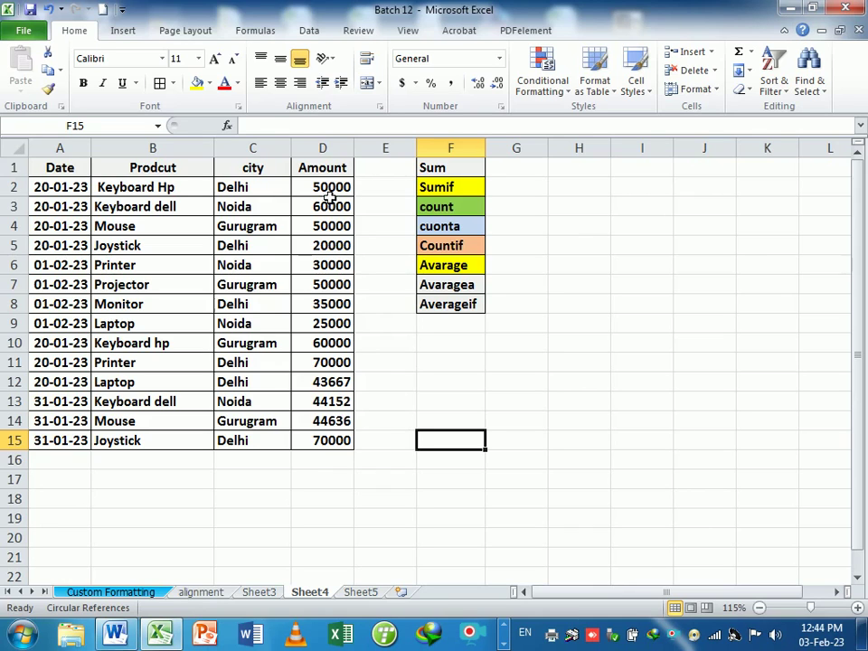
Check the sum of the Amount values in D2:D15 without entering a formula.
left_click_drag(327, 188, 322, 442)
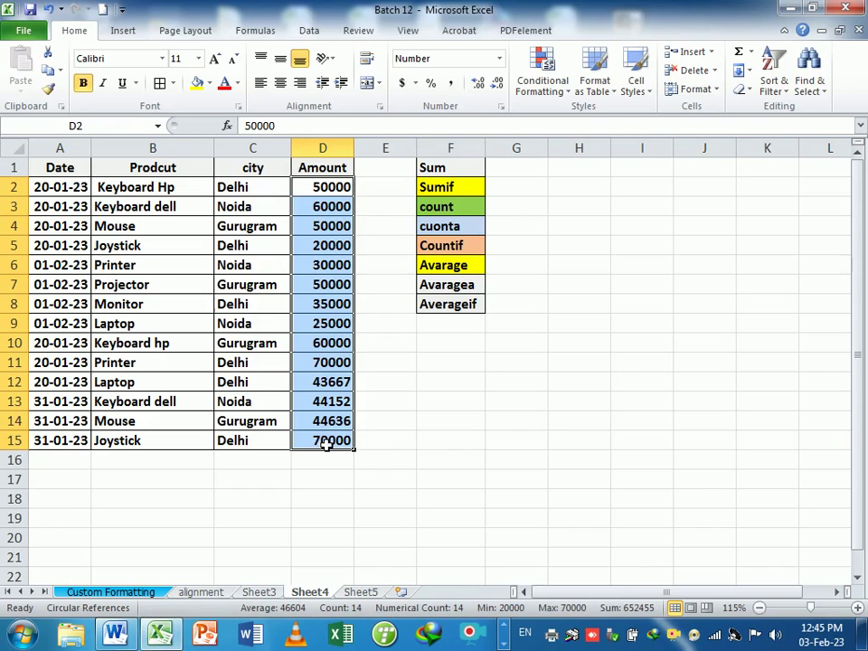
left_click_drag(334, 192, 336, 441)
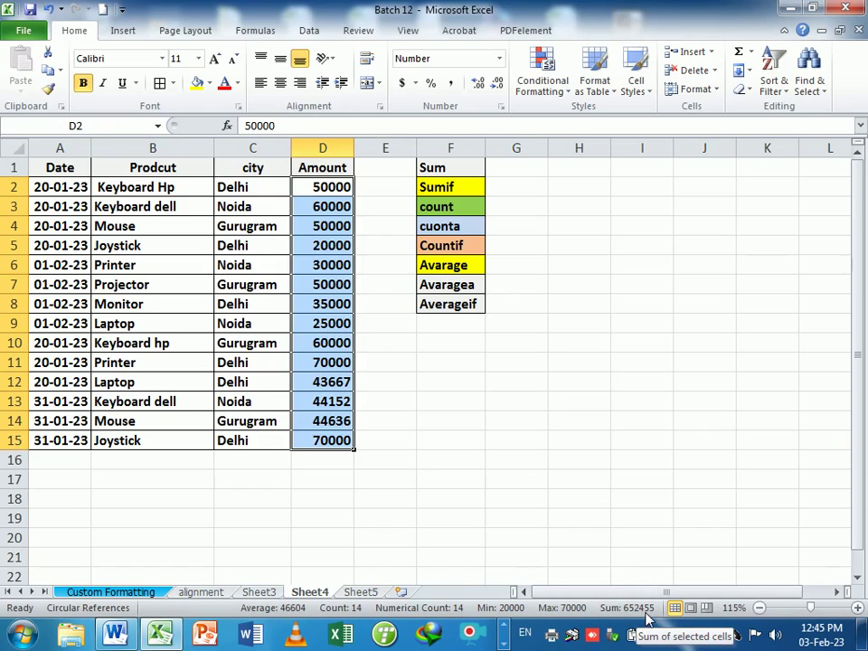
left_click(448, 480)
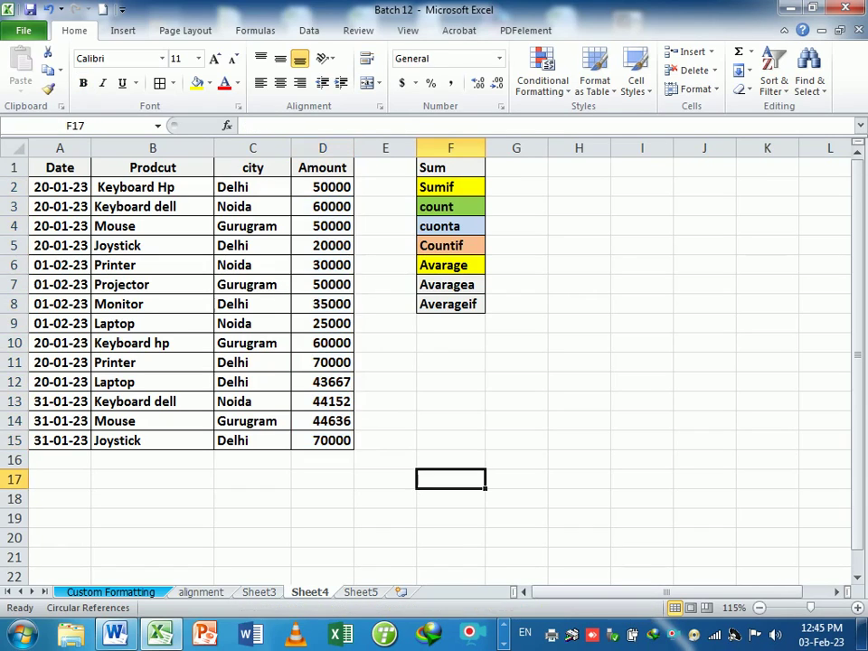
Total the Amount column in cell D16 with a SUM formula over D2:D15.
left_click(331, 463)
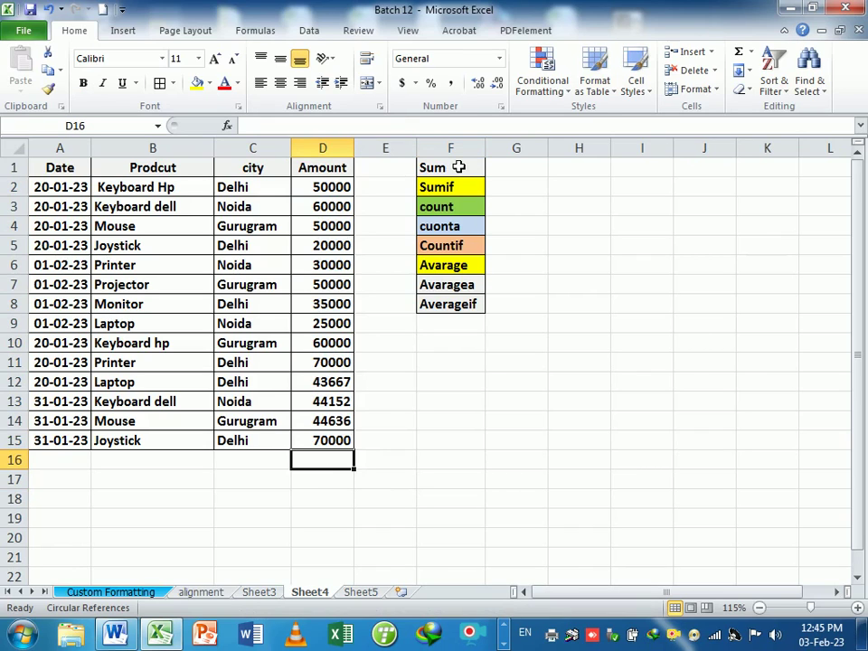
type("=")
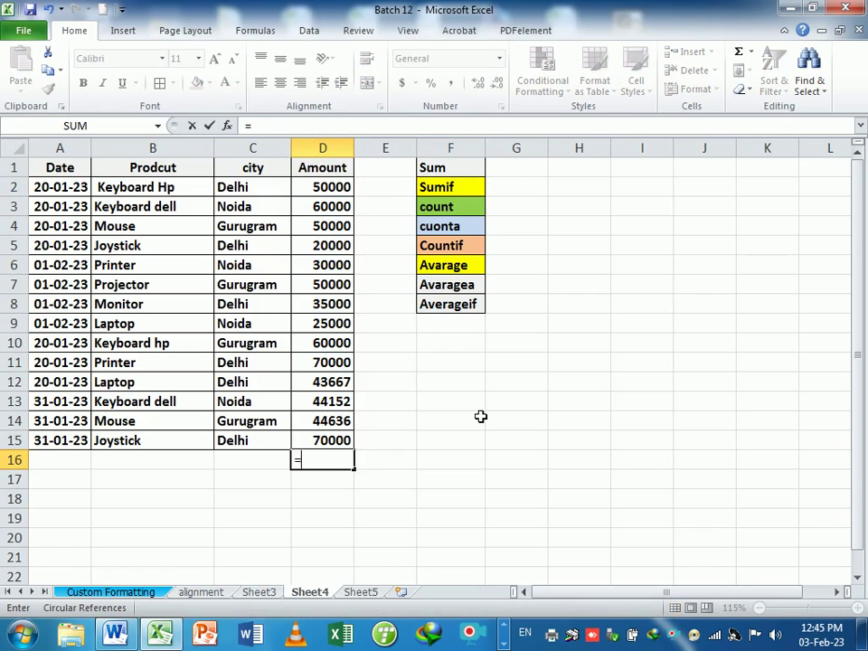
type("sum")
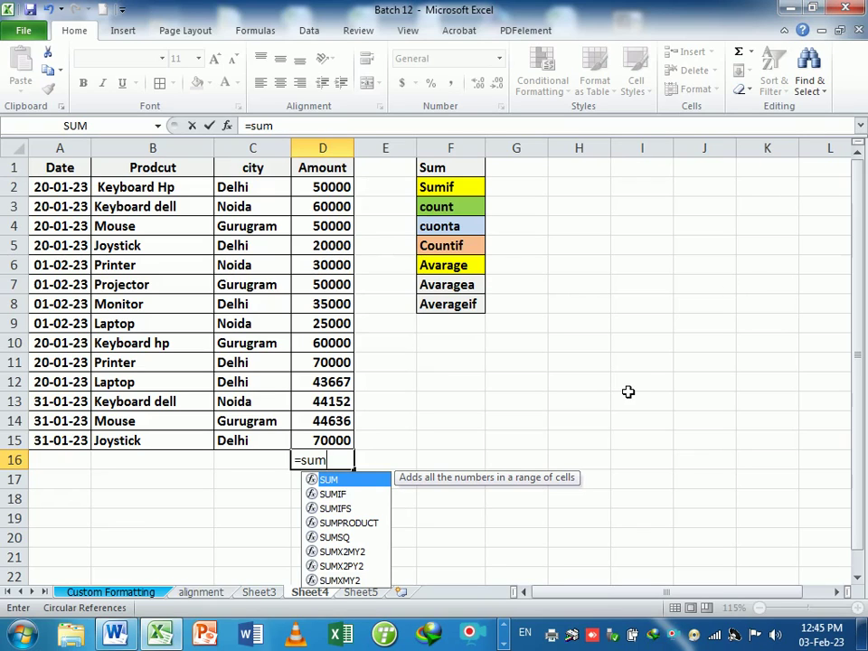
key("Tab")
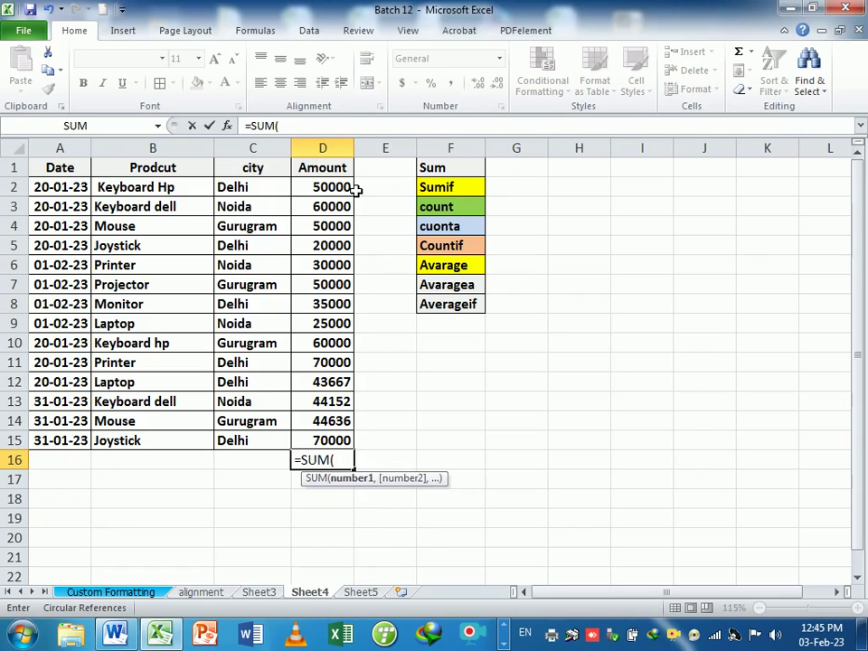
left_click_drag(352, 187, 337, 438)
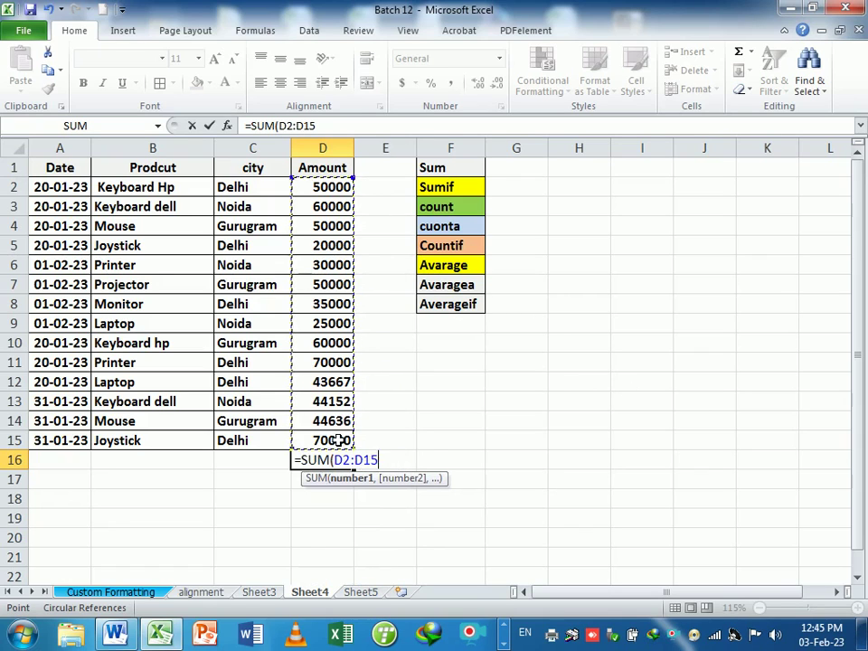
key("Return")
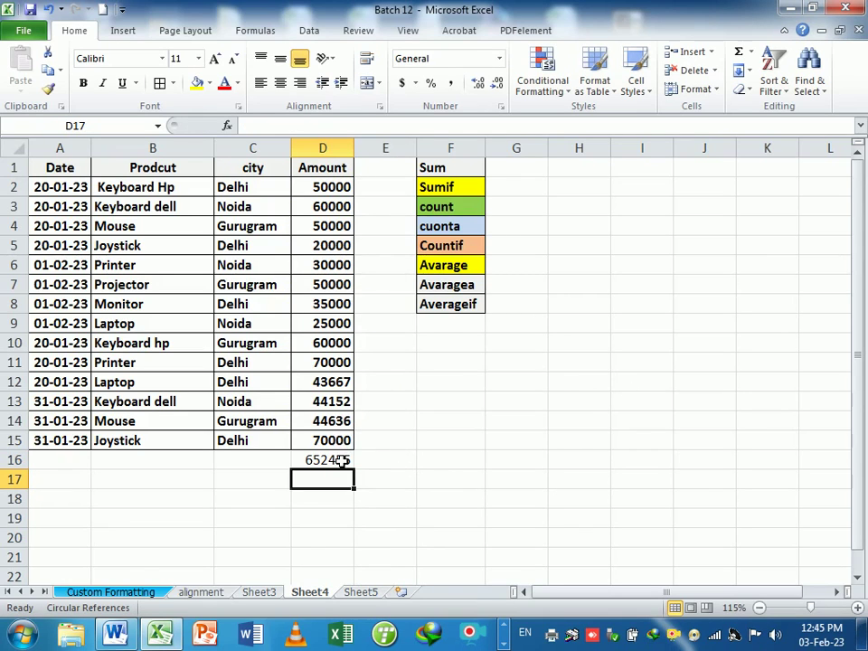
Review the SUM formula in D16 and compare its total with the sum of the selected amounts D2:D15.
left_click(342, 460)
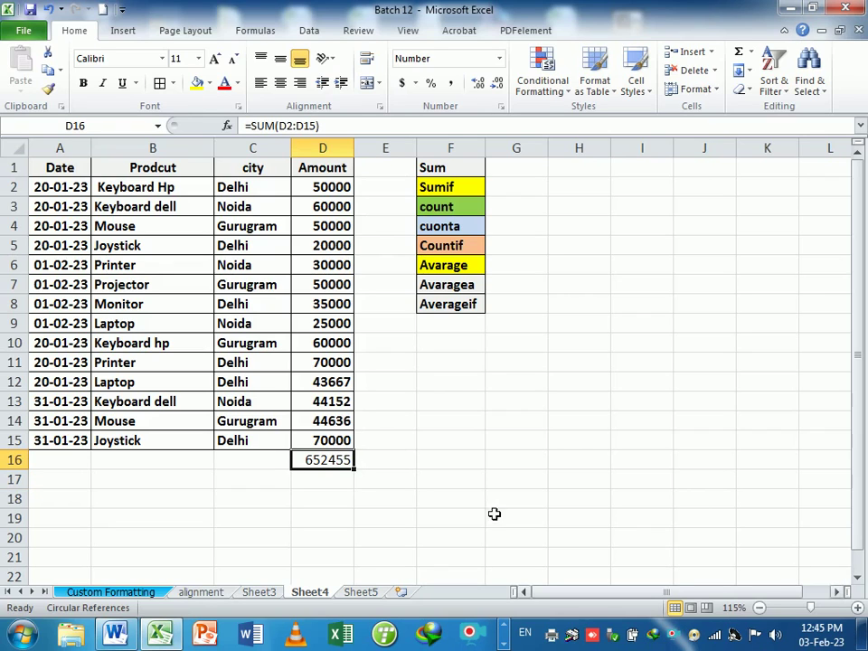
left_click_drag(343, 189, 351, 443)
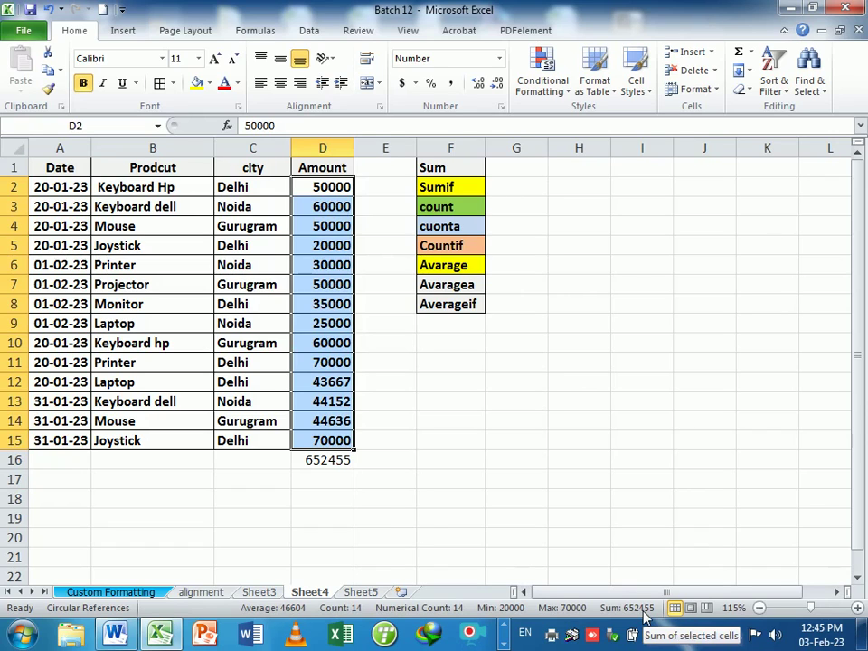
left_click_drag(387, 381, 387, 363)
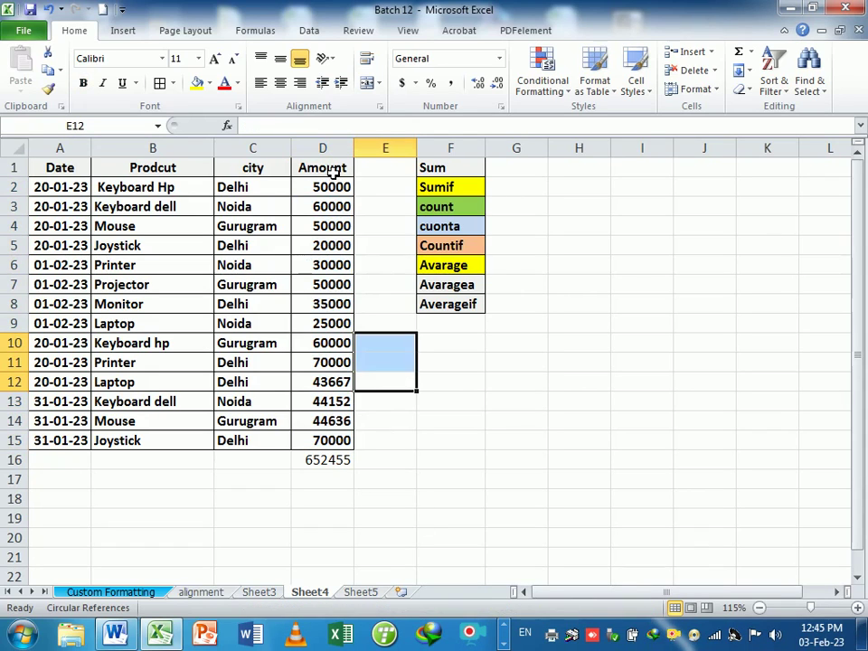
left_click_drag(335, 187, 334, 440)
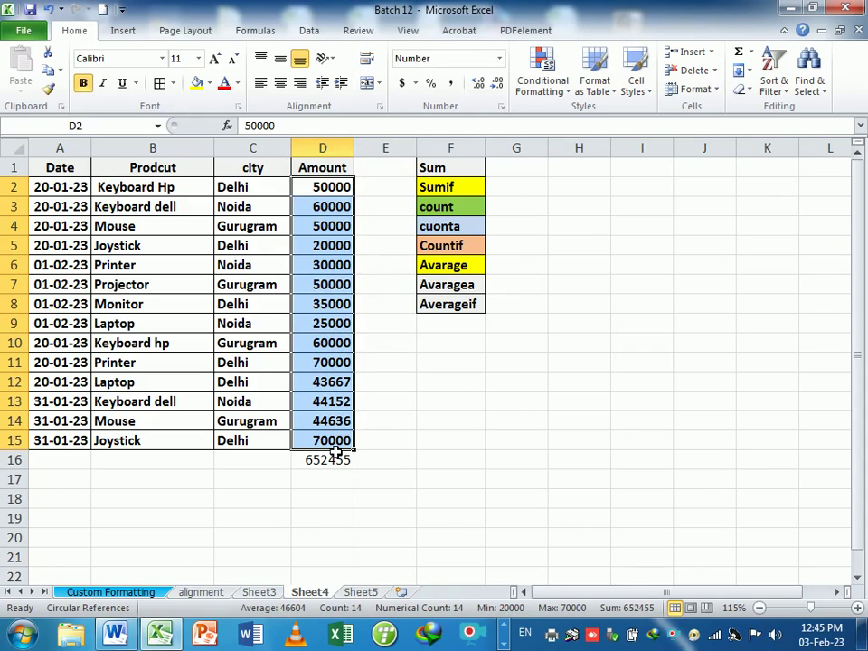
left_click(334, 481)
left_click(334, 462)
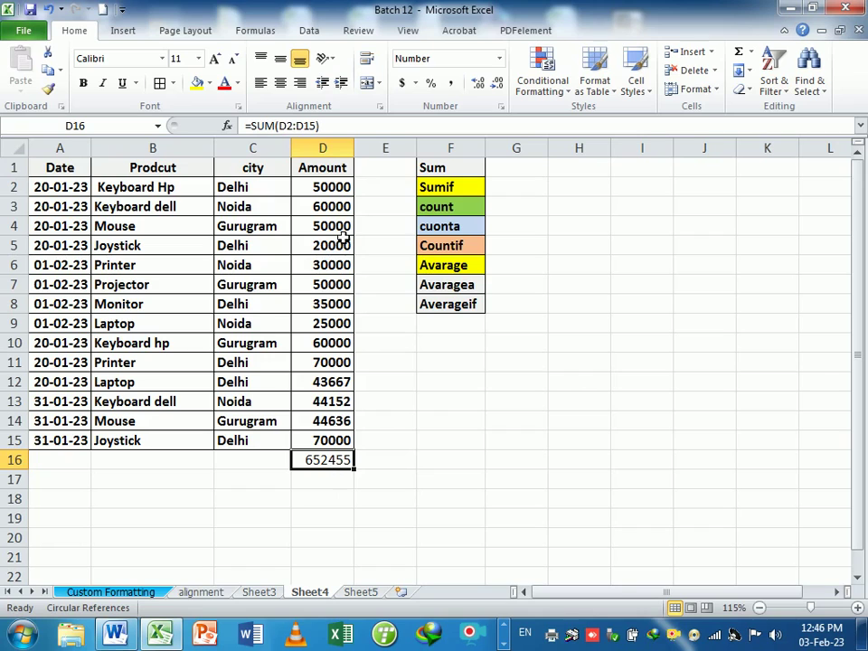
left_click_drag(336, 188, 341, 437)
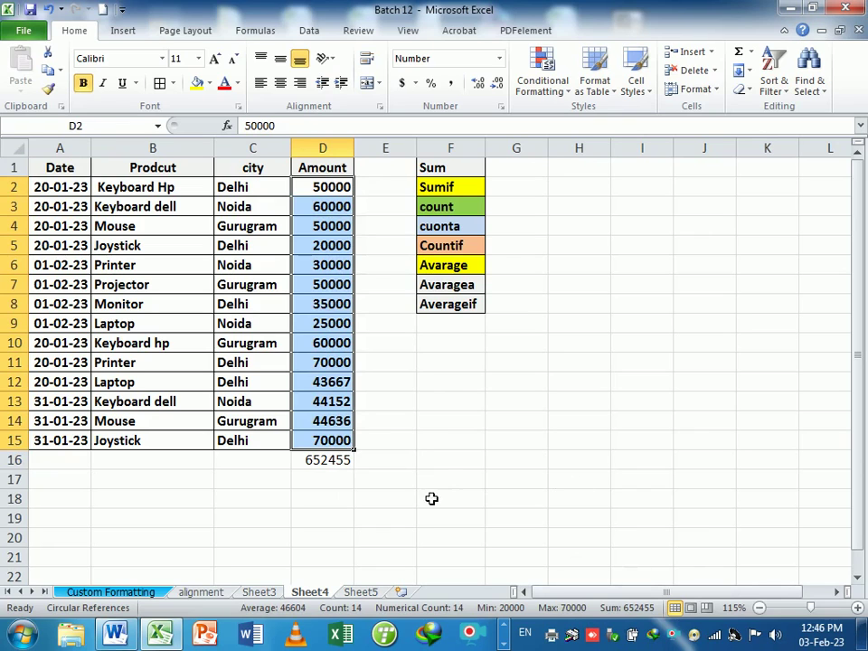
left_click(400, 497)
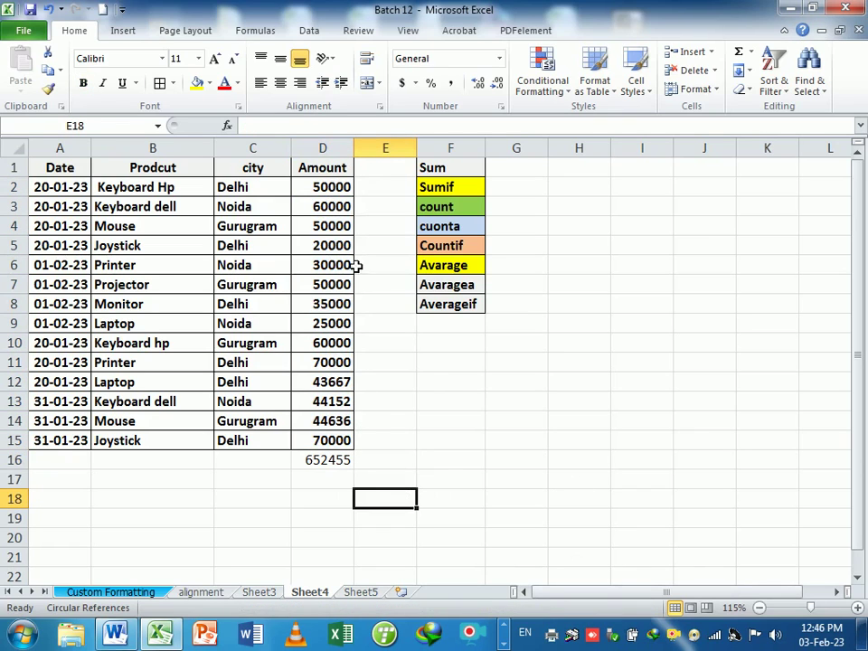
left_click_drag(338, 191, 325, 449)
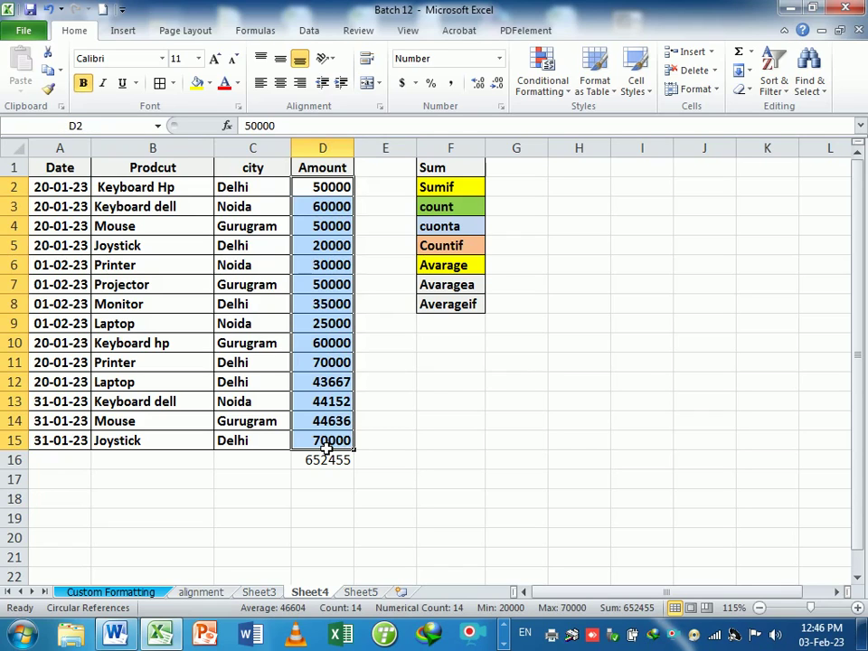
left_click_drag(344, 186, 340, 444)
left_click(384, 443)
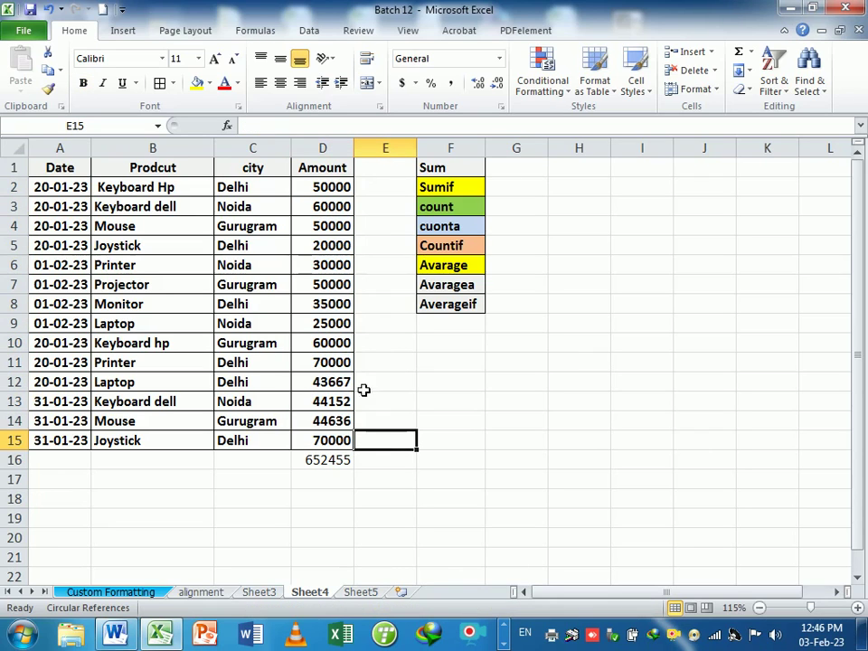
left_click(132, 330)
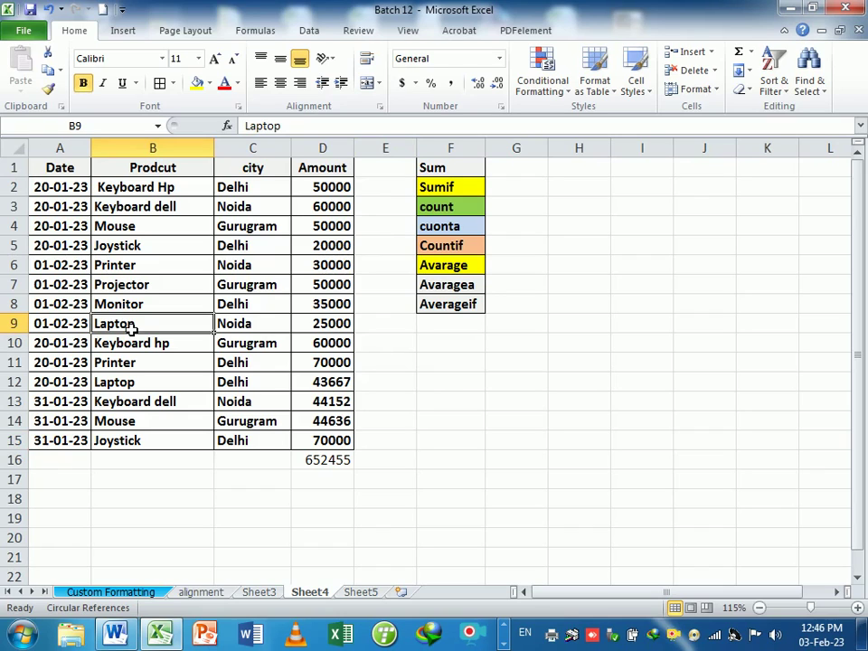
left_click(339, 325)
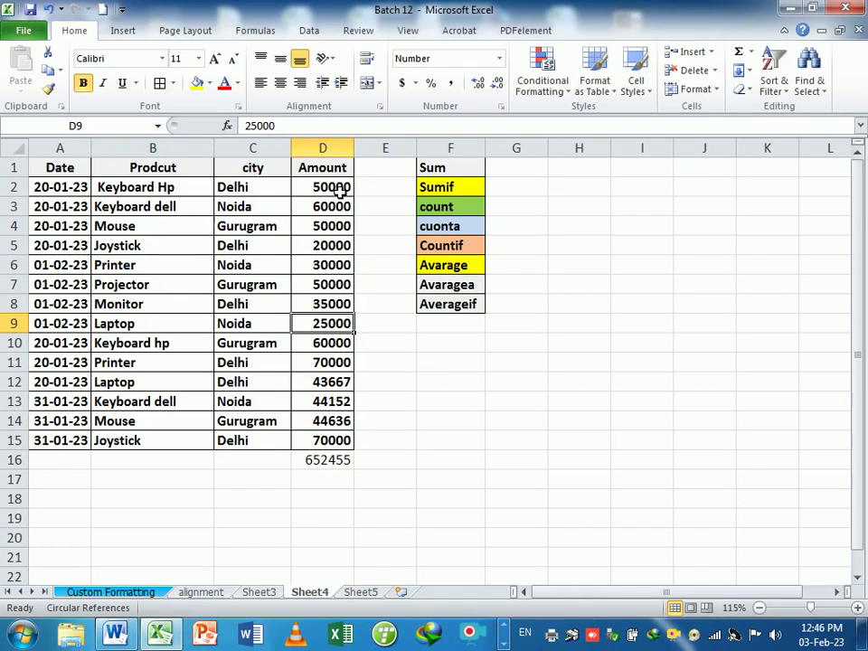
left_click_drag(341, 191, 346, 447)
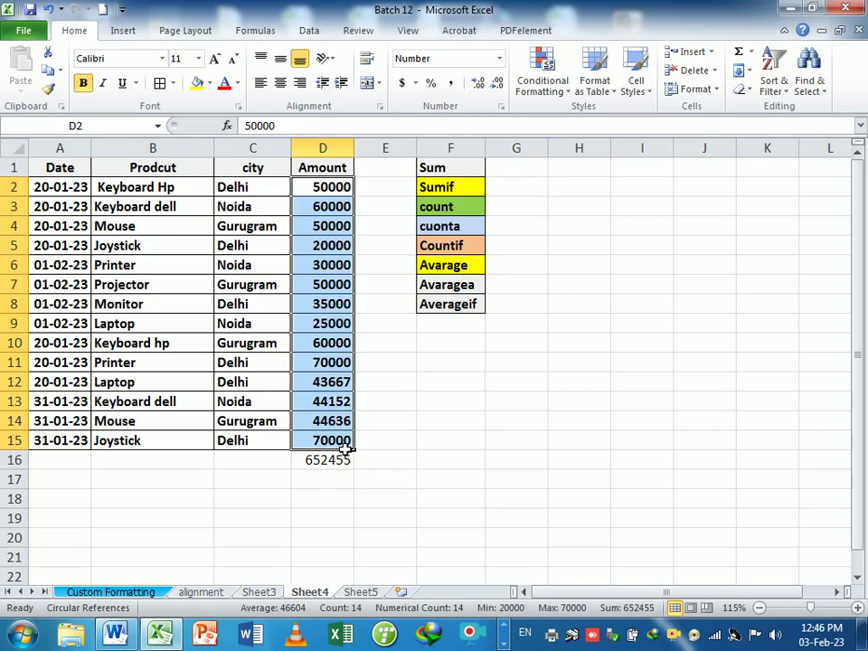
left_click(464, 423)
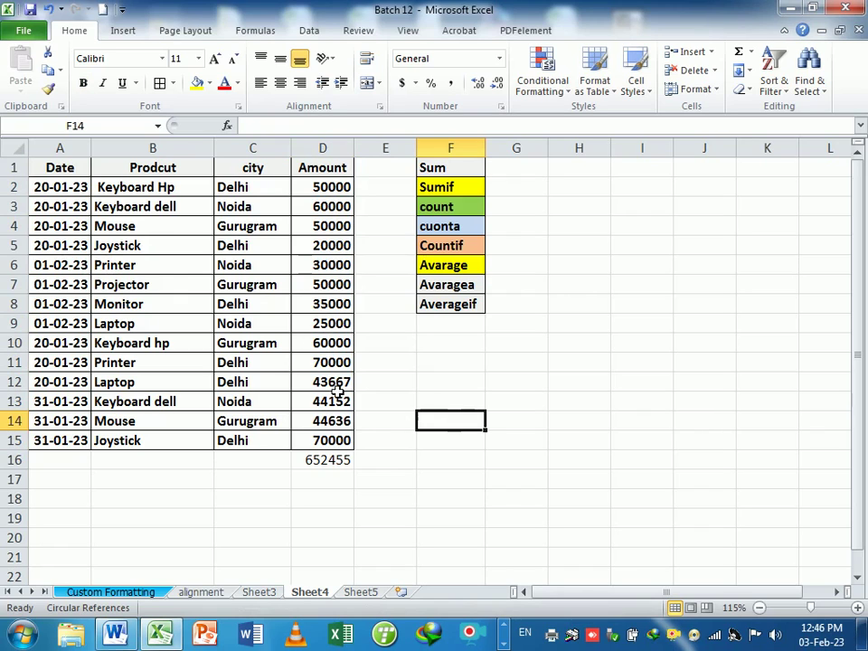
Copy the Date header and the first date from A1:A2 into H1:H2.
left_click(74, 171)
left_click_drag(75, 171, 75, 187)
key("ctrl+c")
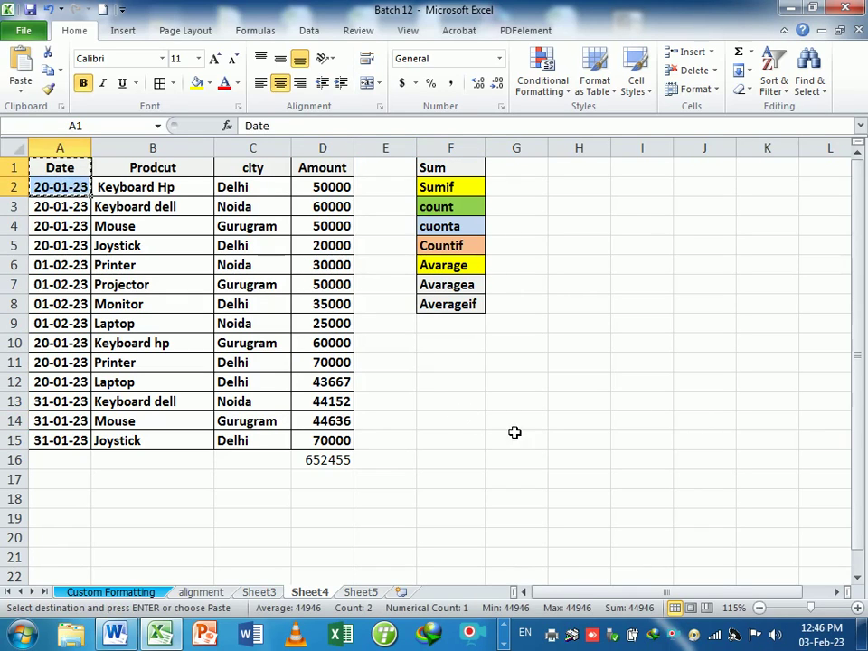
left_click(570, 175)
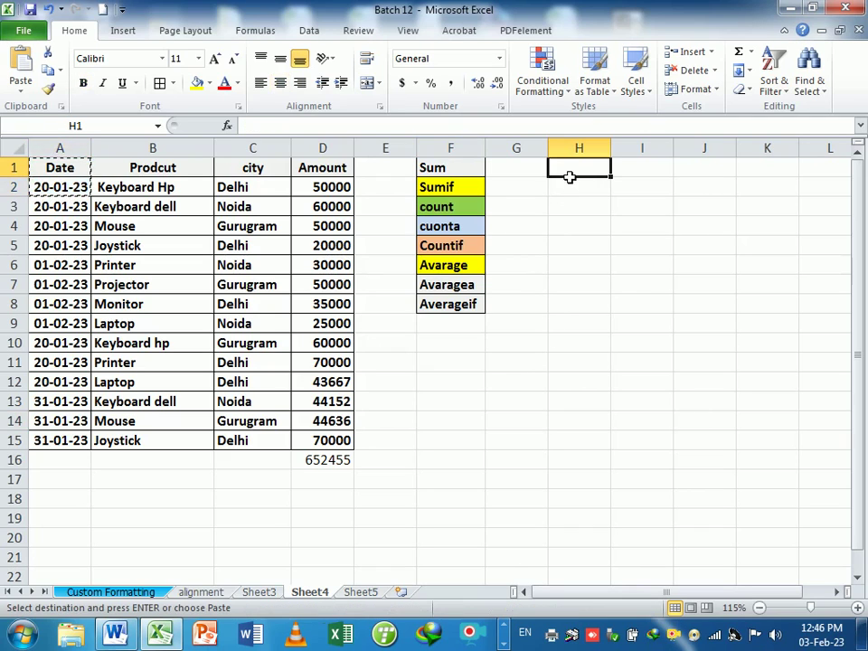
key("Return")
left_click(582, 232)
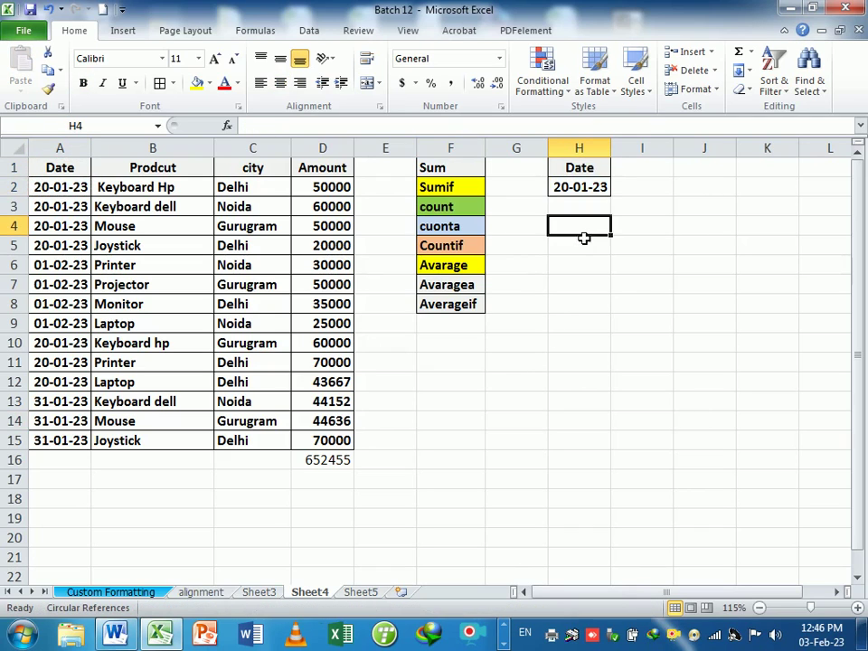
Copy the Amount header from D1 into cell I1.
left_click(332, 176)
key("ctrl+c")
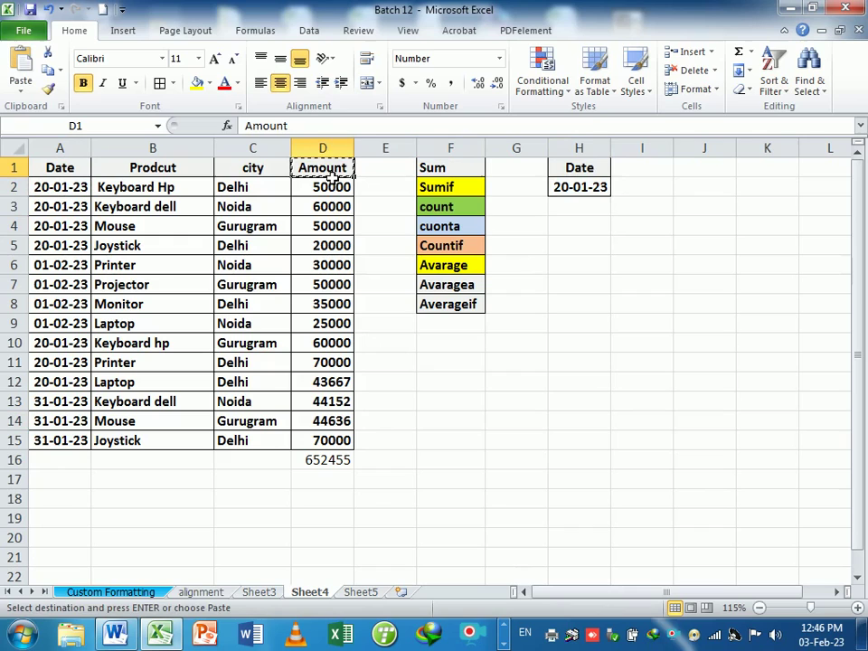
left_click(657, 176)
key("Return")
Total the amounts for the date in H2 by entering =SUMIF(A1:D15,H2,D1:D15) in cell I2.
left_click(647, 188)
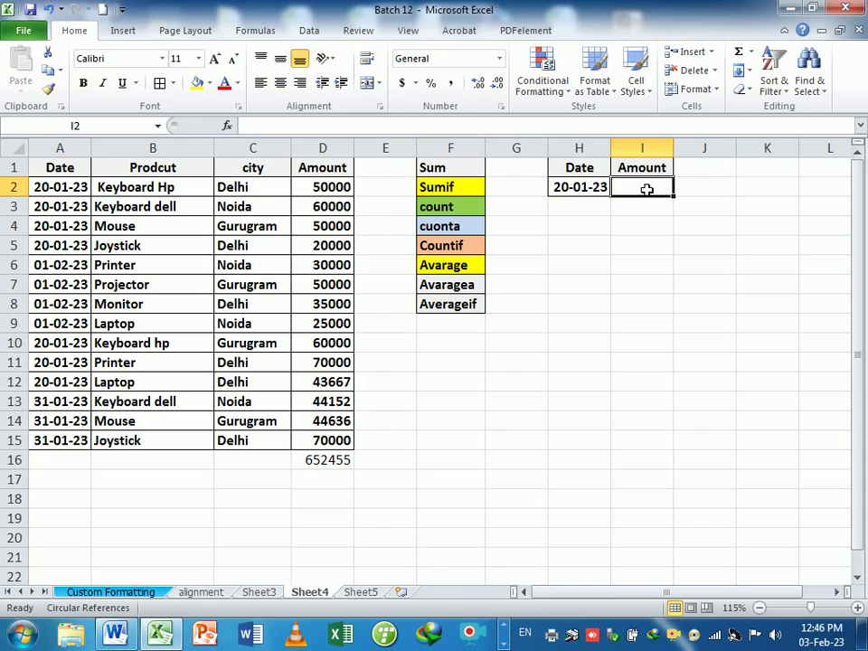
type("=sumif")
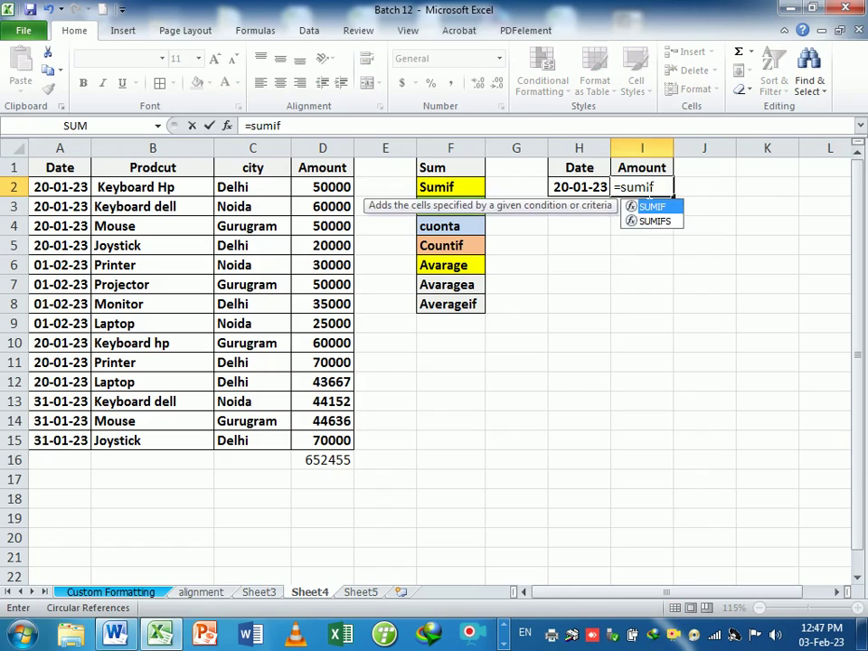
key("Tab")
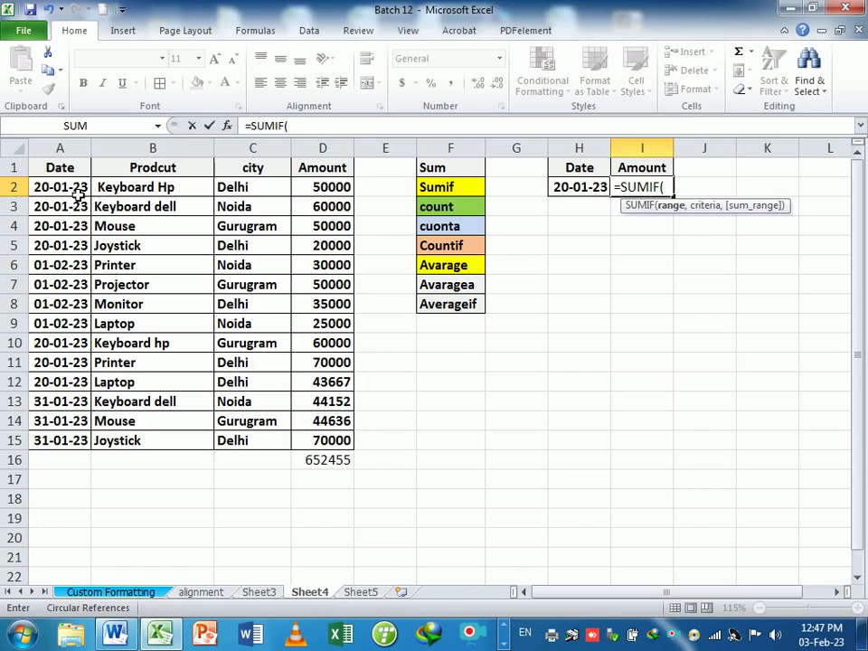
left_click_drag(77, 169, 341, 439)
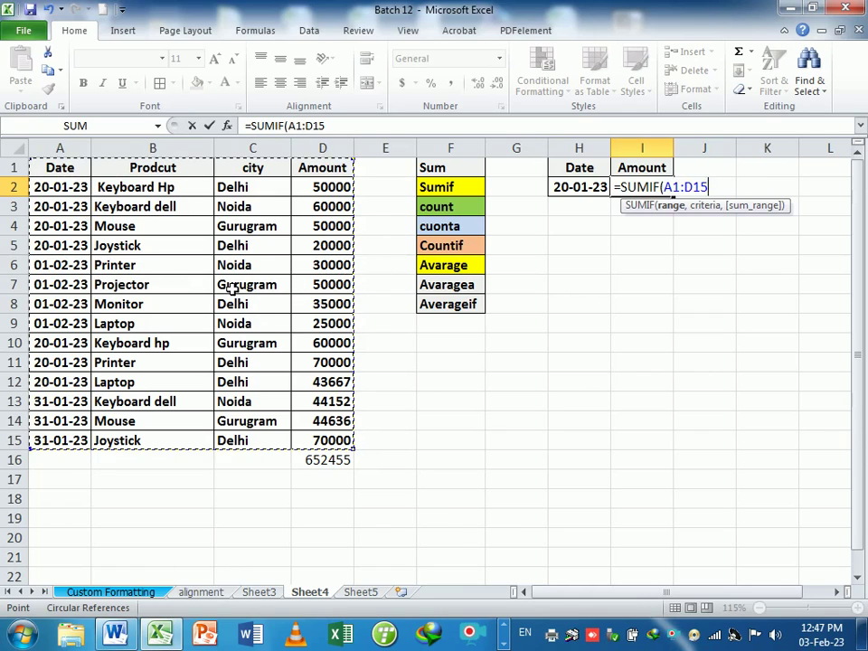
type(",")
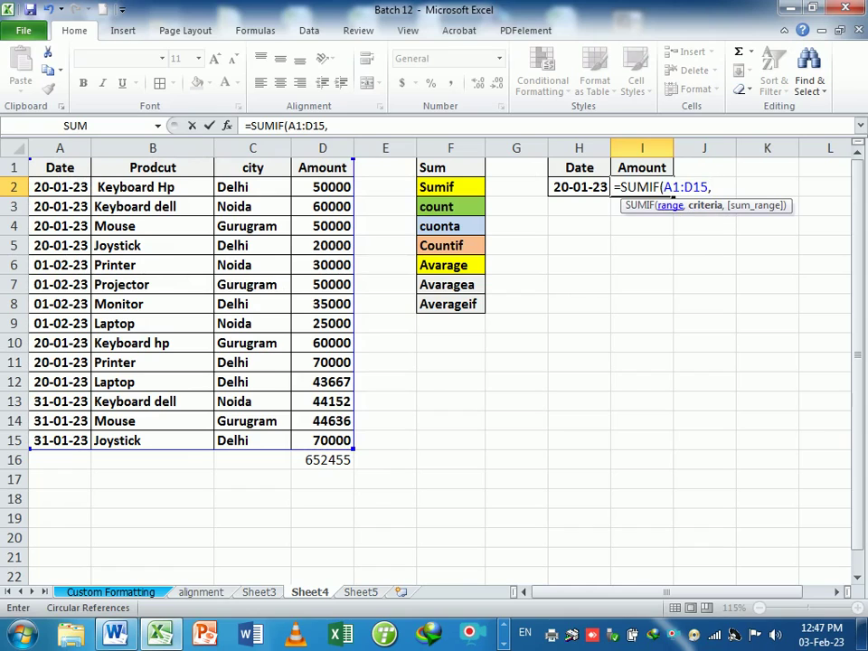
left_click(599, 189)
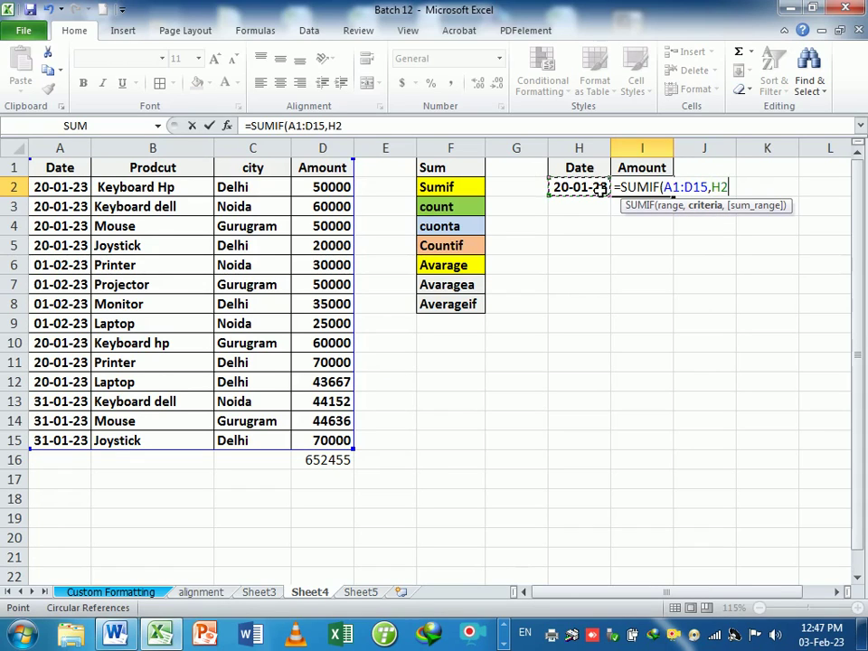
type(",")
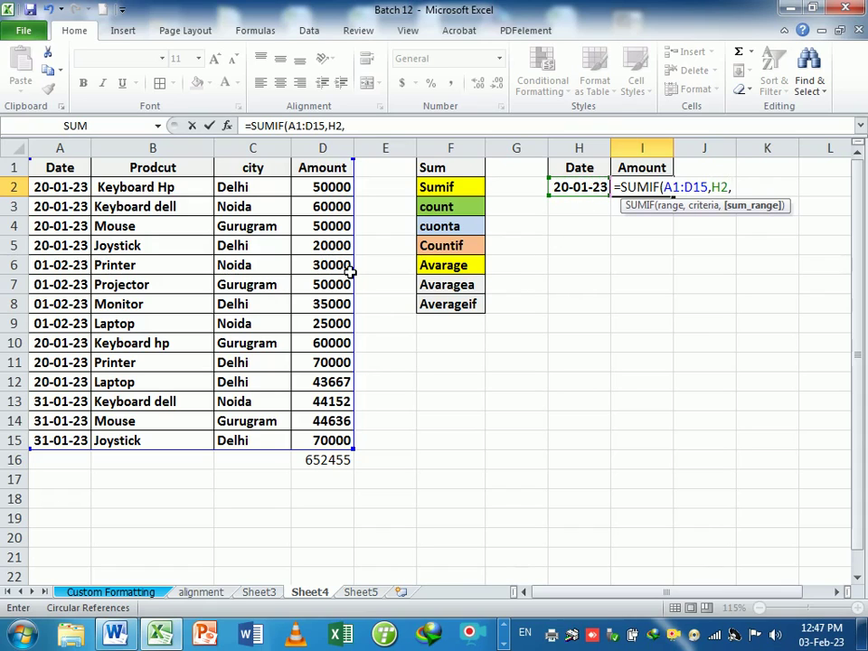
left_click_drag(331, 171, 340, 442)
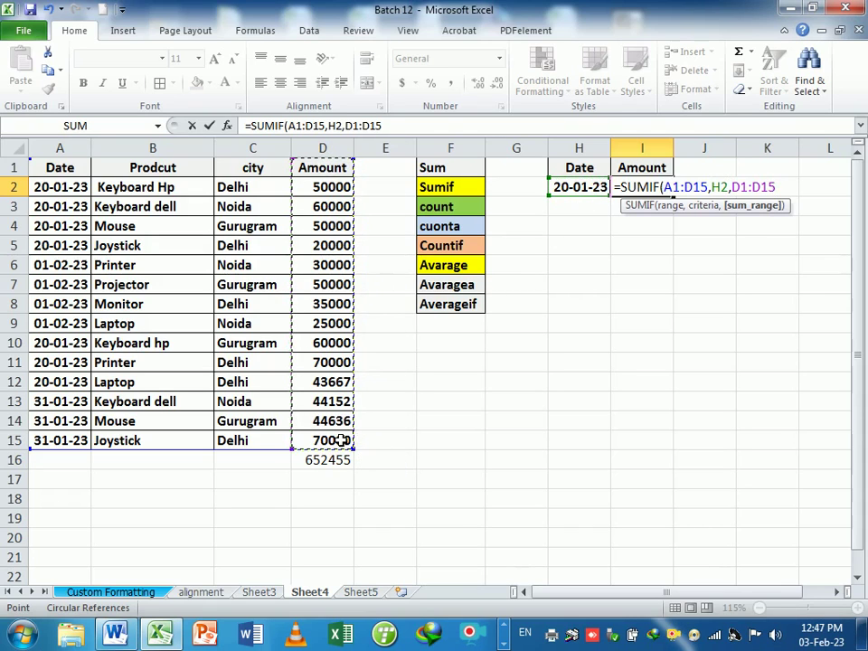
type(")")
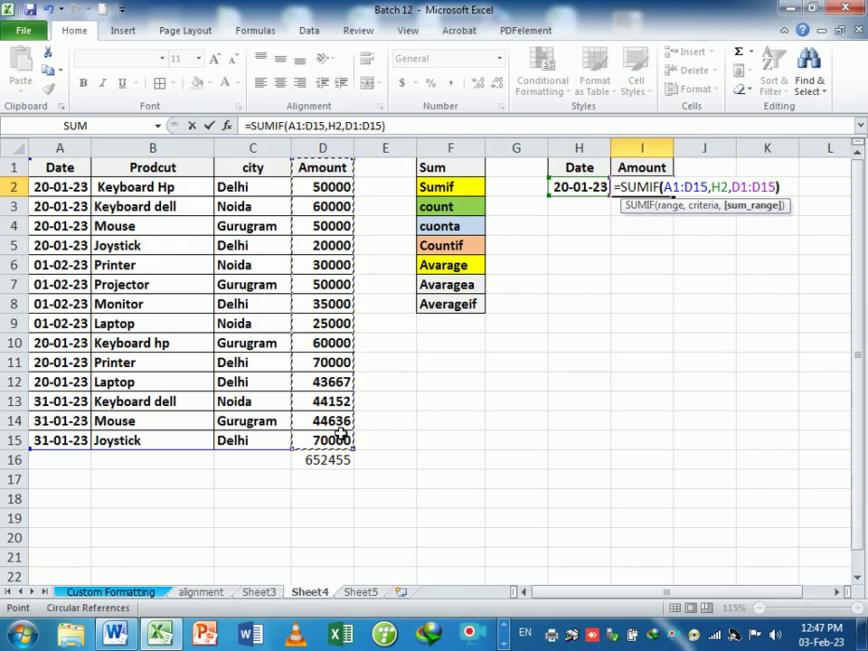
key("Return")
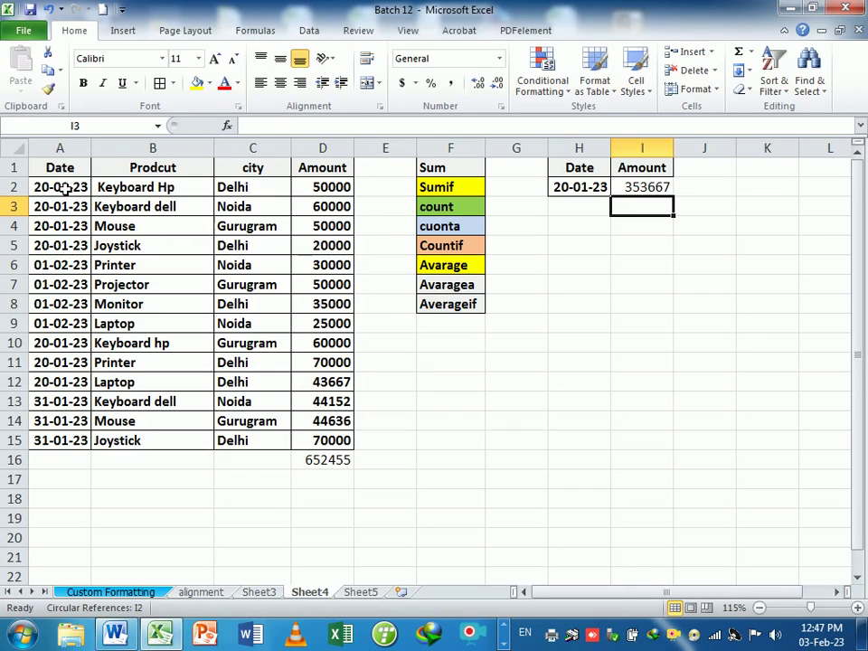
Check the SUMIF result against the selection sum of the 20-01-23 amounts in D2:D5 and D10:D12.
left_click_drag(66, 187, 74, 246)
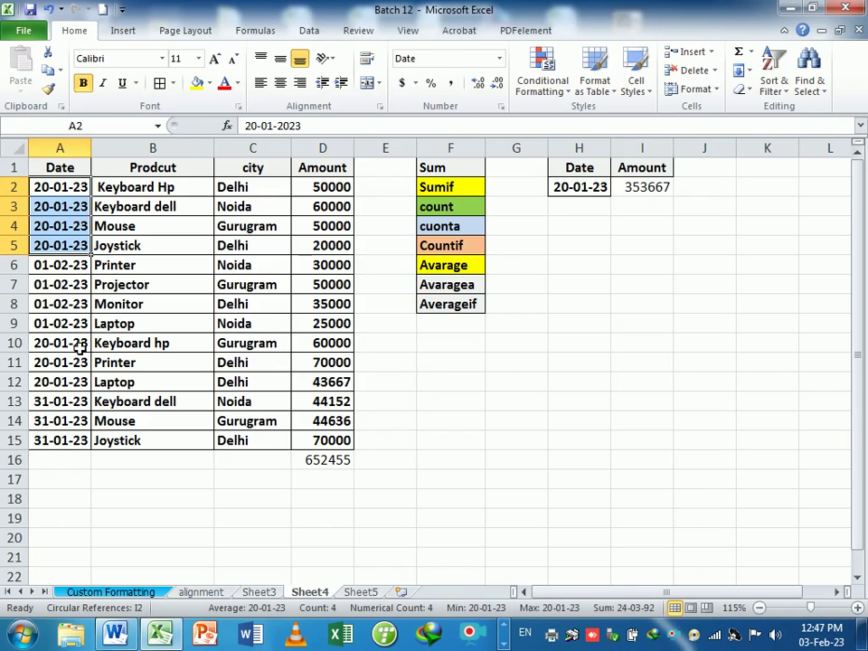
left_click_drag(80, 345, 79, 386)
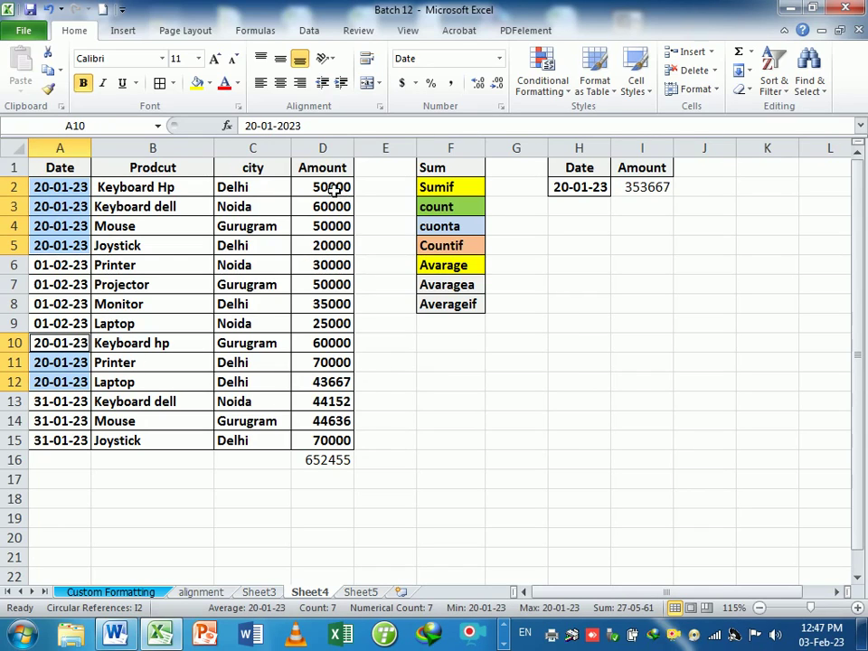
left_click_drag(334, 188, 330, 246)
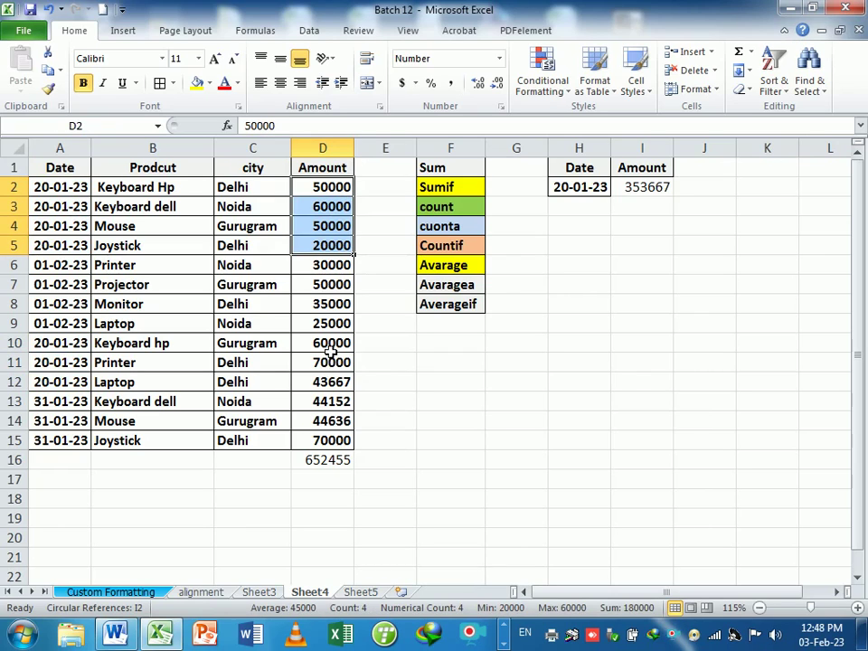
left_click_drag(327, 343, 326, 383)
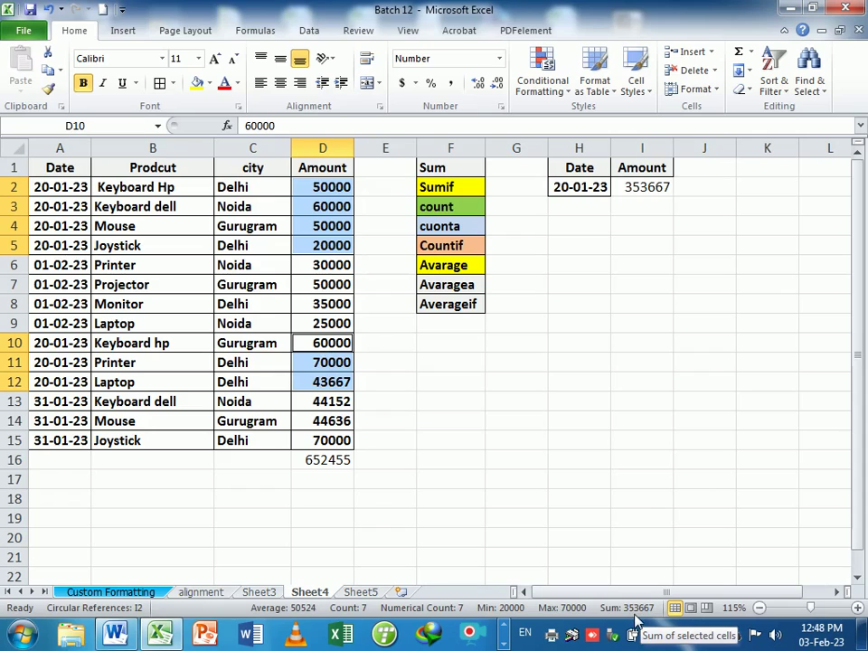
left_click(662, 231)
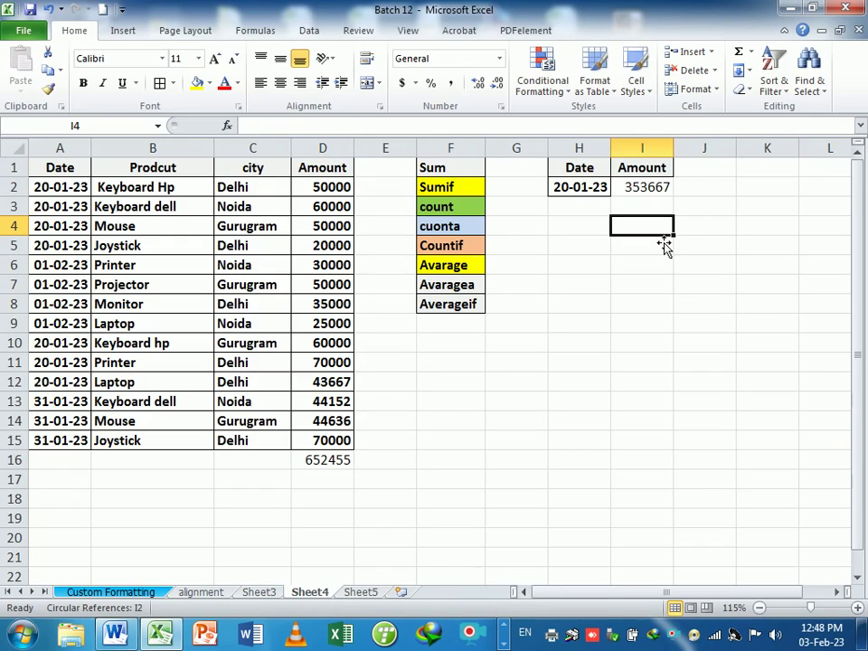
Replace the criteria date in H2 with 31-01-23, copied from cell A13.
left_click(70, 405)
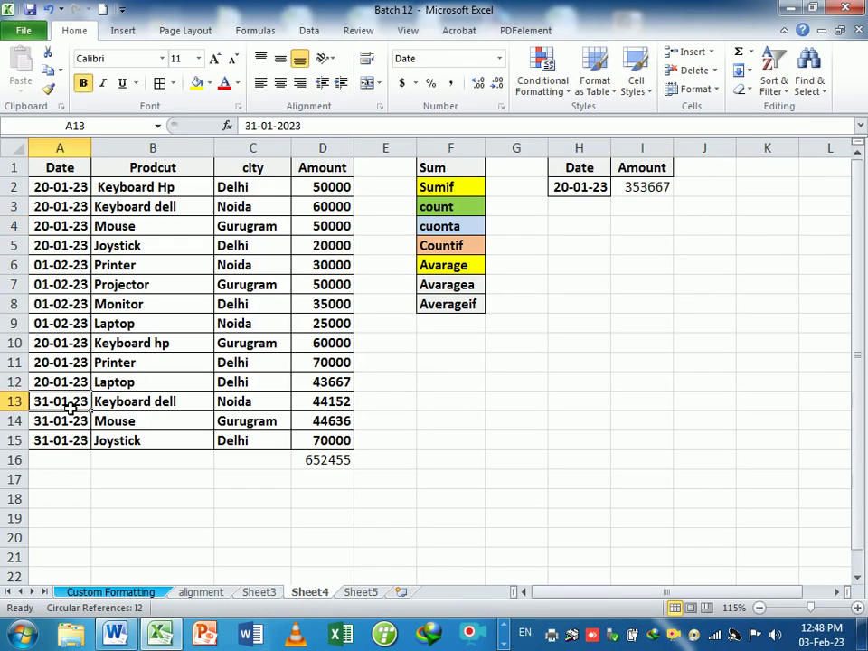
key("ctrl+c")
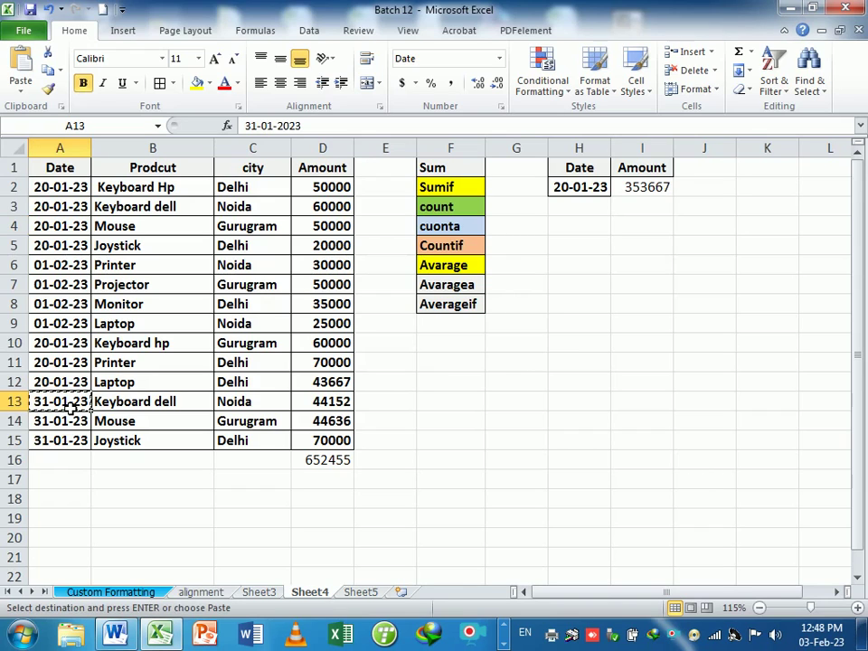
left_click(577, 194)
key("Return")
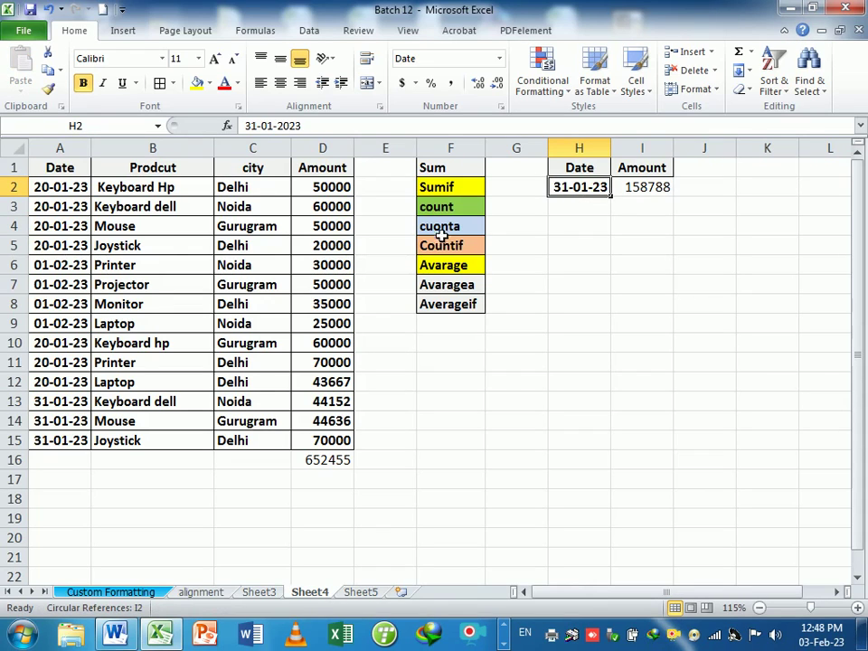
Replace the criteria date in H2 with 01-02-23, copied from cell A7.
left_click(80, 286)
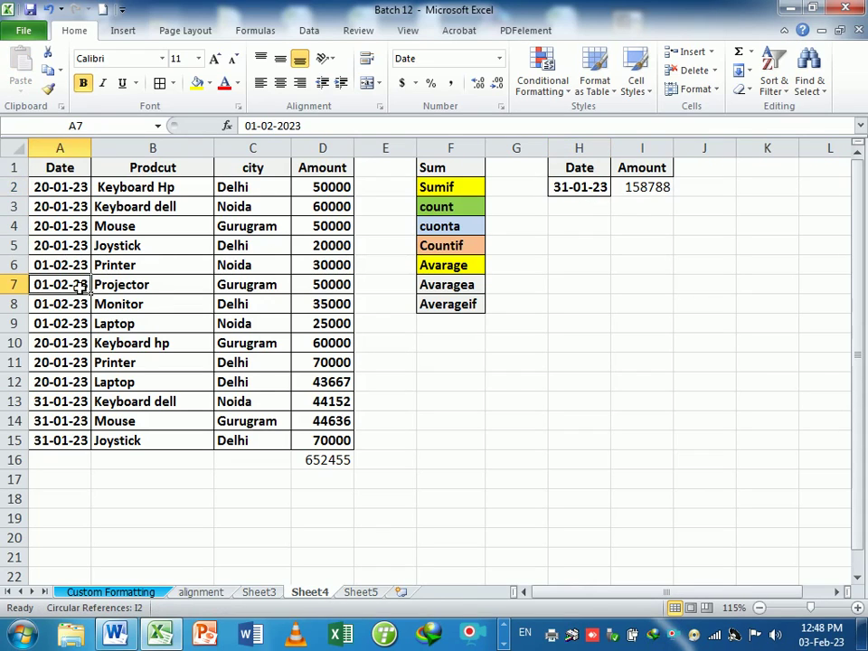
key("ctrl+c")
left_click(600, 194)
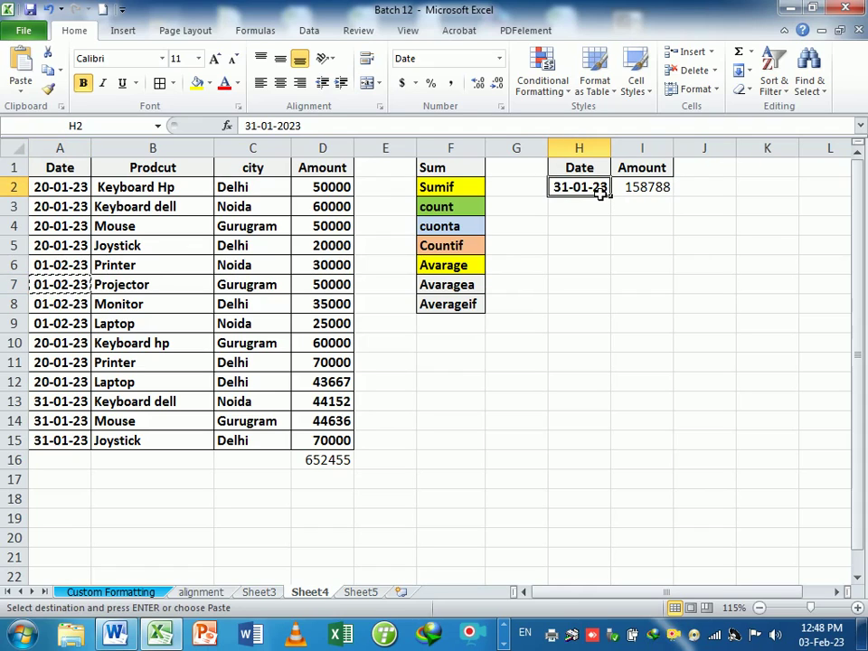
key("Return")
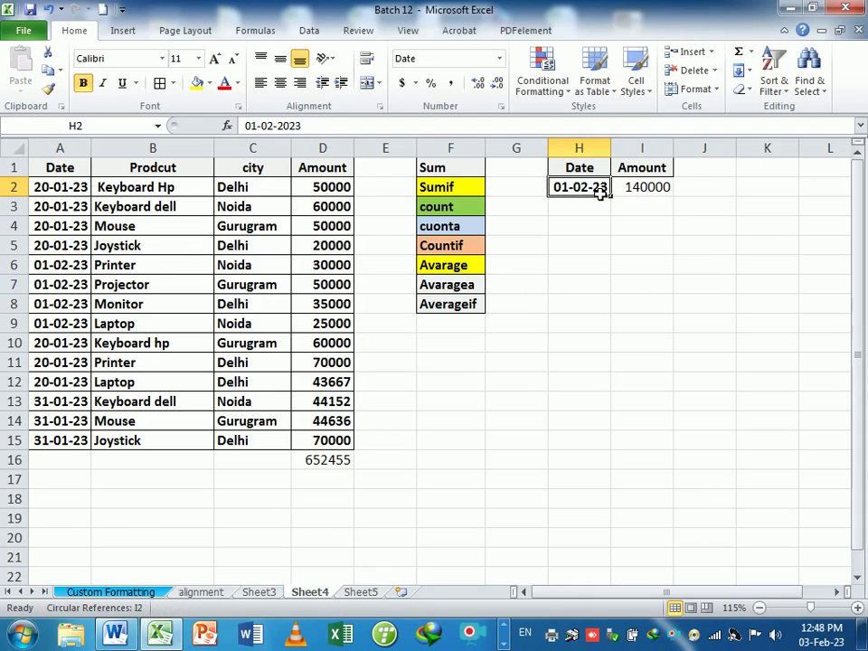
Copy the Prodcut header from B1 and Mouse from B4 together into H4:H5.
left_click(157, 170)
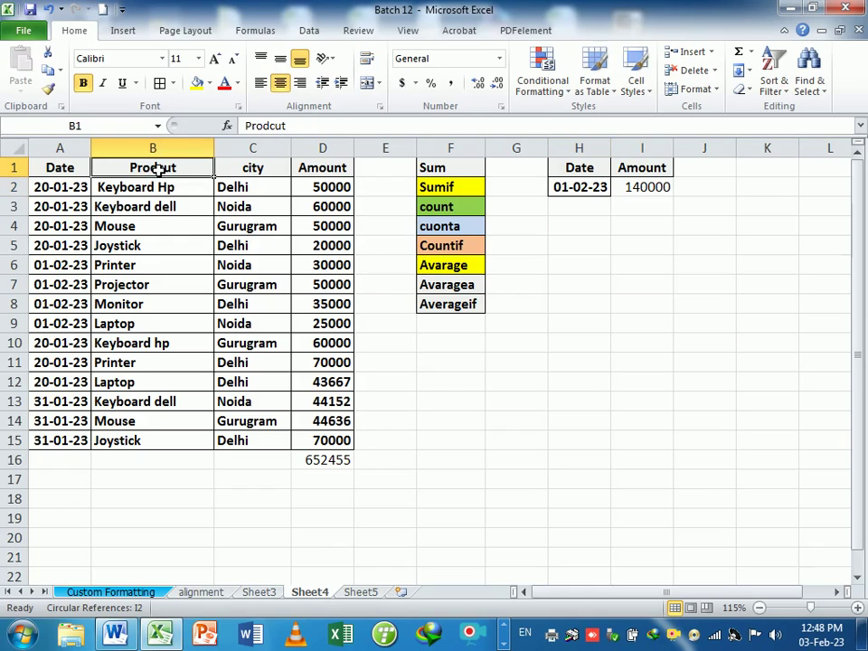
left_click(162, 229, "ctrl")
key("ctrl+c")
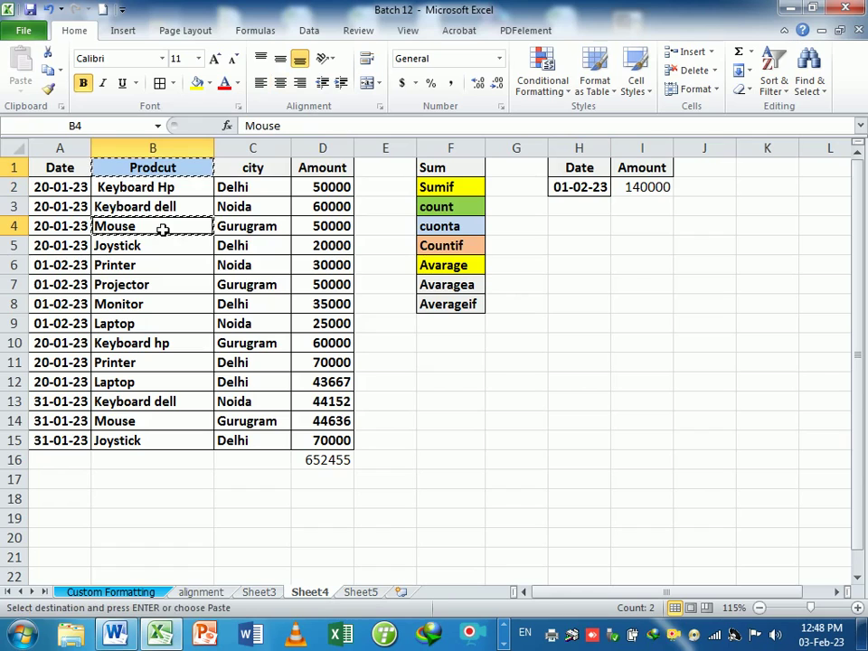
left_click(579, 226)
key("Return")
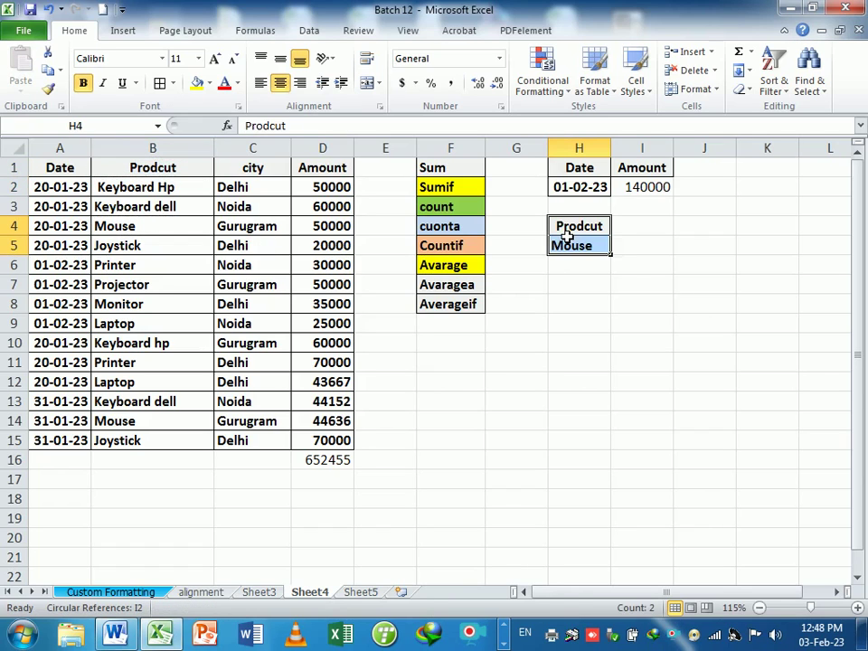
left_click(579, 272)
Copy the Amount header from I1 into I4 and select cell I5 beneath it.
left_click(653, 225)
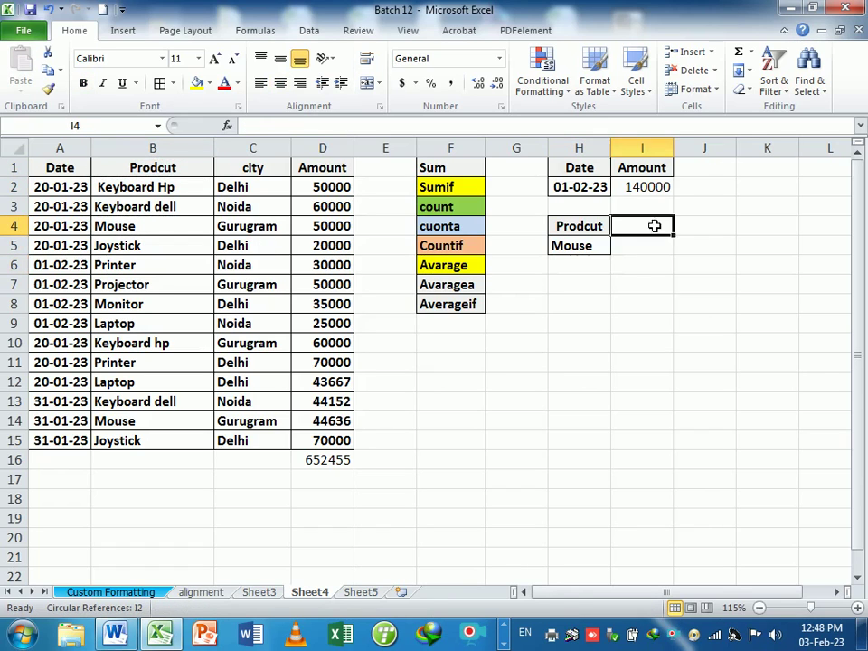
left_click(651, 170)
key("ctrl+c")
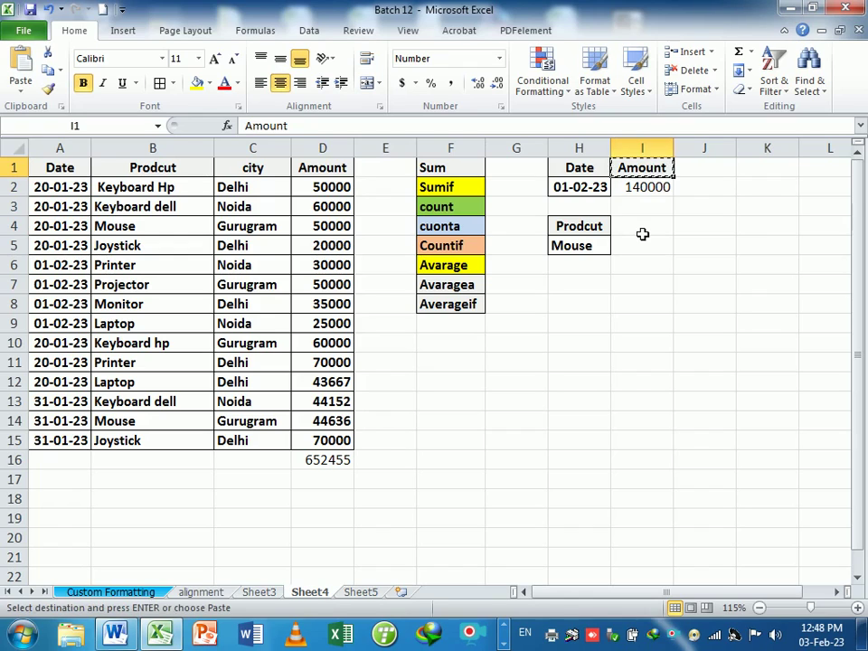
left_click(642, 228)
key("Return")
left_click(641, 251)
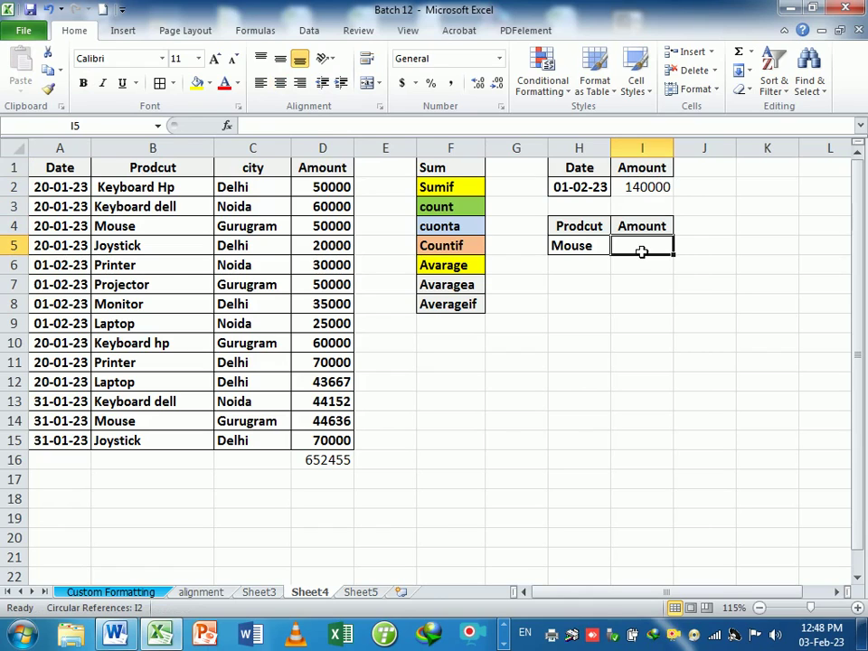
type("=mou")
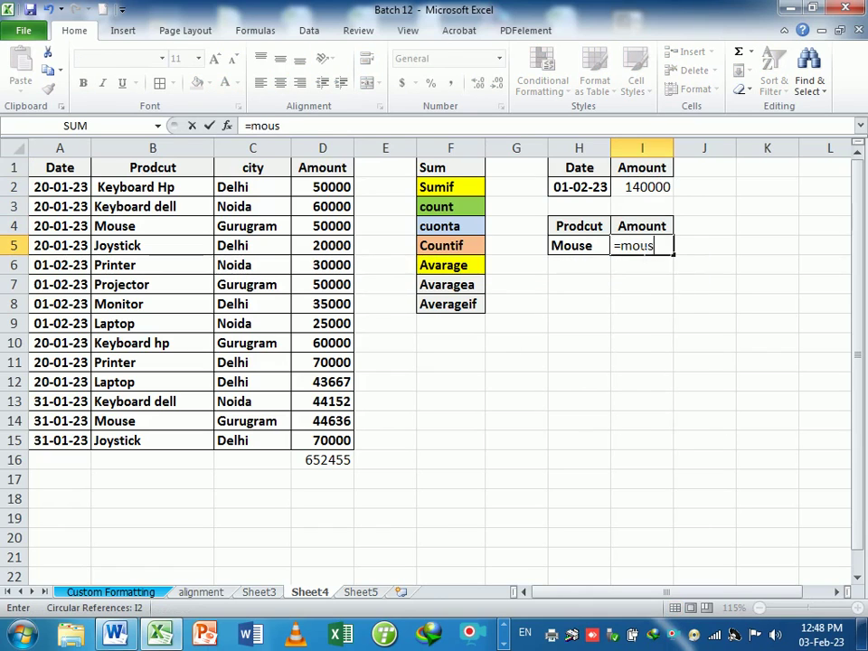
type("s")
key("BackSpace")
key("BackSpace")
key("BackSpace")
key("BackSpace")
key("BackSpace")
Enter =SUMIF(B1:D15,H5,D1:D15) in I5 and display the result without decimals.
type("=")
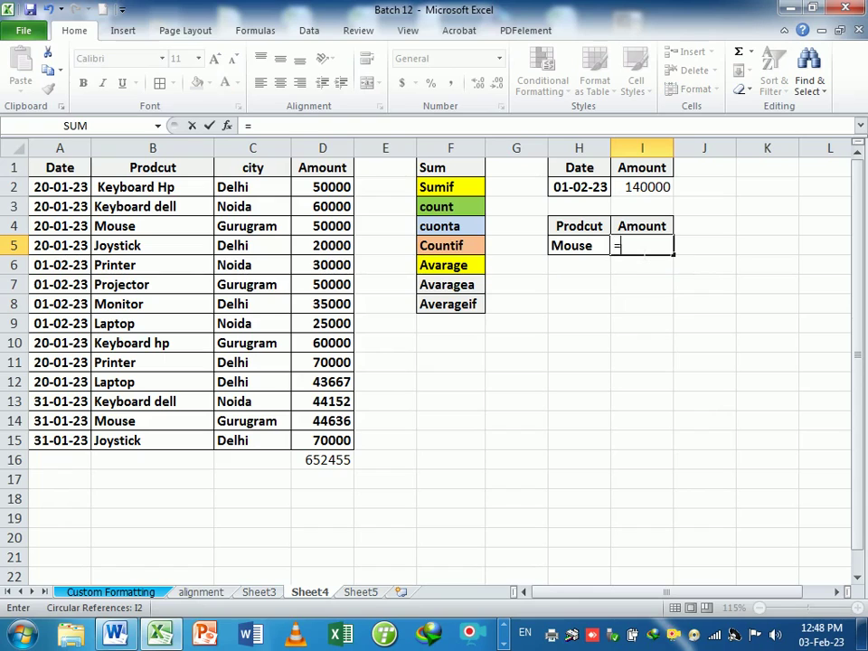
type("sumif")
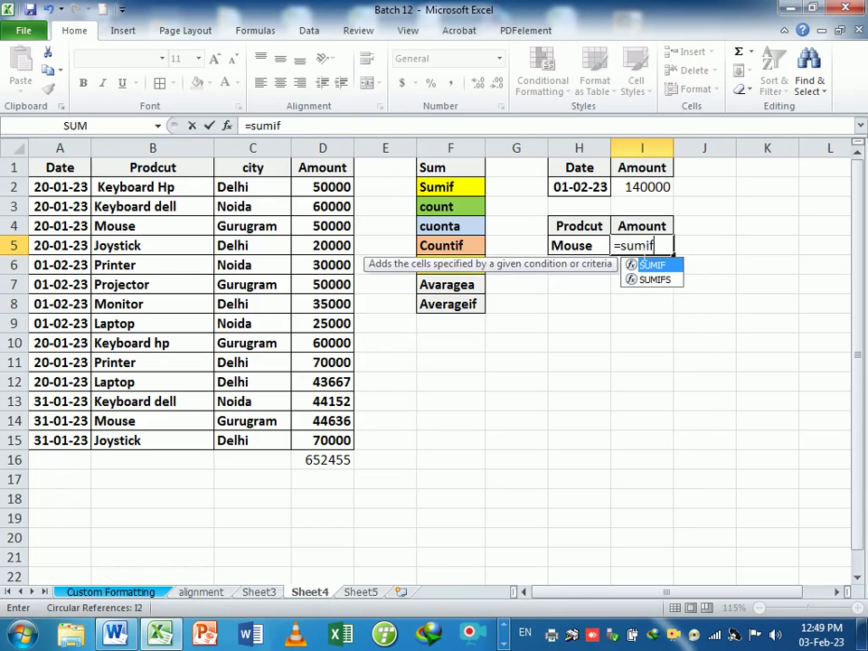
key("Tab")
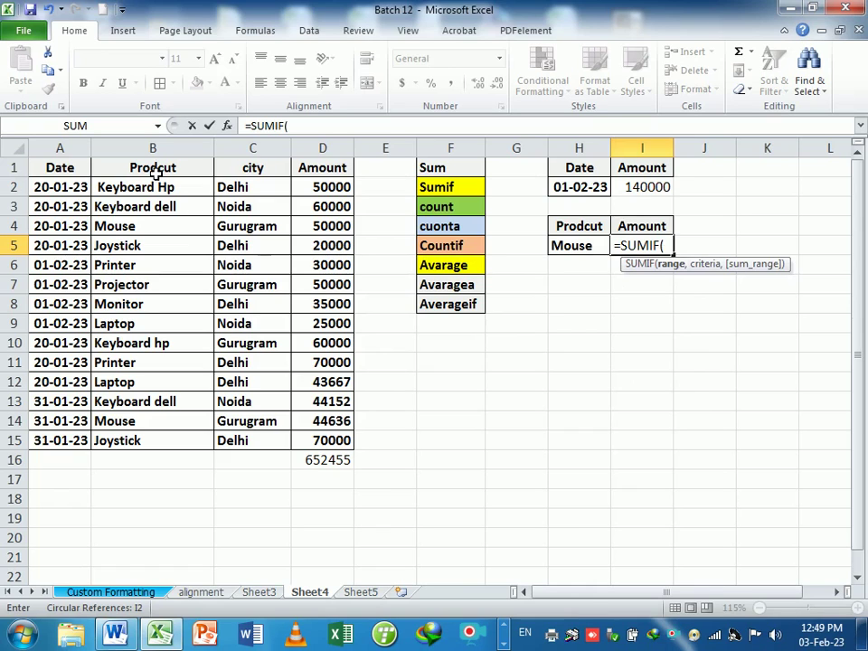
left_click_drag(150, 169, 347, 441)
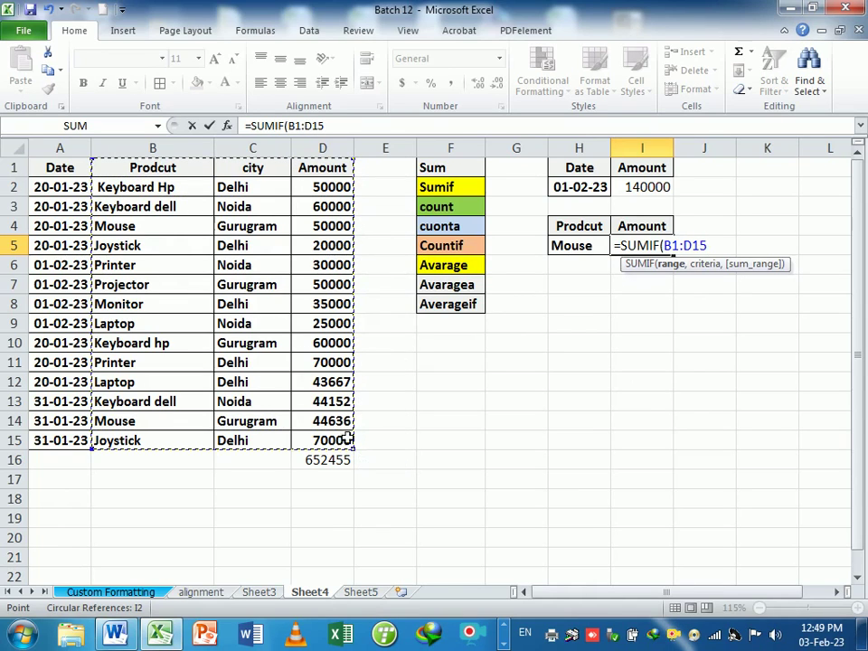
type(",")
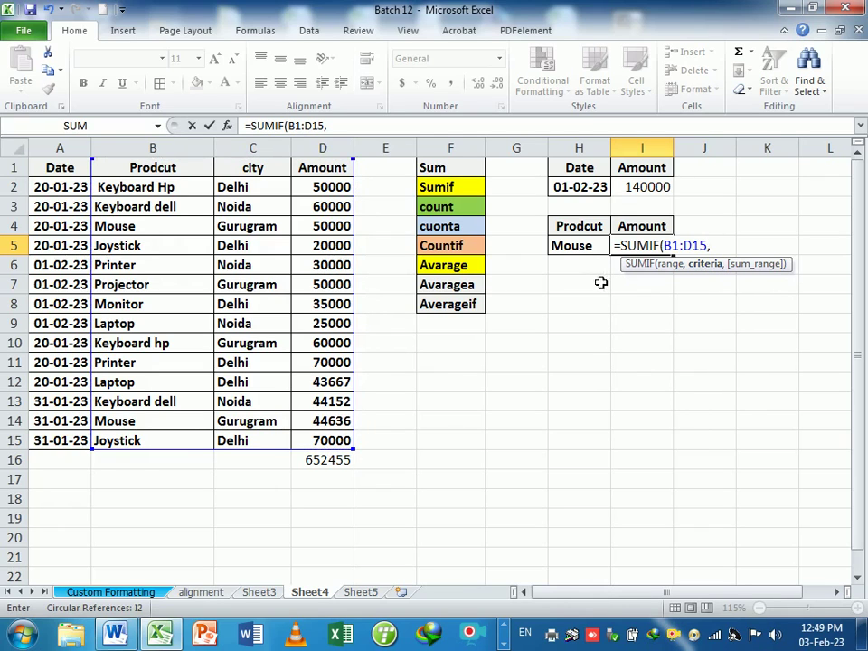
left_click(587, 253)
type(",")
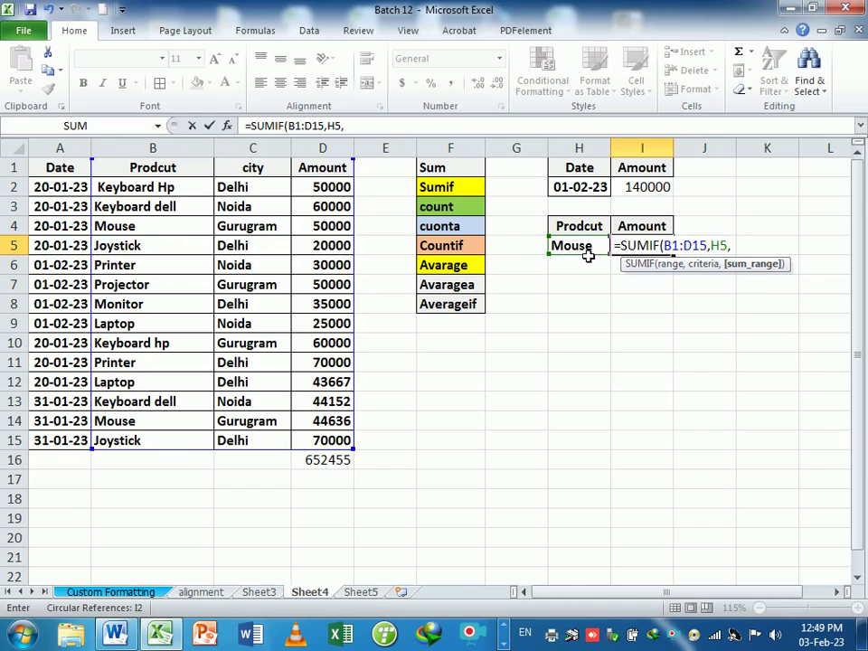
left_click_drag(317, 168, 325, 442)
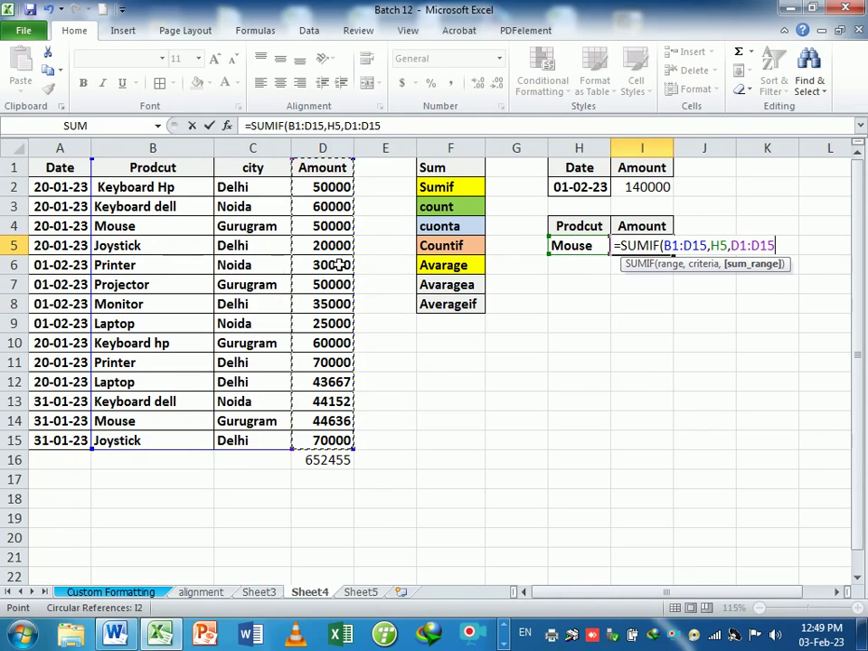
key("Return")
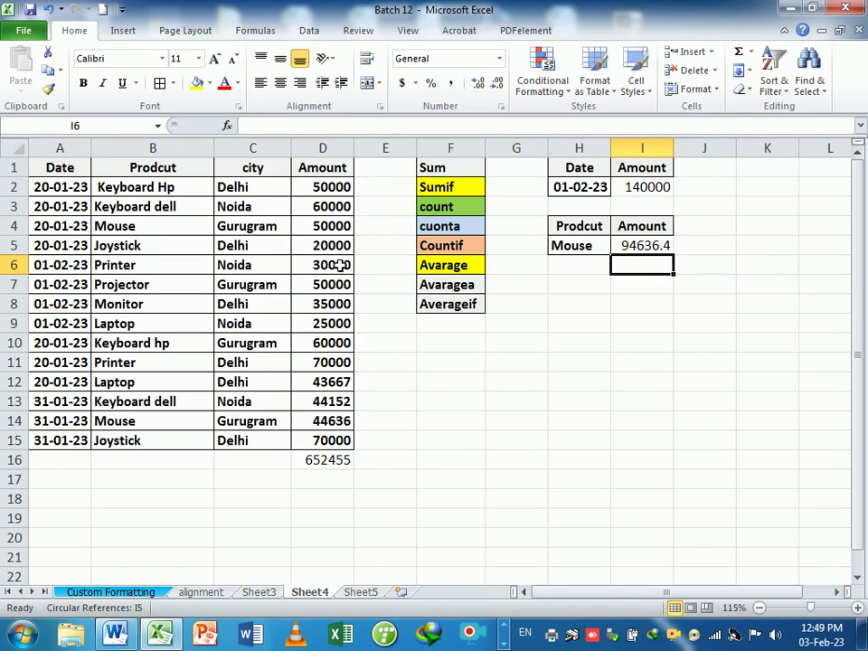
left_click(663, 249)
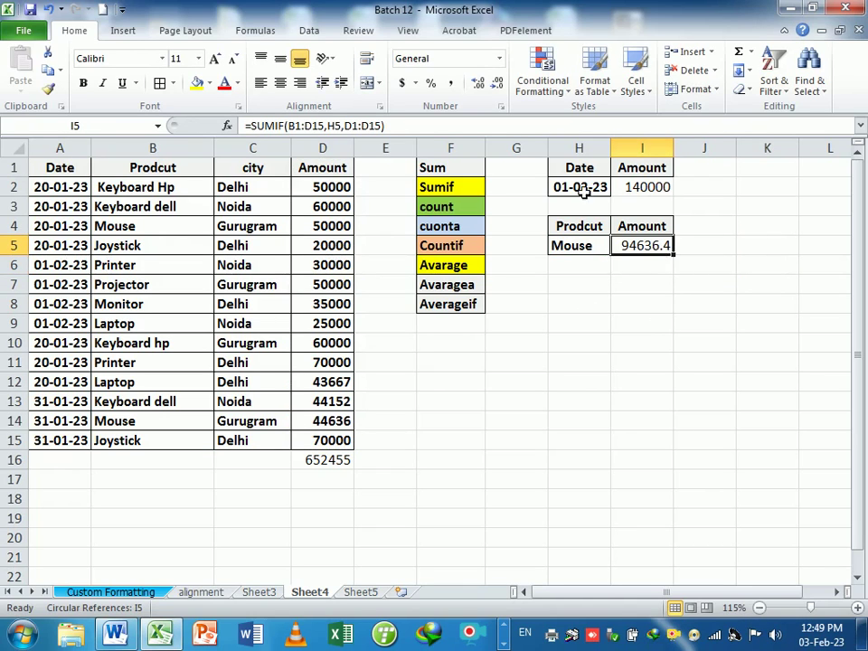
left_click(499, 83)
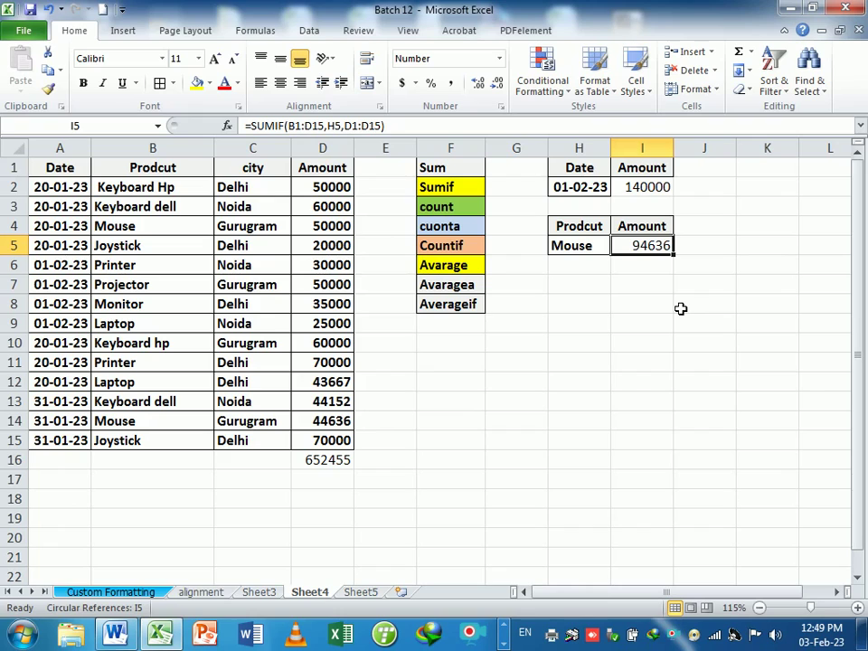
Select the two Mouse amounts in D14 and D4 together to check their sum against I5.
left_click(322, 426)
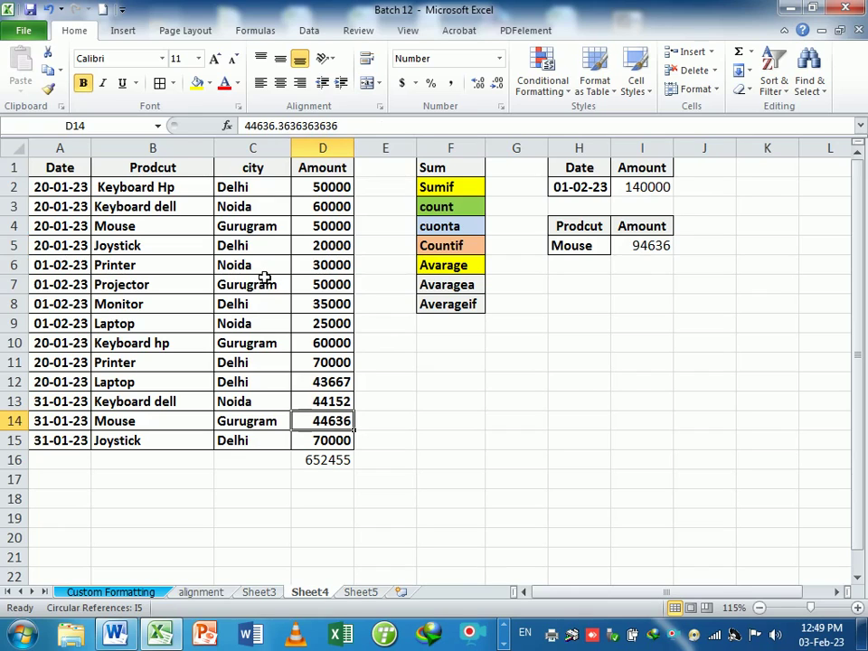
left_click(324, 231, "ctrl")
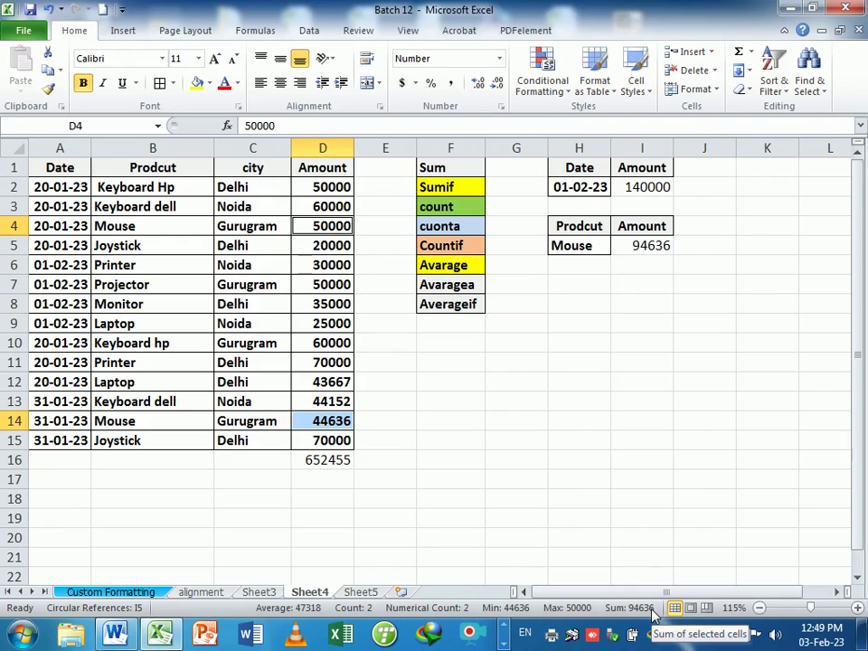
left_click(561, 361)
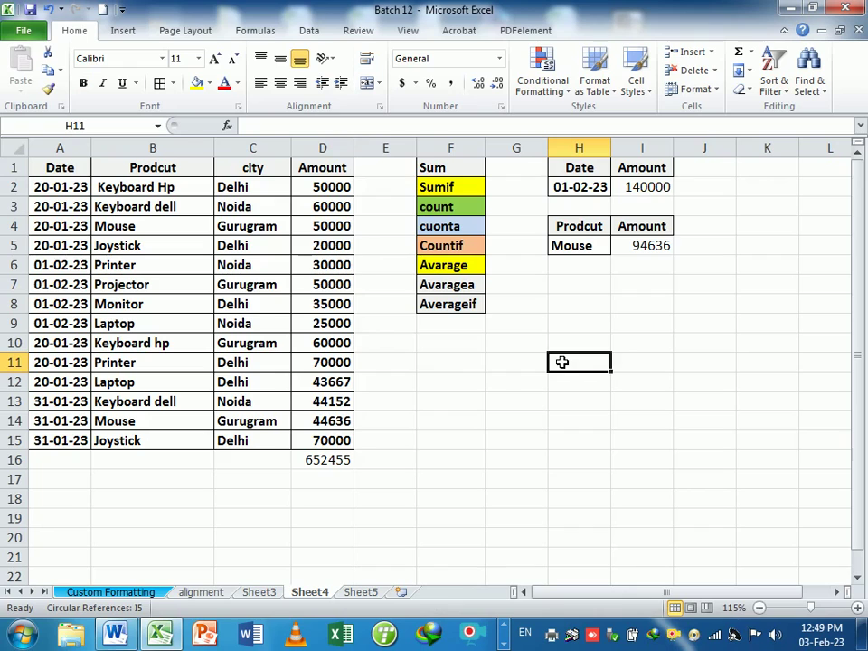
Replace the criteria product in H5 with Monitor, copied from cell B8.
left_click(127, 304)
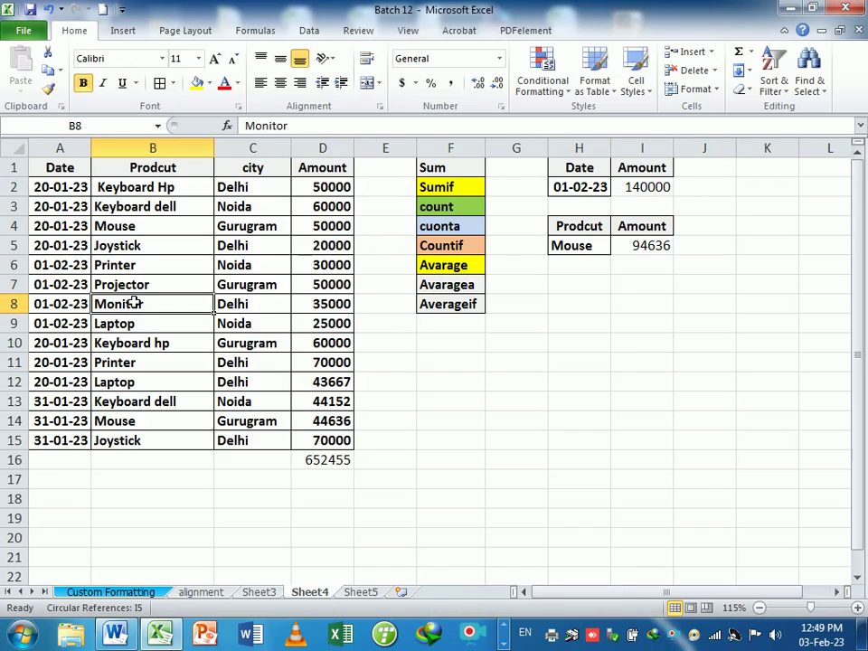
key("ctrl+c")
left_click(566, 254)
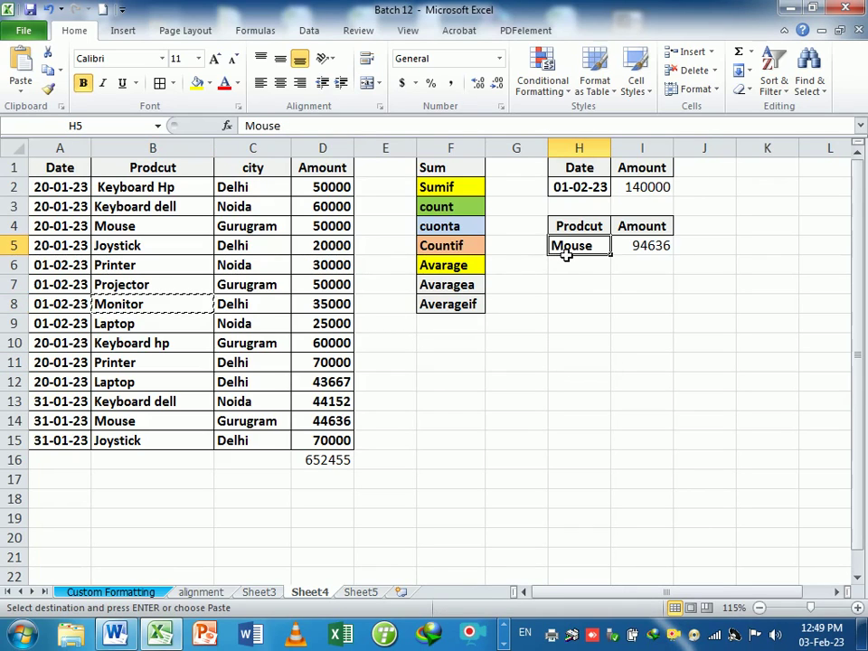
key("Return")
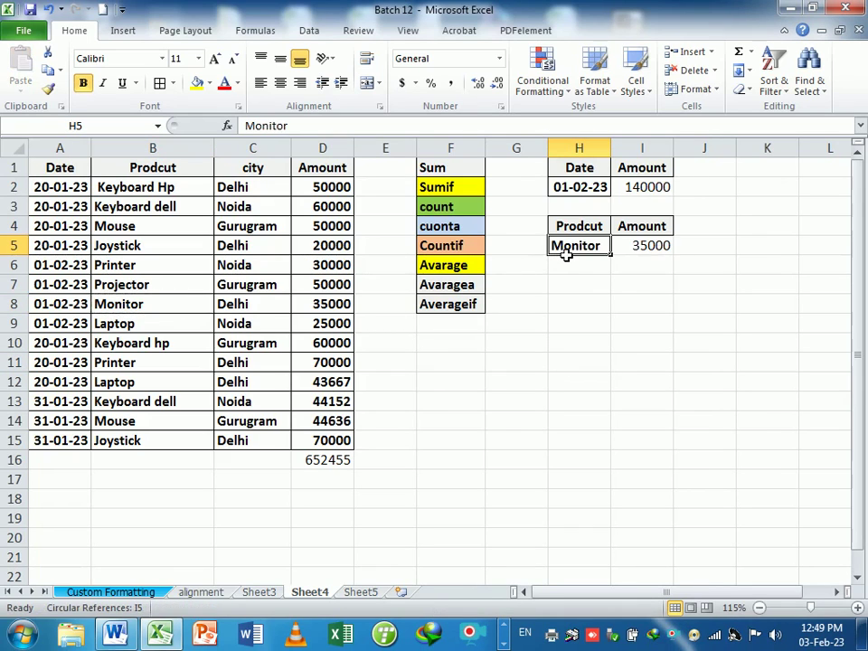
Replace the criteria product in H5 with Joystick, copied from cell B5.
left_click(161, 252)
key("ctrl+c")
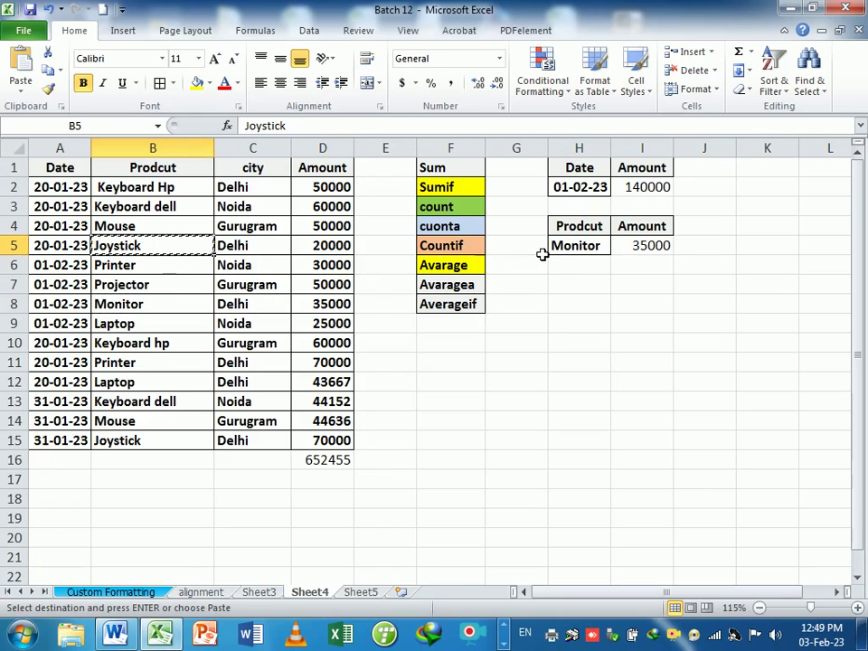
left_click(587, 253)
key("Return")
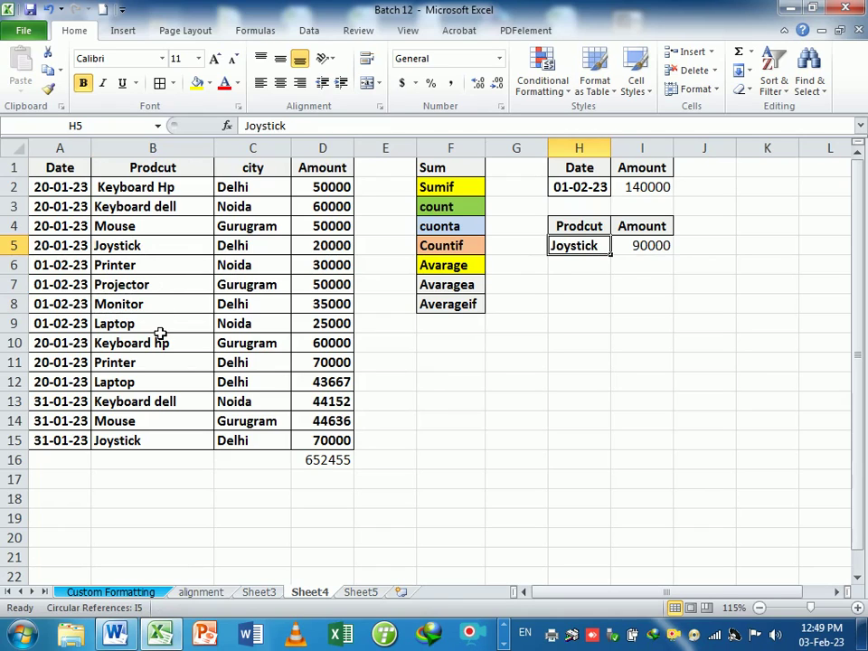
Replace the criteria product in H5 with Laptop, copied from cell B9.
left_click(160, 327)
key("ctrl+c")
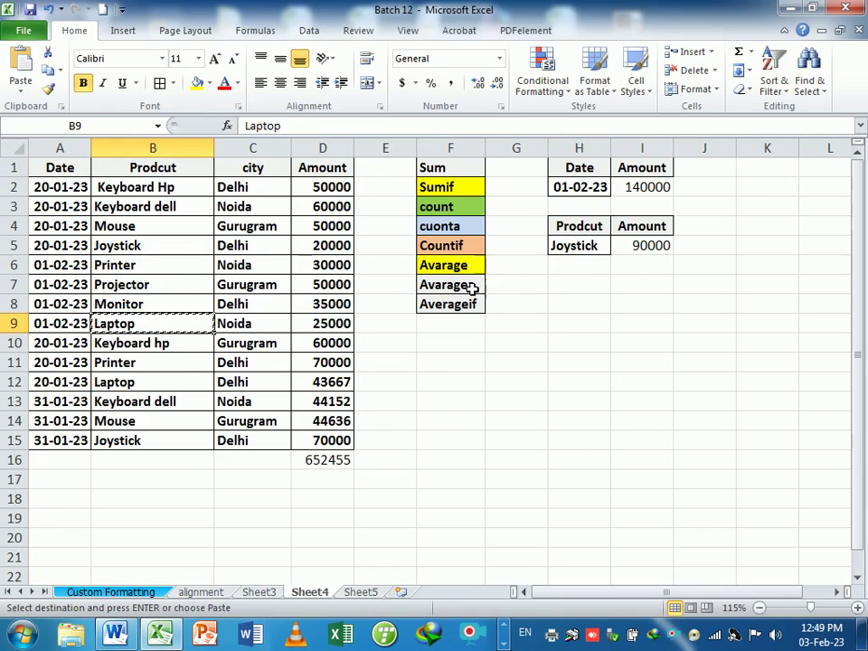
left_click(568, 249)
key("Return")
left_click(570, 306)
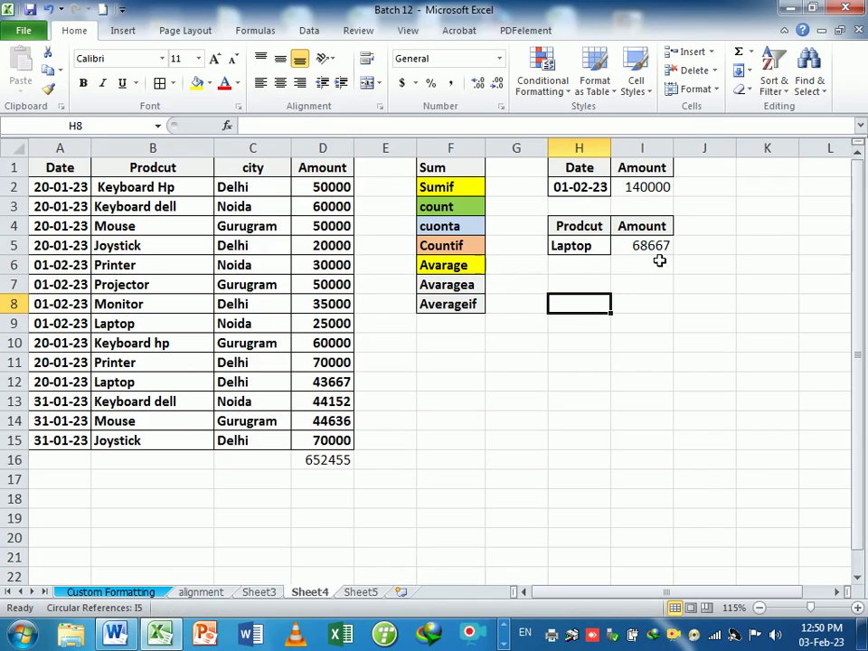
Change the product in cell B5 to Keyboard.
left_click(159, 408)
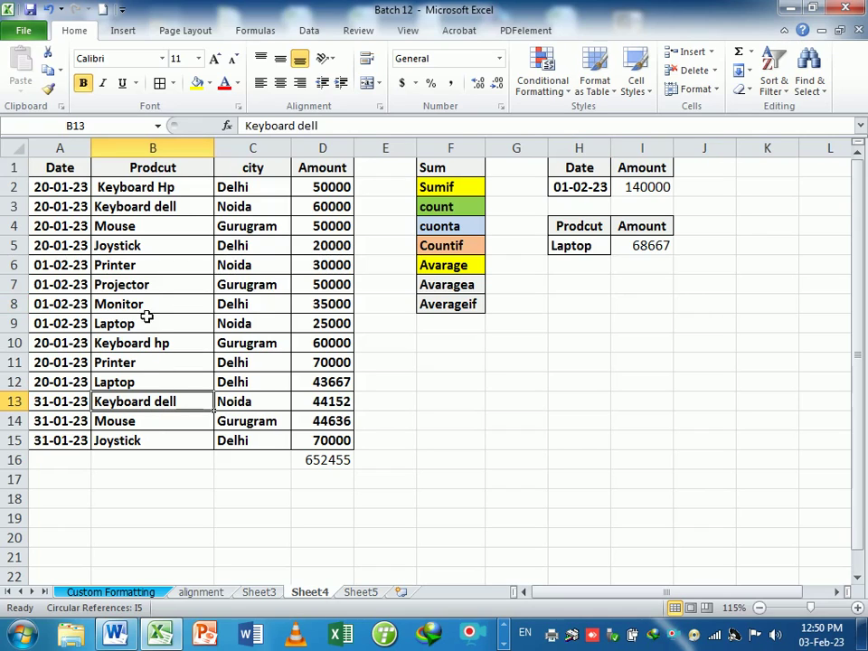
left_click(148, 254)
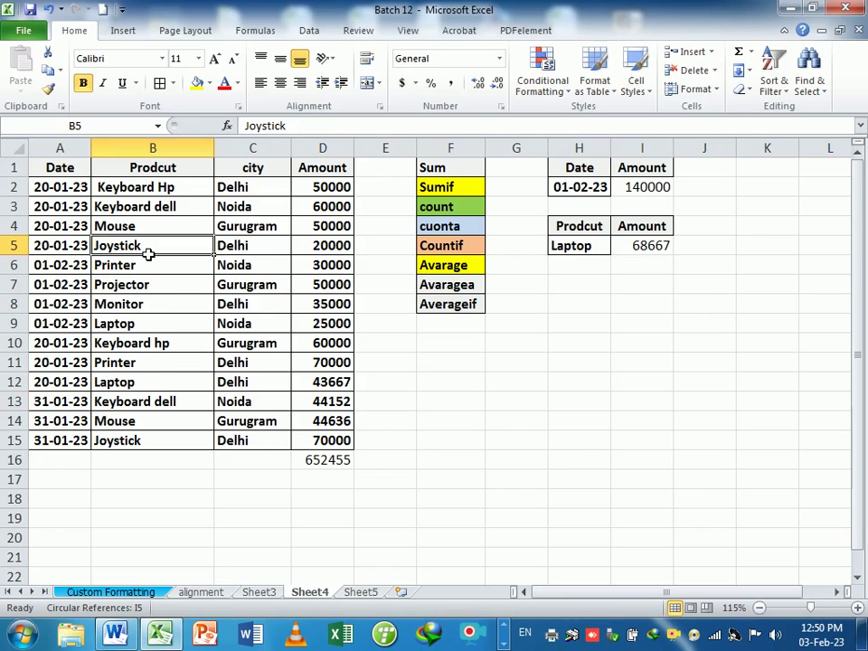
type("Keyboar")
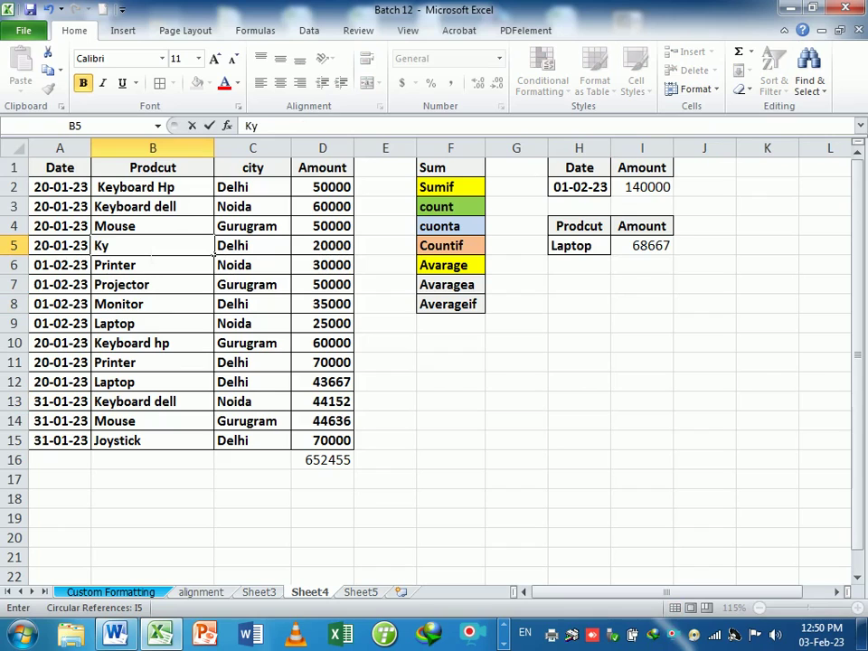
type("d")
key("Return")
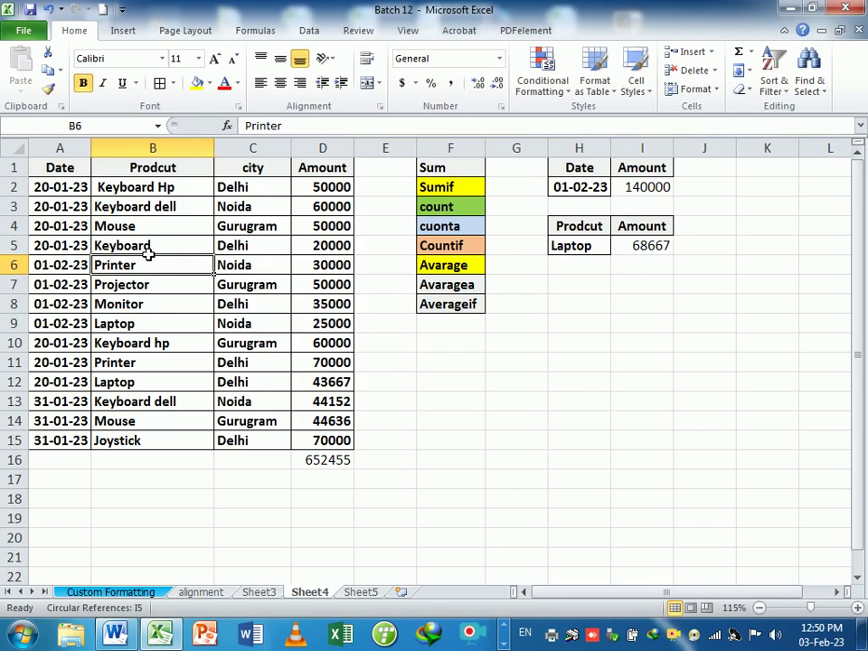
Compare the differently named keyboard entries in B13, B10, B5, B2 and B3.
left_click(170, 401)
left_click(169, 347)
left_click(154, 246)
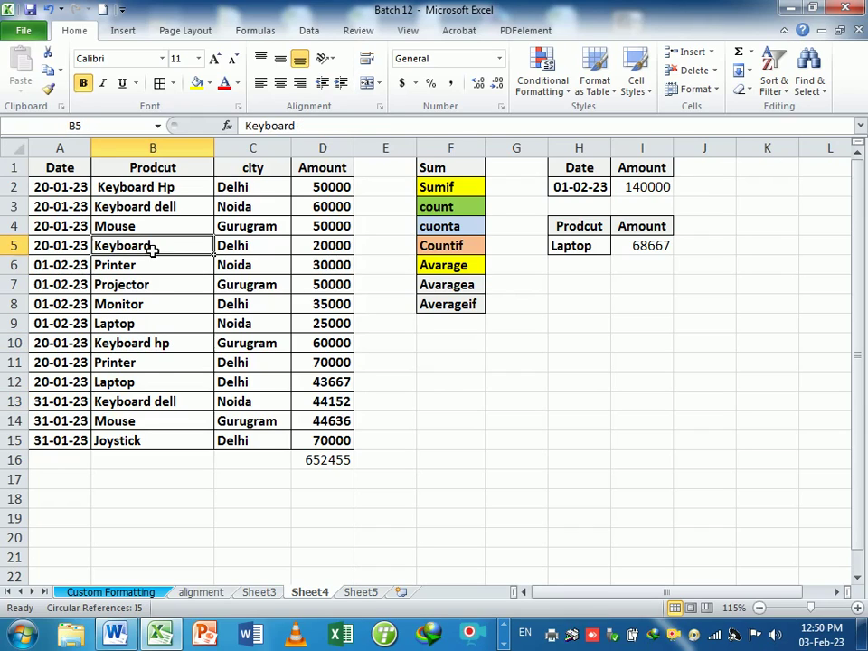
left_click(158, 195)
left_click(159, 206)
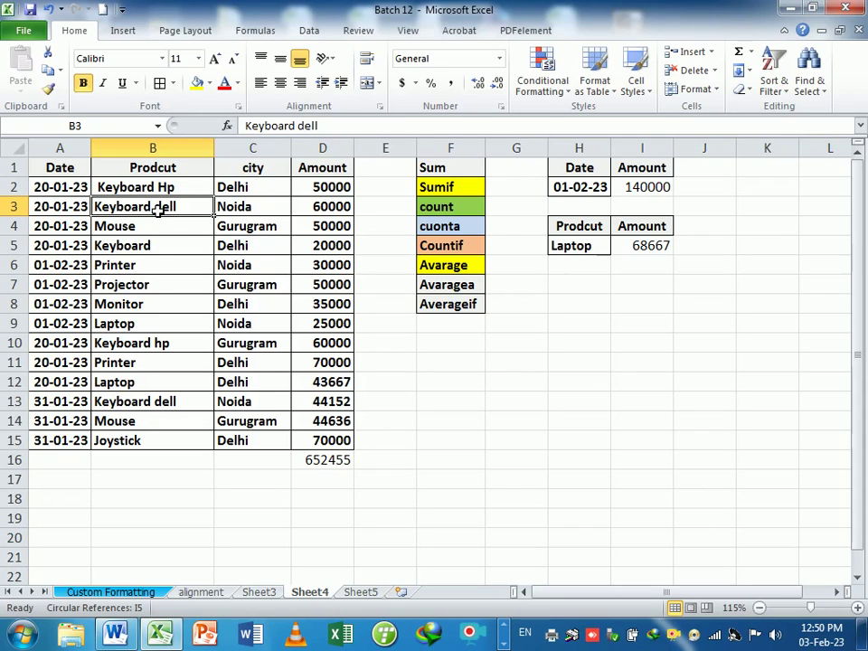
Copy the Prodcut header from B1 and Keyboard from B5 together into H7:H8, and widen column H slightly.
left_click(577, 230)
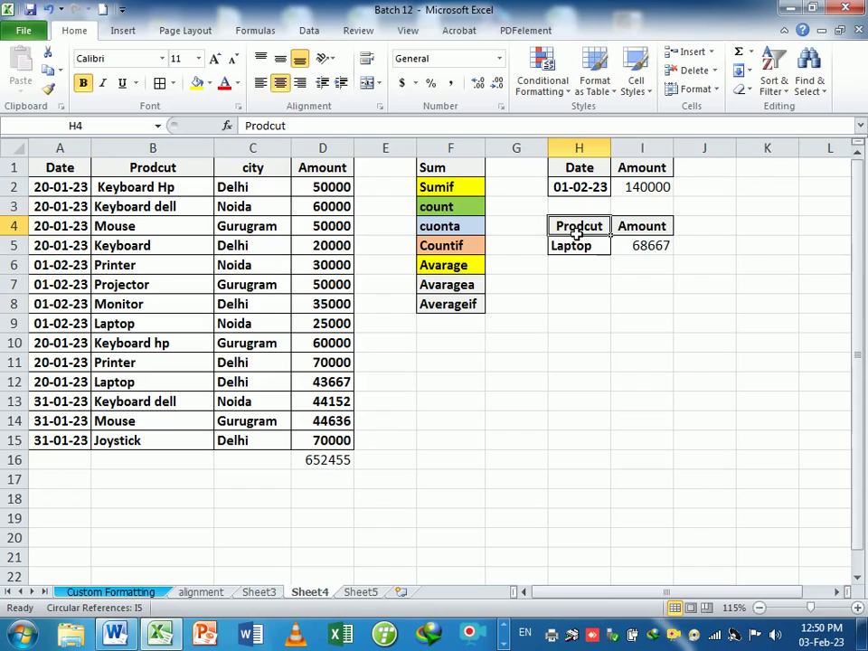
left_click(170, 170)
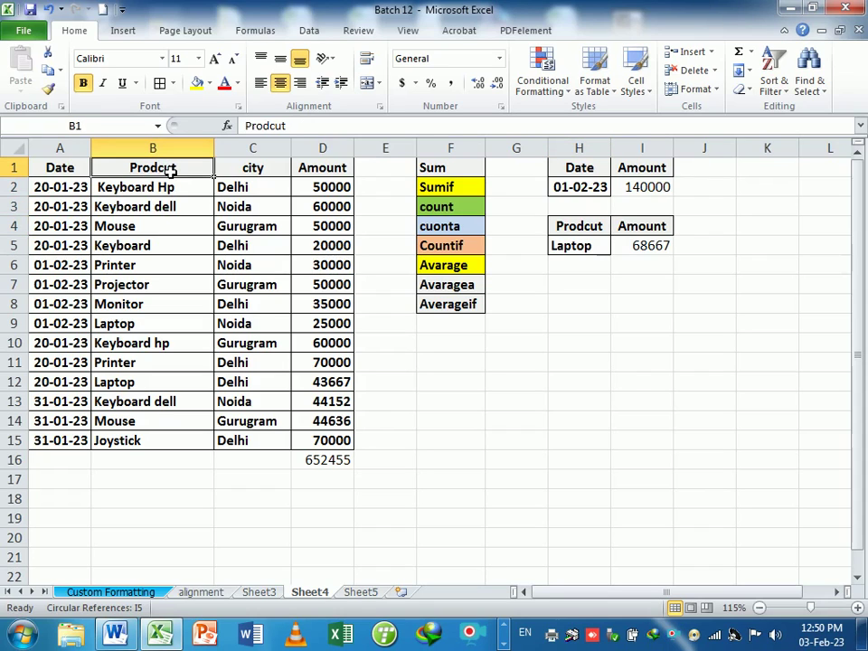
left_click(167, 251, "ctrl")
key("ctrl+c")
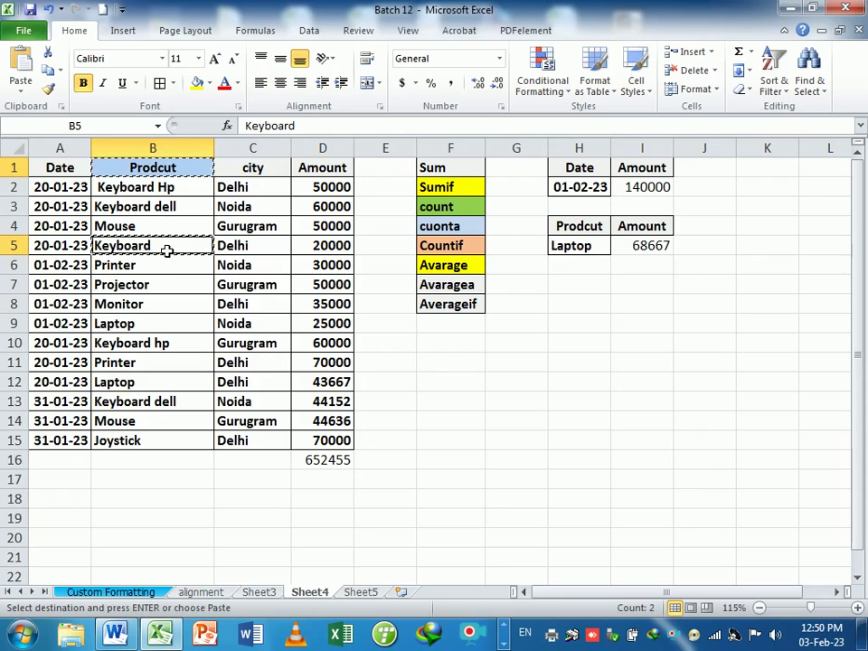
left_click(569, 288)
key("ctrl+v")
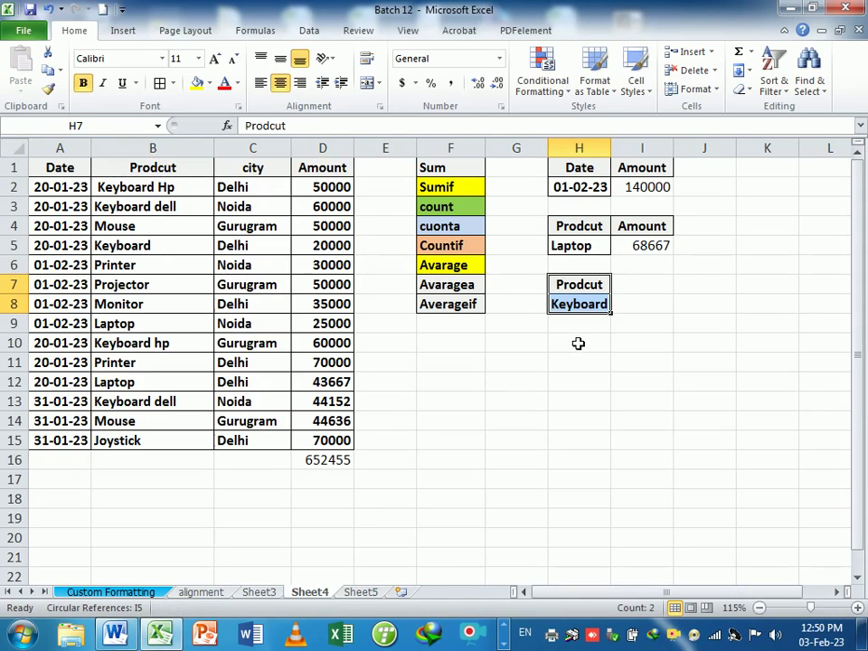
left_click(577, 344)
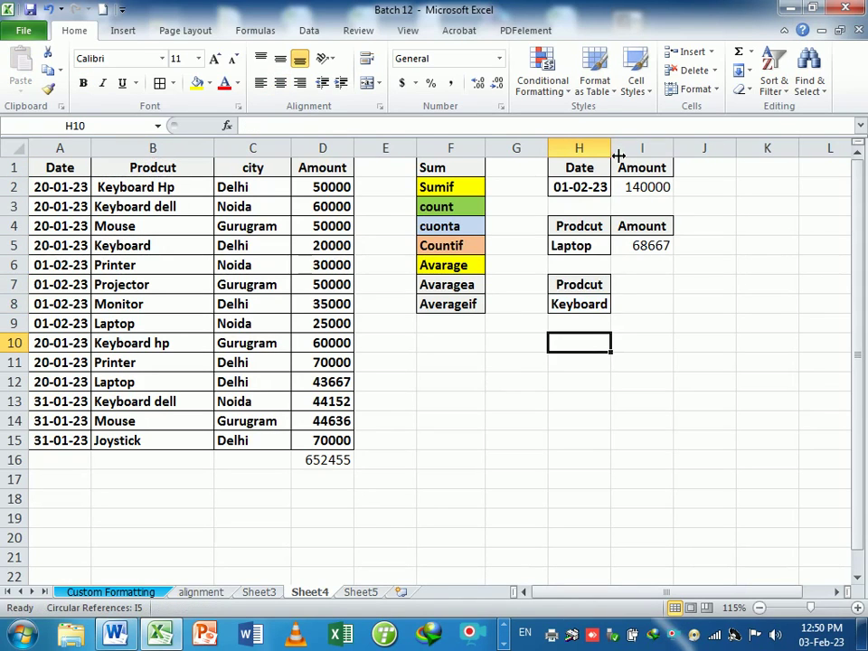
left_click_drag(613, 153, 625, 154)
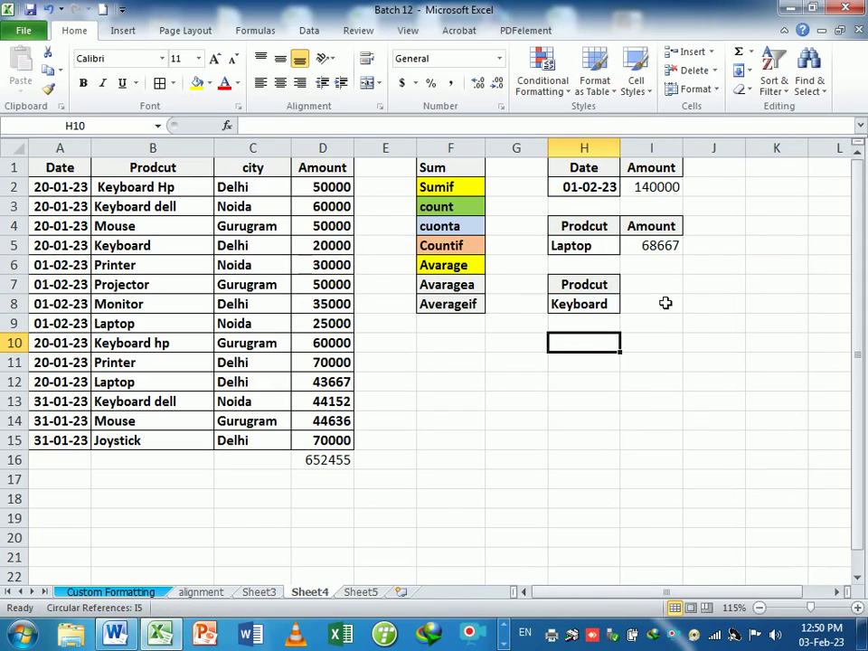
Copy the Amount header from I4 into I7.
left_click(665, 231)
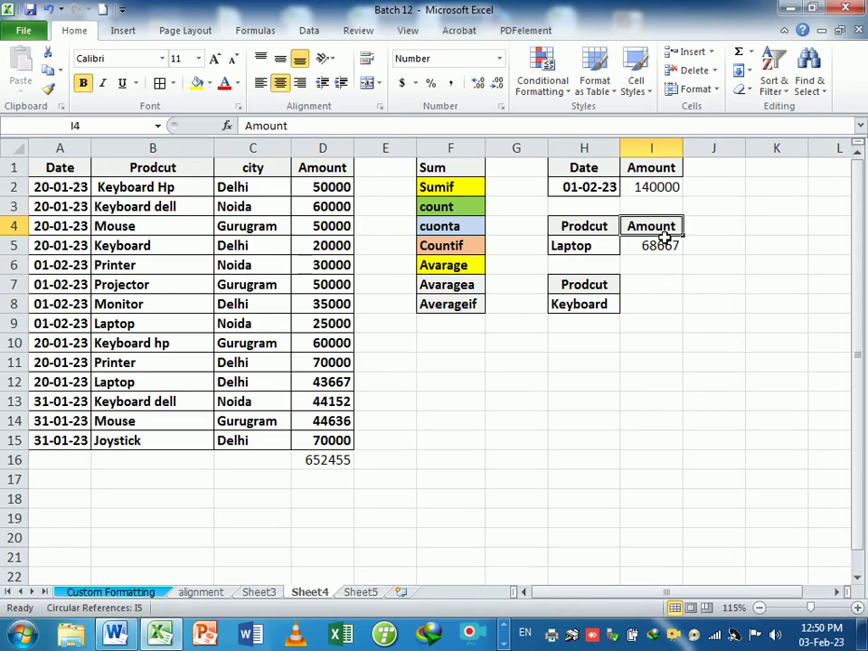
key("ctrl+c")
left_click(660, 285)
key("Return")
Enter =SUMIF(B1:D15,H8,D1:D15) in I8 to total the amounts for the Keyboard product.
left_click(646, 308)
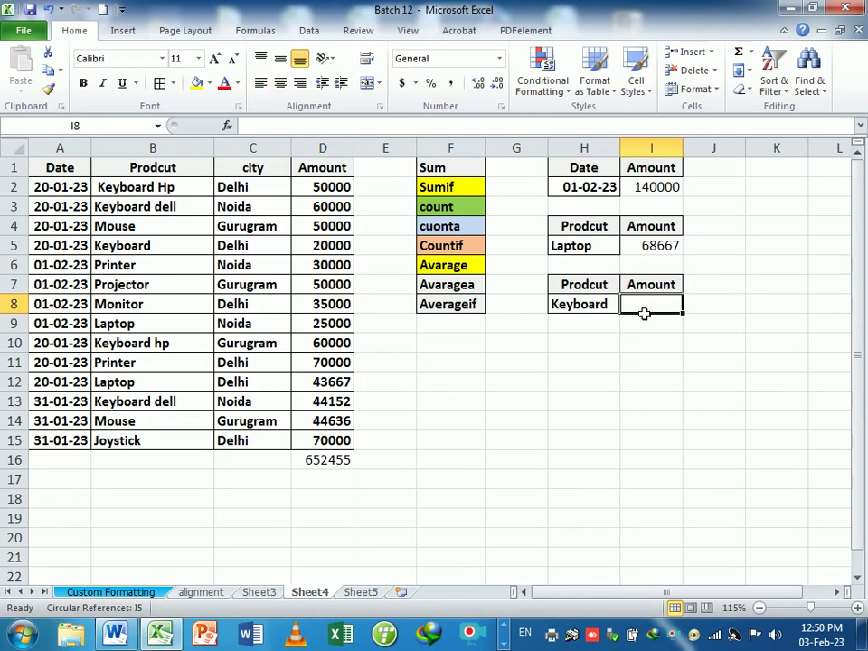
type("=sumif")
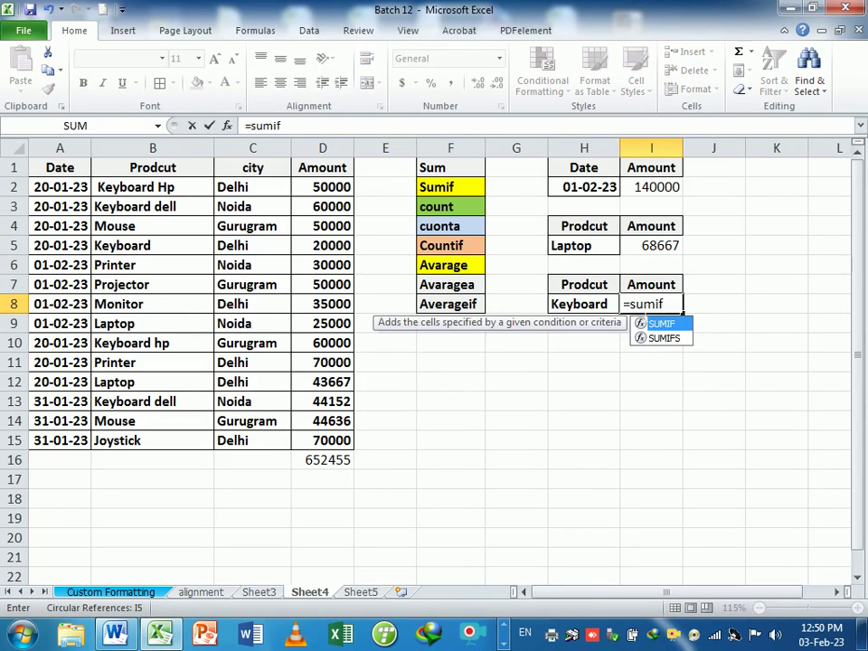
key("Tab")
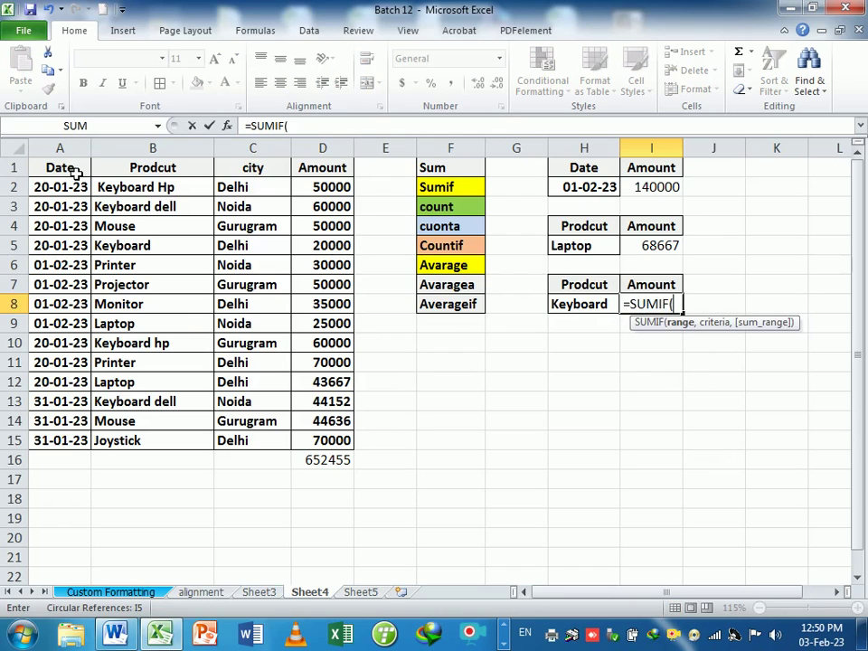
left_click_drag(125, 170, 339, 439)
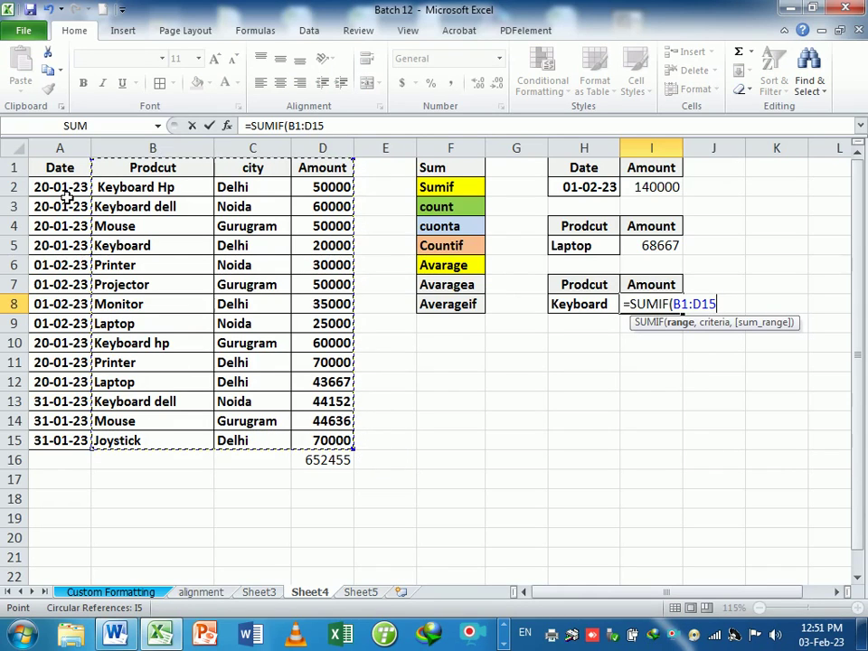
type(",")
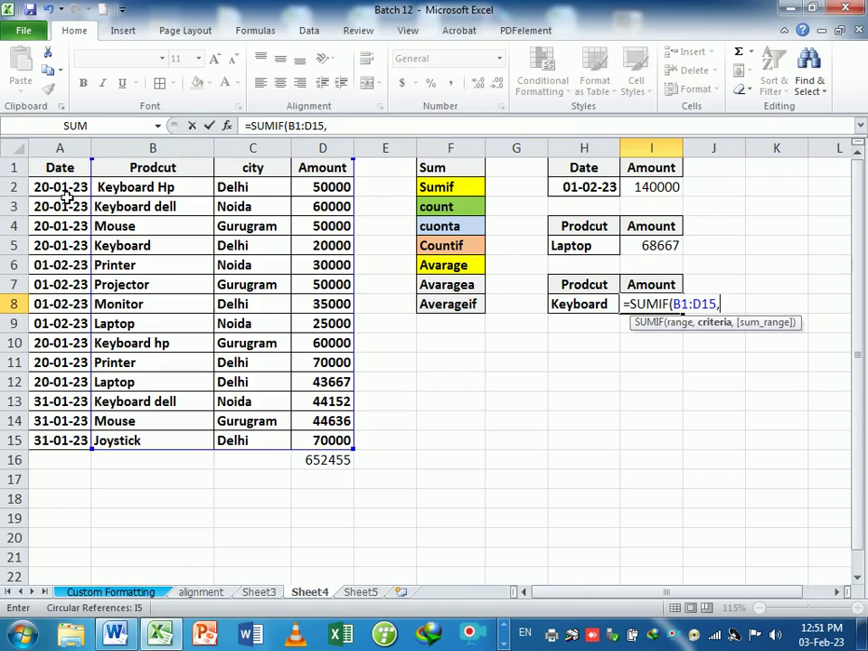
left_click(575, 304)
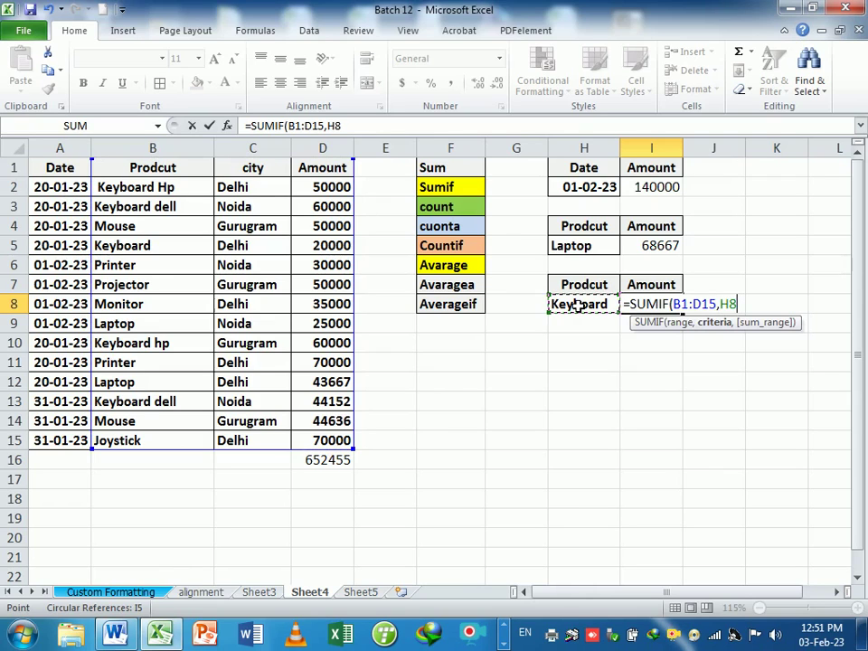
type(",")
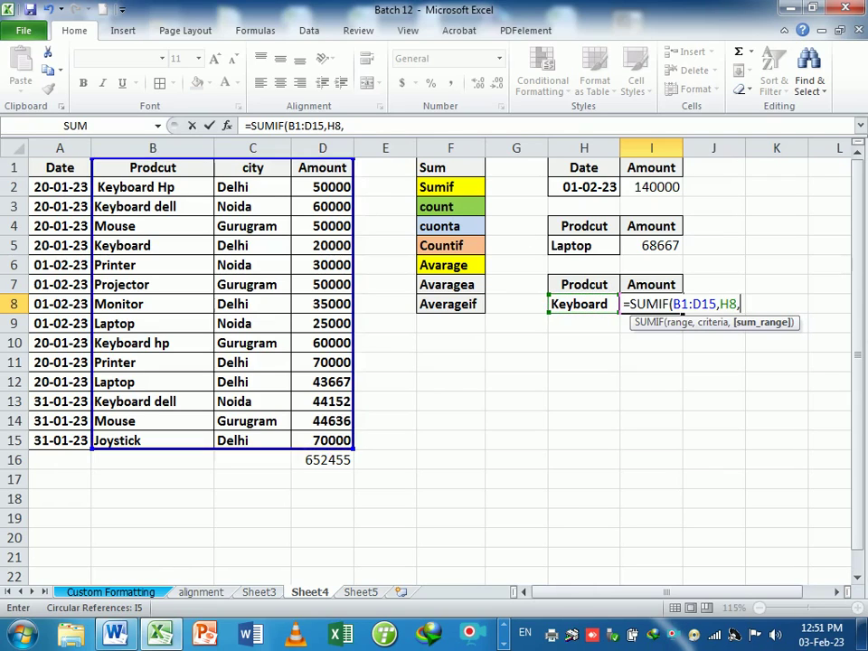
left_click_drag(322, 167, 331, 441)
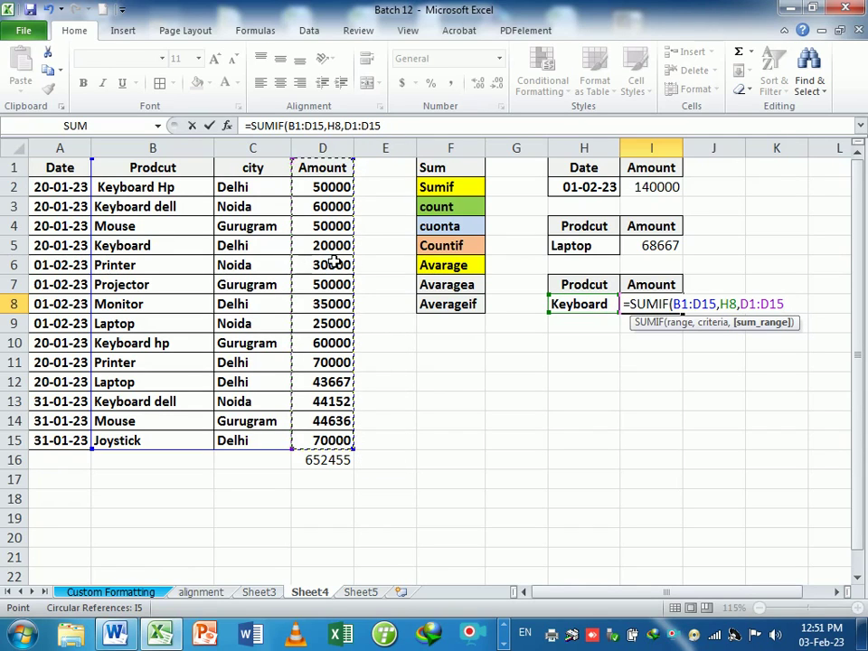
key("Return")
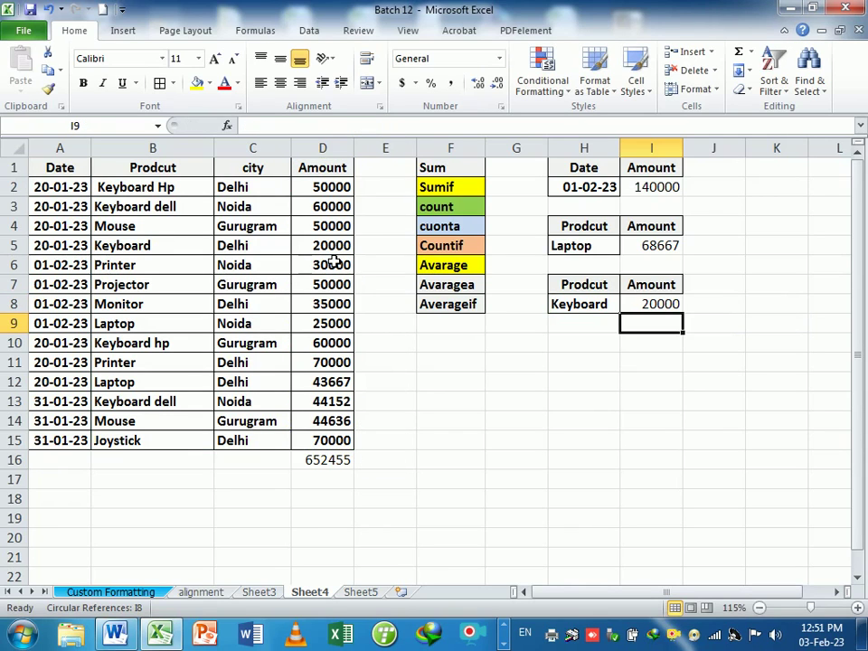
Review the branded keyboard entries in B2, B3, B10 and B13 against the Keyboard criterion.
left_click(174, 188)
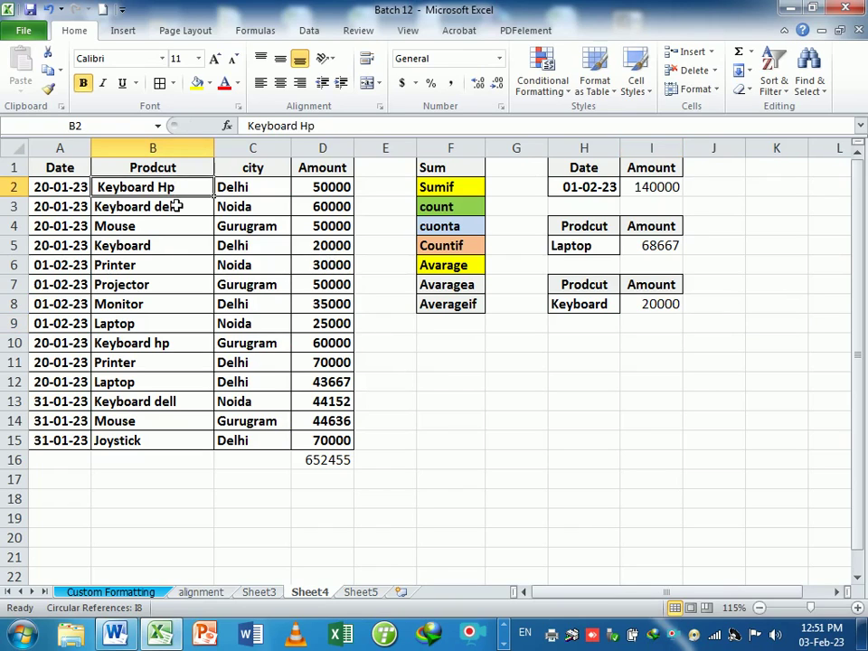
left_click(177, 207)
left_click(159, 349)
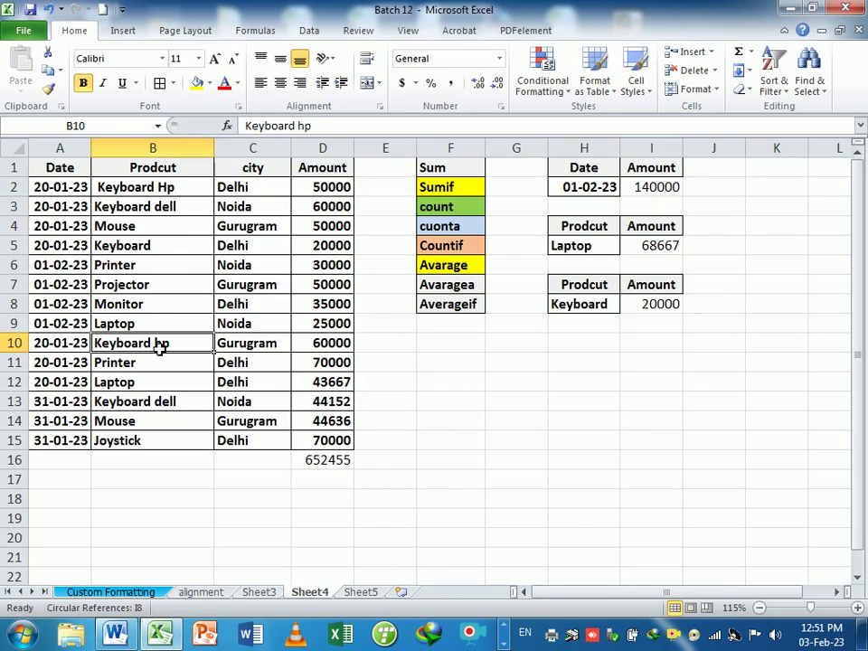
left_click(167, 409)
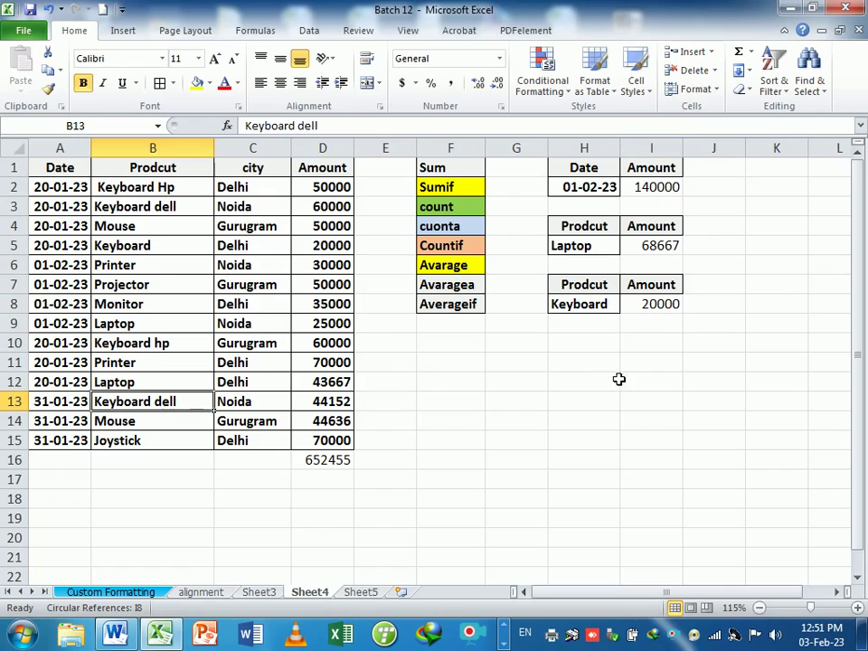
left_click(582, 390)
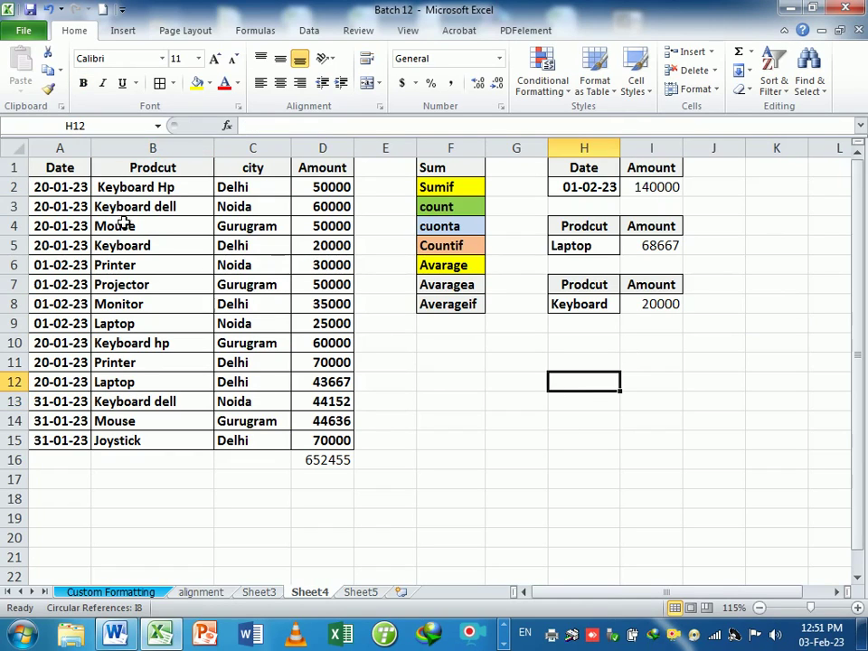
Remove the leading space before Keyboard Hp in cell B2.
left_click(184, 195)
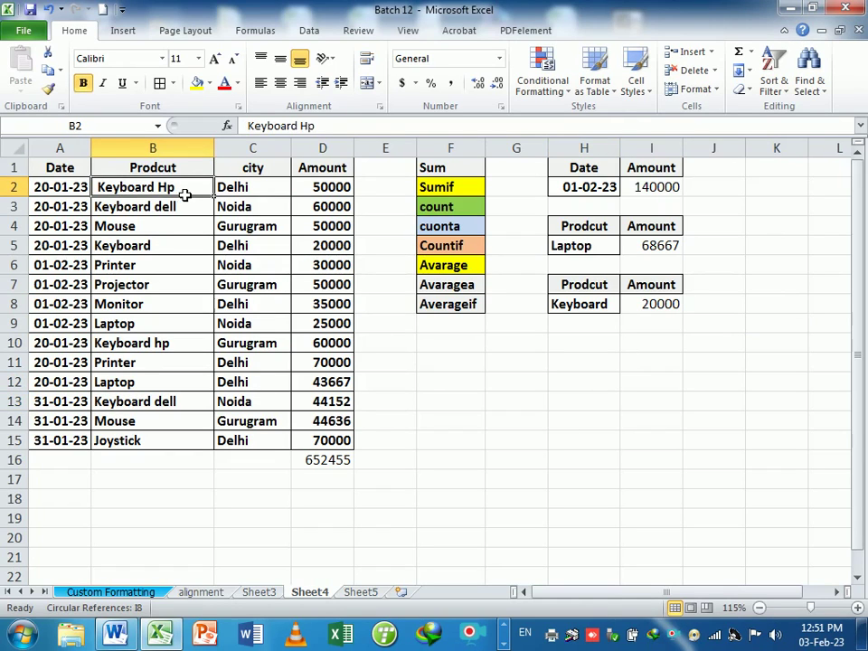
double_click(96, 186)
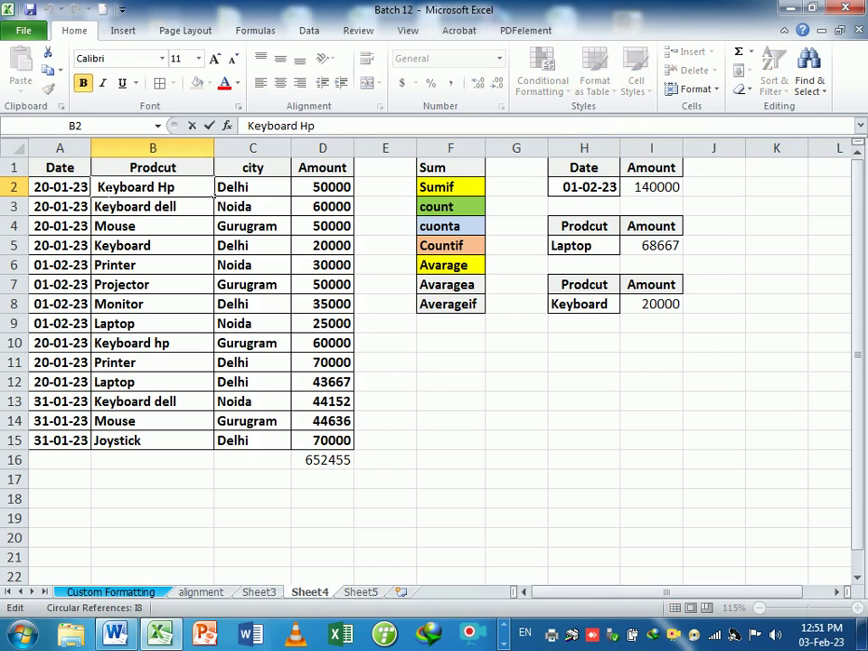
left_click(530, 360)
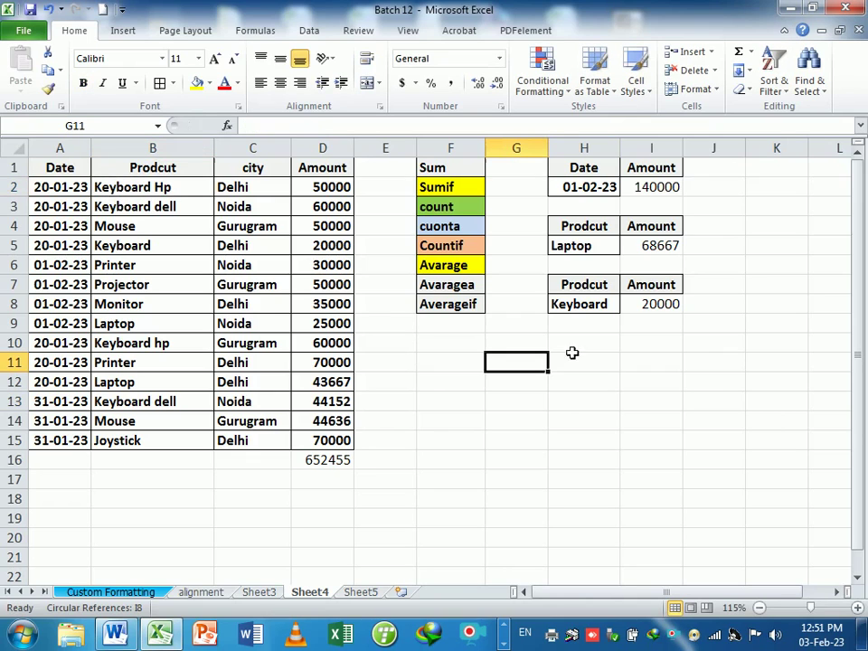
Append an asterisk wildcard to the criterion in H8 so it reads Keyboard*.
double_click(615, 311)
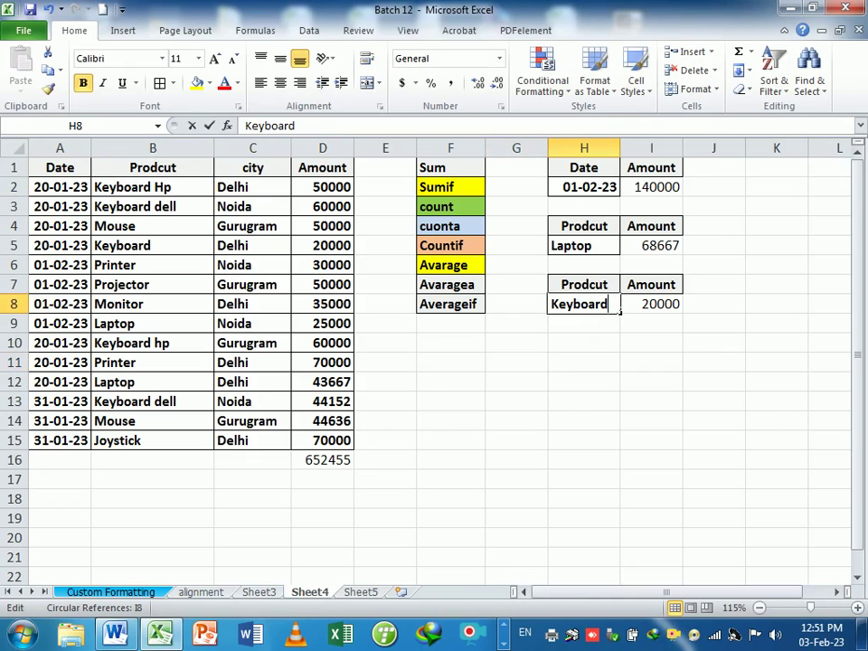
type("*")
key("Return")
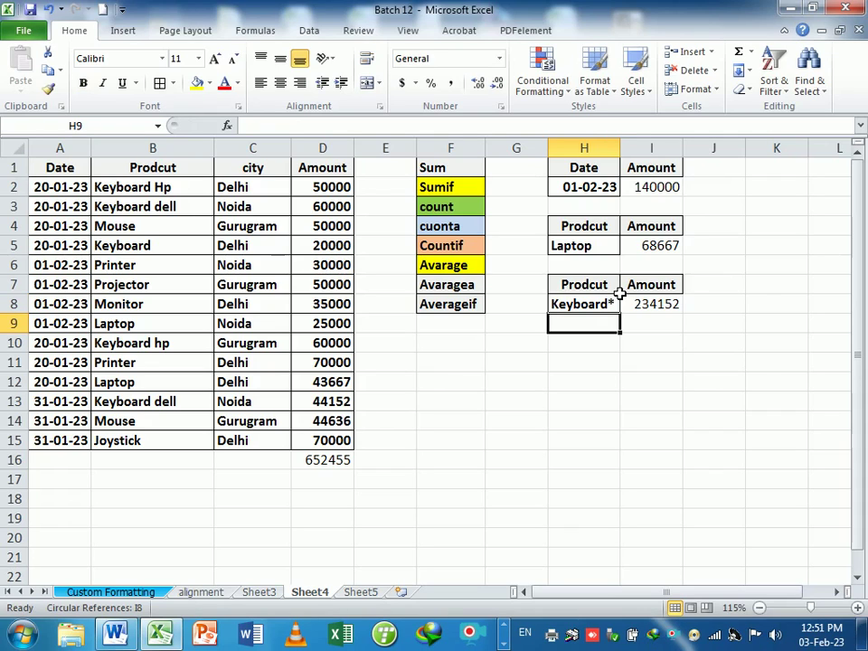
Prefix the product name in B2 with 3256 so it reads 3256 Keyboard Hp.
left_click(100, 190)
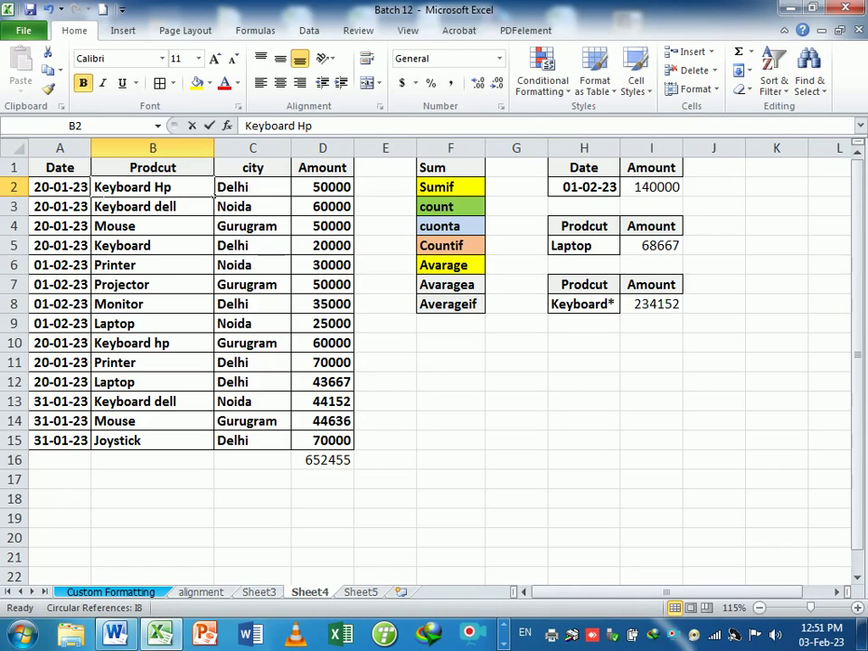
key("F2")
type("3256")
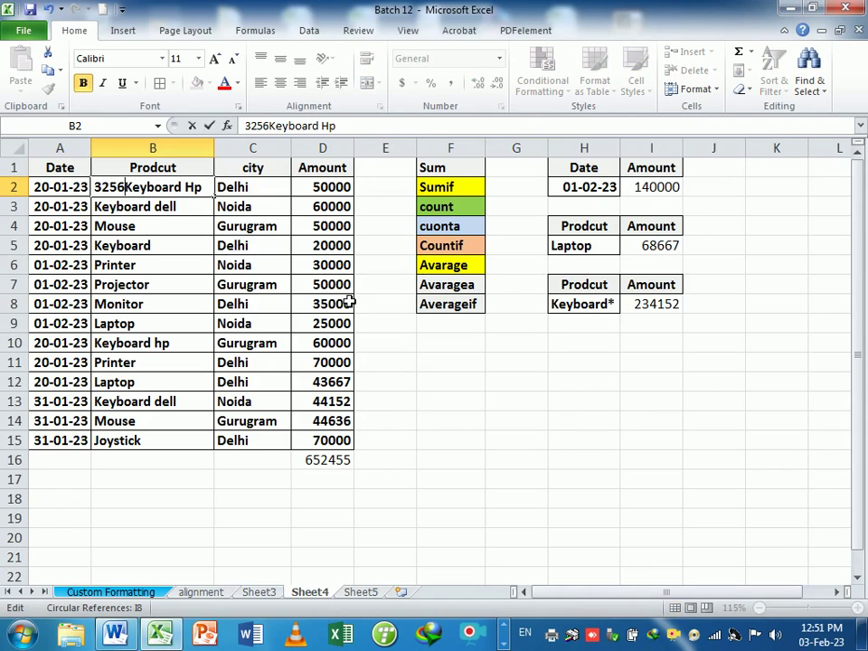
key("Return")
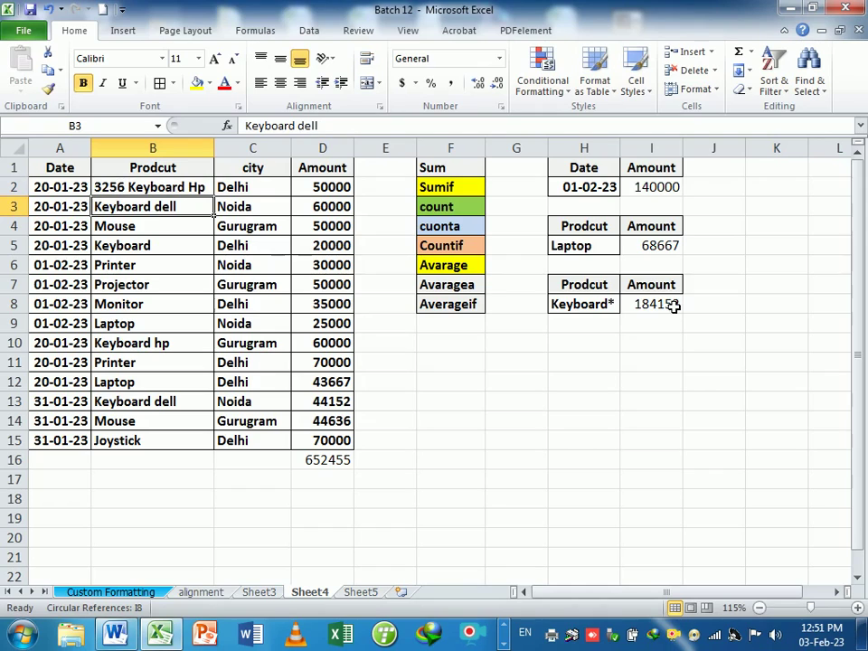
Add a leading asterisk to the criterion in H8 to make it *Keyboard*, and widen column H slightly.
left_click(558, 309)
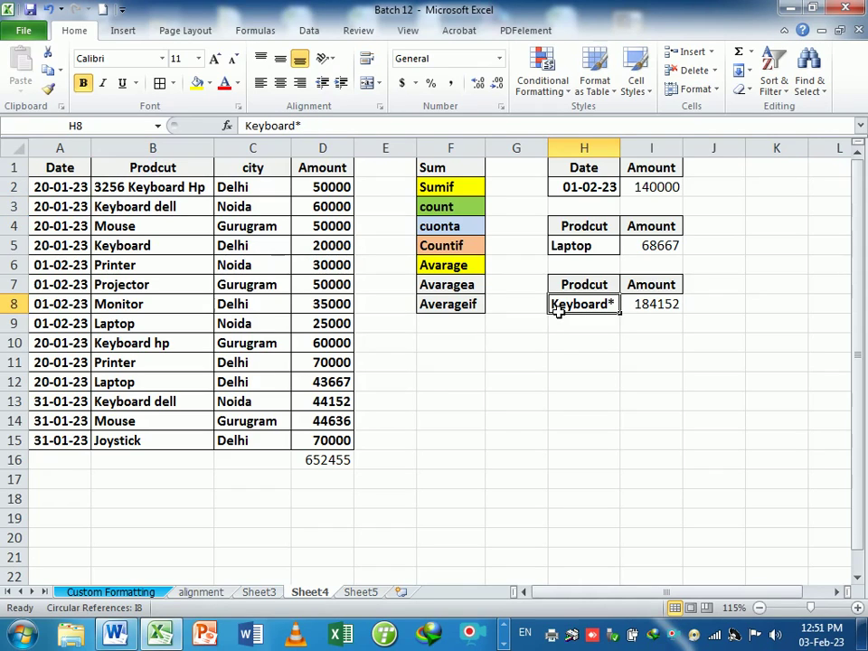
double_click(558, 309)
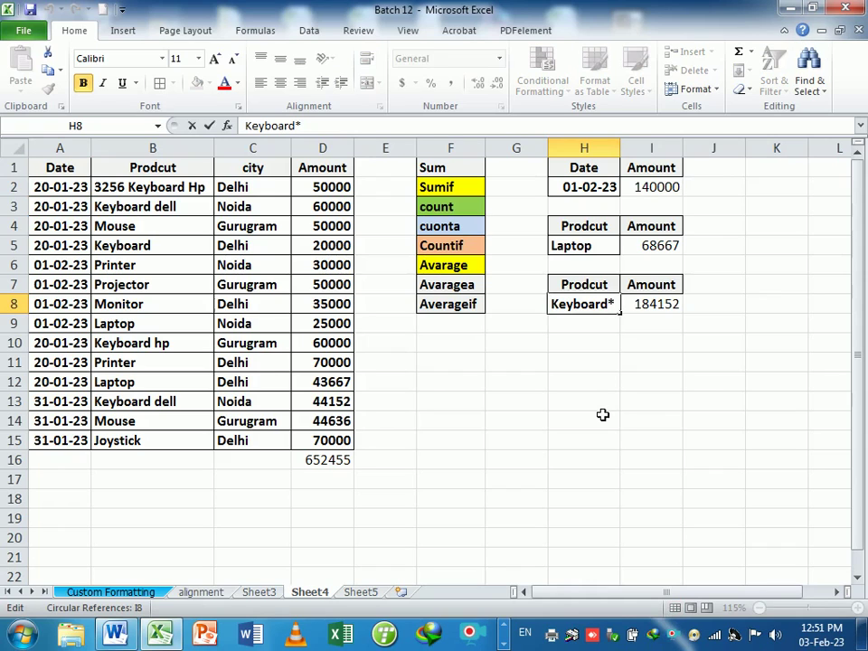
type("*")
key("Return")
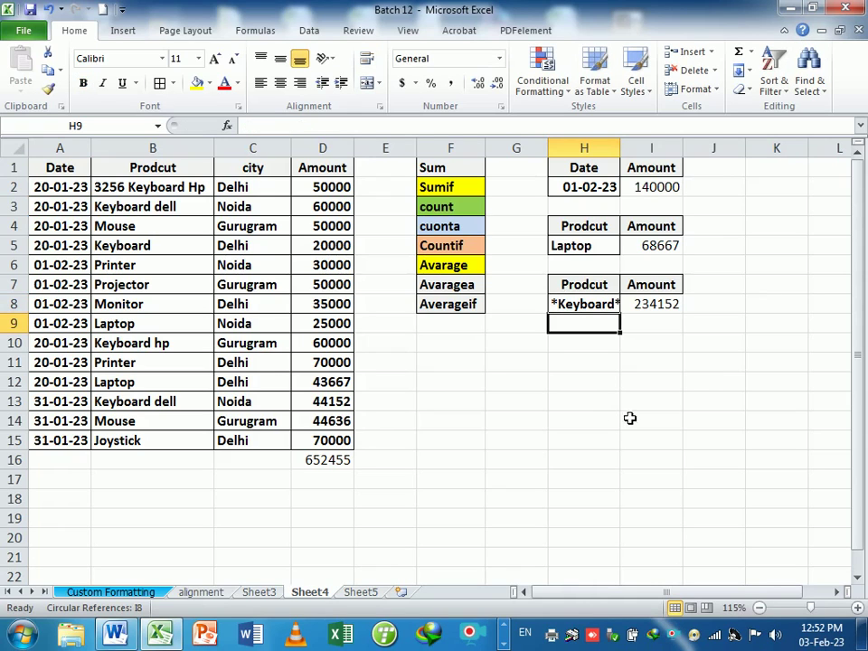
left_click(662, 309)
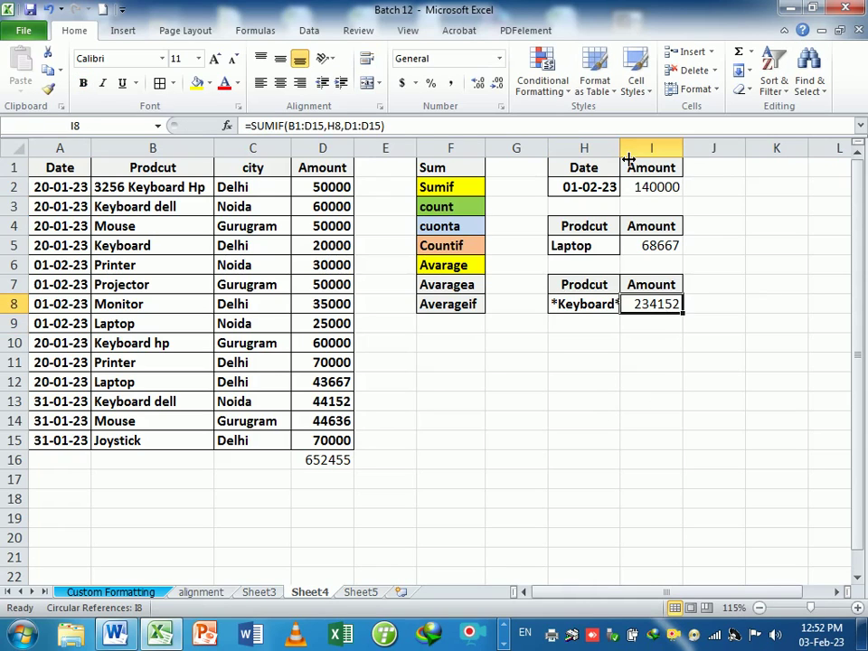
left_click_drag(622, 148, 630, 148)
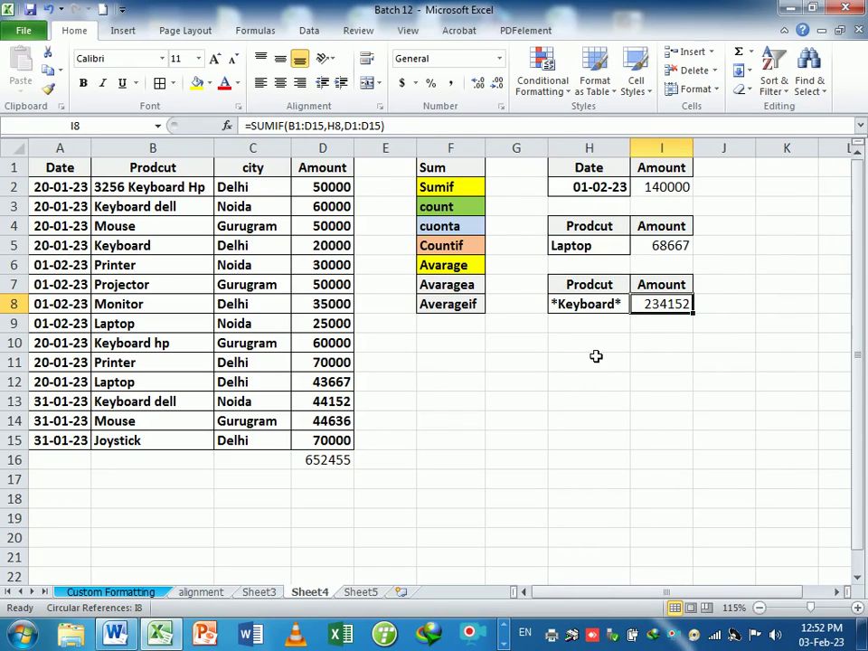
Look through the Prodcut column for Dell items, checking the keyboard entries in B3, B5 and B13.
left_click(597, 359)
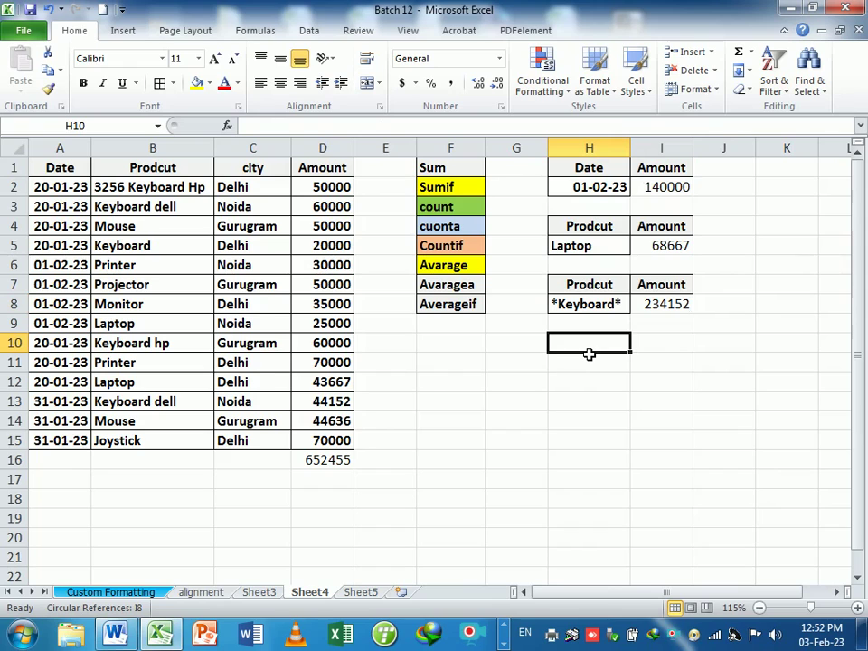
left_click(206, 207)
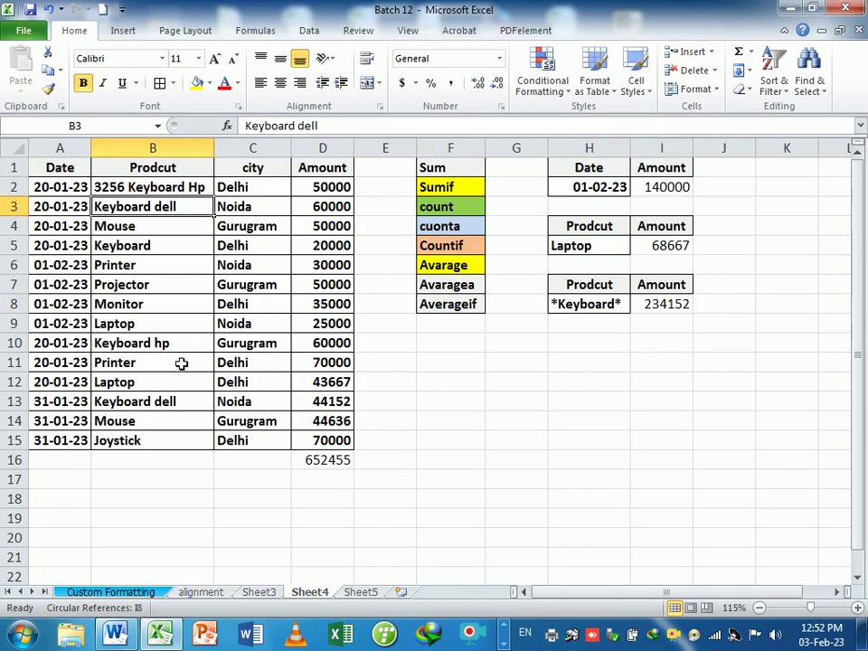
left_click(188, 403)
left_click(161, 284)
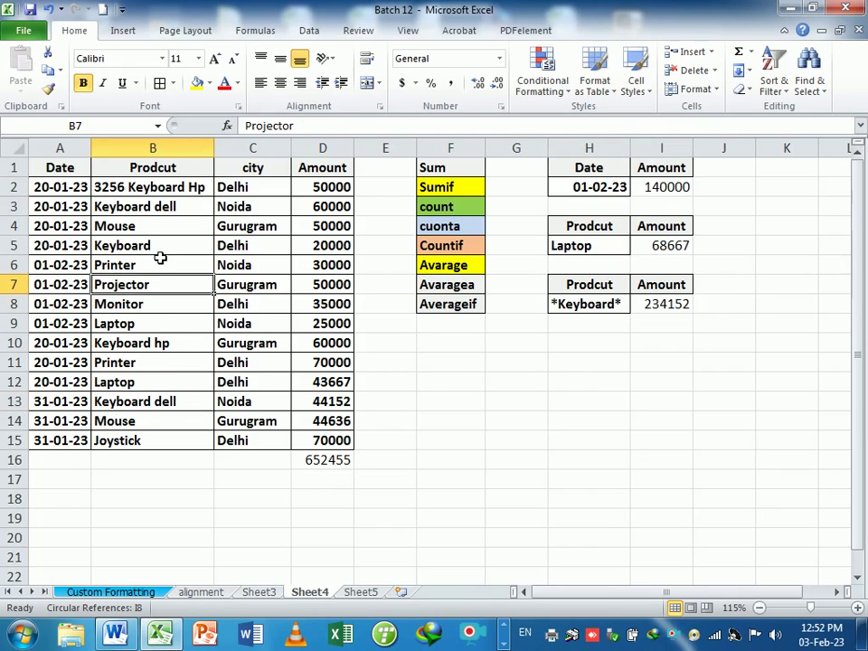
left_click(161, 247)
left_click(157, 206)
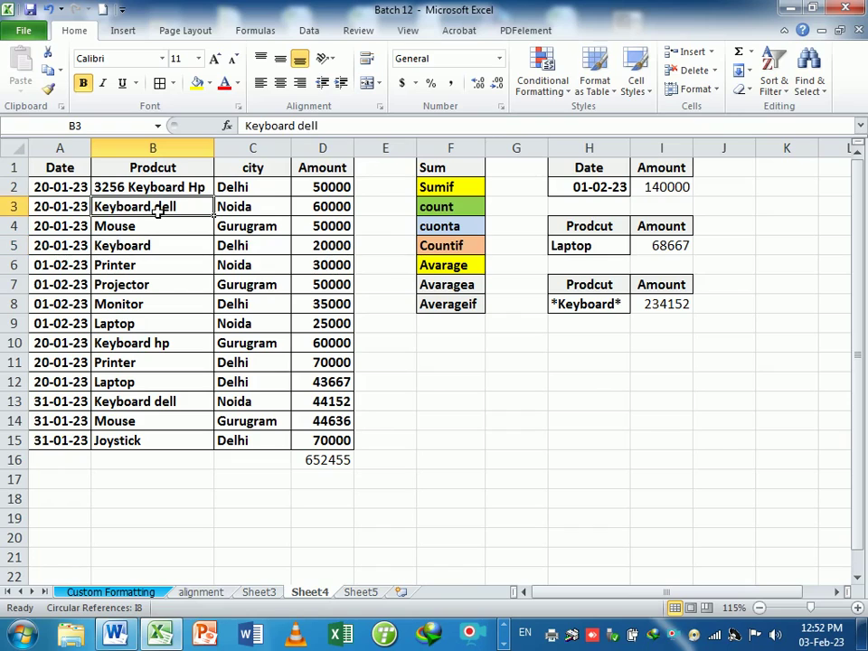
left_click(172, 404)
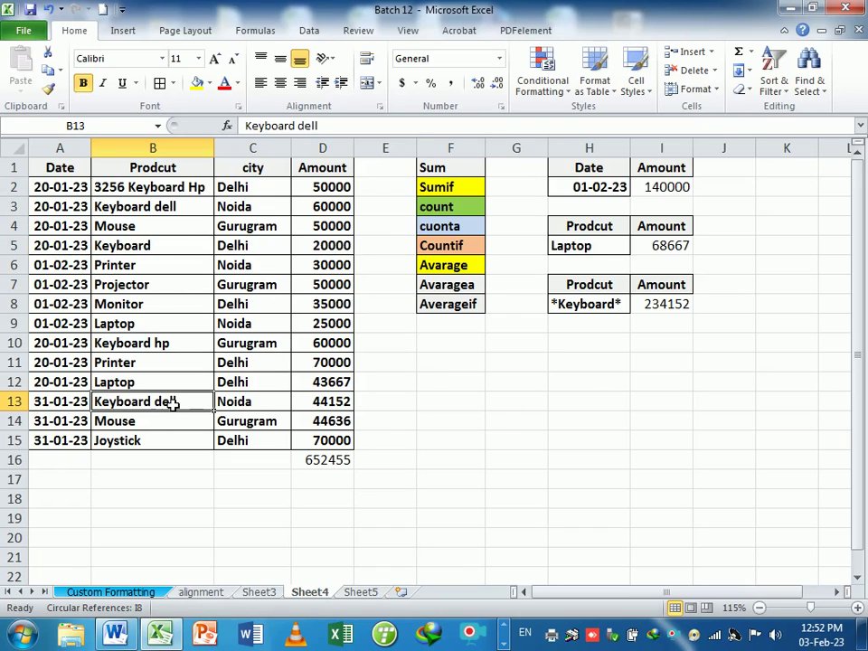
Copy the Prodcut header from H7 into H10 and enter Dell as the criterion in H11.
left_click(597, 287)
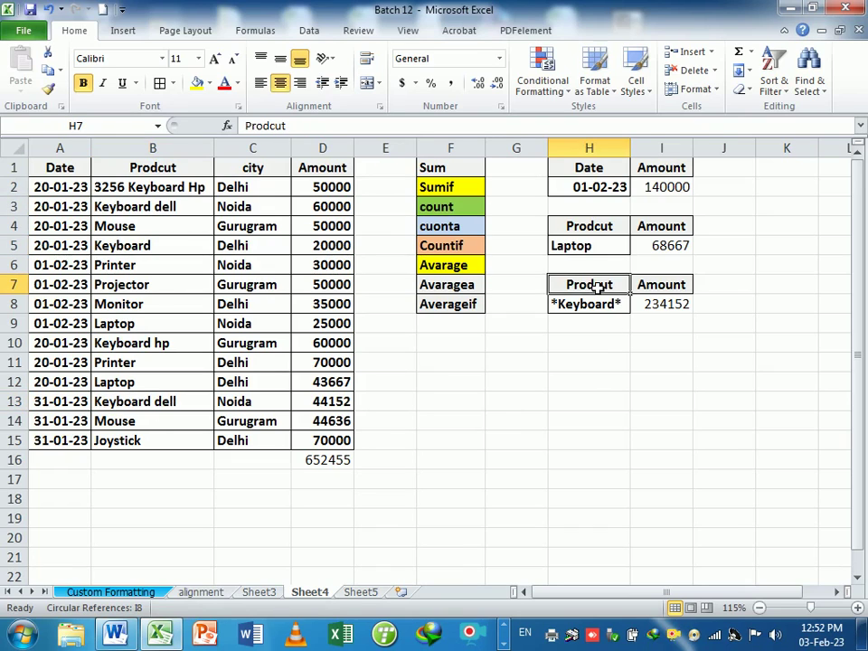
key("ctrl+c")
left_click(597, 343)
key("Return")
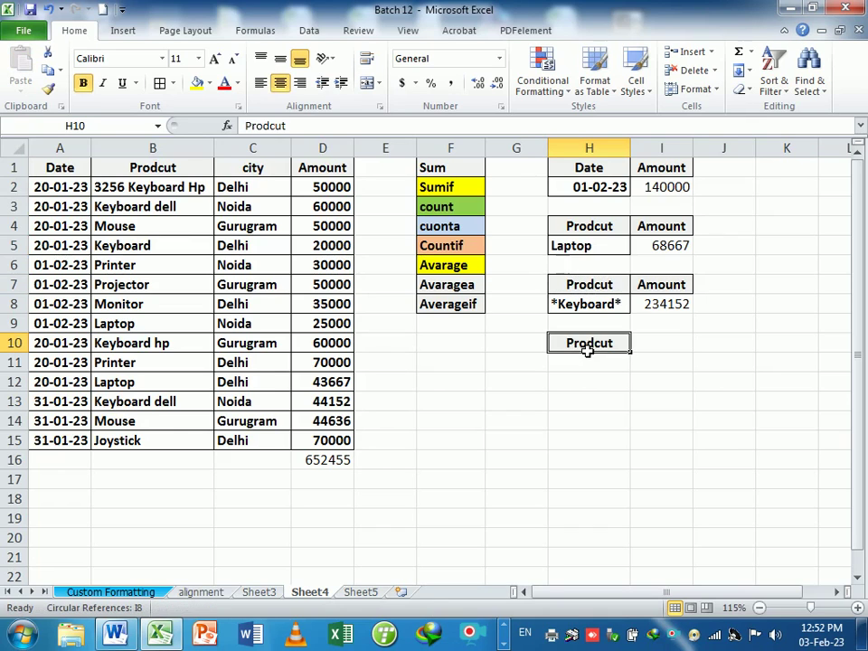
left_click(602, 364)
type("Dell")
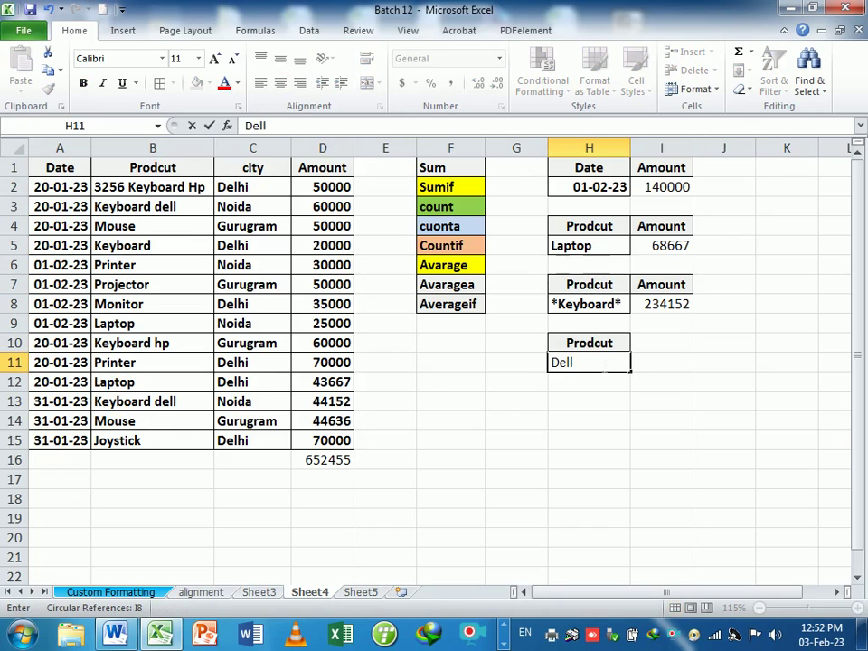
key("Tab")
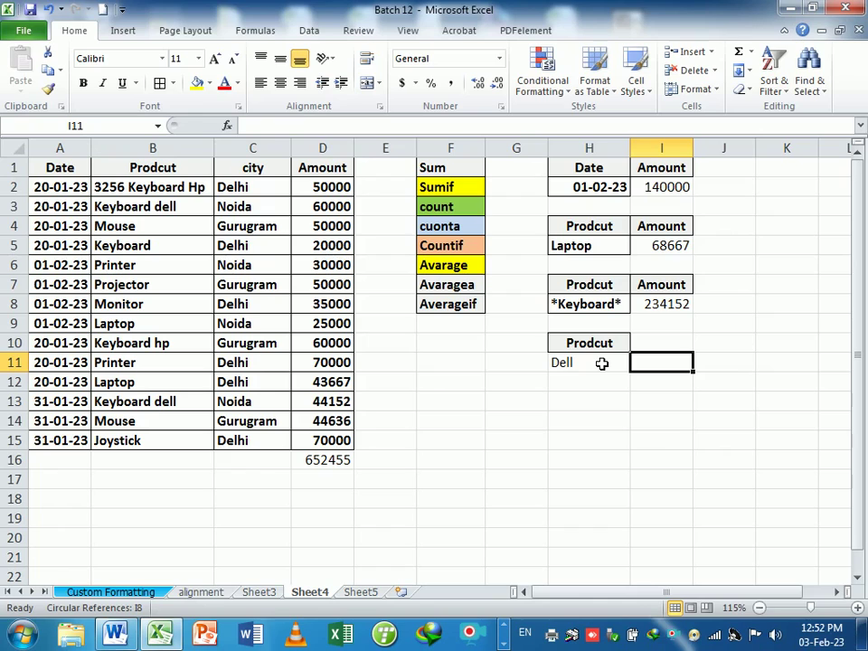
Copy the Amount header from I7 into I10, above the result cell for the Dell criterion.
key("Up")
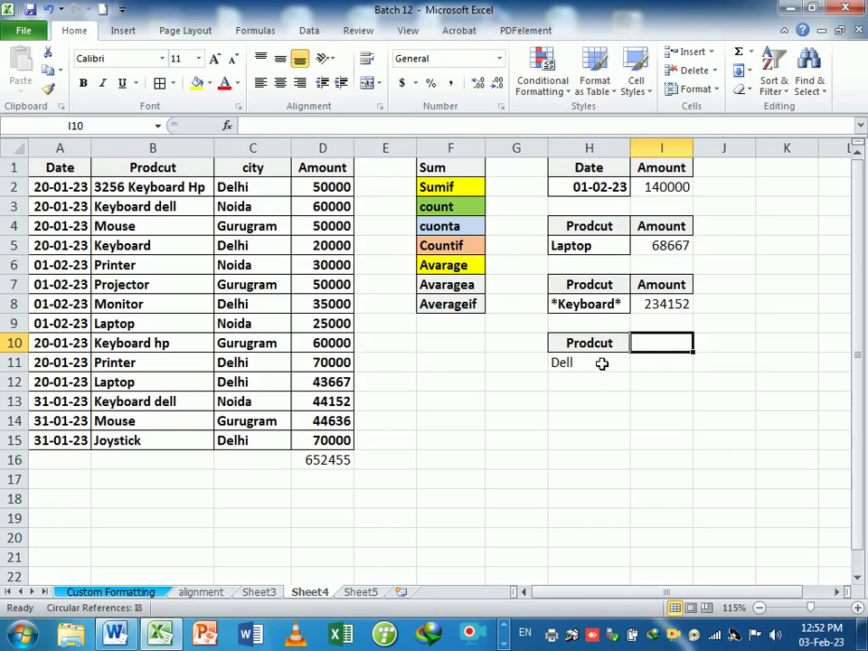
left_click(665, 285)
key("ctrl+c")
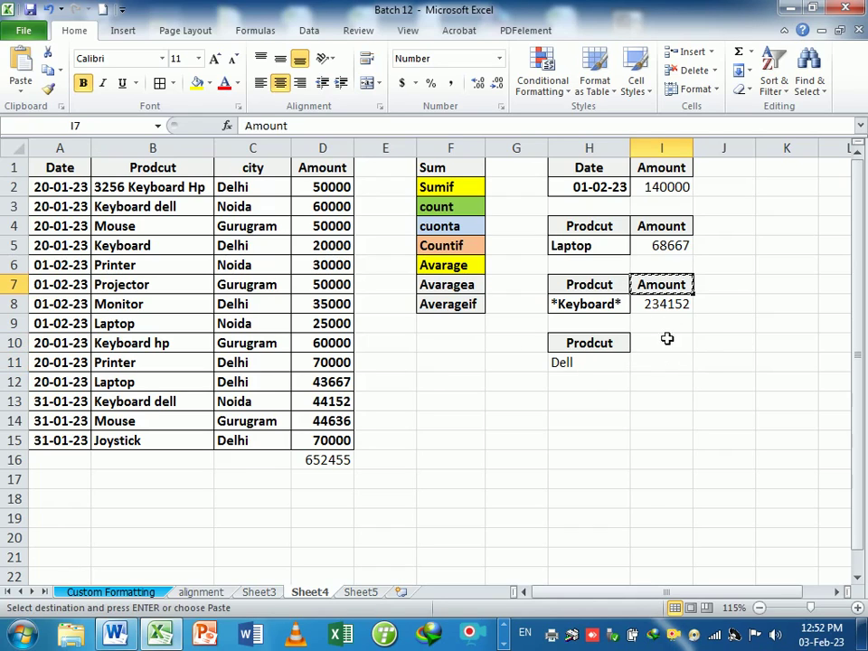
left_click(667, 341)
key("Return")
Enter the formula =SUMIF(B1:D15,H11,D1:D15) in I11 to total the amounts for the Dell criterion.
left_click(661, 362)
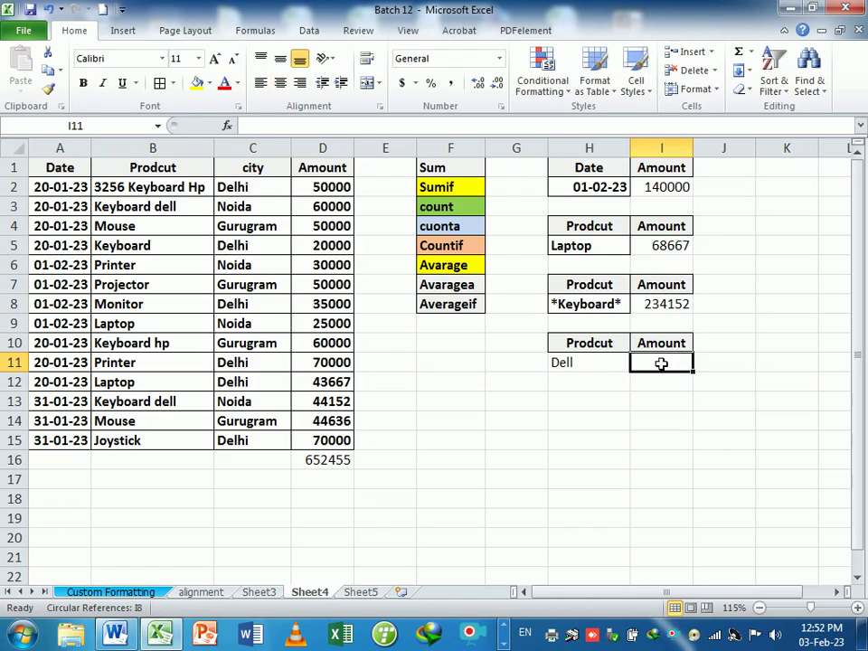
type("=sumif")
key("Tab")
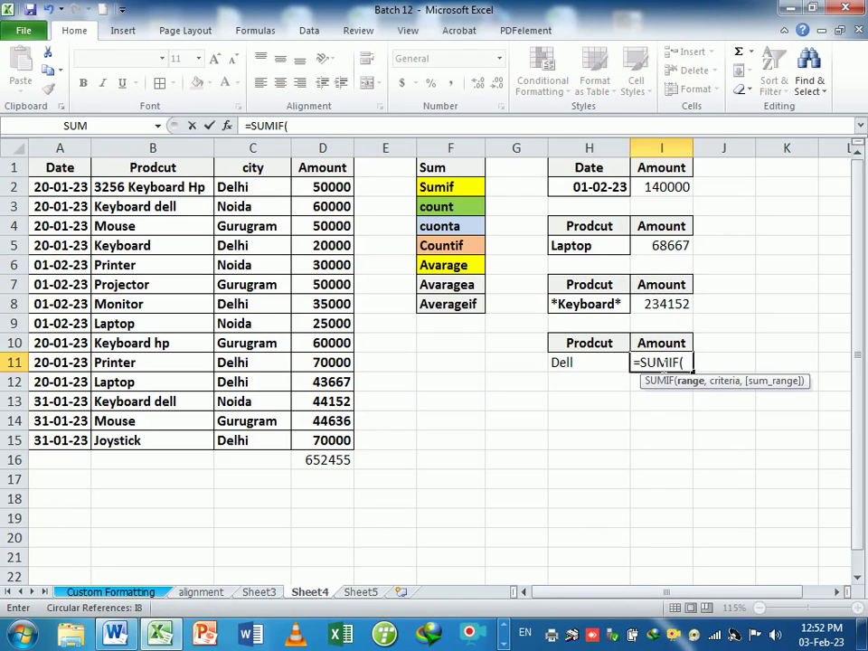
left_click_drag(107, 169, 330, 450)
type(",")
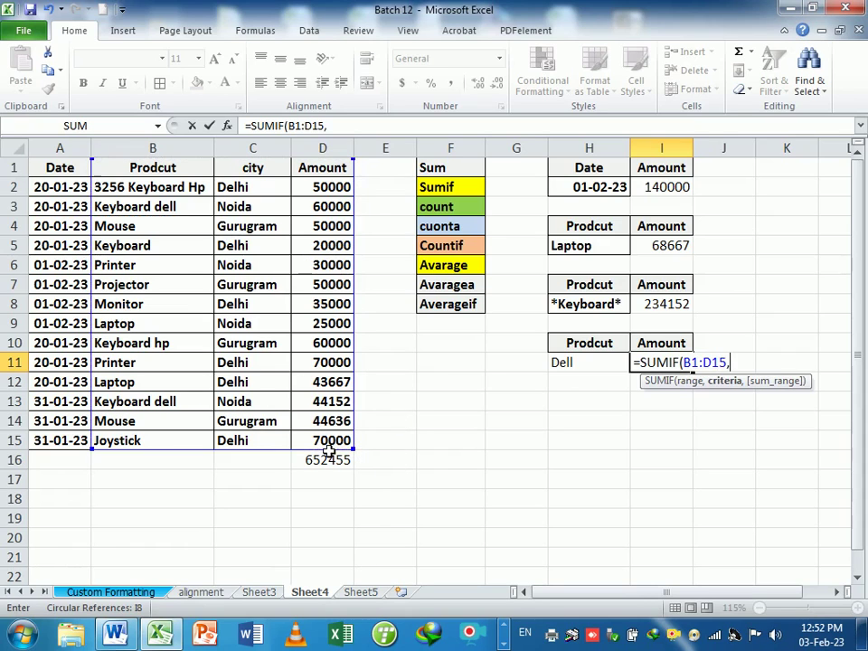
left_click(599, 371)
type(",")
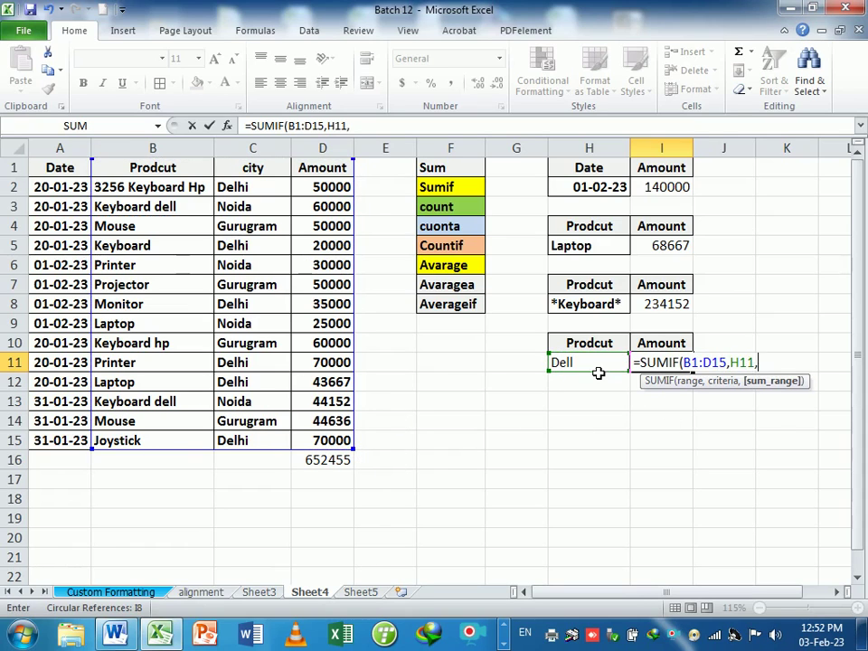
left_click_drag(322, 168, 344, 443)
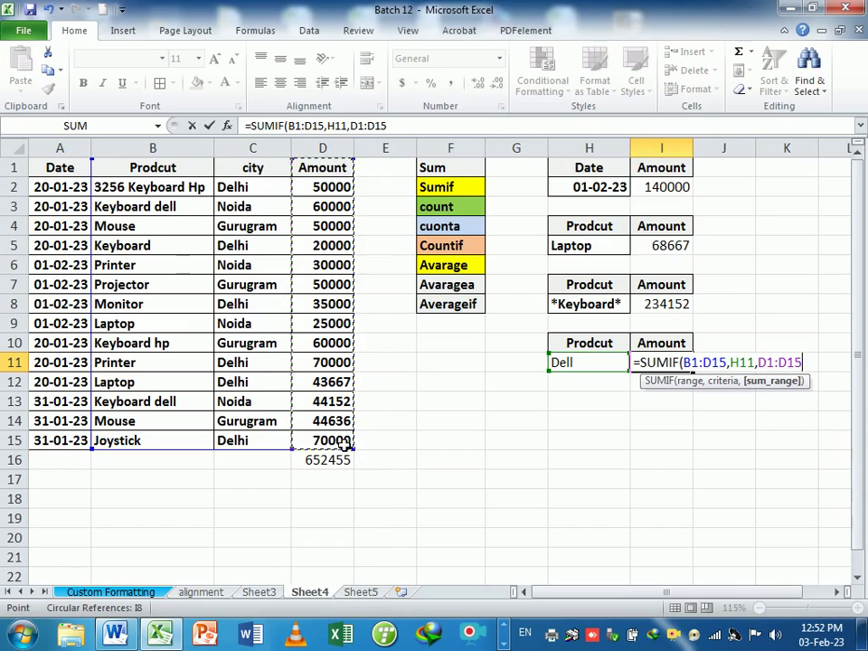
key("Return")
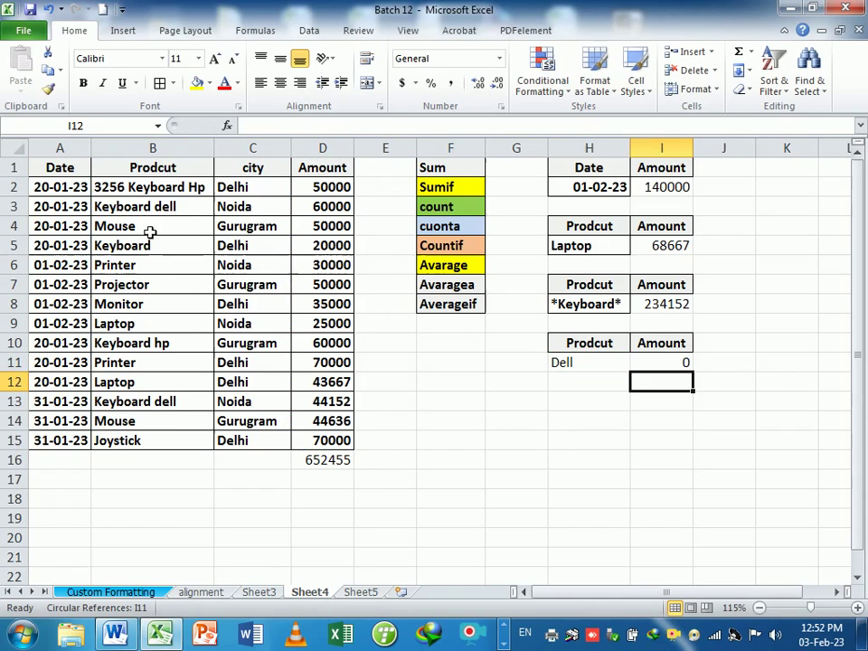
Add a leading asterisk to the criterion in H11 to make it *Dell.
left_click(151, 229)
left_click(164, 285)
left_click(176, 362)
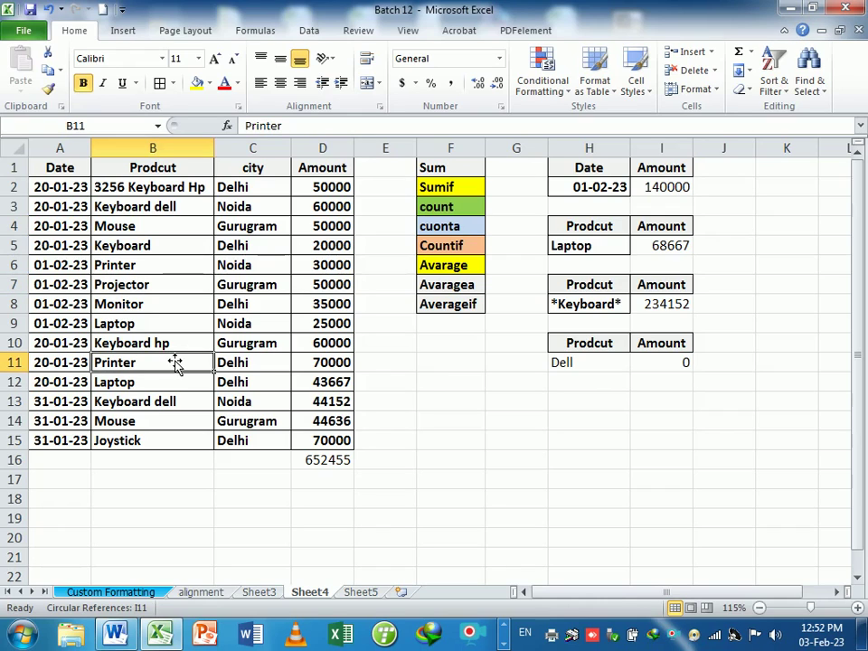
left_click(179, 404)
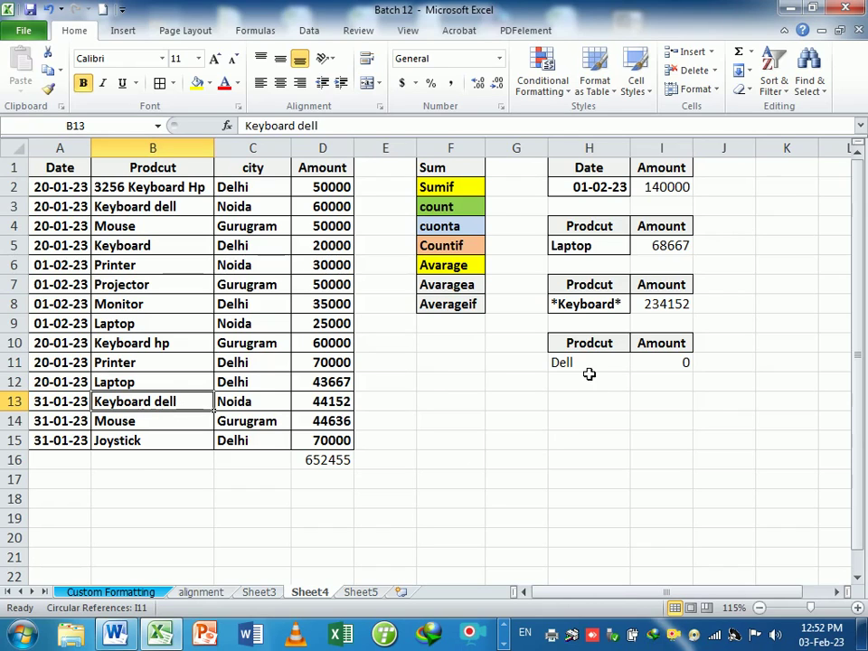
double_click(561, 363)
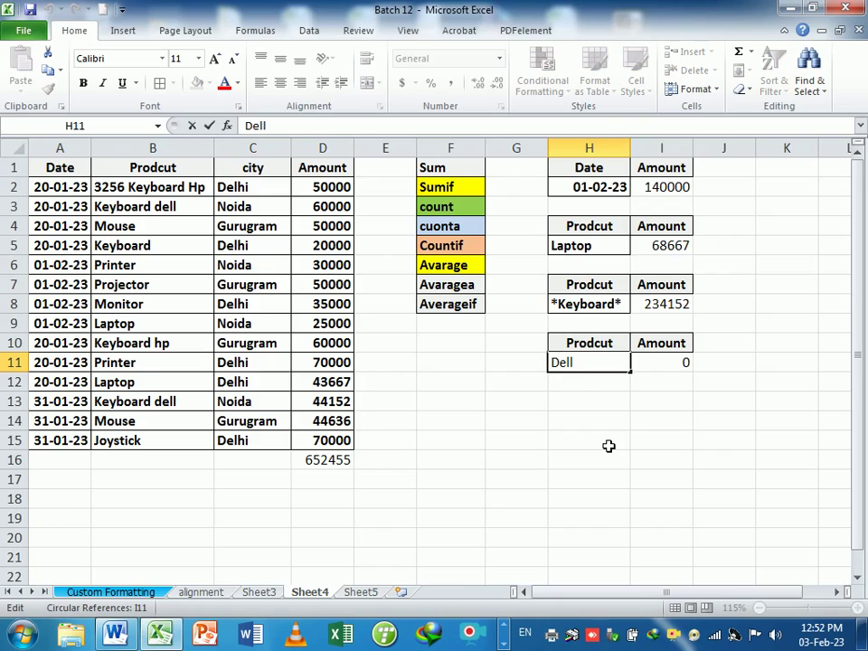
type("*")
key("Return")
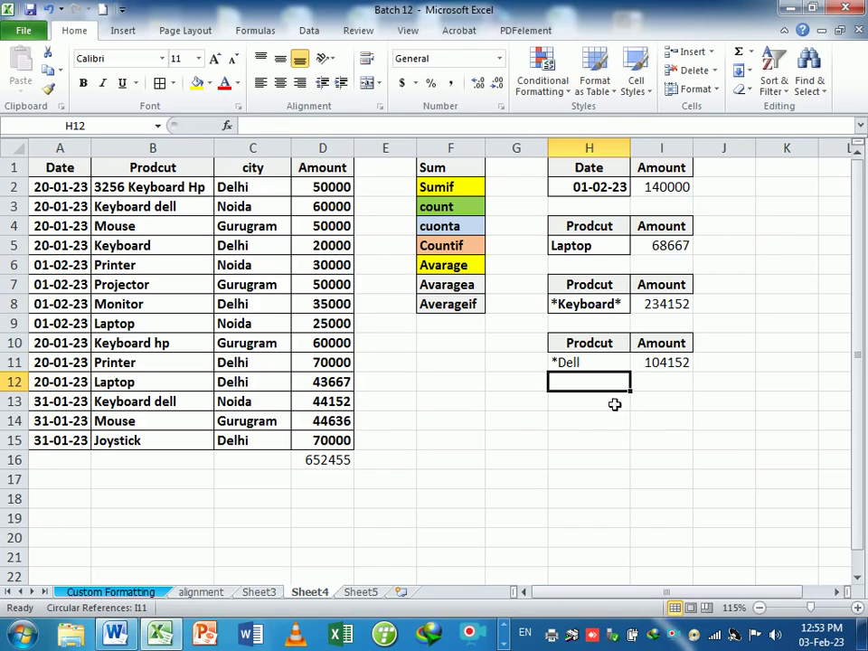
Check the sum of the Keyboard dell amounts in D3 and D13 against the SUMIF result.
left_click(166, 402)
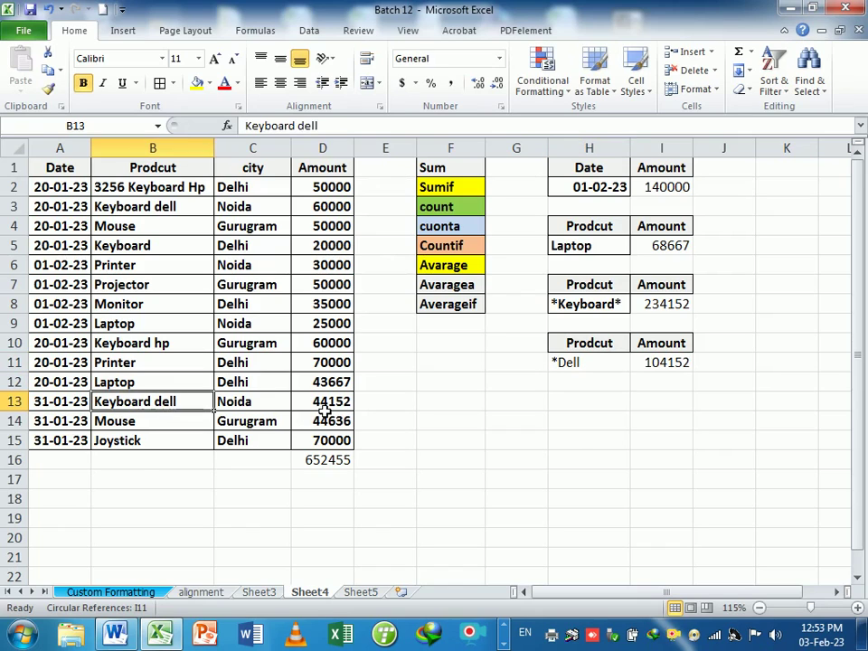
left_click(324, 407)
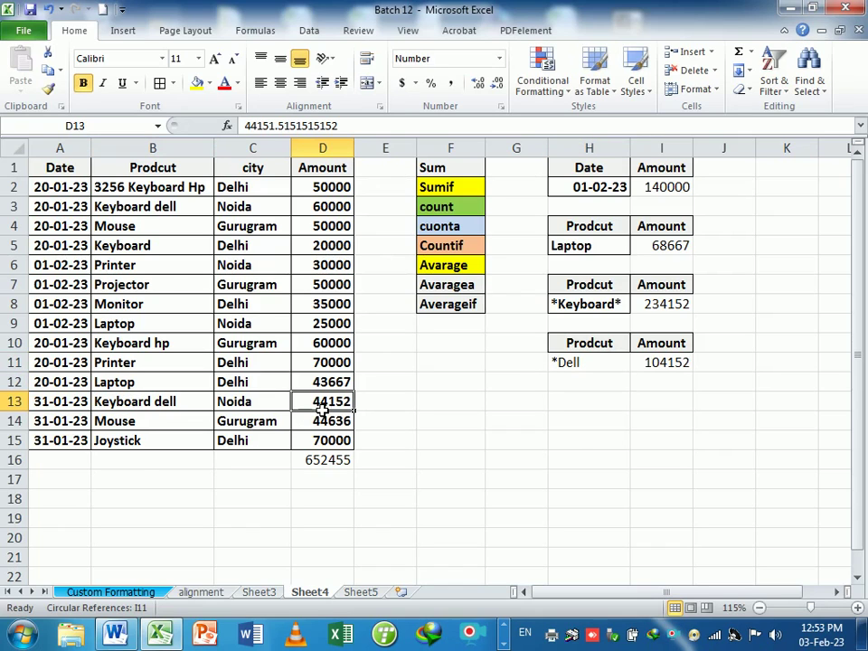
left_click(321, 217, "ctrl")
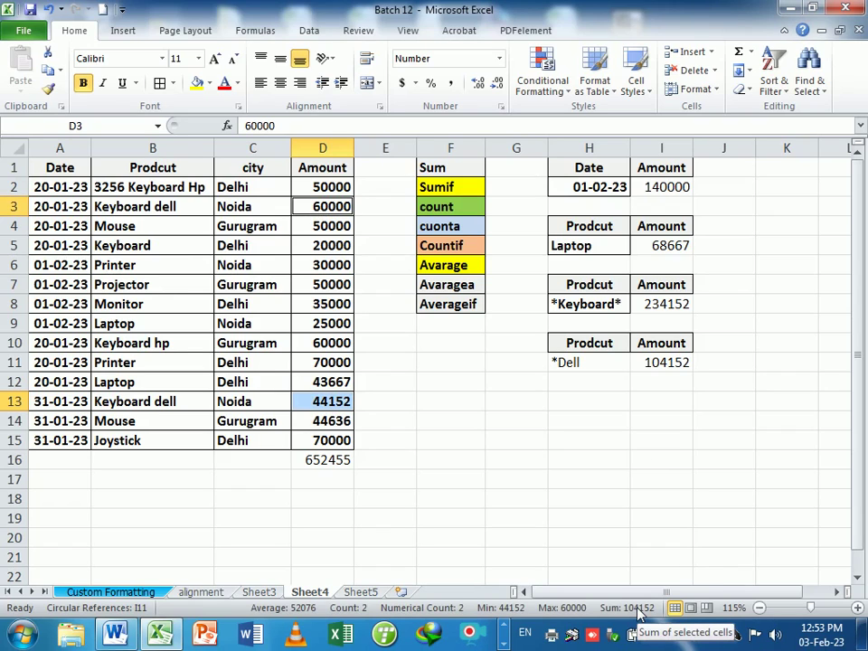
left_click(616, 386)
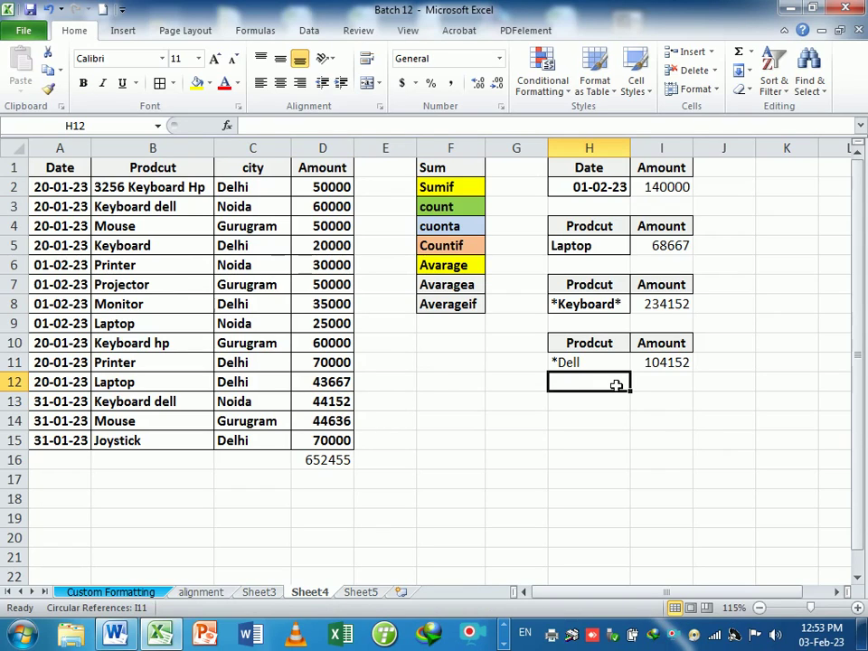
Copy the Prodcut header from H10 into H13 and enter hp as the criterion in H14.
left_click(598, 343)
key("ctrl+c")
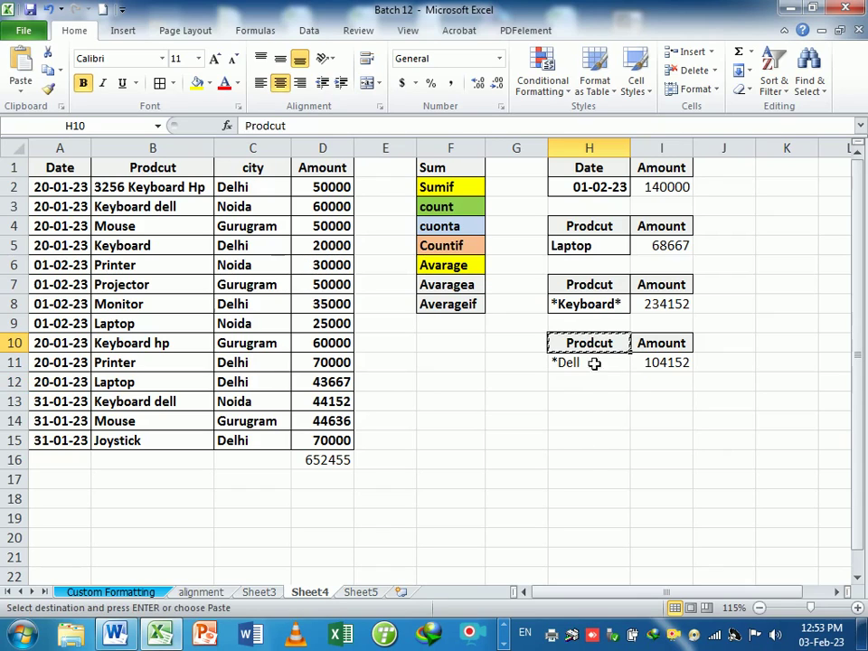
left_click(593, 405)
key("Return")
left_click(589, 423)
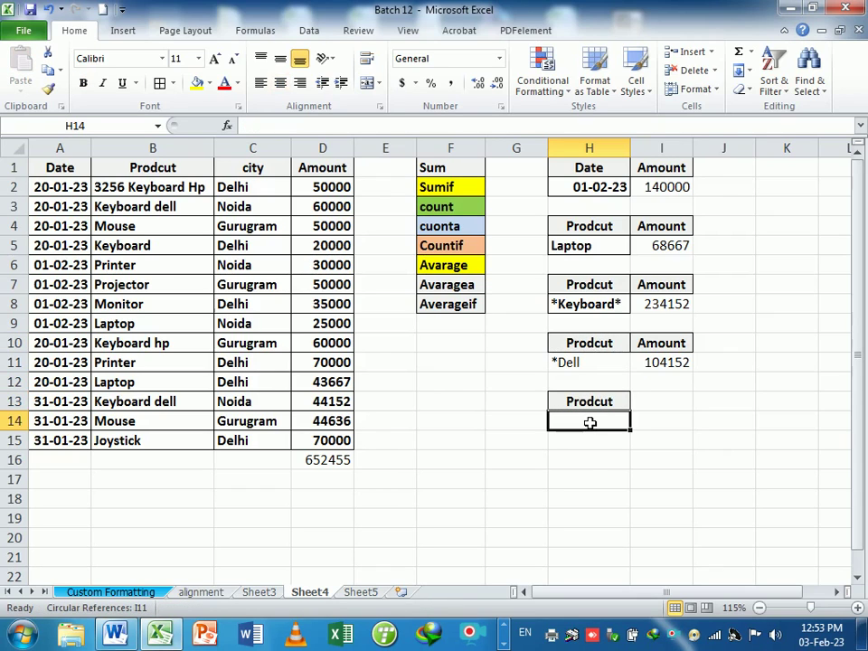
type("Hp")
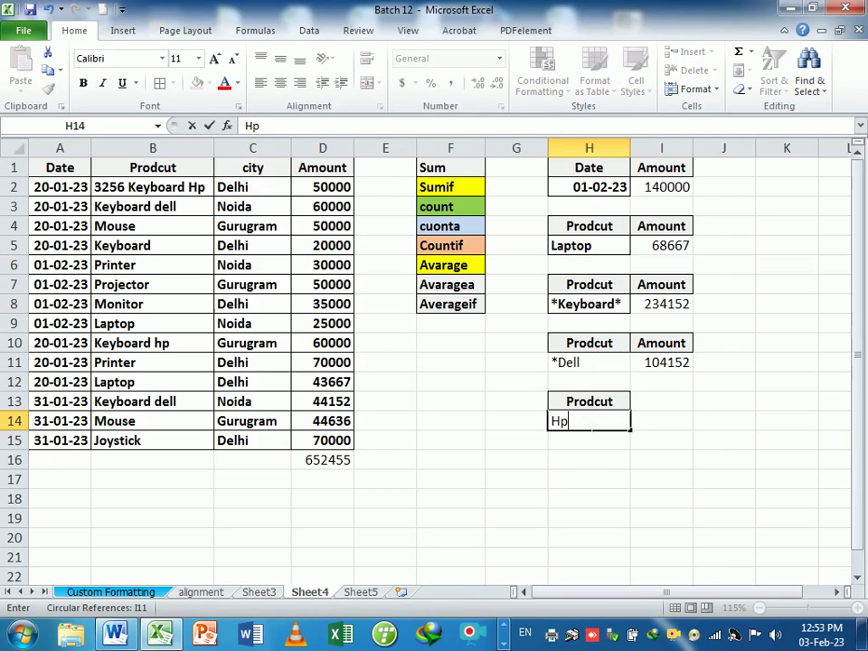
key("BackSpace")
key("BackSpace")
type("hp")
key("Tab")
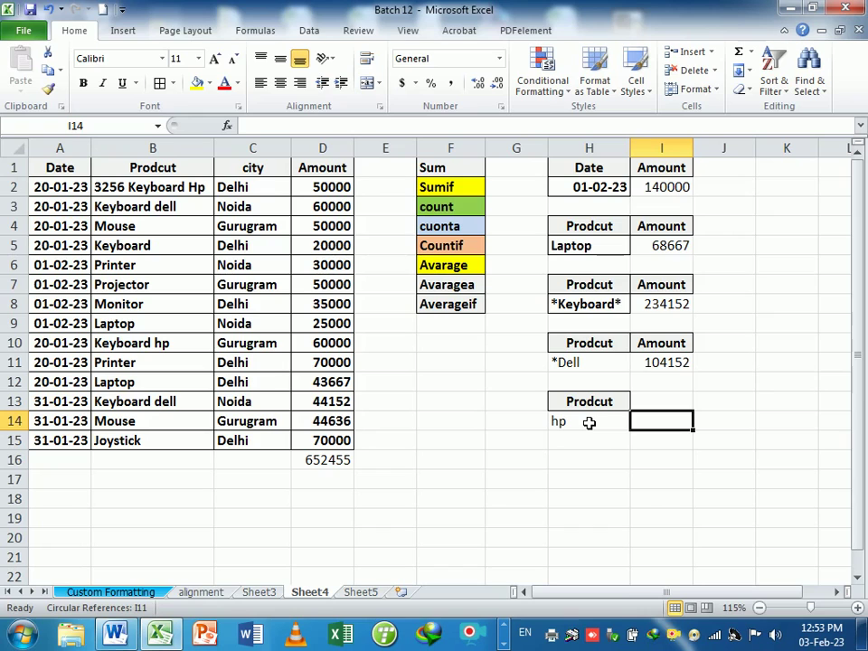
Copy the Amount header from I10 into I13.
left_click(669, 344)
key("ctrl+c")
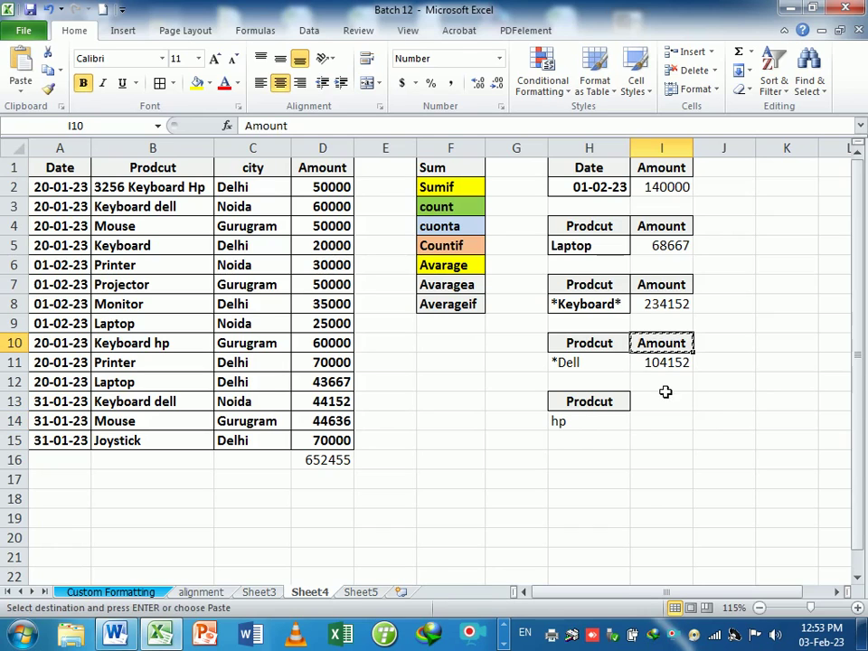
left_click(665, 401)
key("Return")
Enter the formula =SUMIF(B1:D15,H14,D1:D15) in I14 to total the amounts for the hp criterion.
left_click(671, 427)
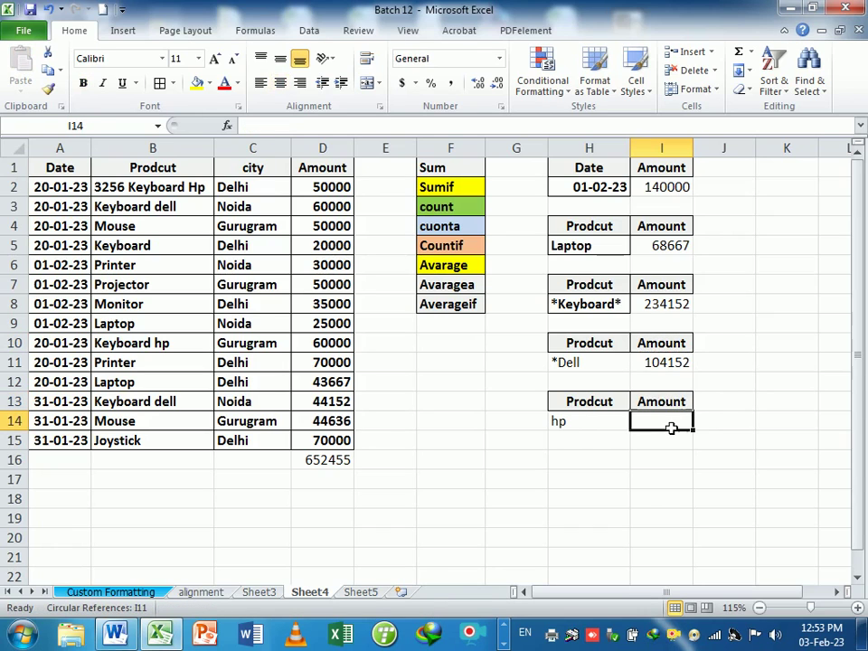
type("=suif")
key("Tab")
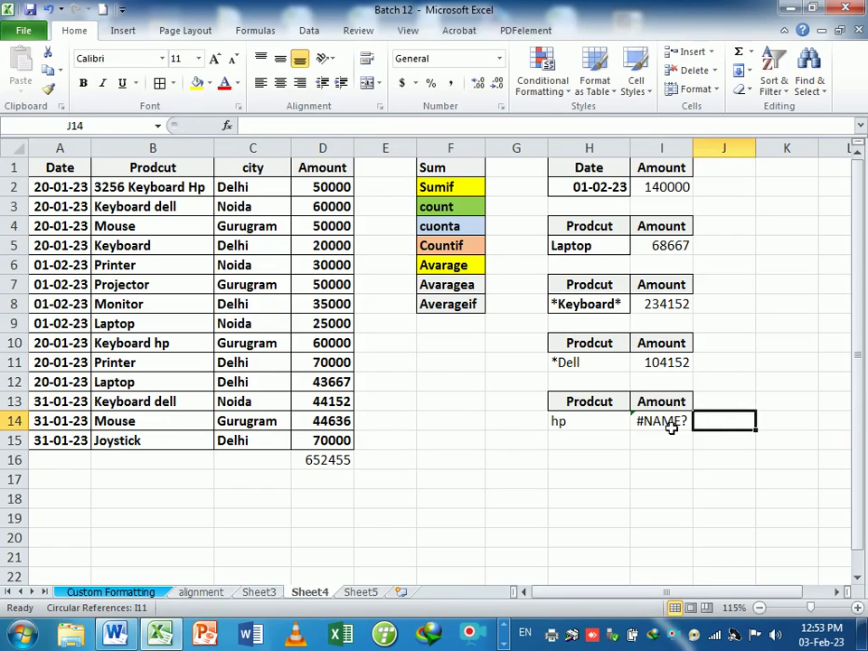
left_click(672, 425)
type("=sumi")
key("Tab")
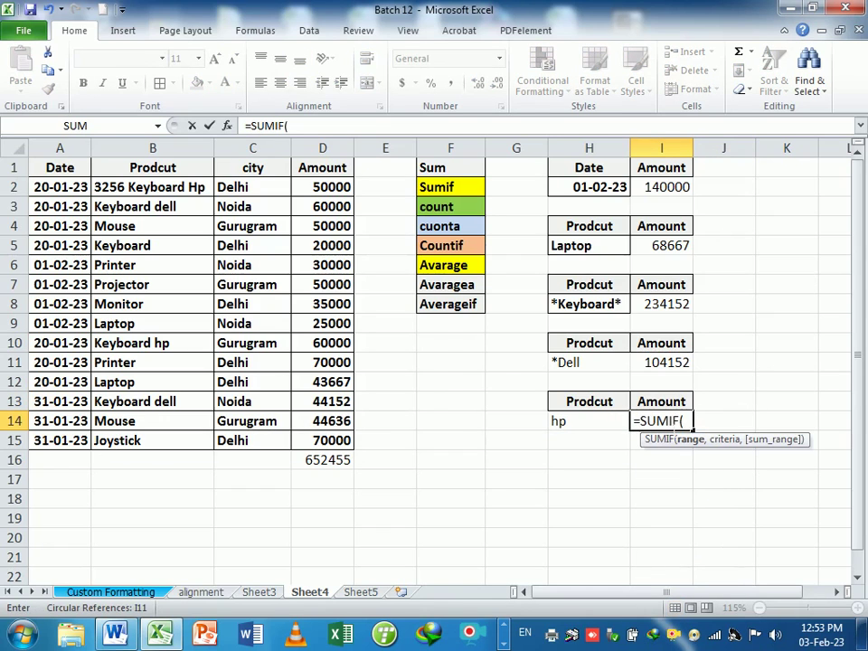
left_click_drag(124, 172, 337, 443)
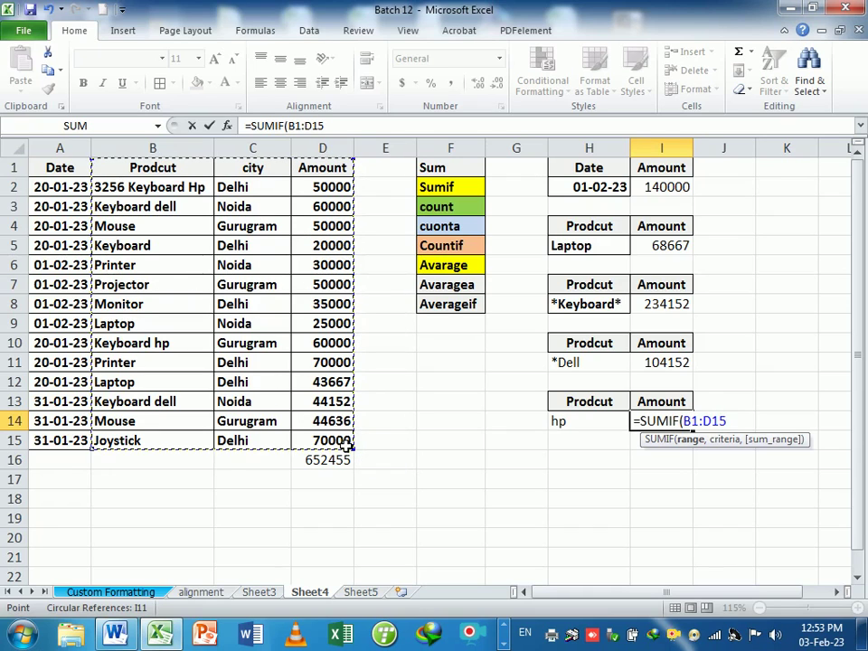
type(",")
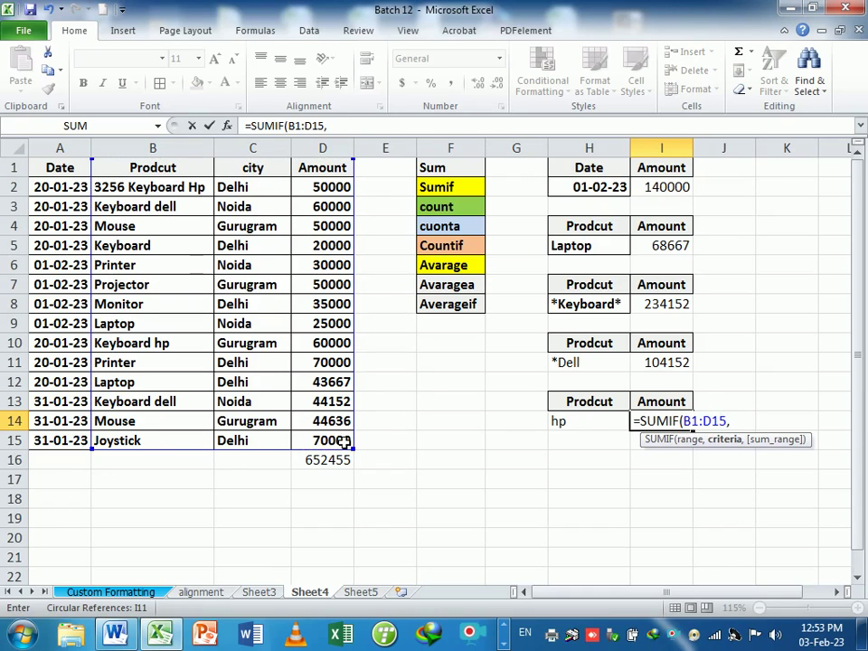
left_click(577, 425)
type(",")
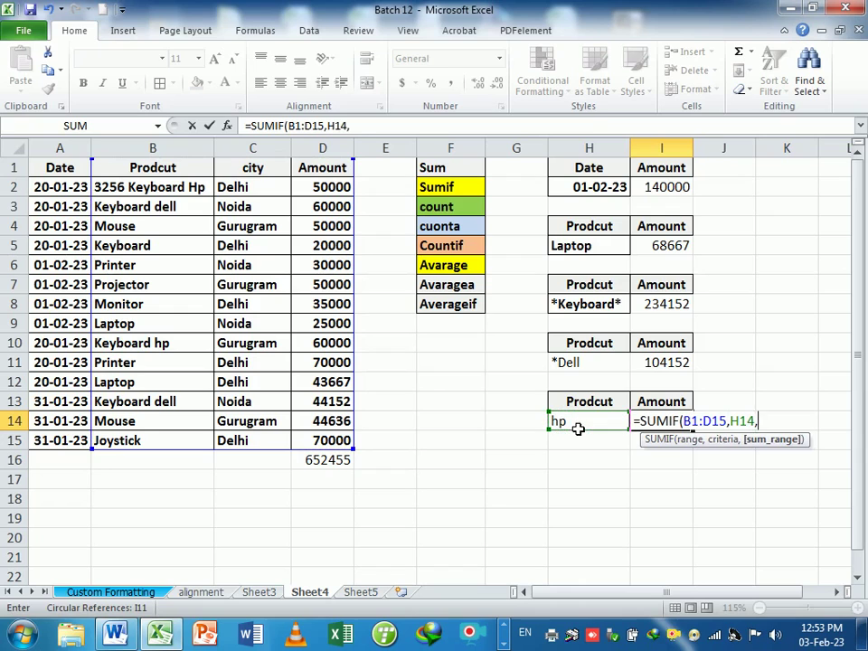
left_click_drag(340, 171, 336, 441)
key("Return")
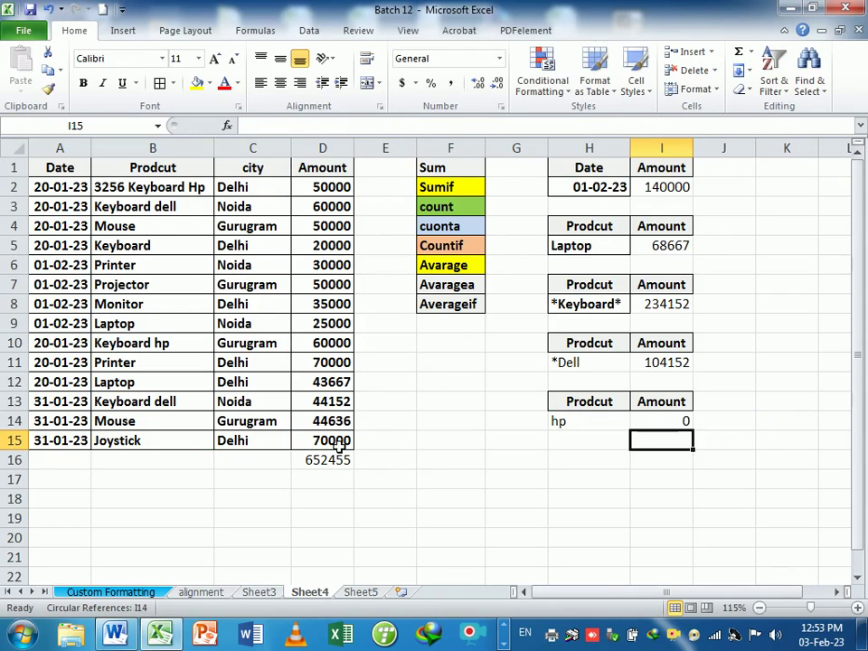
Add a leading asterisk to the criterion in H14 to make it *hp.
double_click(579, 421)
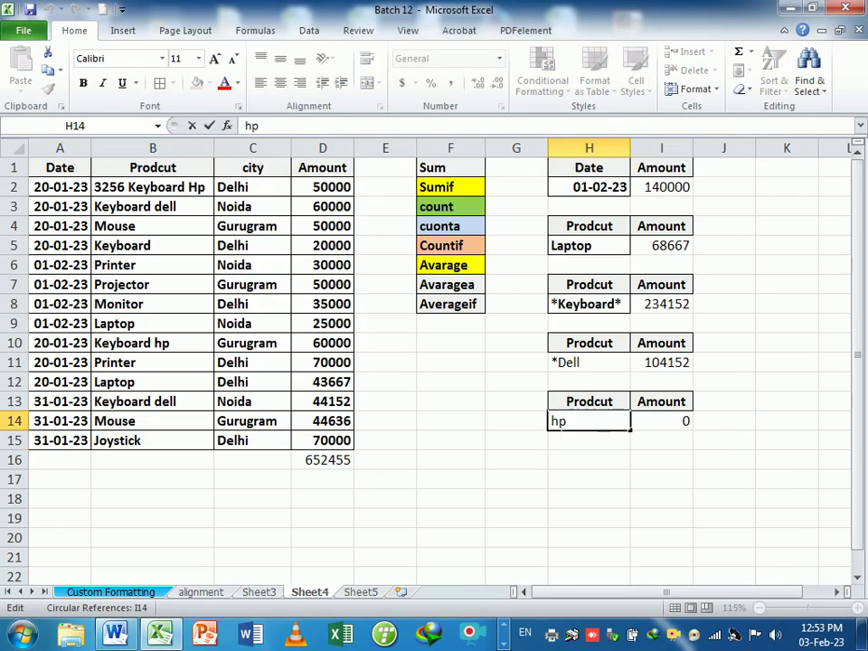
left_click(552, 421)
type("*")
key("Return")
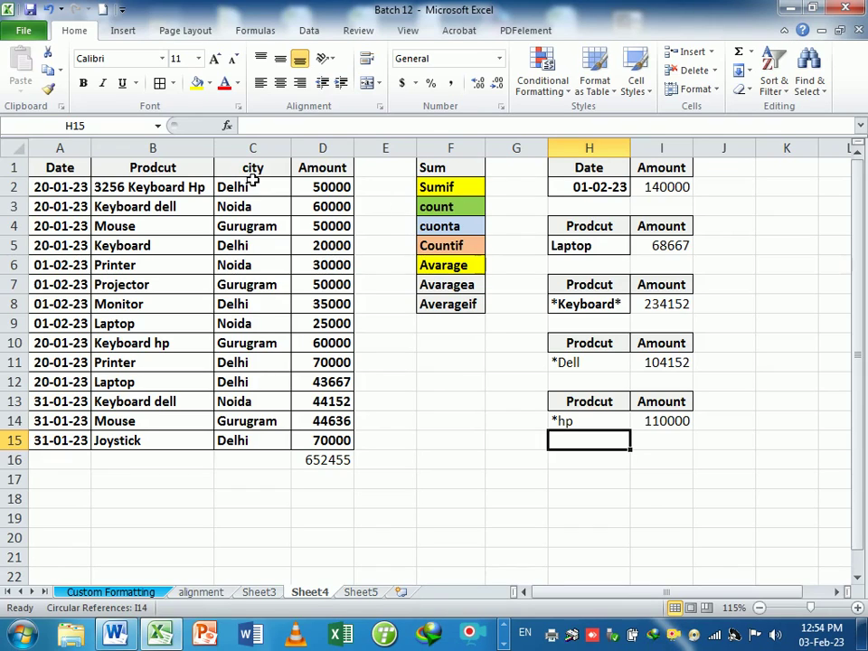
Copy the city header and Delhi from C1:C2 into K1:K2, and narrow the spacer columns G, E and J.
left_click_drag(250, 170, 257, 193)
key("ctrl+c")
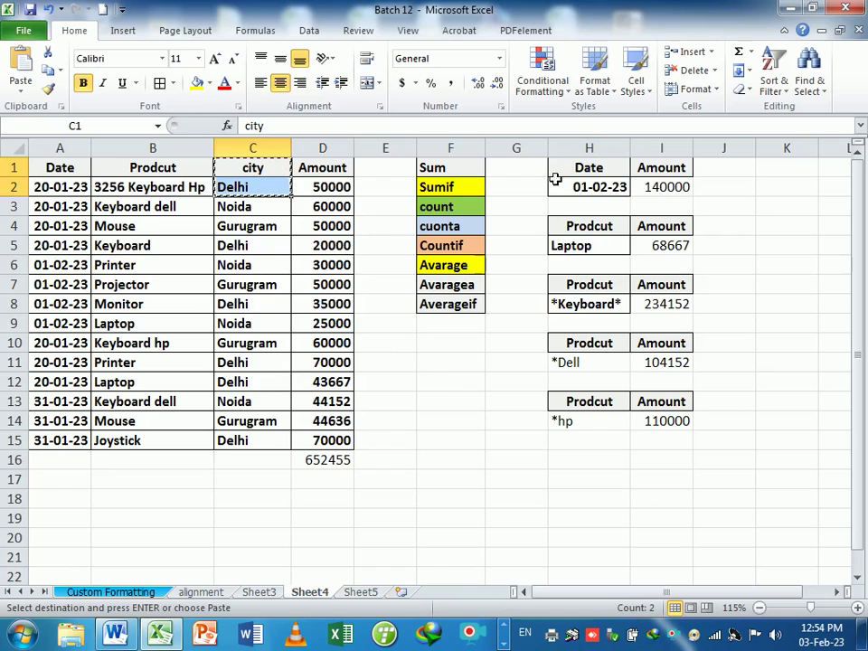
left_click_drag(548, 150, 533, 155)
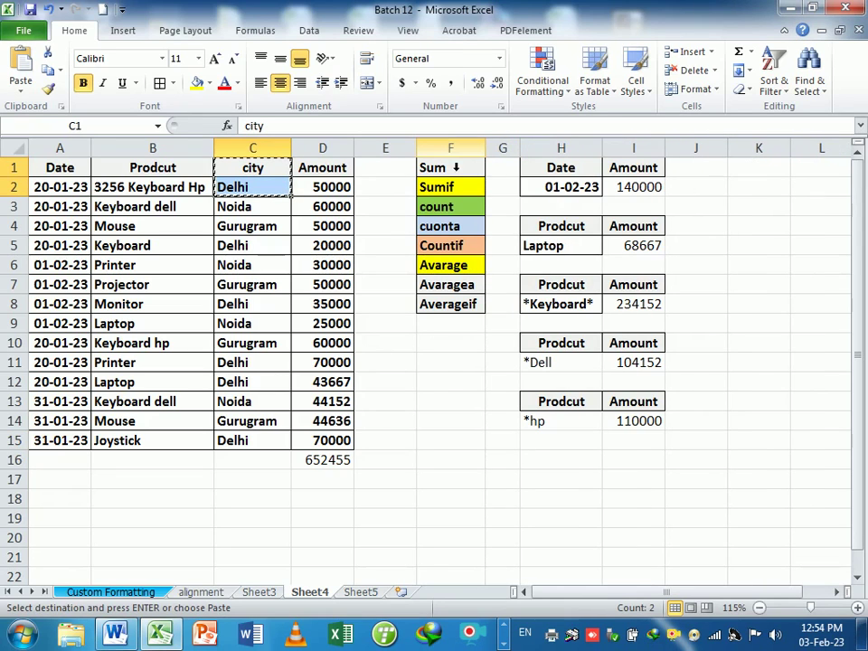
left_click_drag(416, 156, 391, 157)
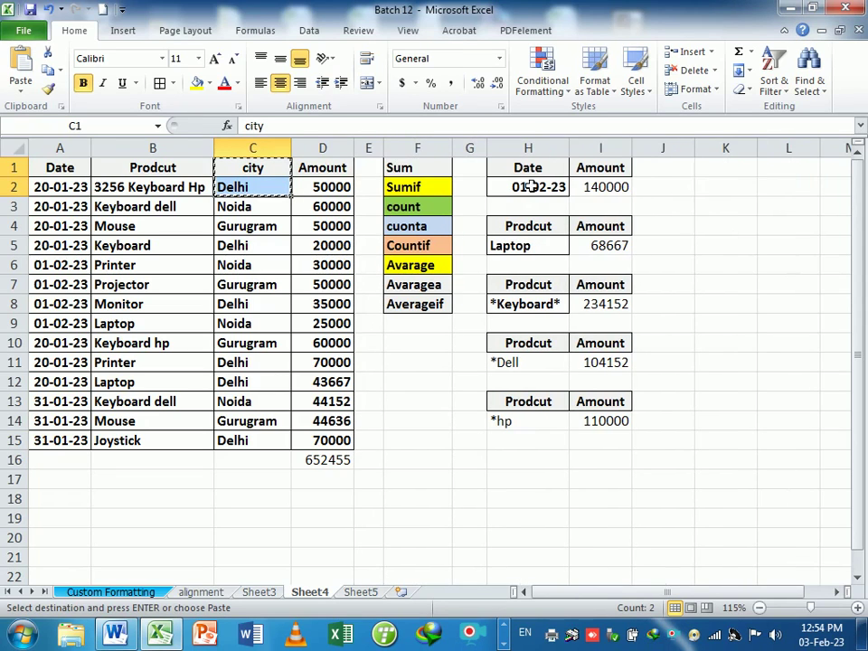
left_click(717, 169)
key("Return")
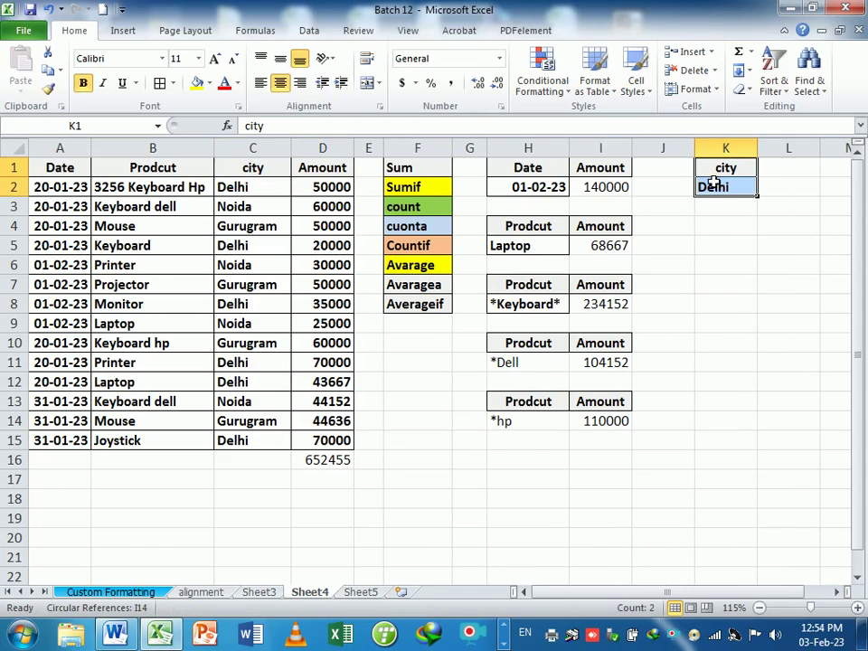
left_click(725, 208)
left_click_drag(695, 148, 654, 148)
Copy the Amount header from I1 into L1, beside the city header.
left_click(768, 172)
left_click(615, 171)
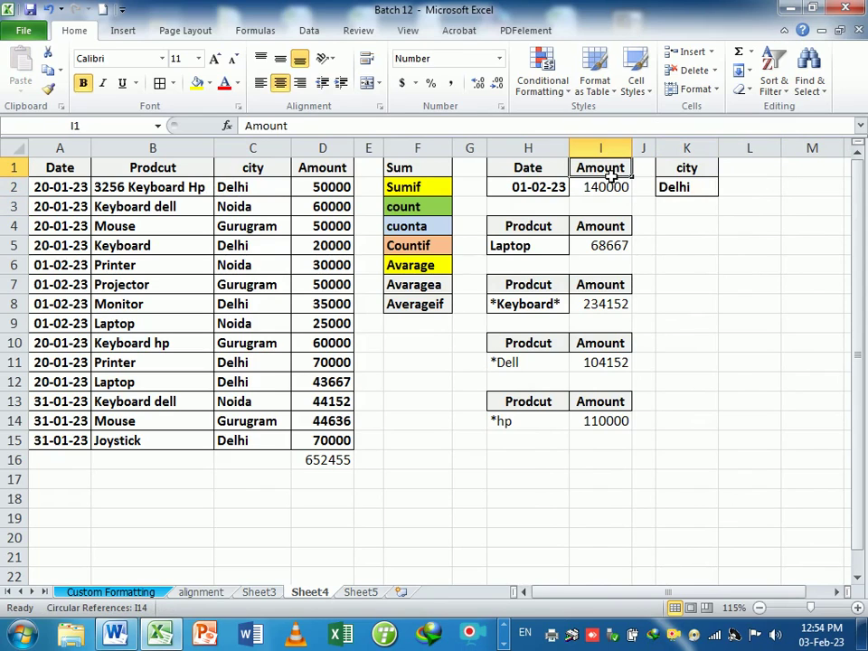
key("ctrl+c")
left_click(731, 172)
key("Return")
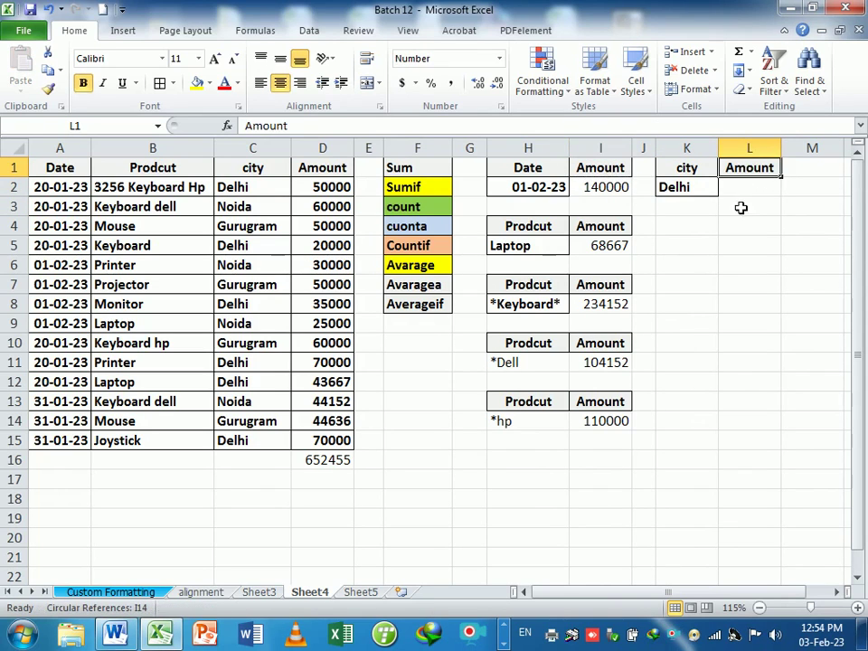
Change the header in K1 to City.
left_click(742, 192)
left_click(694, 172)
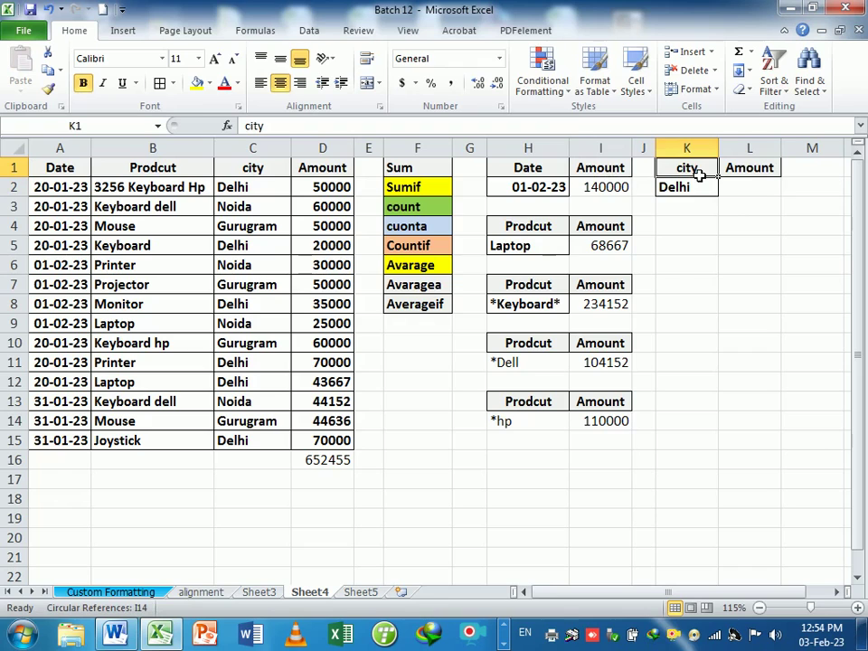
type("City")
key("Return")
key("Right")
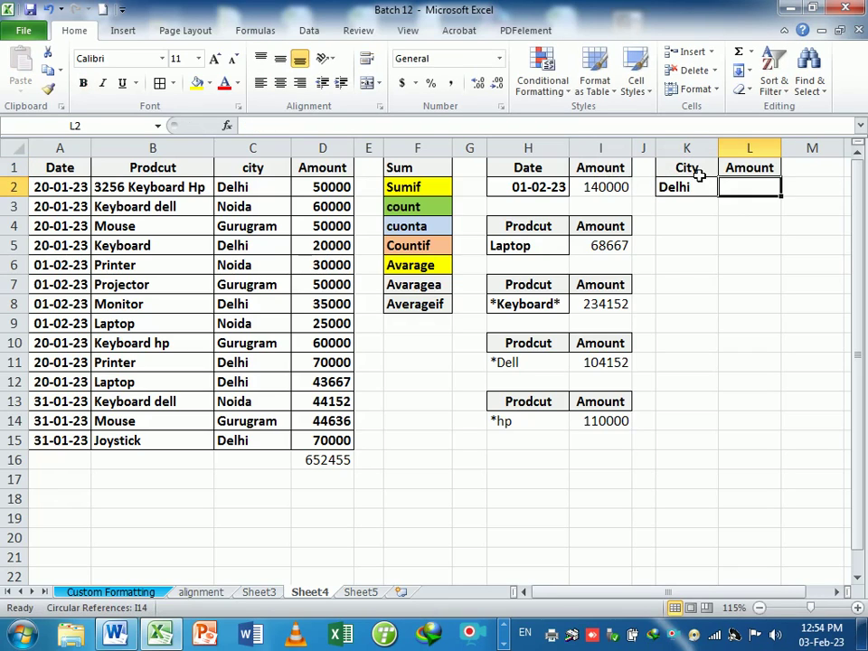
Enter the formula =SUMIF(B1:D15,K2,D1:D15) in L2 to total the amounts for the city in K2.
type("=suif")
key("BackSpace")
key("BackSpace")
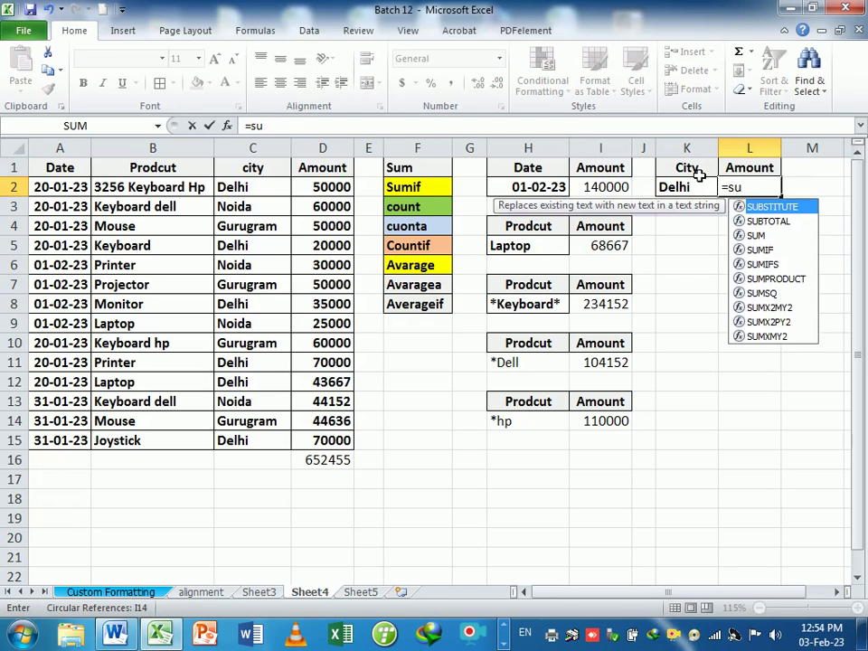
type("mif")
key("Tab")
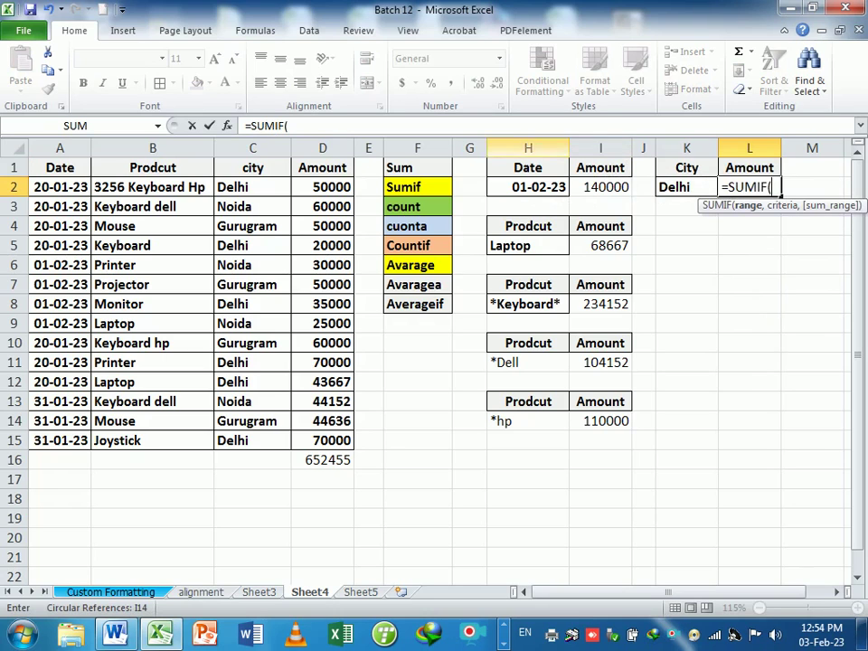
left_click_drag(194, 171, 339, 448)
type(",")
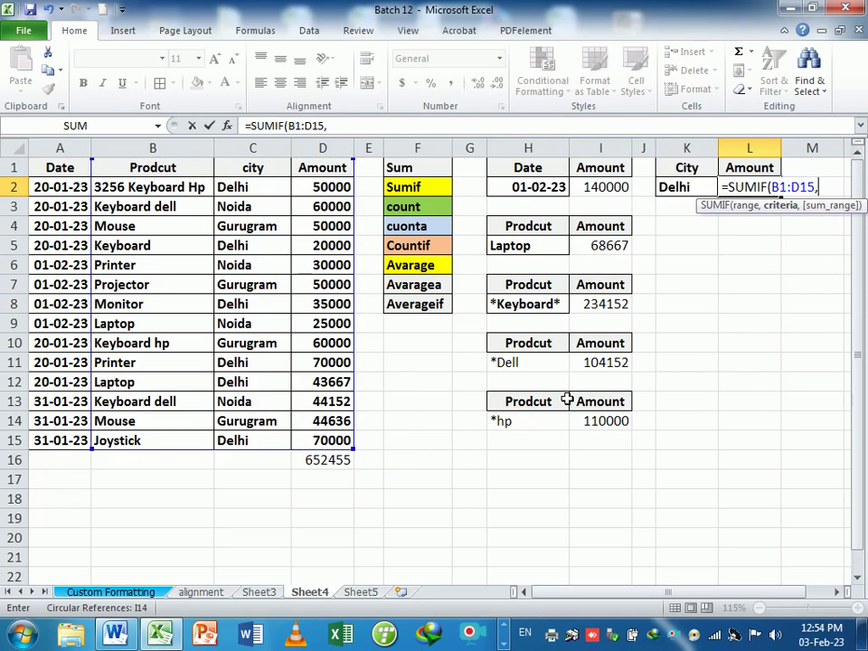
left_click(697, 192)
type(",")
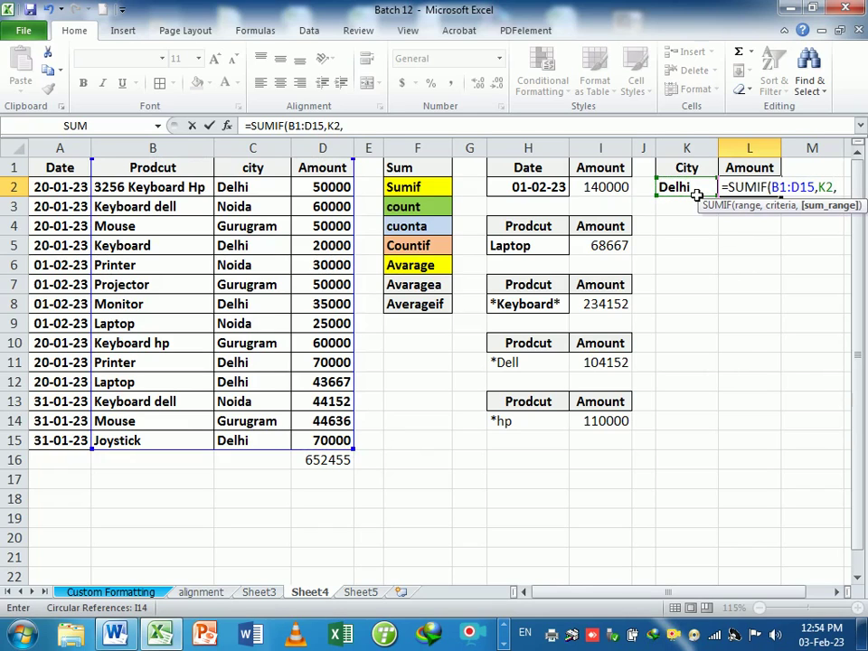
left_click_drag(340, 168, 333, 448)
key("Return")
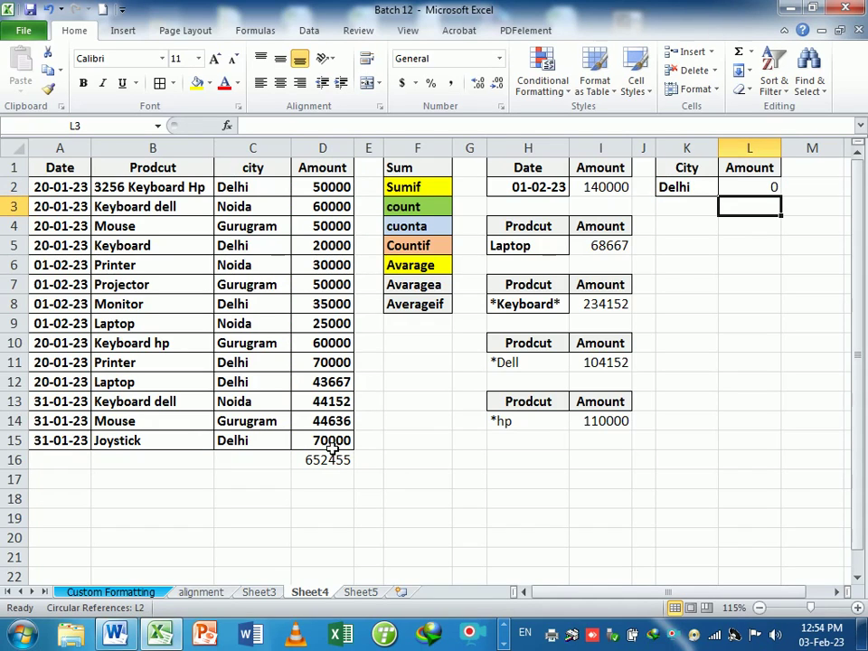
Rewrite the formula in L2 as =SUMIF(C1:D15,K2,D1:D15) so the criteria range starts at the city column.
double_click(748, 190)
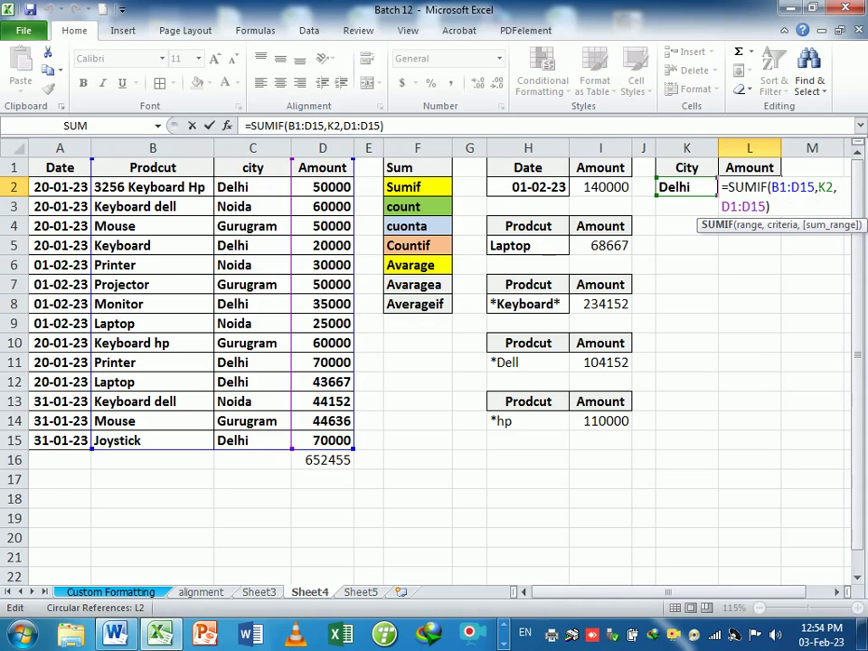
key("BackSpace")
key("BackSpace")
key("BackSpace")
key("BackSpace")
key("BackSpace")
key("BackSpace")
key("BackSpace")
key("BackSpace")
key("BackSpace")
key("BackSpace")
key("BackSpace")
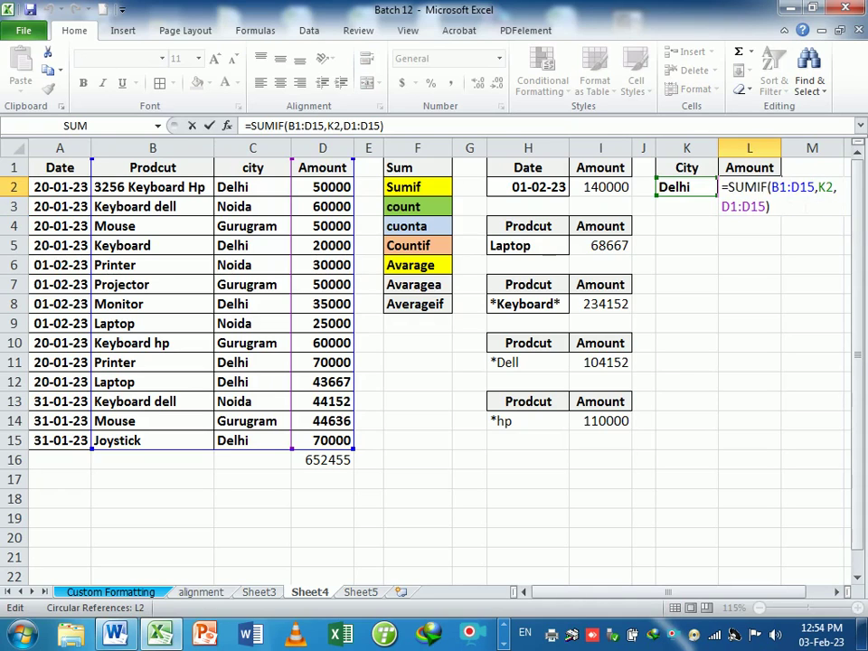
key("BackSpace")
key("BackSpace")
key("BackSpace")
key("BackSpace")
key("BackSpace")
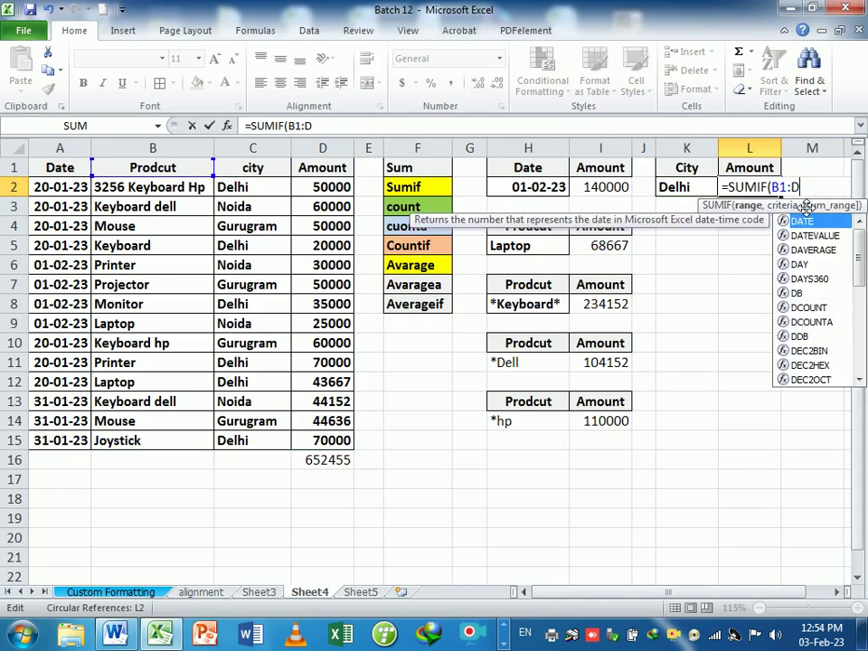
key("BackSpace")
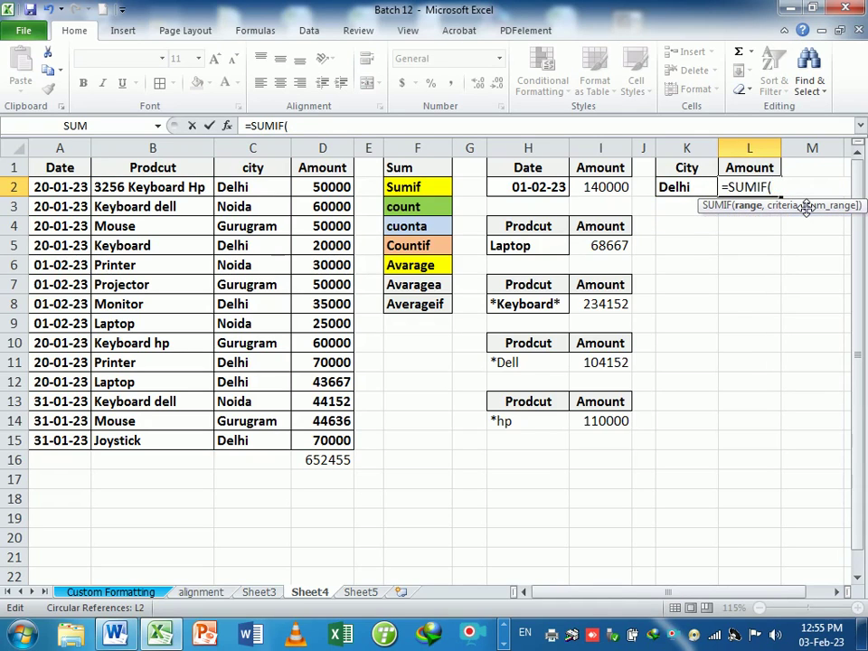
left_click_drag(256, 172, 330, 437)
type(",")
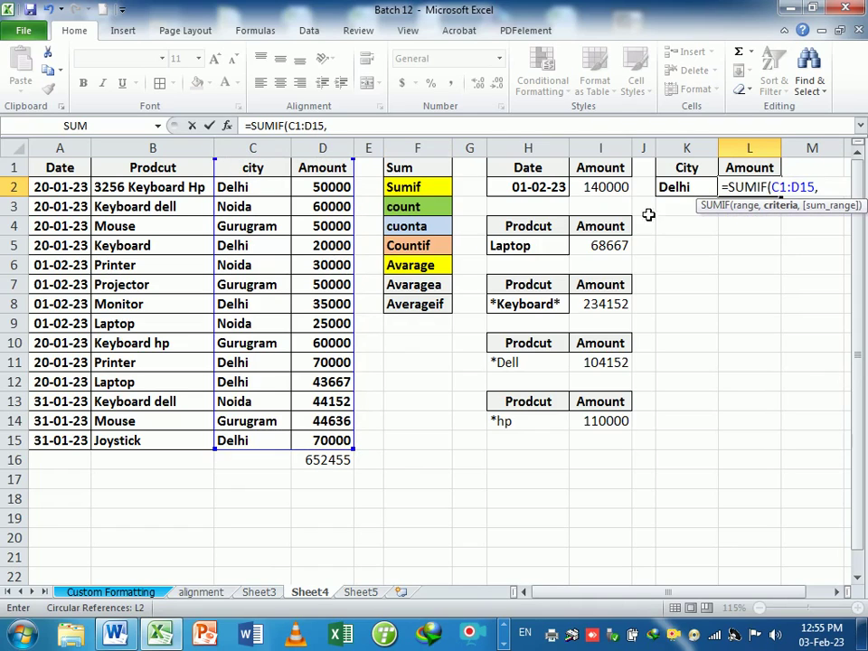
left_click(669, 186)
type(",")
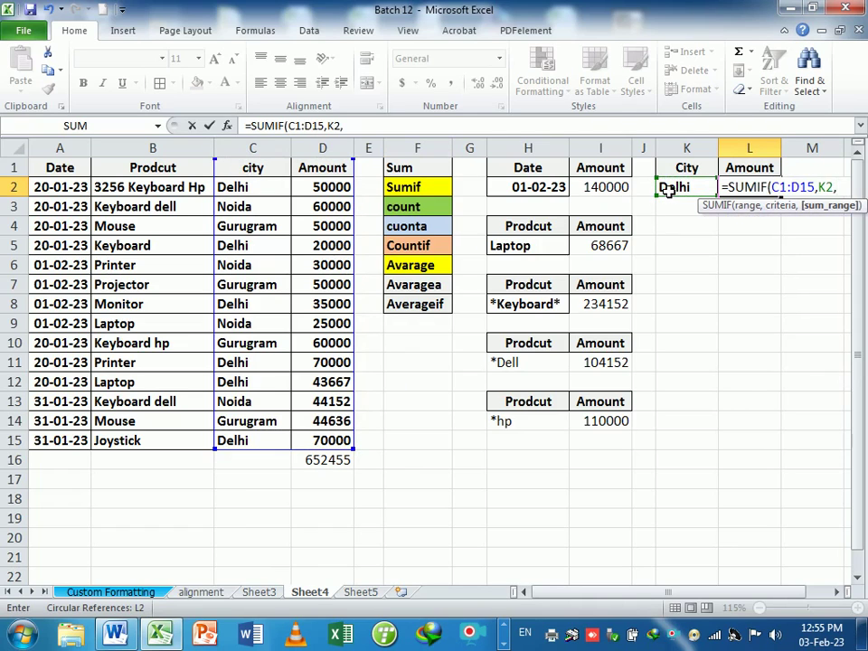
left_click_drag(335, 172, 327, 440)
key("Return")
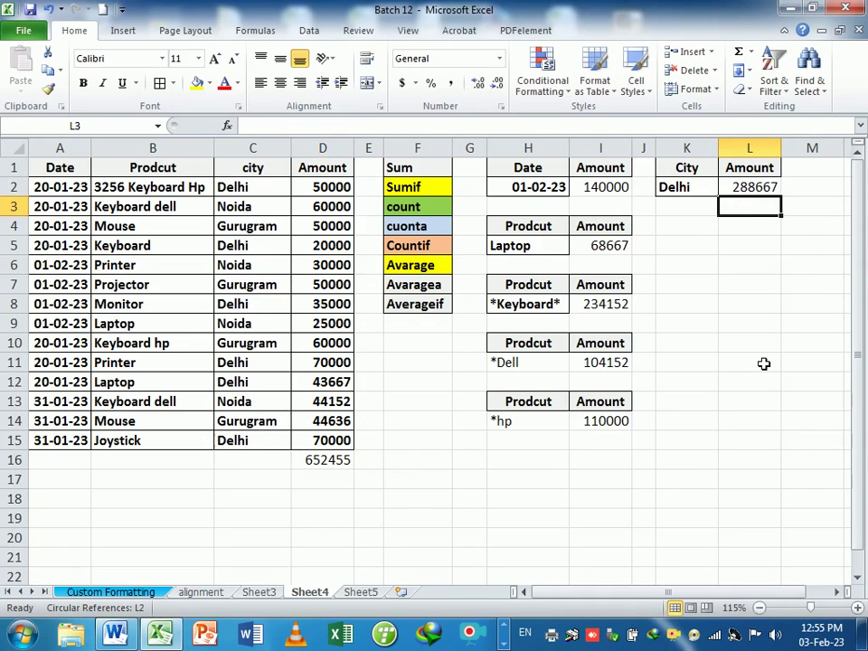
Copy Gurugram from C10 into the criterion cell K2 and widen column K to fit it.
left_click(248, 349)
key("ctrl+c")
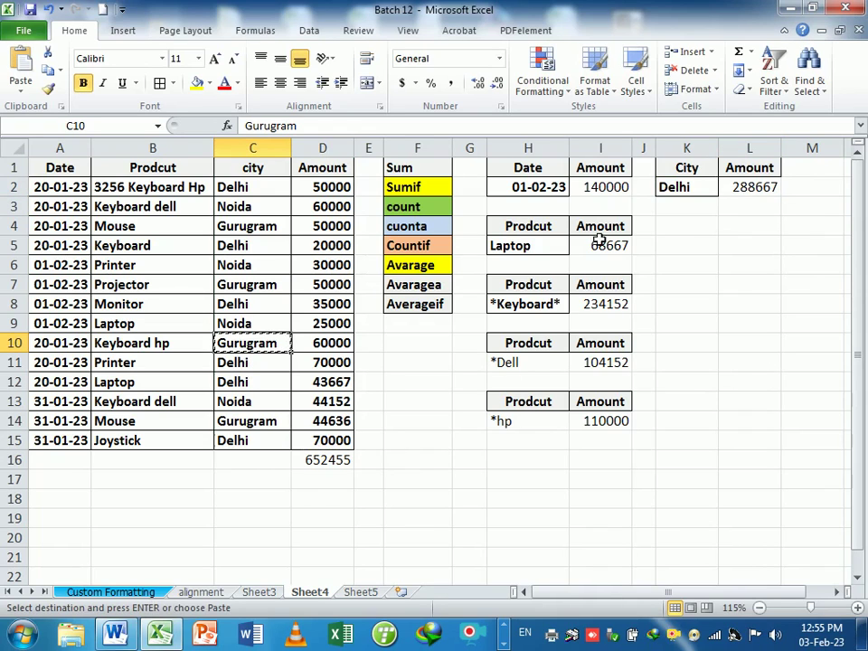
left_click(671, 188)
key("Return")
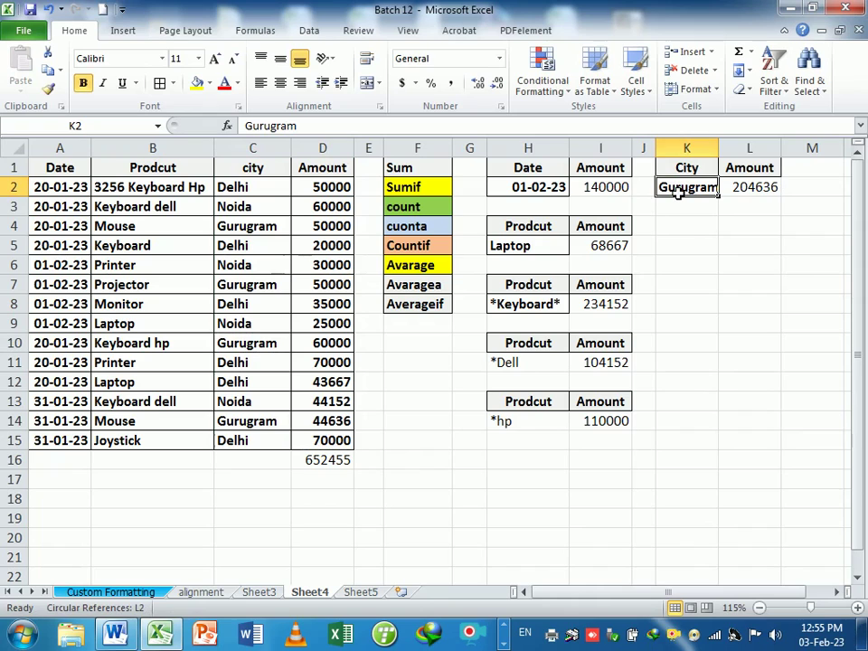
left_click_drag(721, 156, 743, 157)
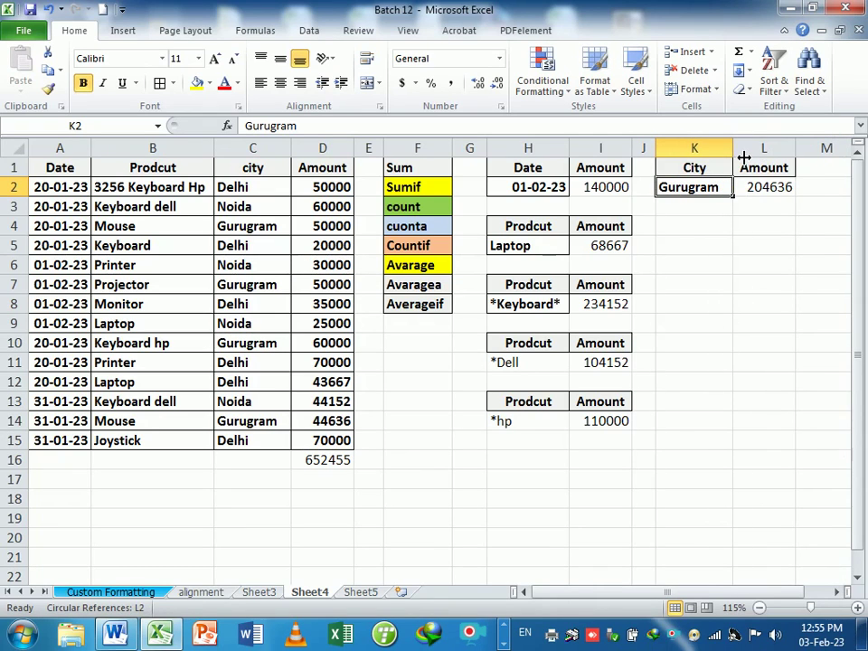
Copy Noida from C6 into the criterion cell K2 to total that city's amounts.
left_click(277, 271)
key("ctrl+c")
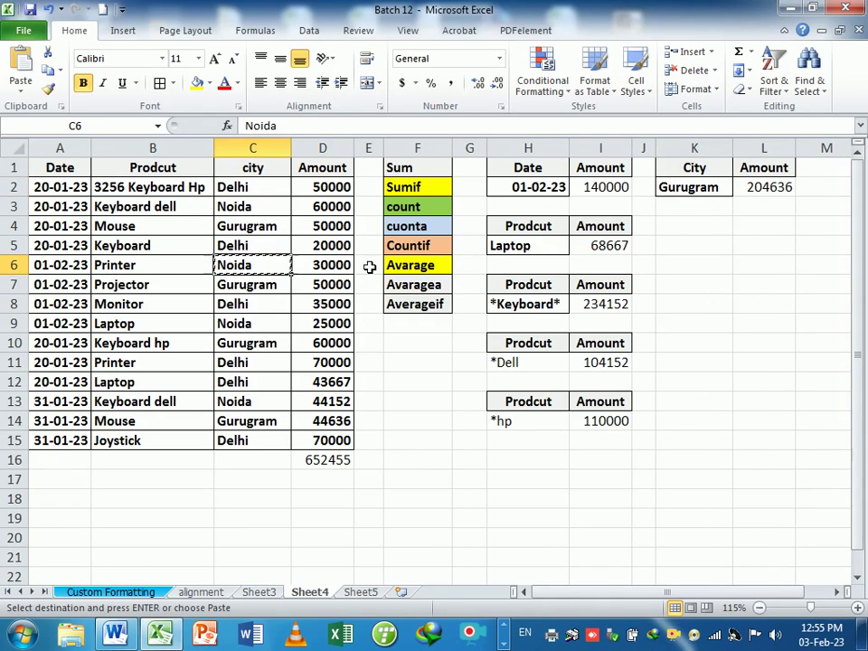
left_click(684, 187)
key("Return")
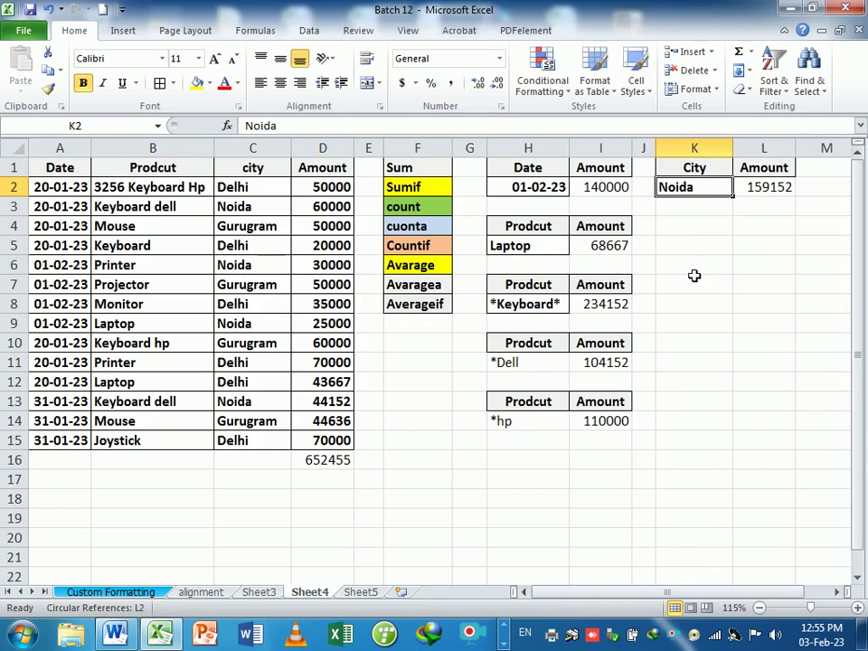
left_click(694, 275)
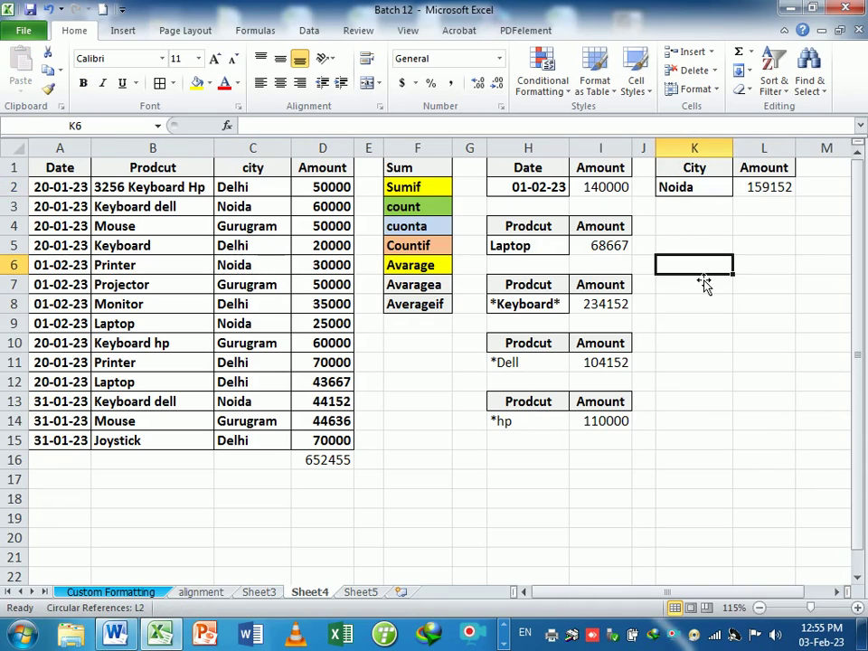
left_click(433, 212)
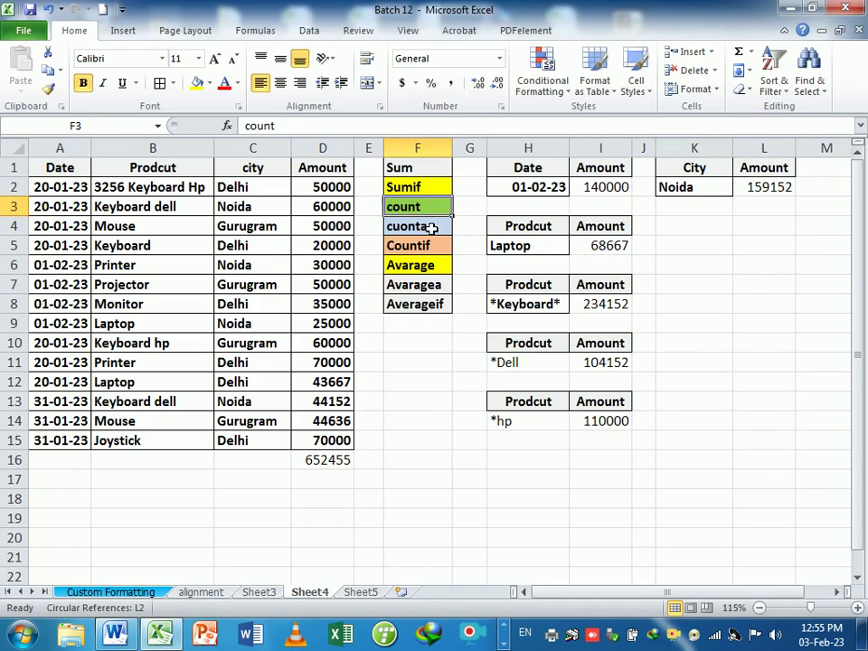
left_click(433, 229)
left_click(437, 247)
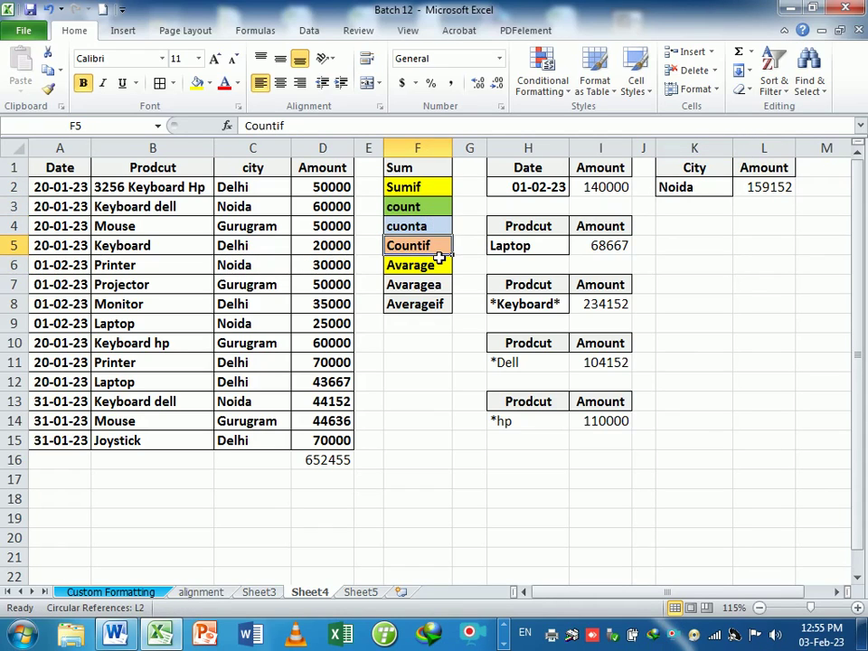
Enter the formula =COUNT(D1:D15) in F16 to count the numeric cells in the Amount column.
left_click(416, 461)
type("=coujnt")
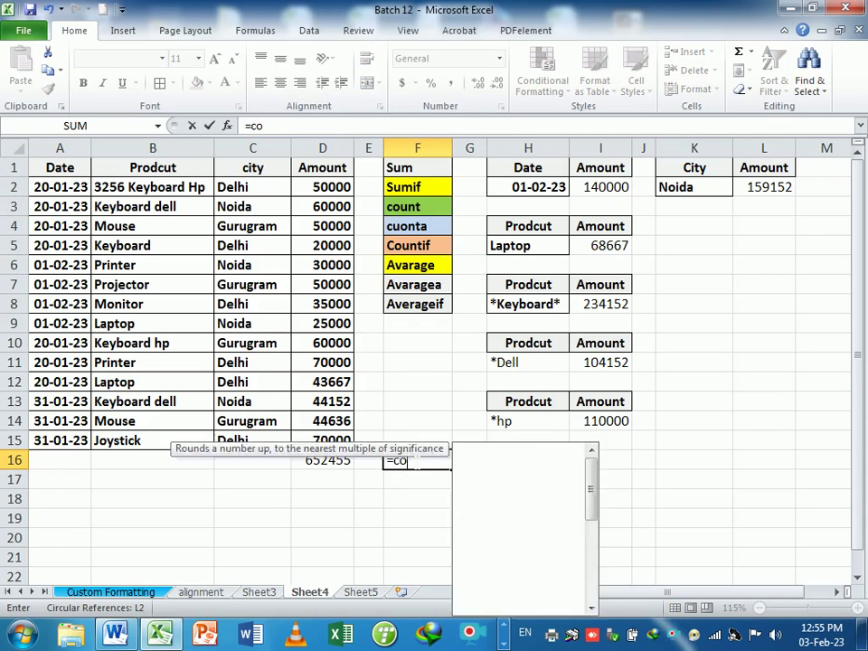
key("BackSpace")
key("BackSpace")
key("BackSpace")
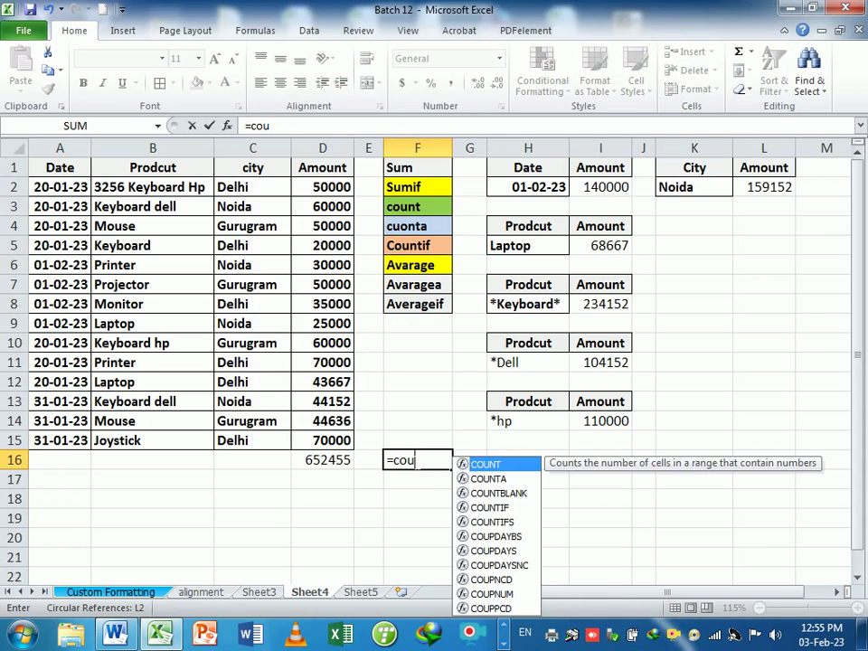
key("Tab")
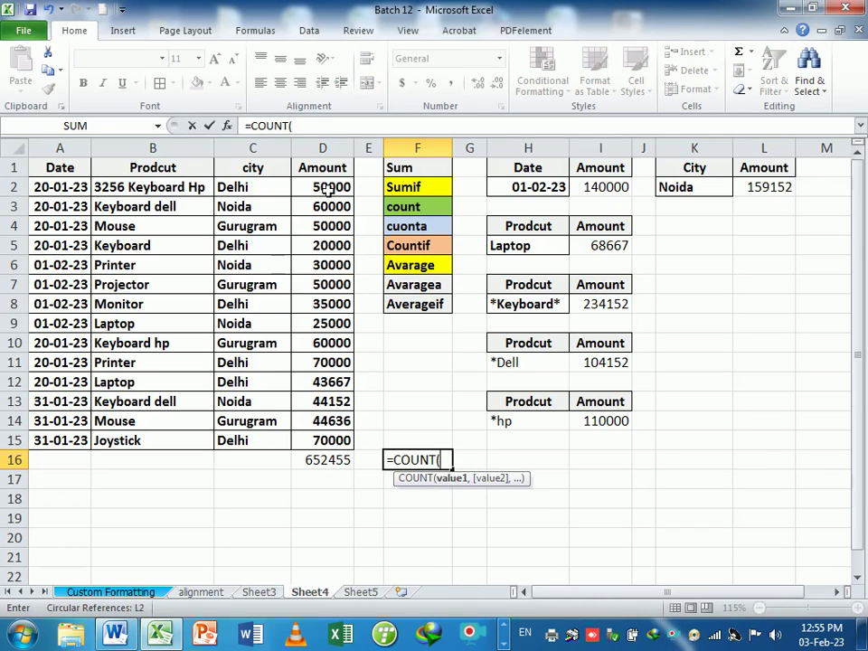
left_click_drag(333, 187, 328, 440)
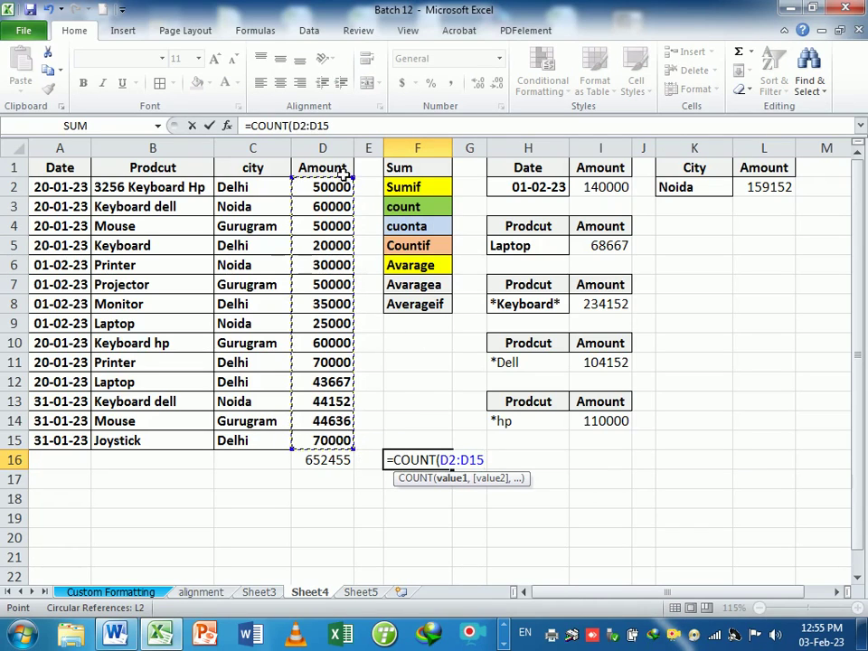
left_click_drag(322, 167, 332, 441)
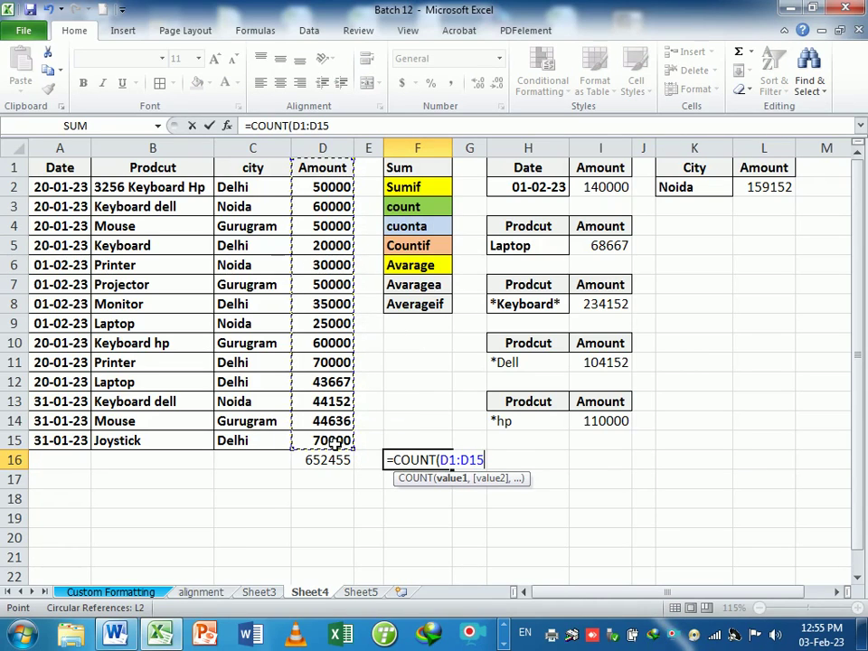
key("Return")
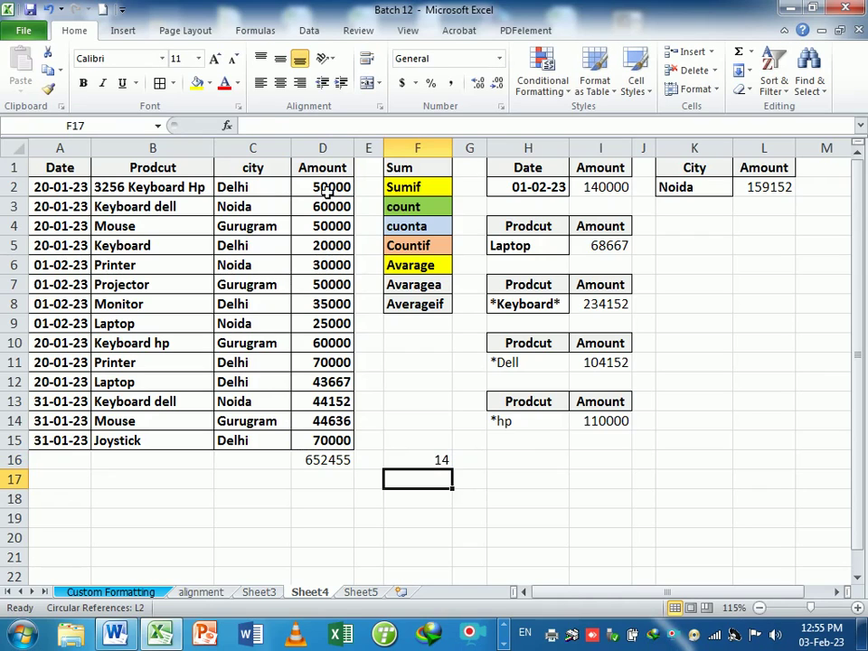
Go through the cells D2 to D15 one by one and the header D1 to check which ones COUNT includes.
left_click(328, 187)
left_click(332, 206)
left_click(335, 226)
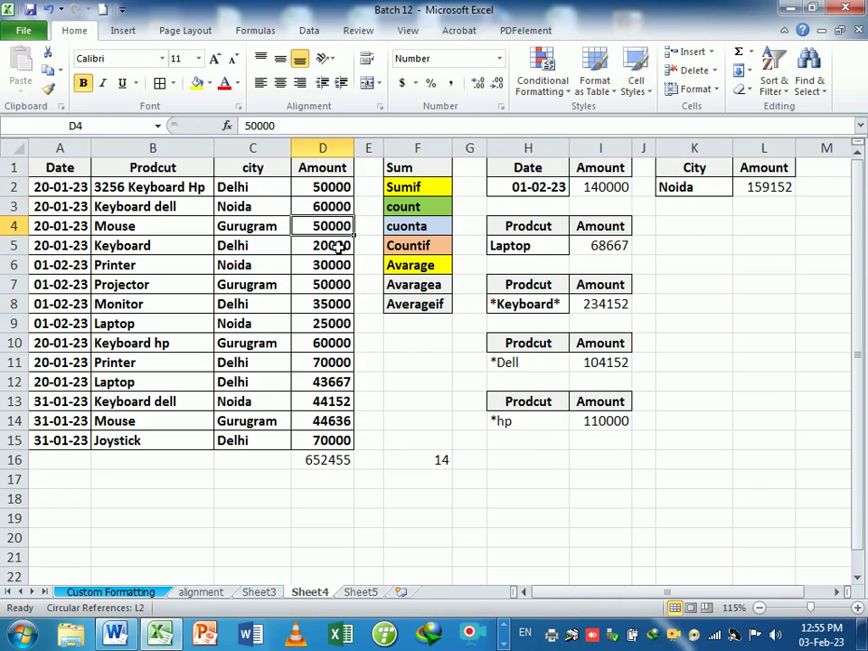
left_click(336, 245)
left_click(337, 265)
left_click(335, 285)
left_click(333, 304)
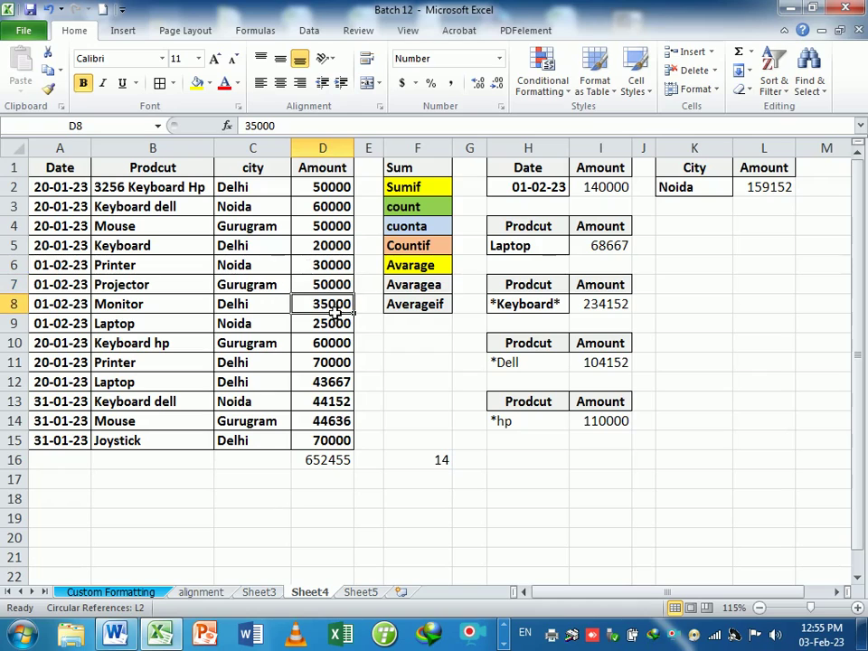
left_click(335, 322)
left_click(338, 347)
left_click(339, 365)
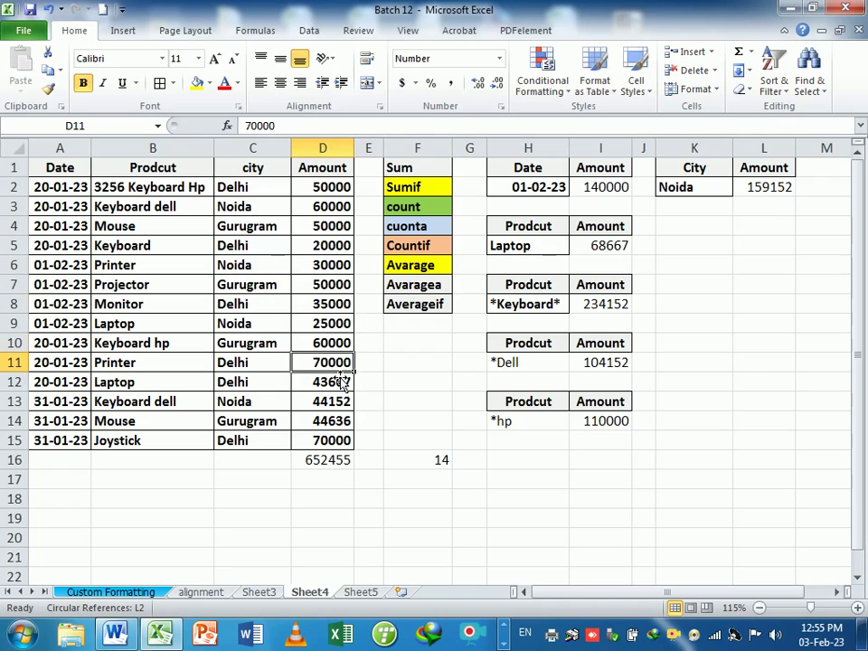
left_click(342, 382)
left_click(343, 401)
left_click(341, 420)
left_click(334, 442)
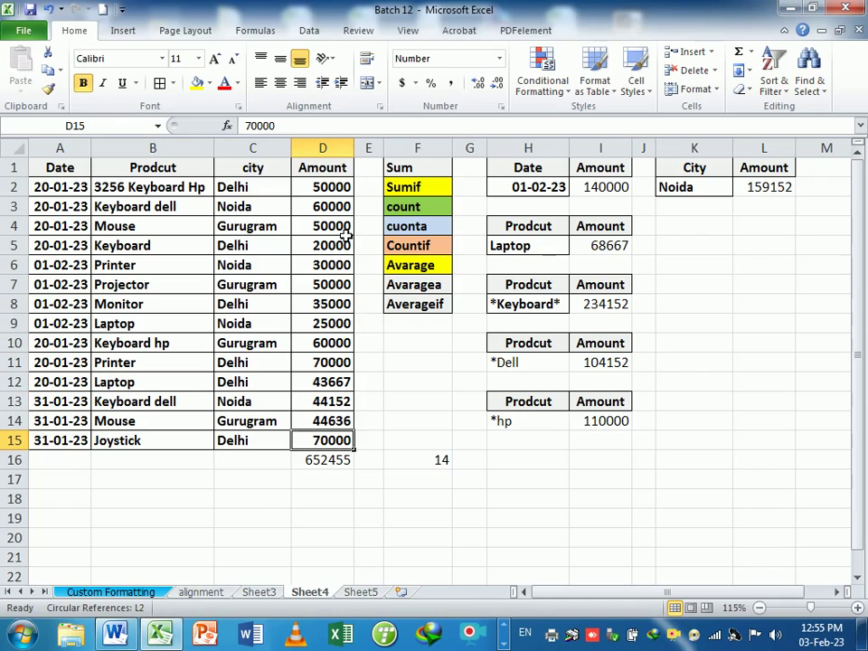
left_click(328, 174)
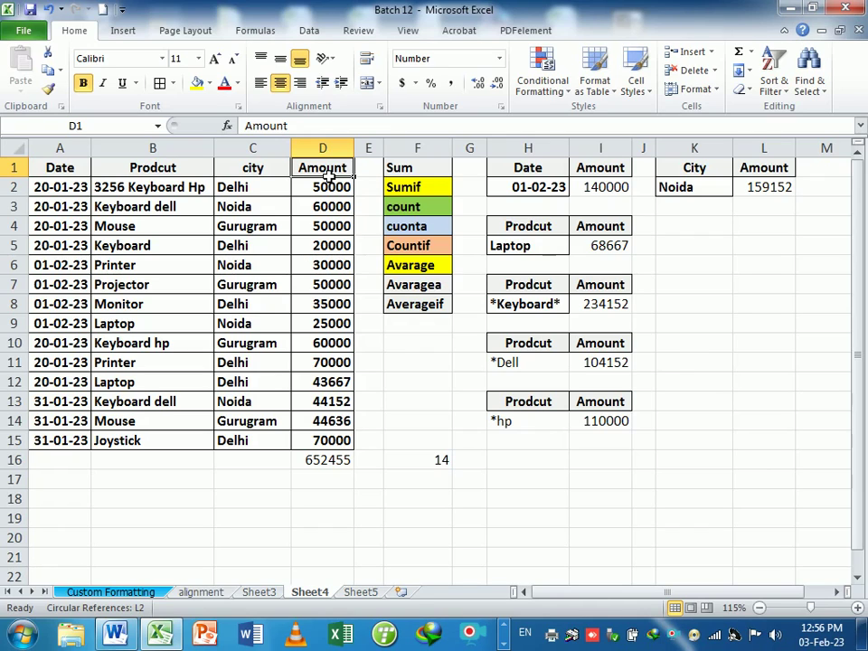
Enter the label Count in F15 above the COUNT result.
left_click(430, 439)
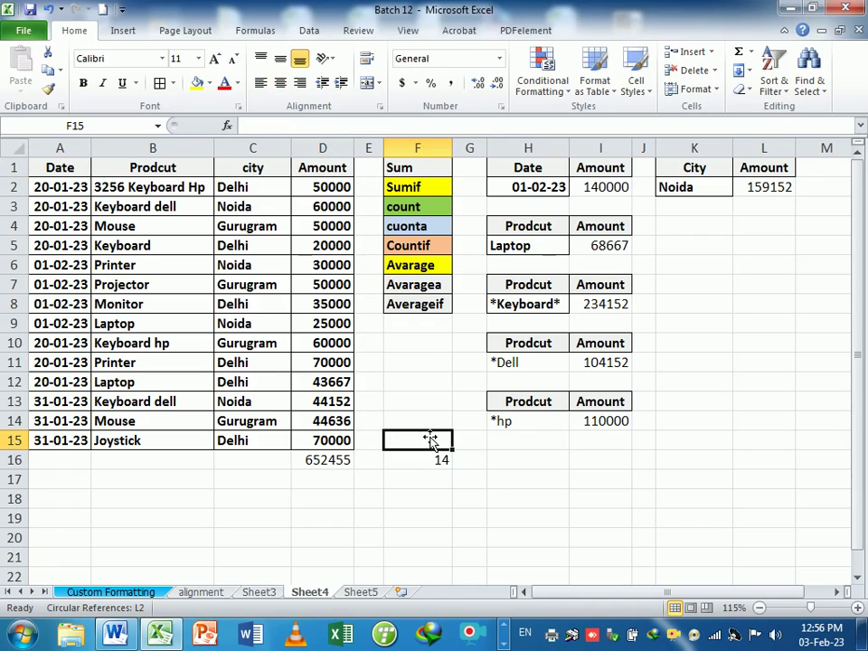
type("cou")
key("BackSpace")
key("BackSpace")
key("BackSpace")
key("BackSpace")
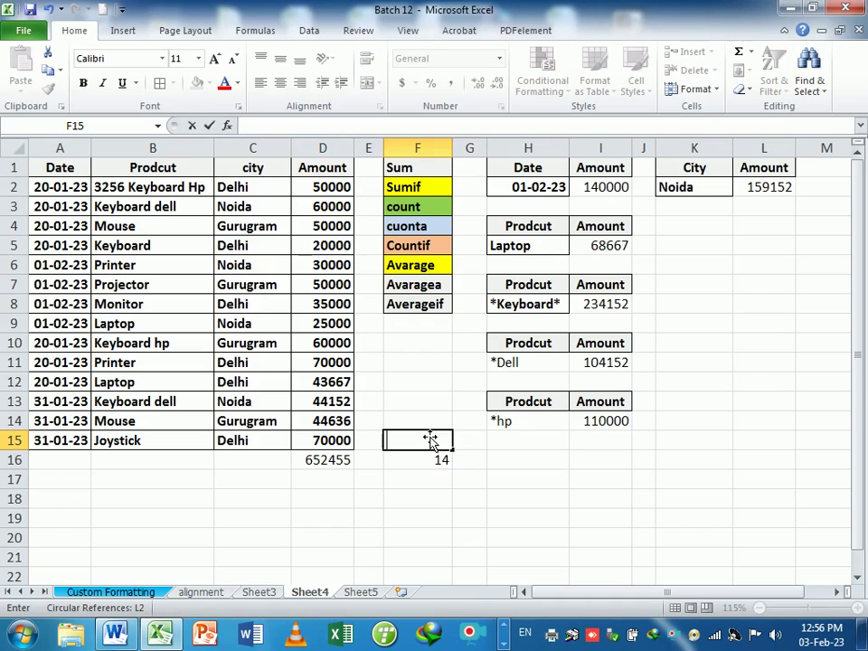
type("copu")
key("BackSpace")
key("BackSpace")
key("BackSpace")
type("Count")
key("Tab")
key("Tab")
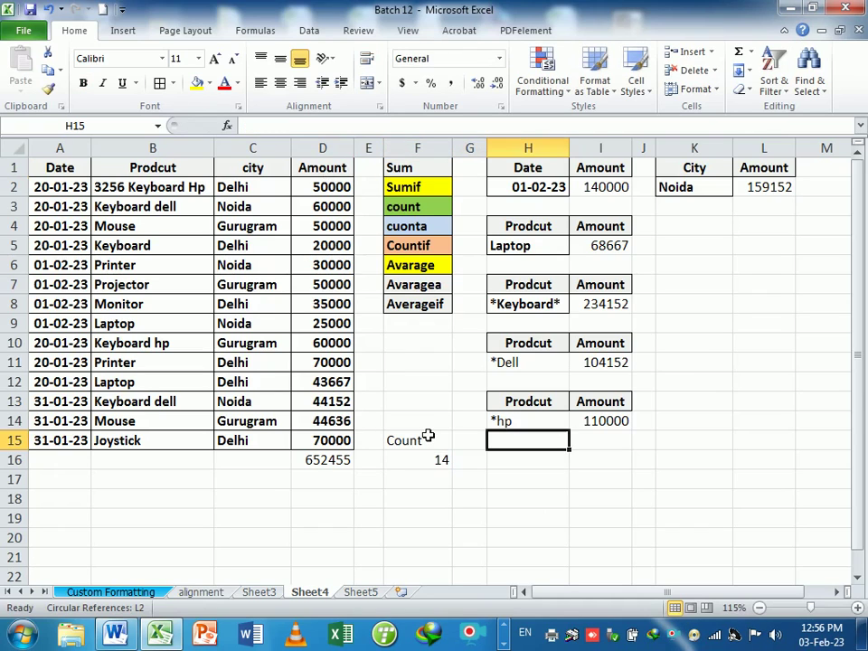
Enter the label Counta in H15, two columns to the right of the Count label.
type("Counta")
key("Return")
key("Left")
key("Left")
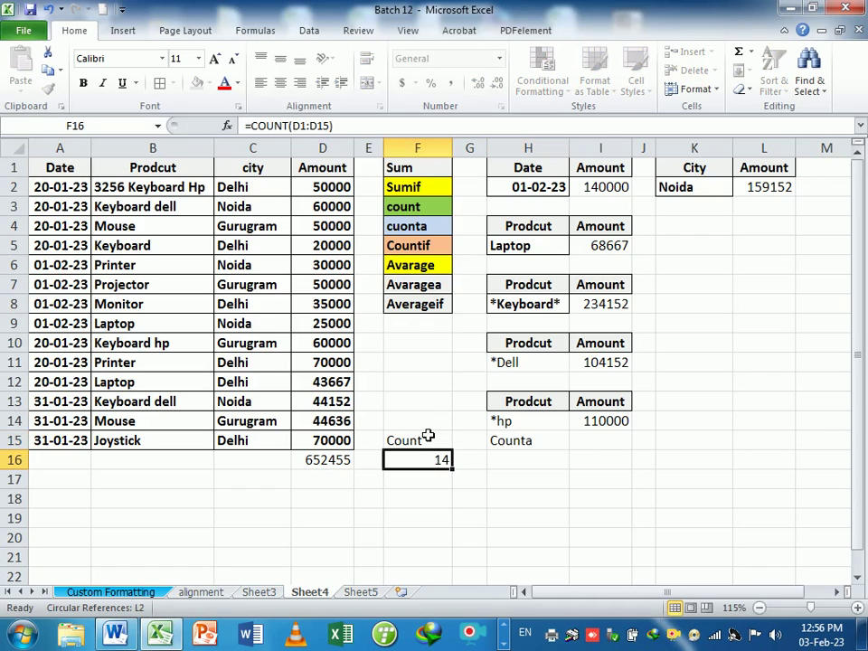
Copy the header formatting of H13 onto the Count label in F15 and the Counta label in H15.
left_click(540, 409)
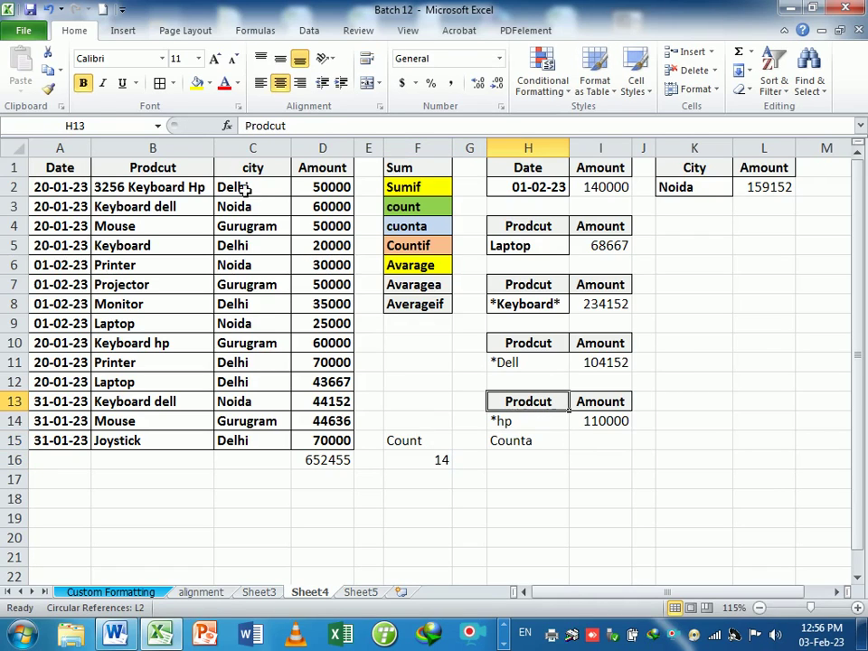
left_click(49, 87)
left_click(423, 441)
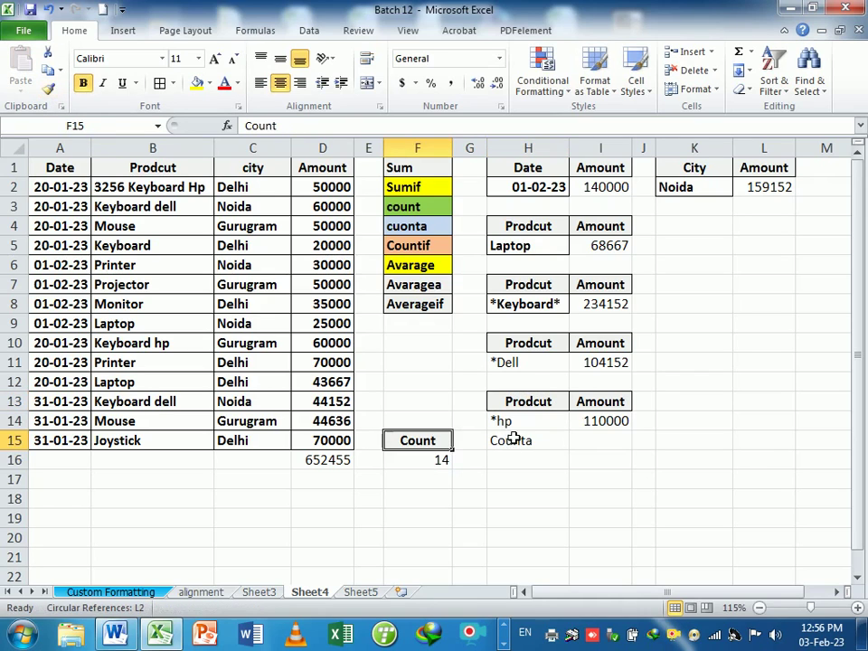
left_click(48, 88)
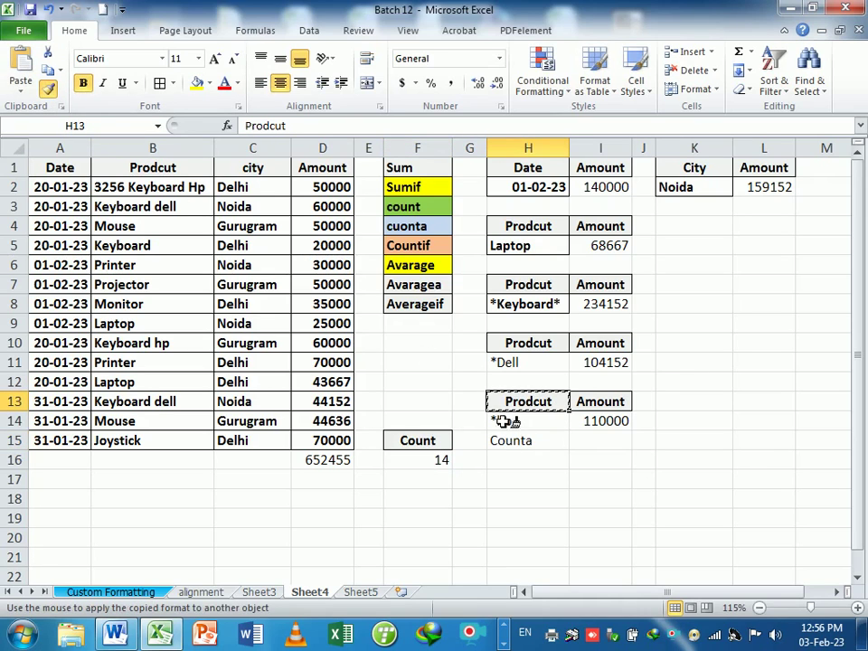
left_click(520, 445)
Enter the formula =COUNTA(D1:D15) in H16 to count all non-empty cells in the Amount column.
left_click(519, 461)
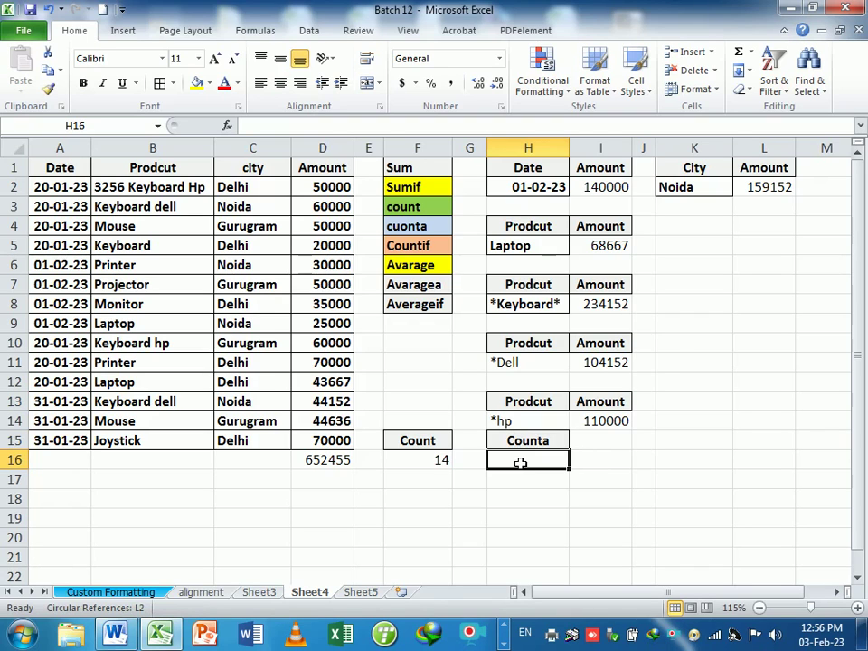
type("=count")
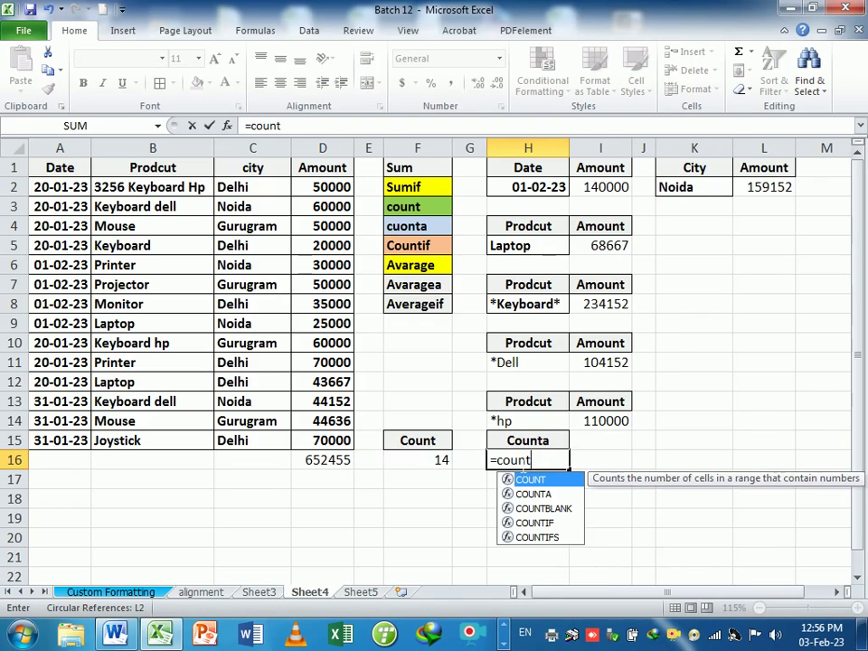
type("a")
key("Tab")
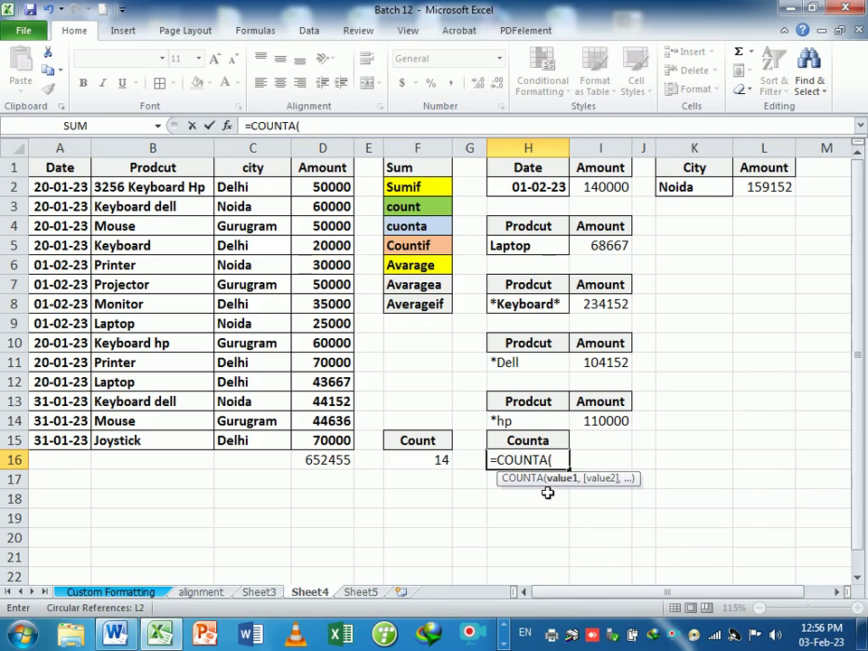
left_click_drag(334, 170, 336, 440)
key("Return")
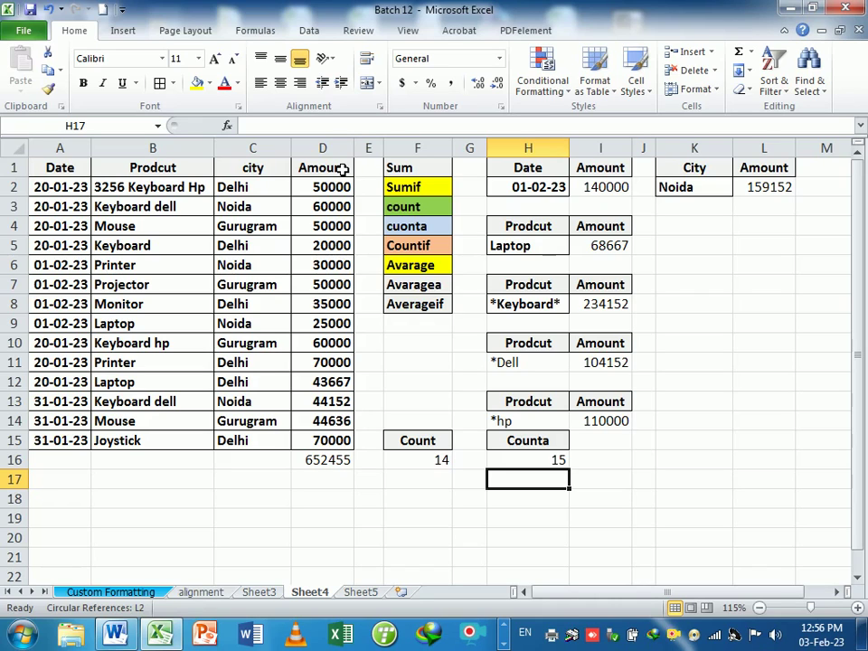
Examine the COUNTA formula in H16 against the Amount header and the values in D1:D15.
left_click_drag(342, 170, 336, 443)
left_click(547, 466)
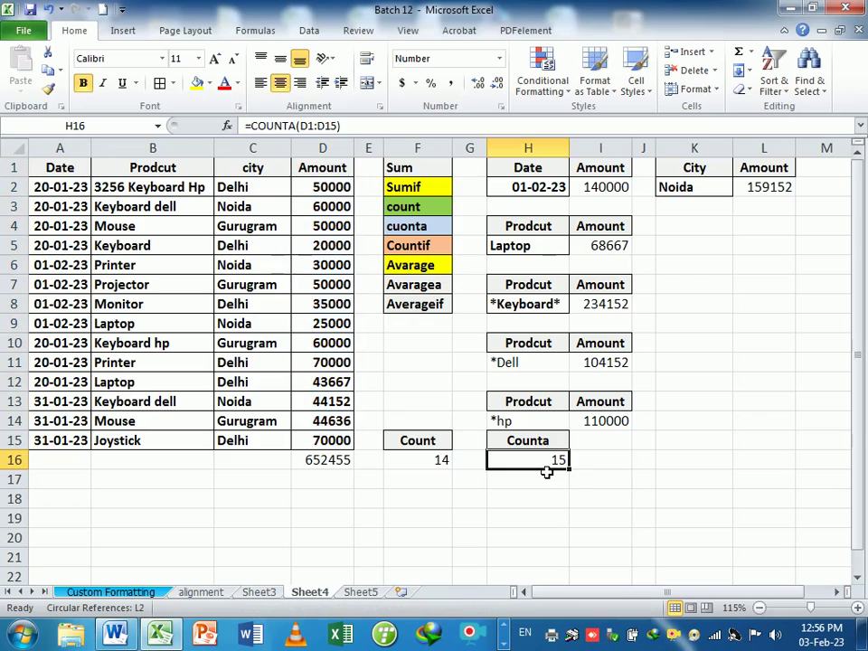
left_click(336, 175)
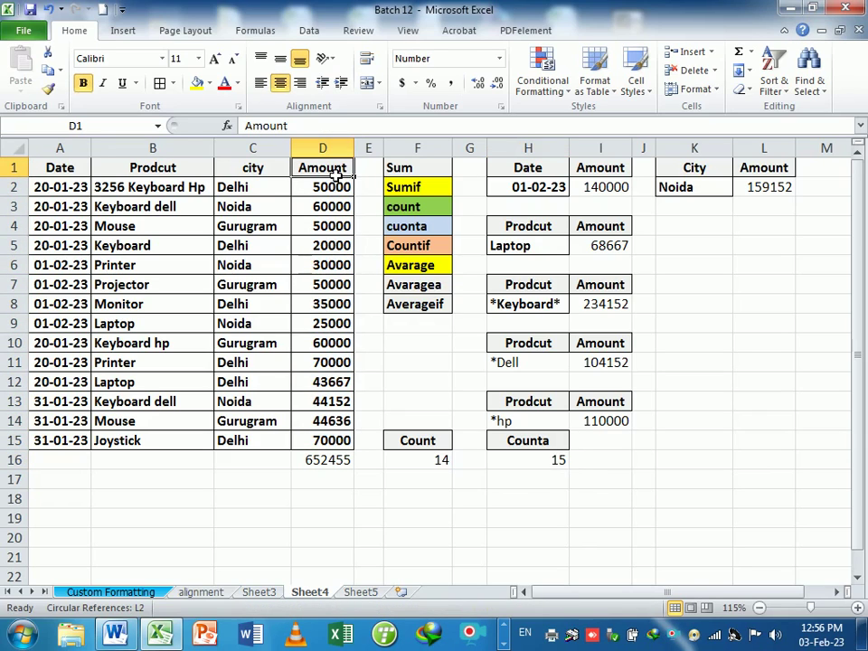
left_click_drag(340, 190, 334, 442)
left_click(568, 488)
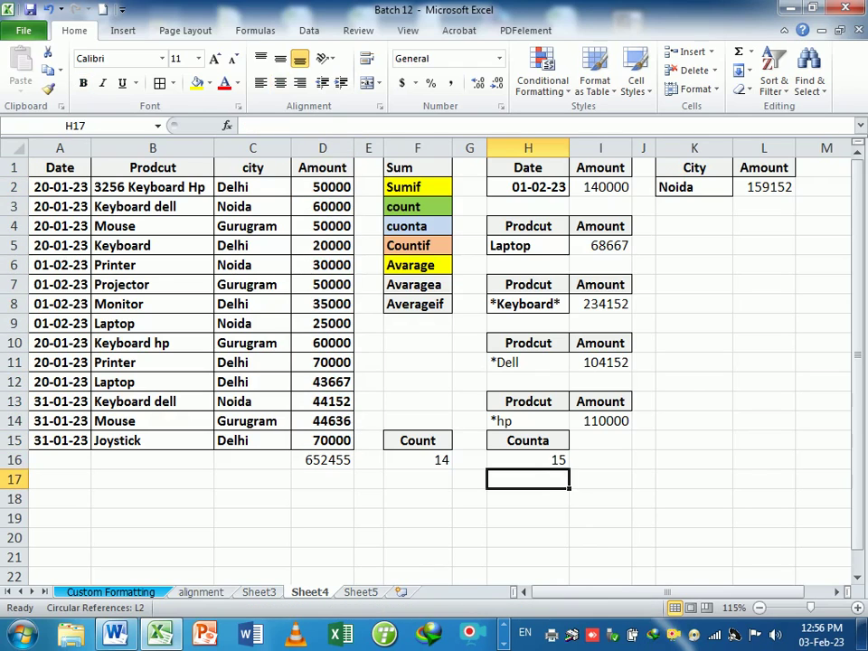
double_click(549, 460)
key("End")
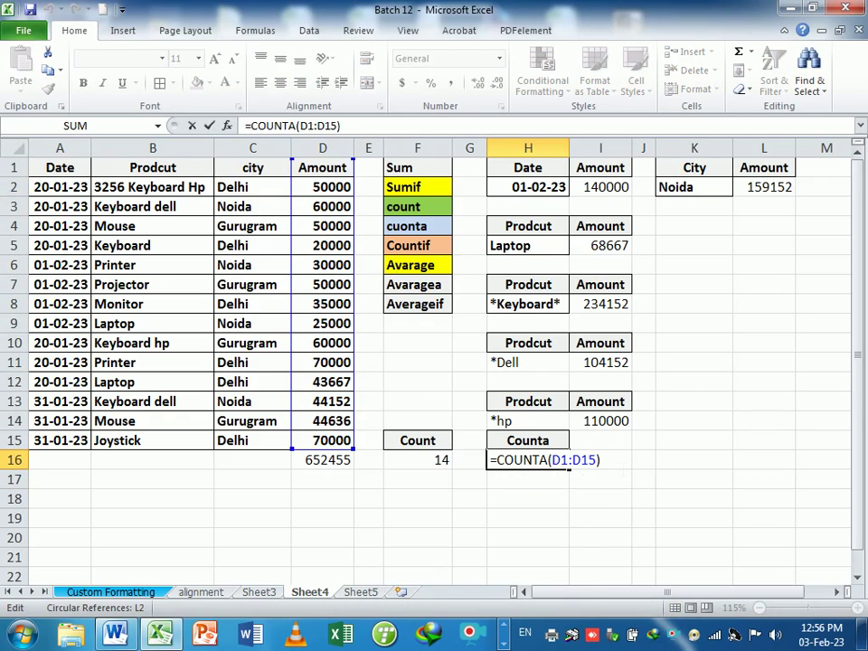
key("Return")
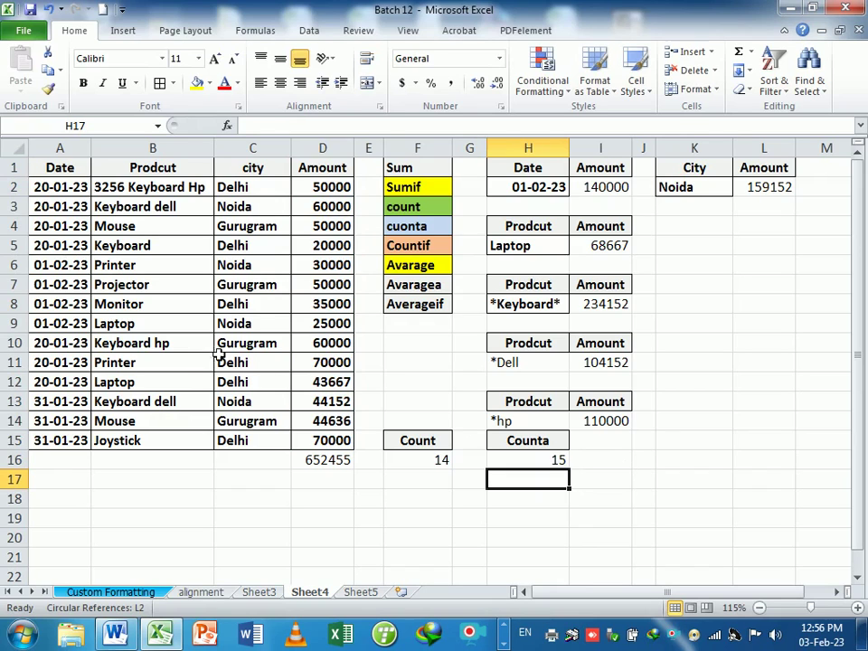
Try the text Na as the Monitor amount in D8 to compare COUNT with COUNTA, and undo the entry.
left_click(347, 307)
type("Na")
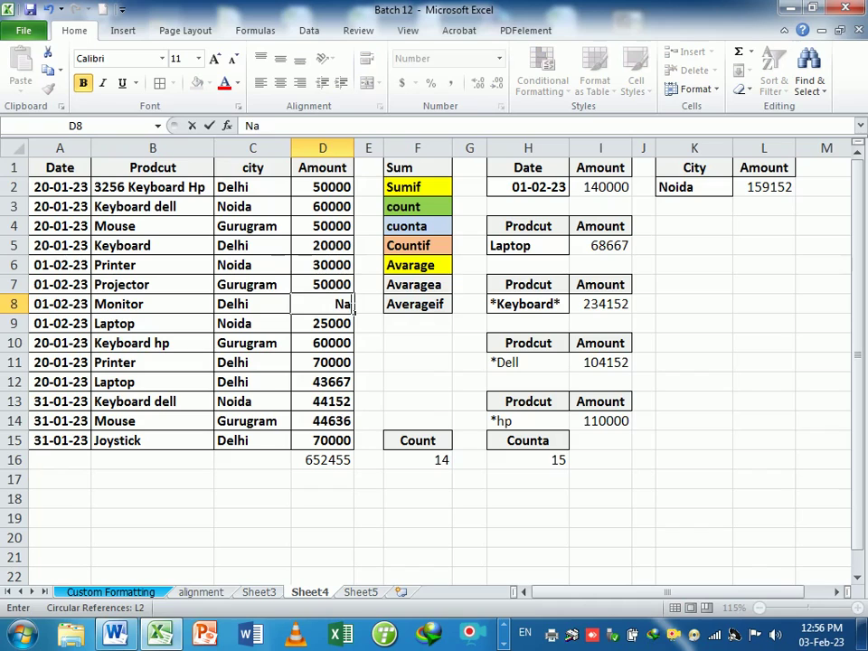
key("Return")
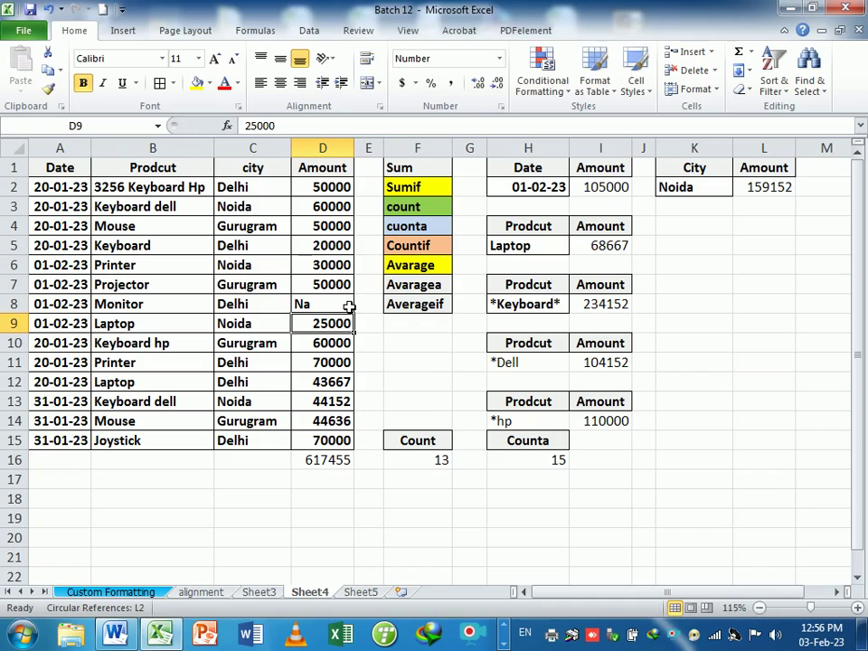
left_click(548, 467)
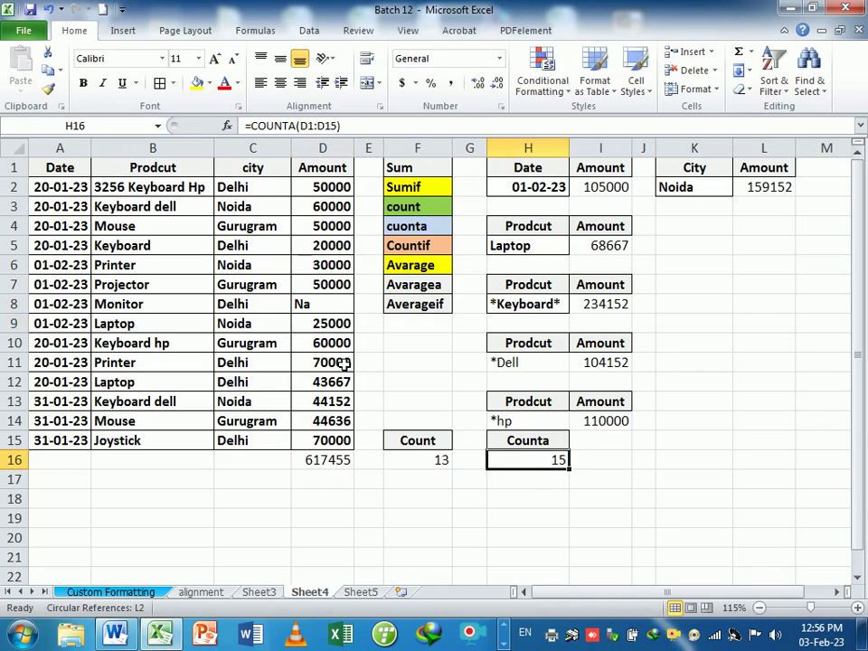
left_click(323, 310)
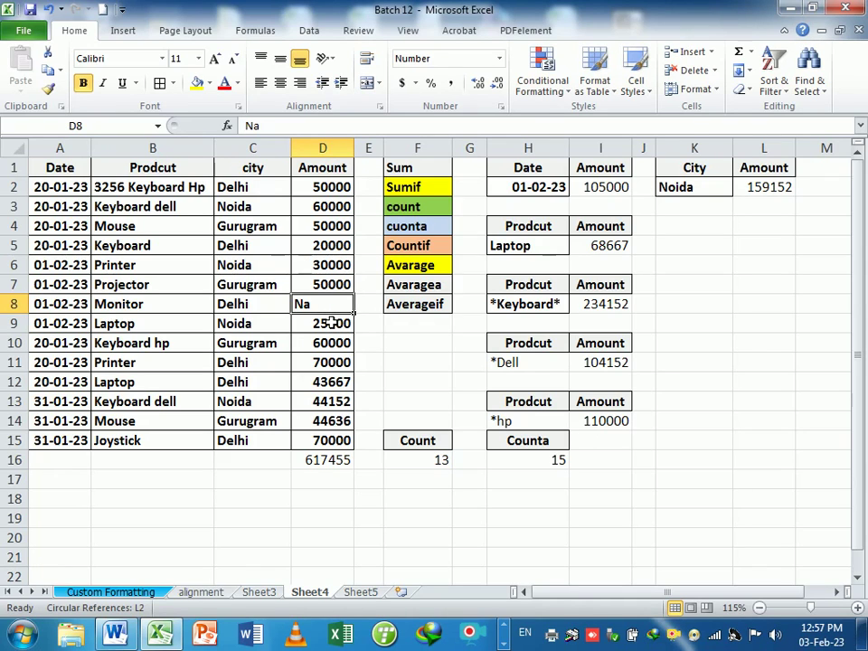
key("ctrl+z")
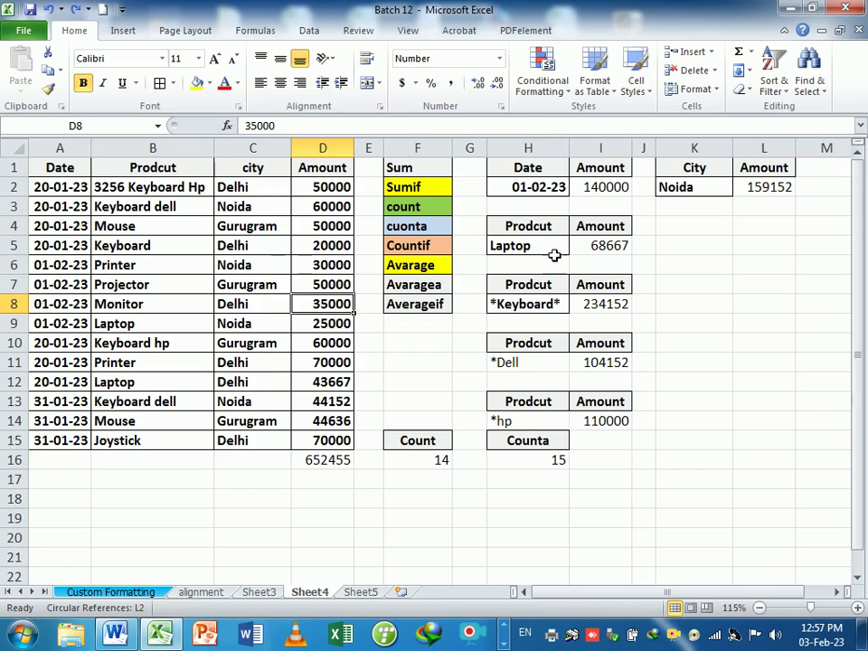
Copy the Date header and its criterion date from H1:H2 to K5:K6.
left_click(540, 170)
left_click_drag(540, 170, 539, 187)
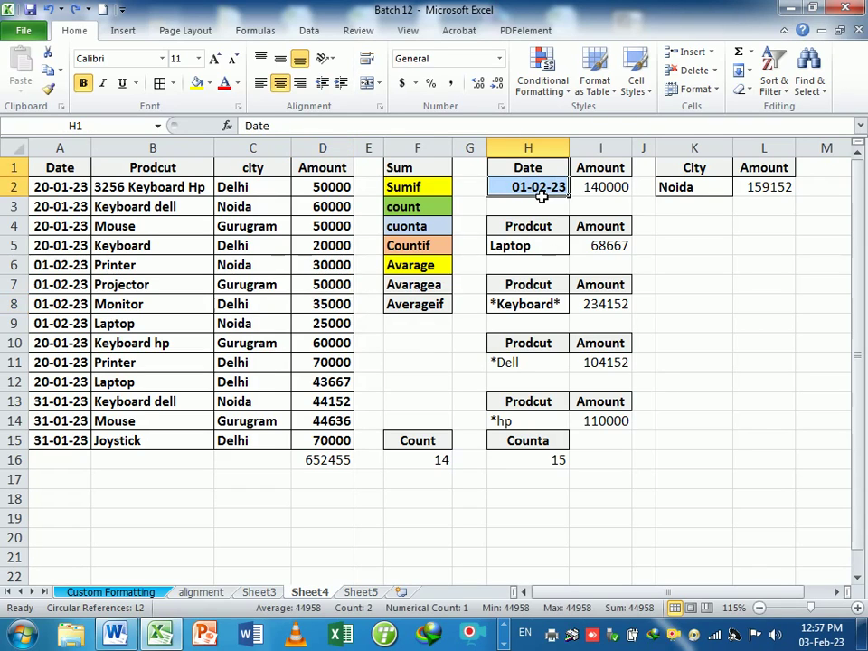
key("ctrl+c")
left_click(690, 252)
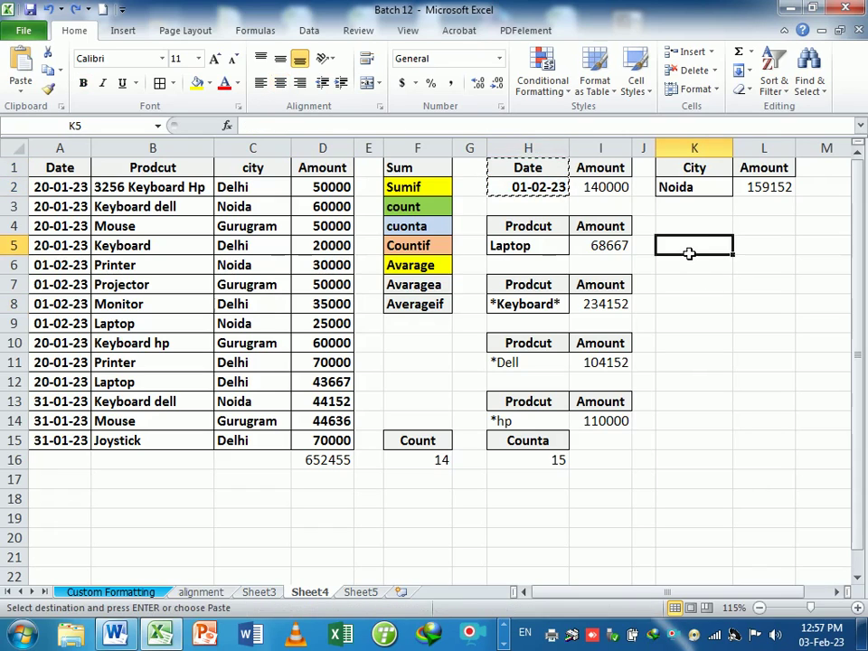
key("Return")
Enter the label Countif in L5 beside the copied Date header.
left_click(768, 253)
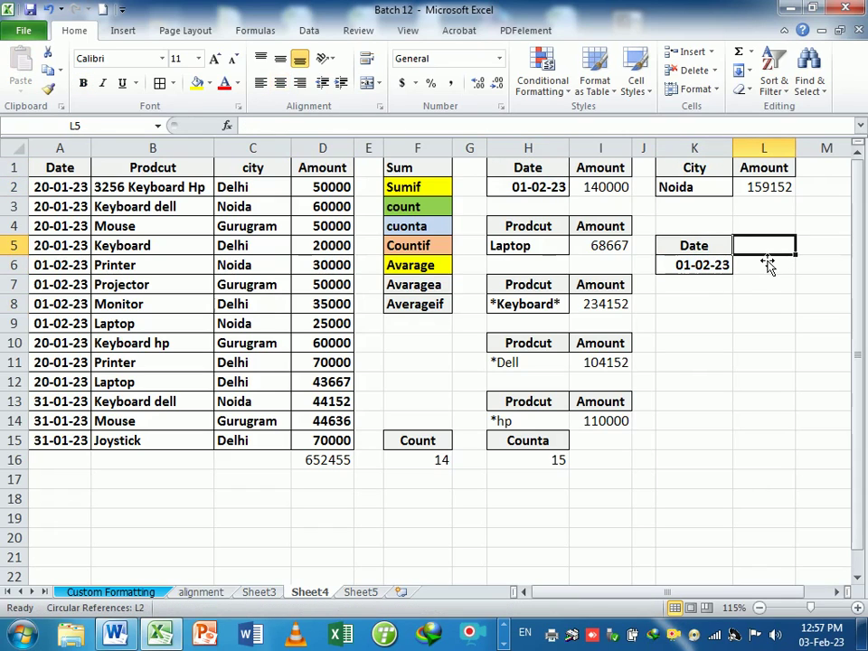
type("Copunt")
key("BackSpace")
key("BackSpace")
key("BackSpace")
key("BackSpace")
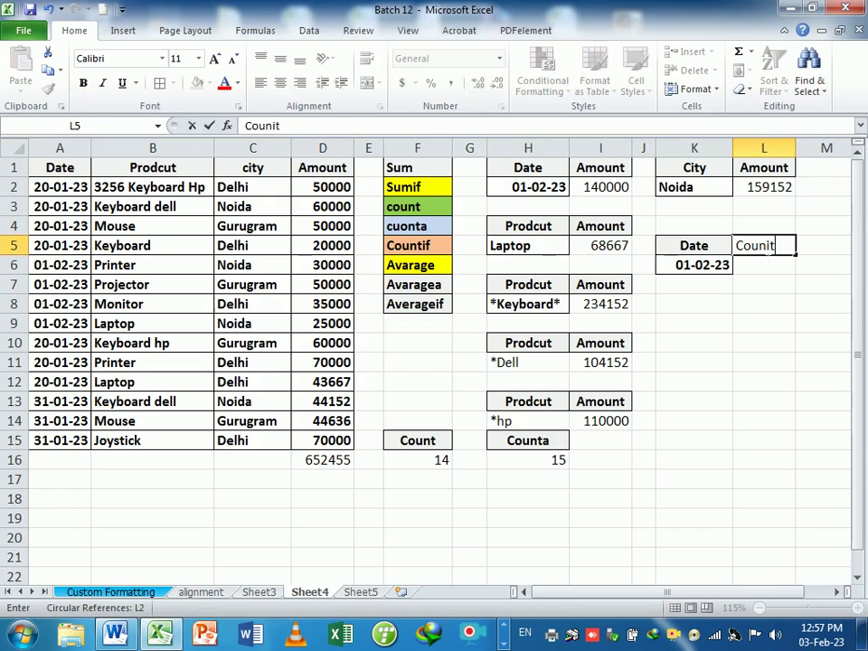
type("unit")
key("BackSpace")
key("Return")
type("=count")
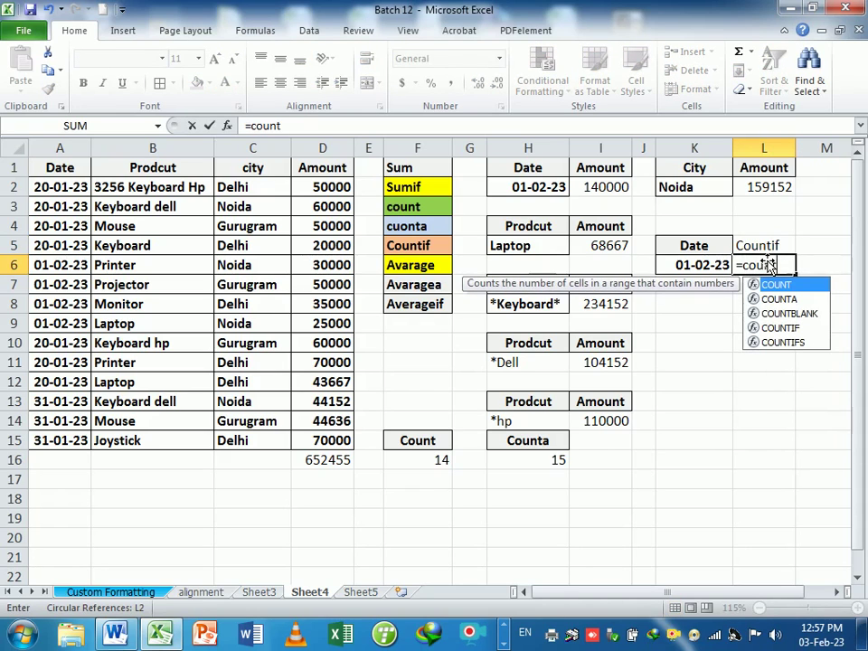
key("BackSpace")
key("BackSpace")
key("BackSpace")
key("BackSpace")
key("BackSpace")
key("BackSpace")
left_click(722, 284)
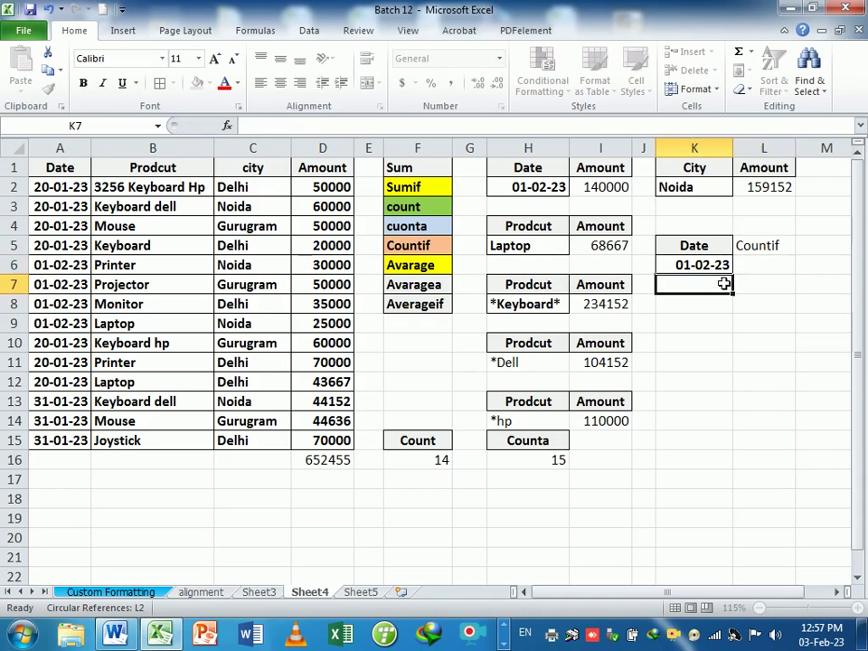
Copy the Date and Countif block K5:L6 to B18:C19 below the sales table.
left_click_drag(714, 245, 750, 272)
key("ctrl+c")
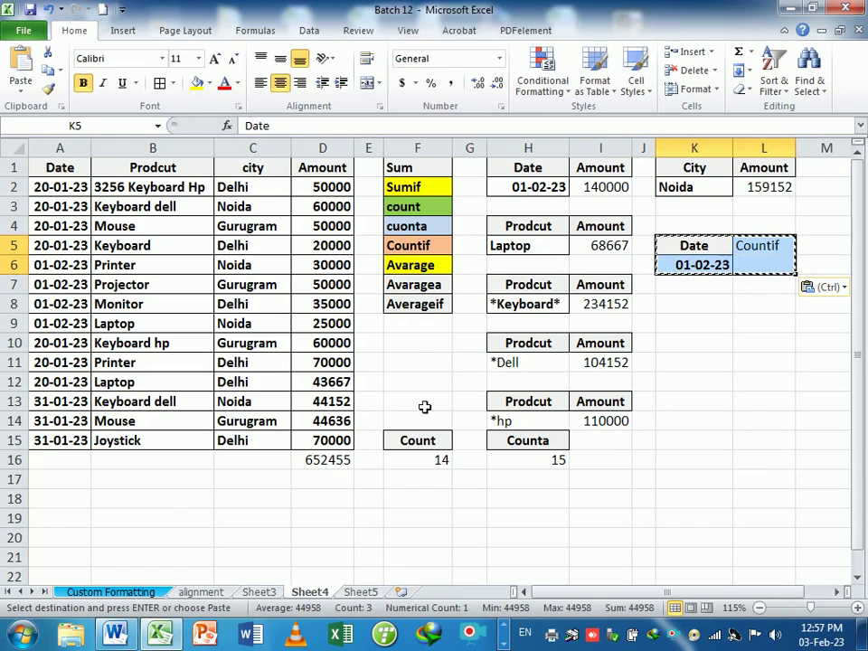
left_click(171, 503)
key("Return")
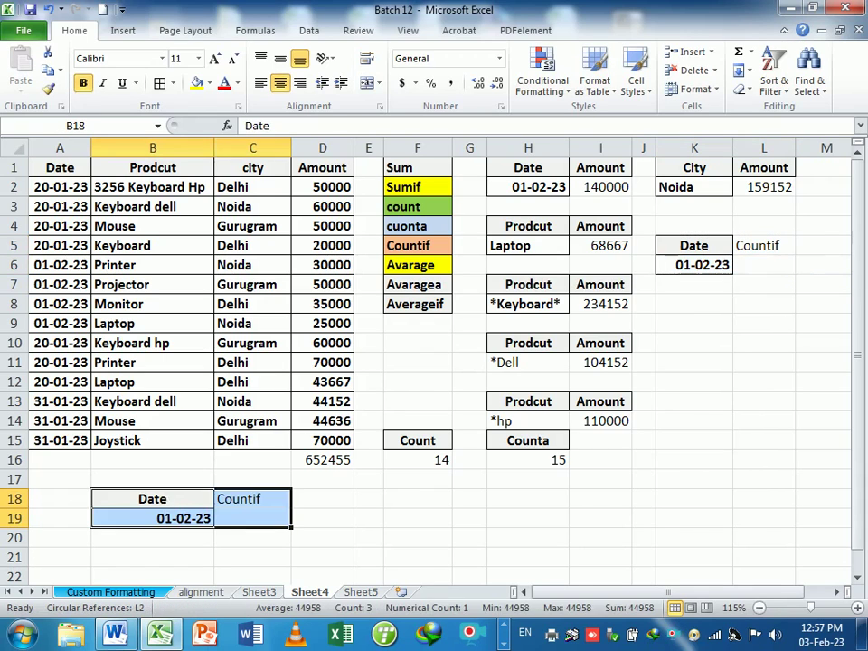
Enter =COUNTIF(A1:A15,B19) in C19 to count the sales rows matching the criterion date.
left_click(237, 525)
type("=count")
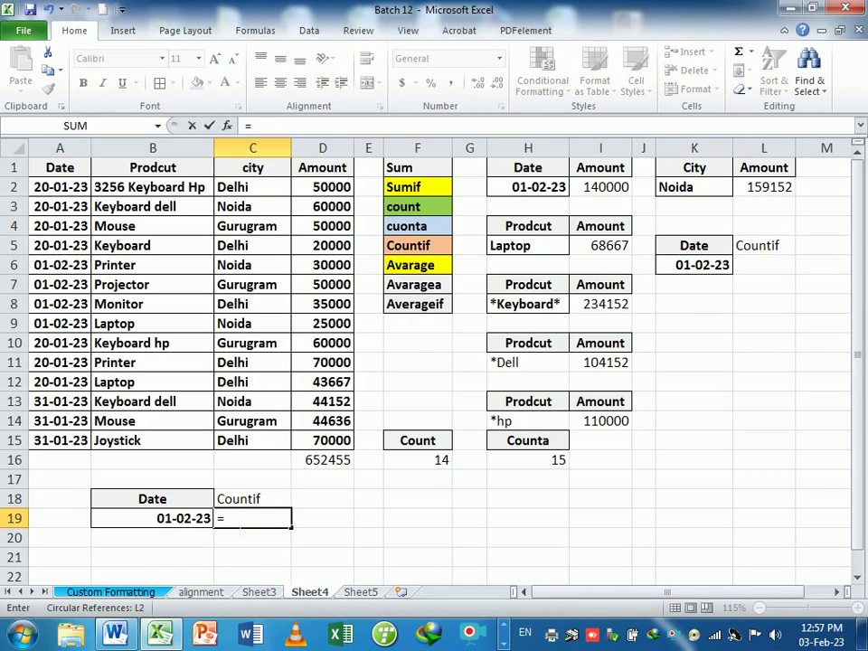
key("Down")
key("Down")
key("Down")
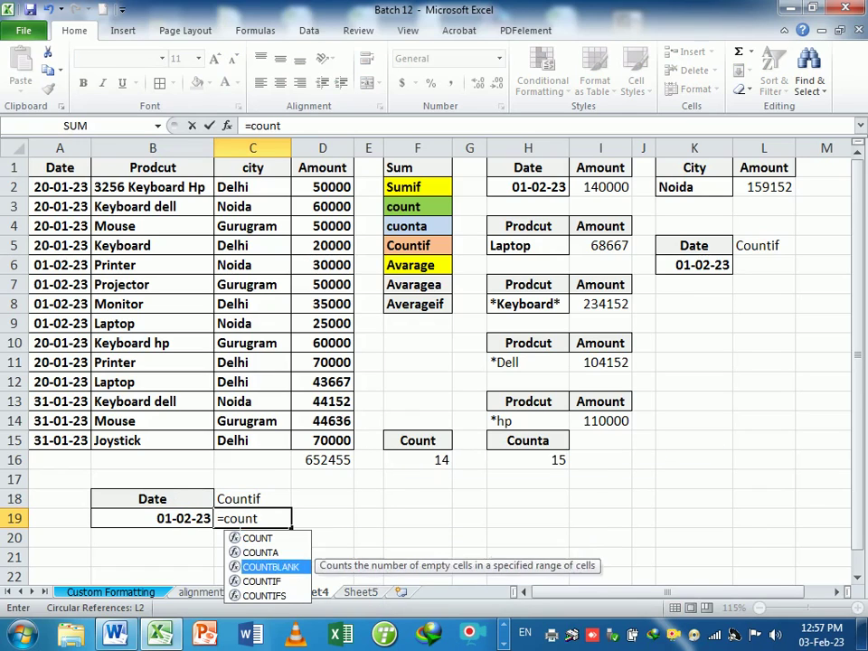
key("Tab")
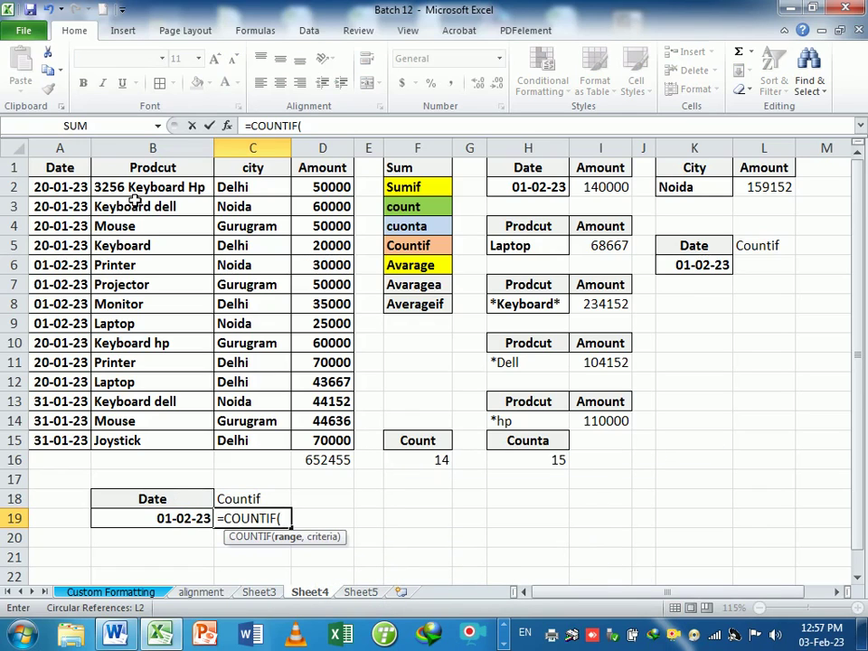
left_click_drag(74, 169, 307, 440)
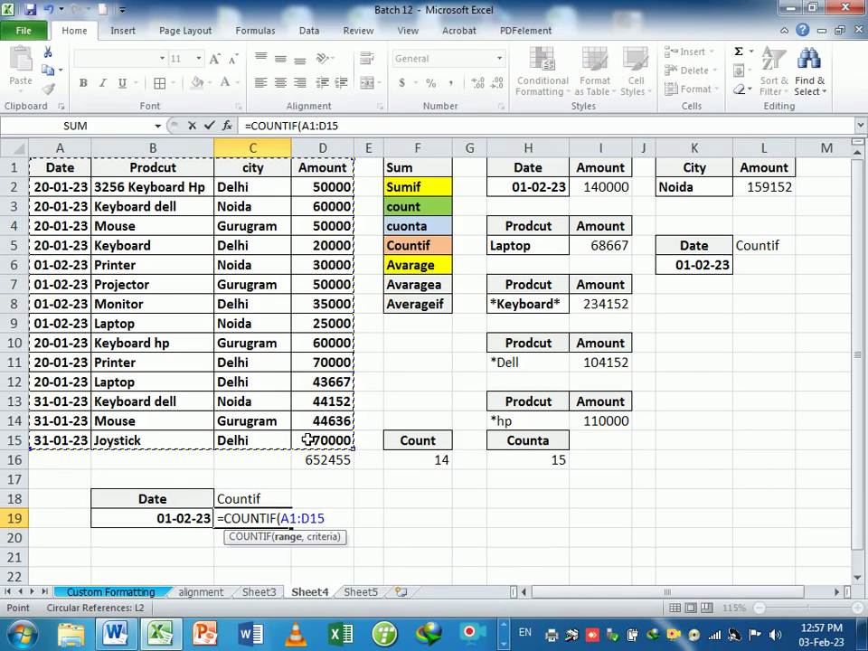
left_click_drag(54, 165, 68, 448)
type(",")
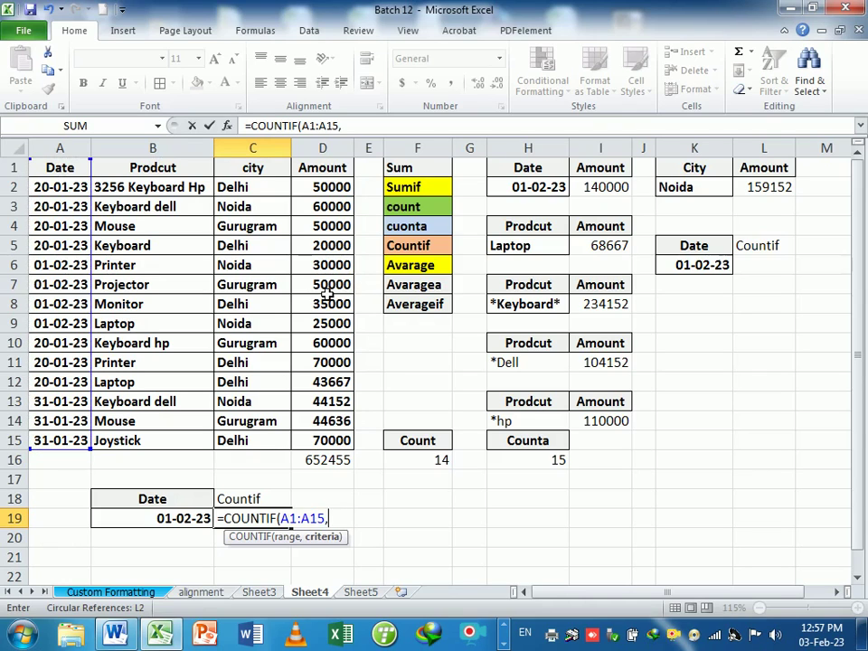
left_click(179, 524)
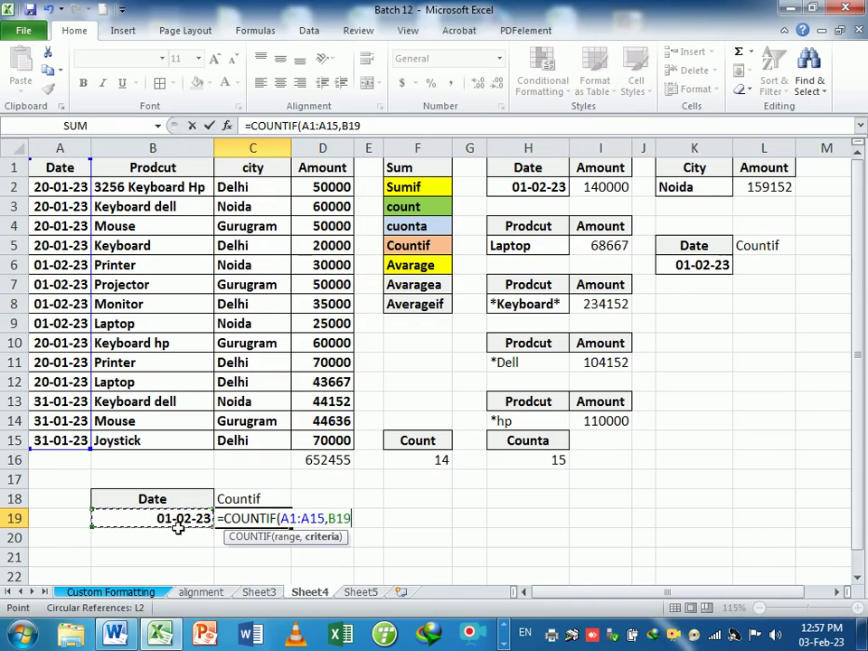
key("Return")
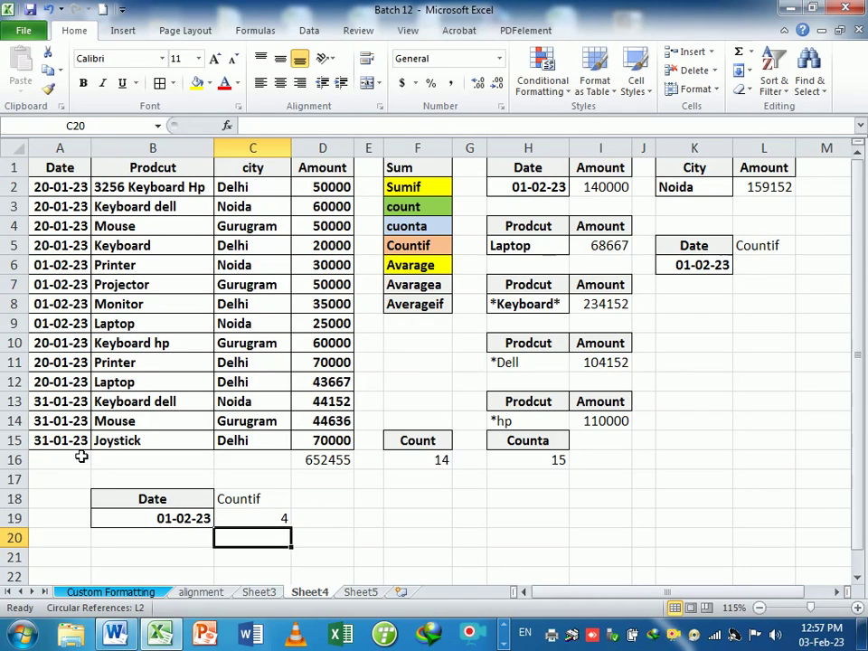
Copy the date 20-01-23 from A2 into B19 to test the count with another date.
left_click(46, 187)
key("ctrl+c")
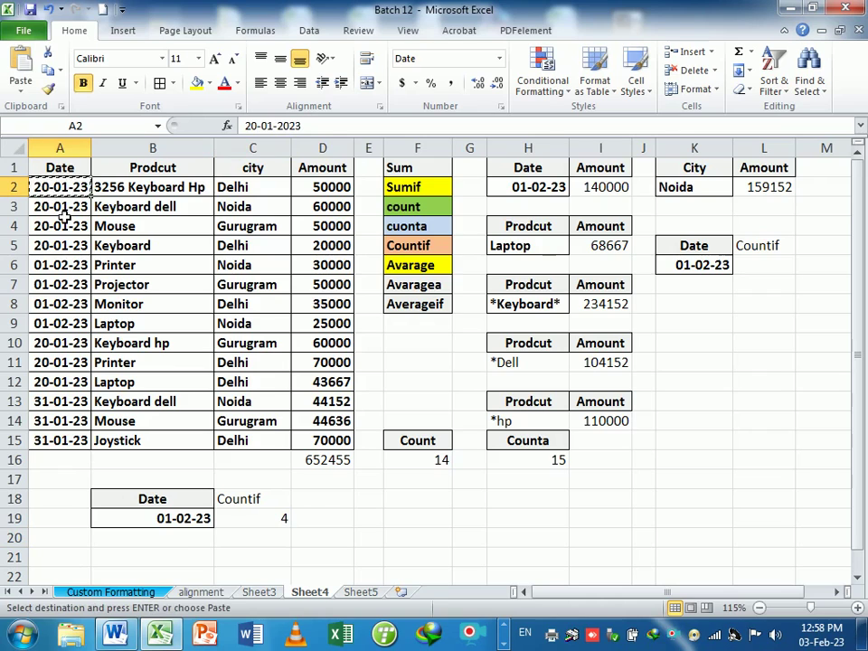
left_click(184, 519)
key("Return")
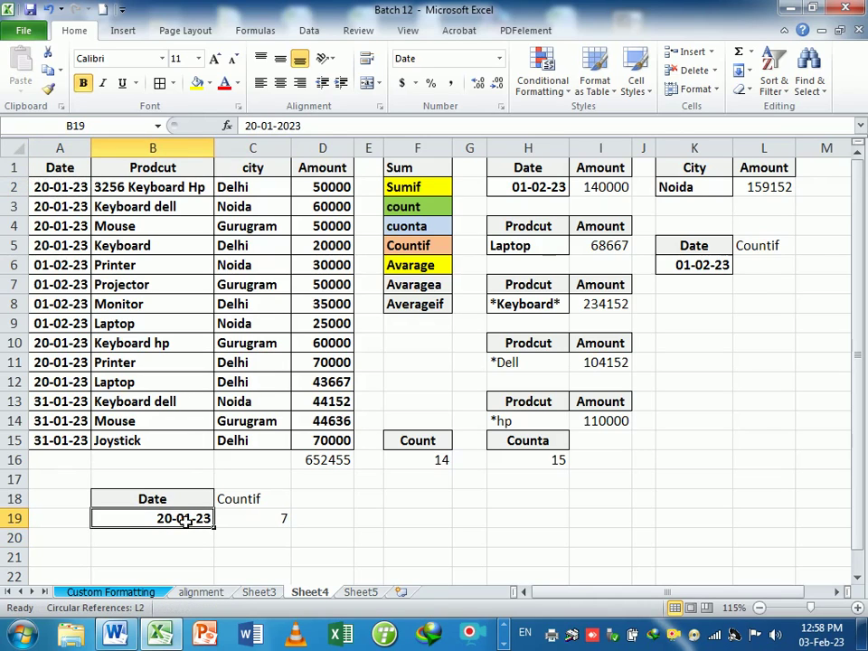
Replace the criterion date in B19 with 31-01-23 copied from A15.
left_click(77, 447)
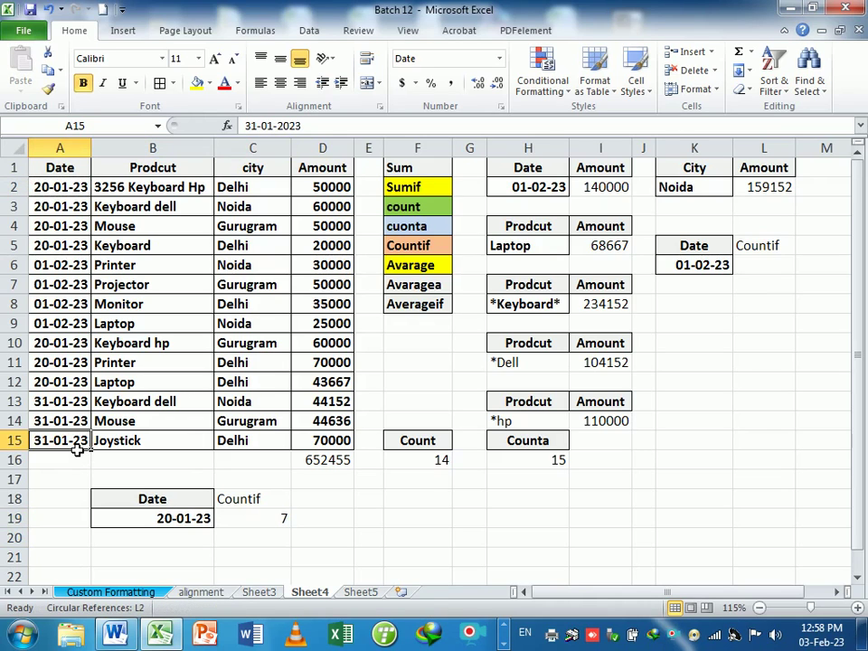
key("ctrl+c")
left_click(172, 520)
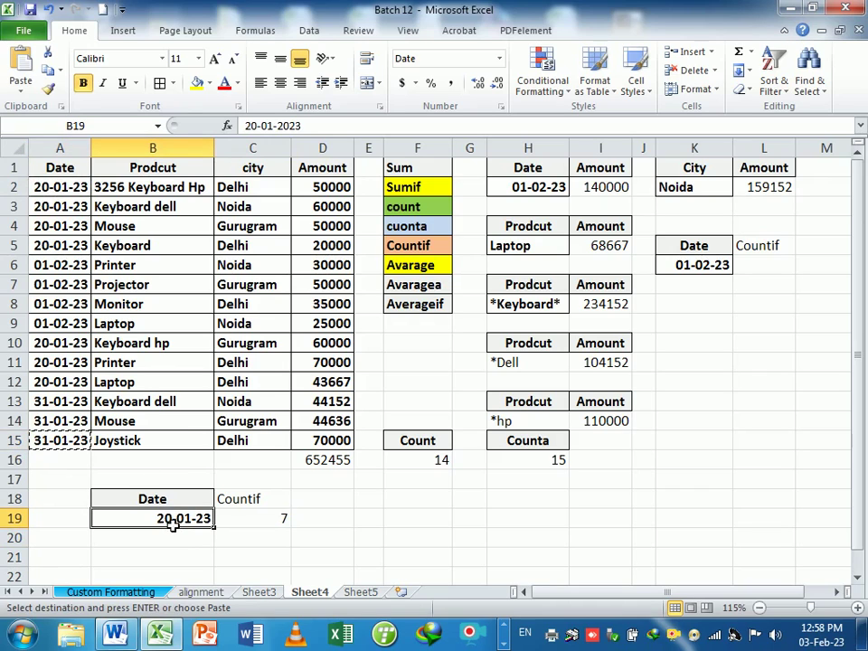
key("Return")
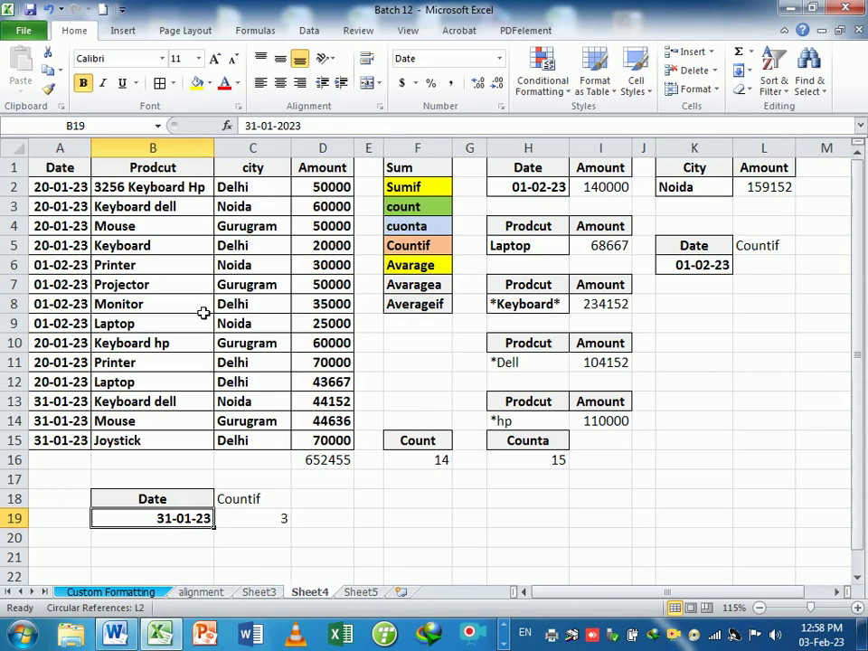
Copy the Prodcut header from B1 to D18 and the Laptop criterion from H5 to D19.
left_click(157, 172)
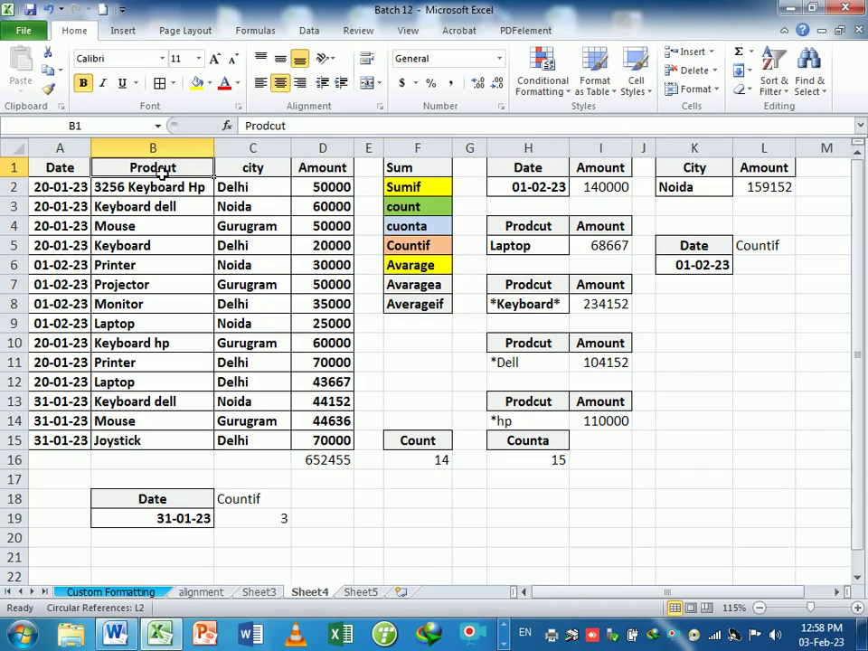
key("ctrl+c")
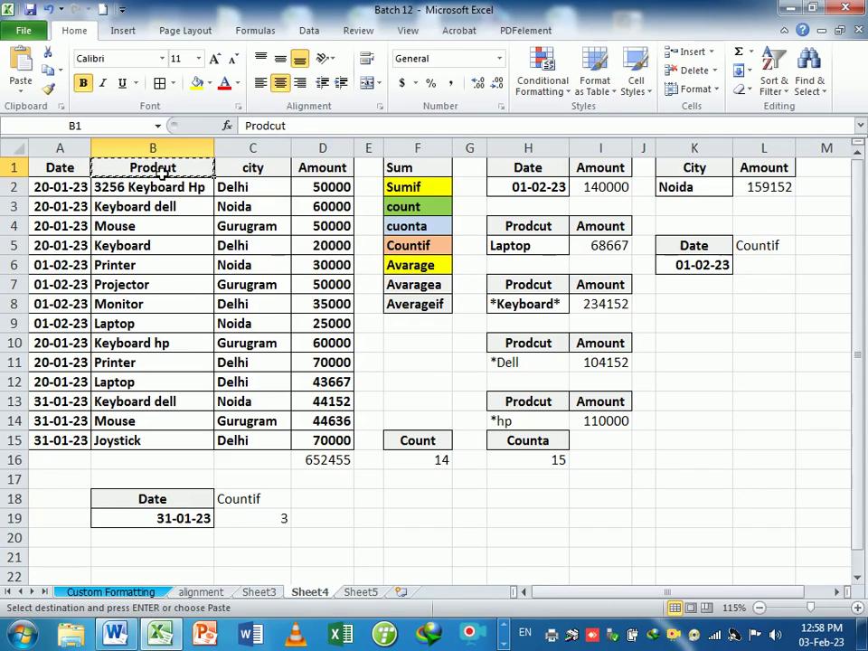
left_click(330, 507)
key("Return")
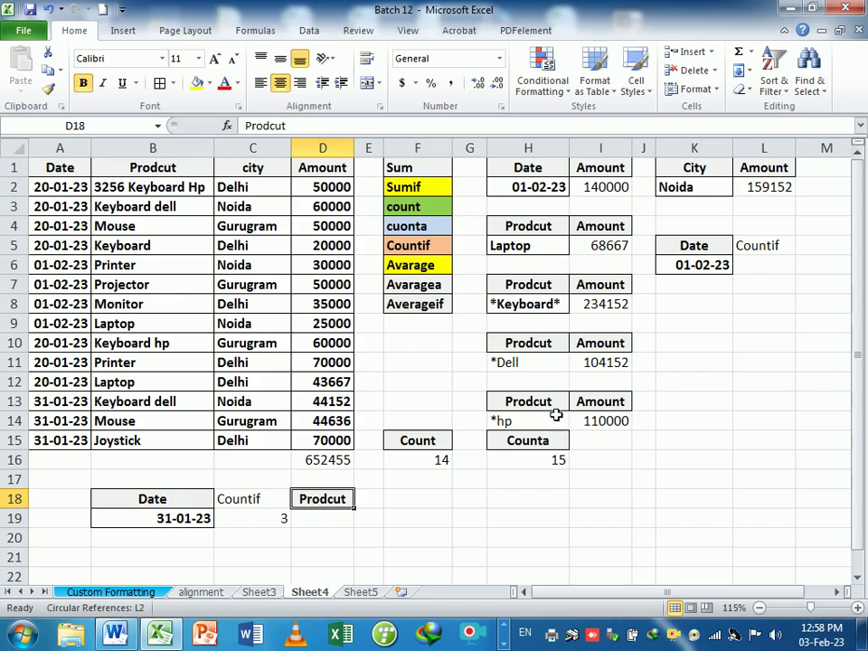
left_click(525, 245)
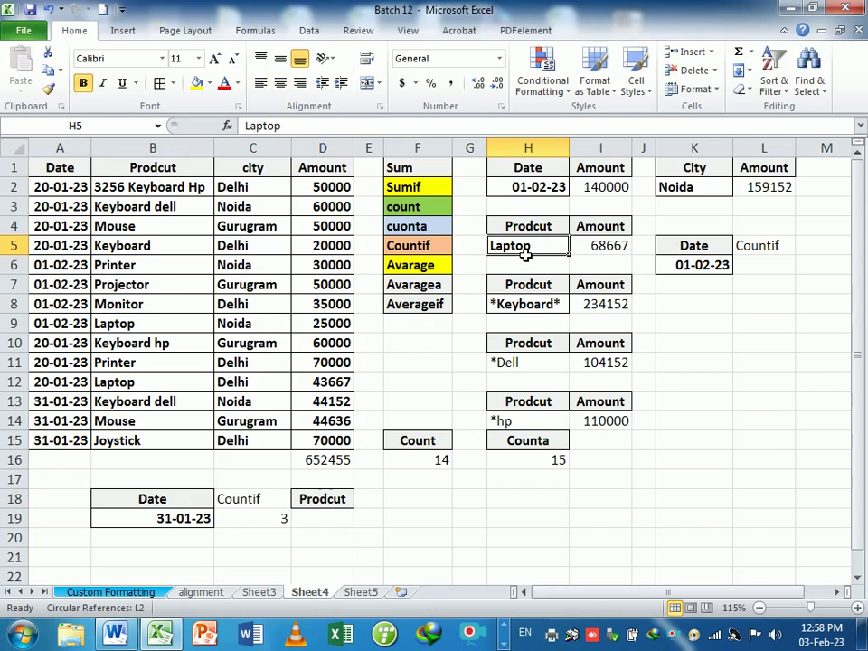
key("ctrl+c")
left_click(324, 524)
key("Return")
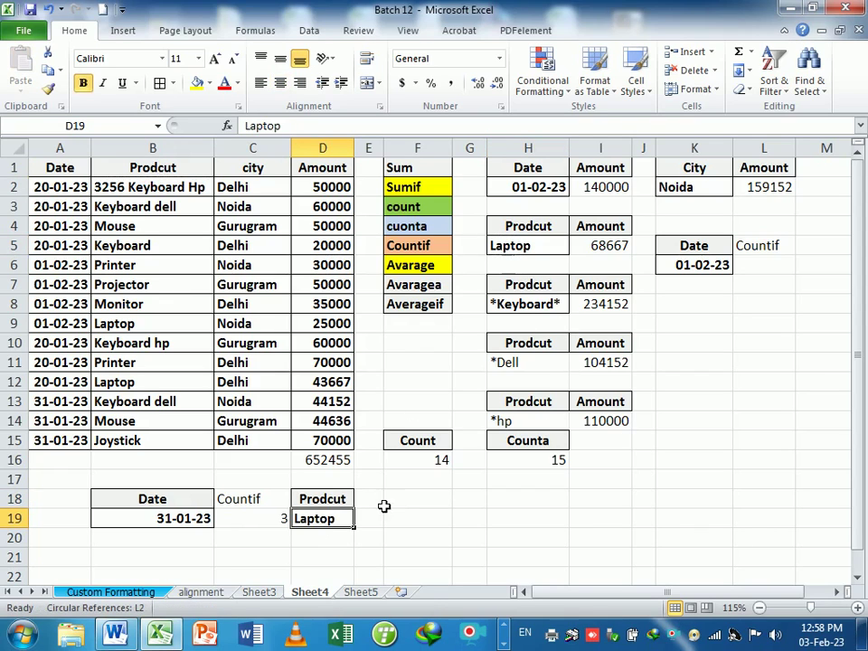
Enter the label Countif in F18 for the product count.
left_click(387, 499)
type("Cuopn")
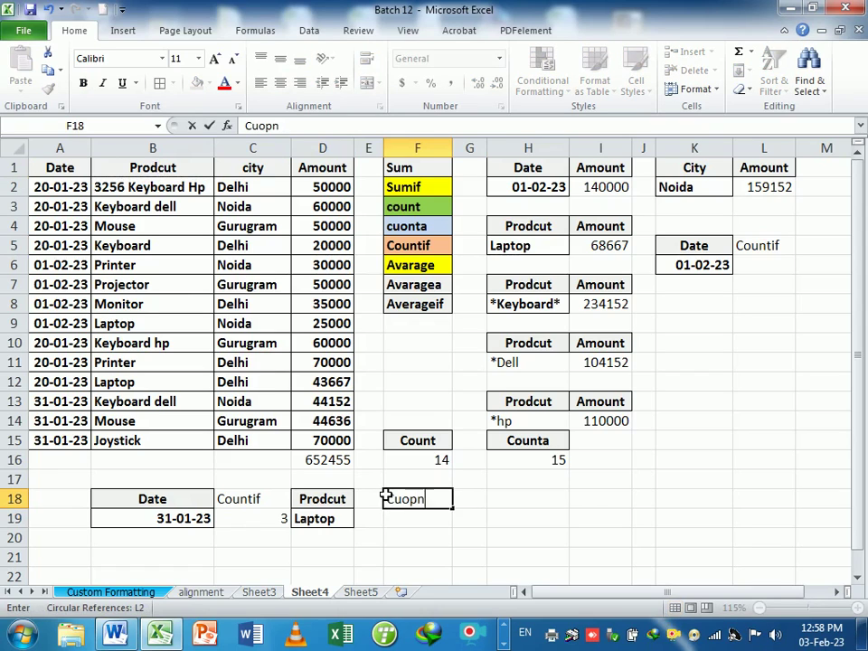
key("BackSpace")
key("BackSpace")
key("BackSpace")
key("BackSpace")
type("ountif")
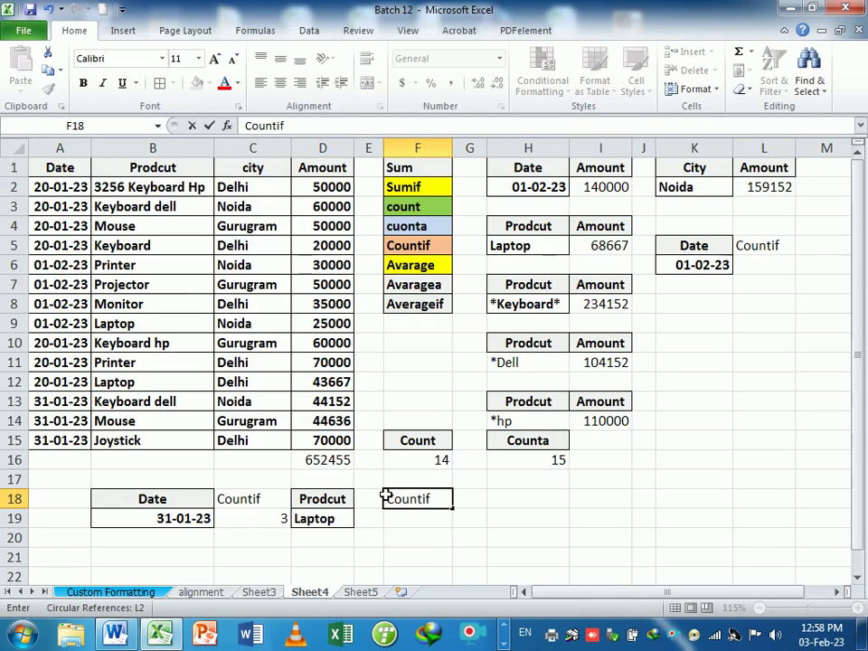
key("Return")
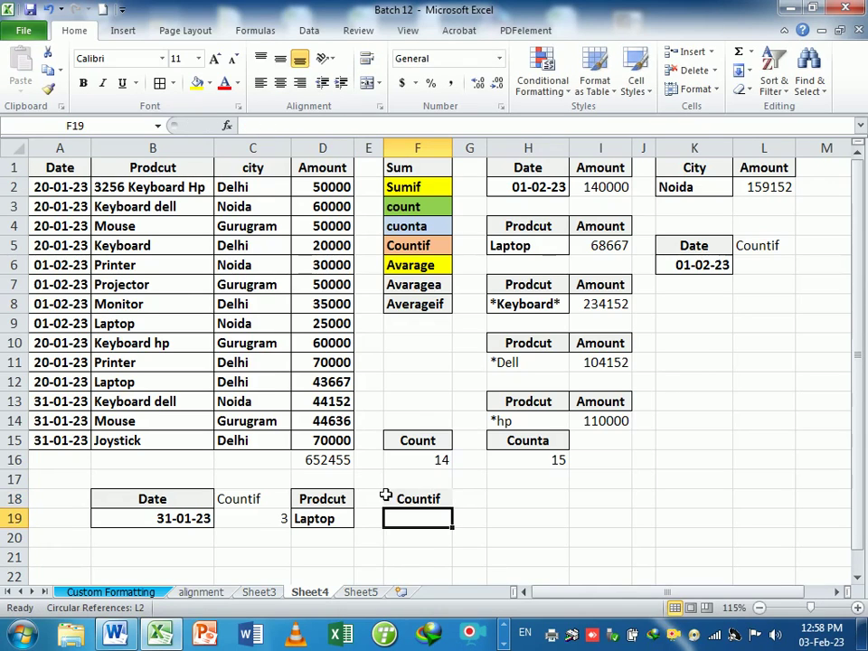
Enter =COUNTIF(B1:B15,D19) in F19 to count the sales rows matching the product criterion.
type("=count")
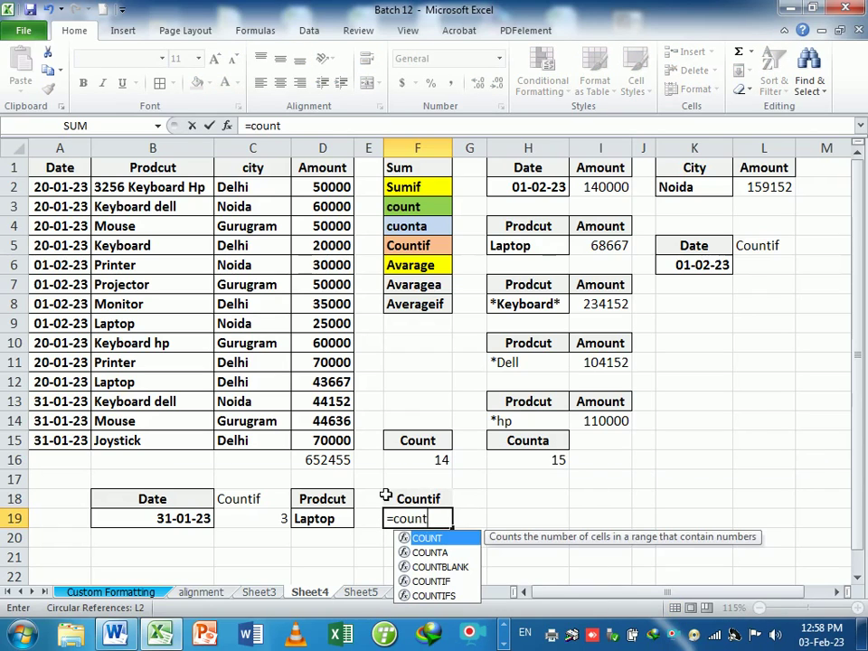
key("Down")
key("Down")
key("Down")
key("Tab")
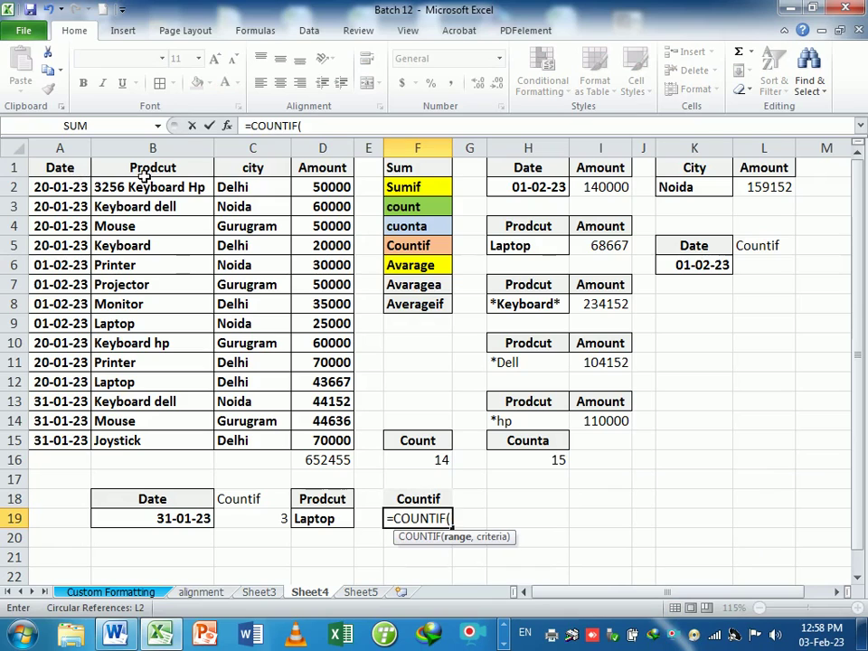
left_click_drag(147, 170, 171, 446)
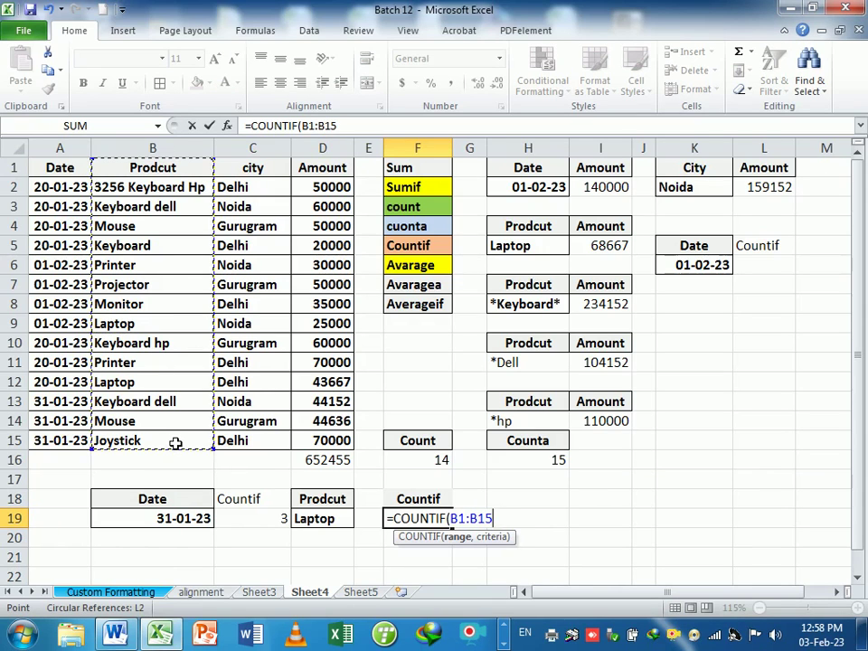
type(",")
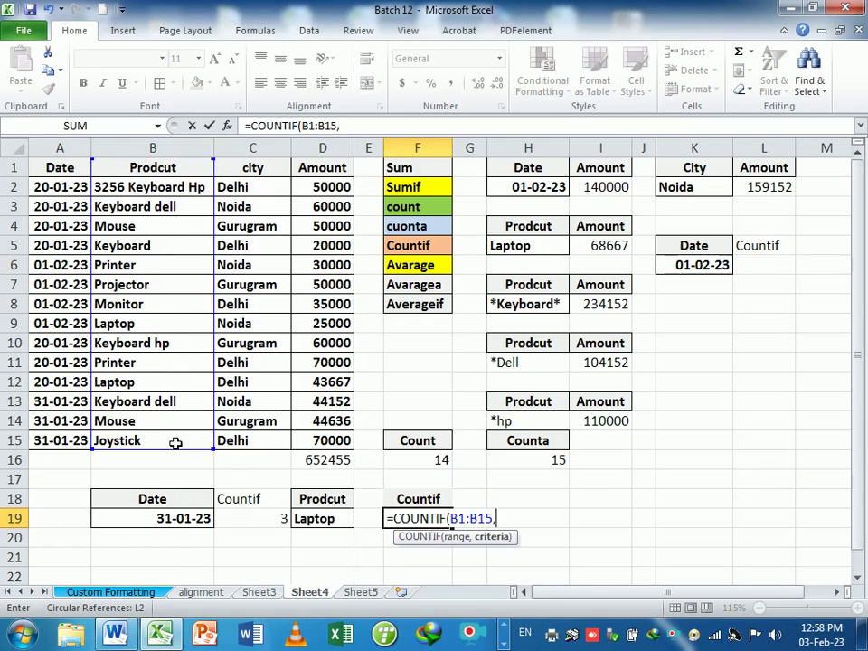
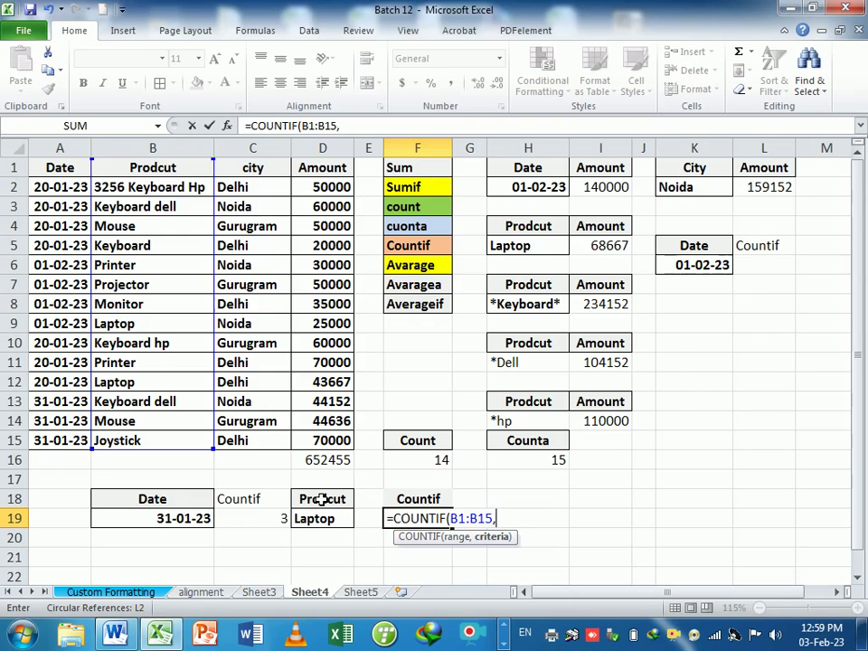
key("super+p")
key("super+p")
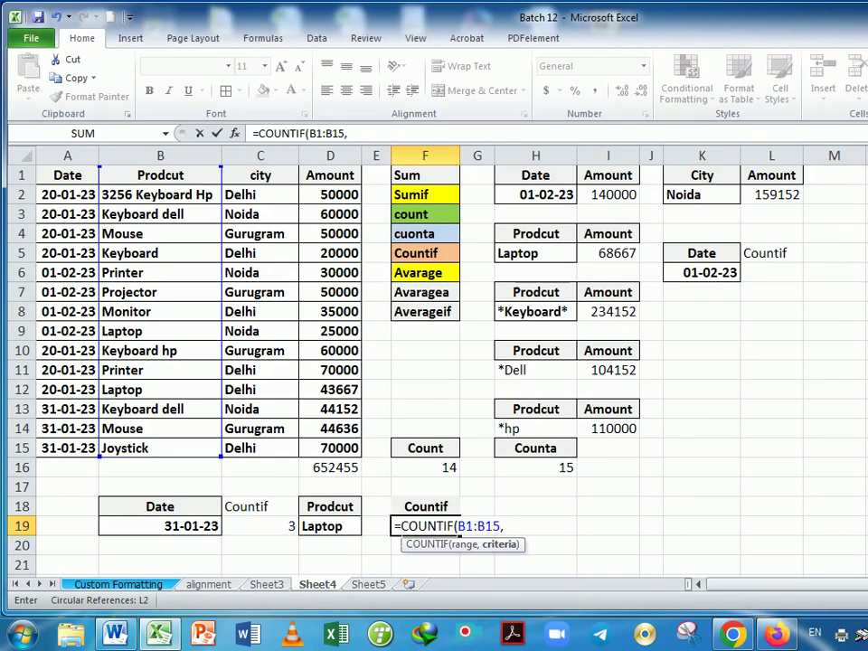
left_click(353, 528)
key("Return")
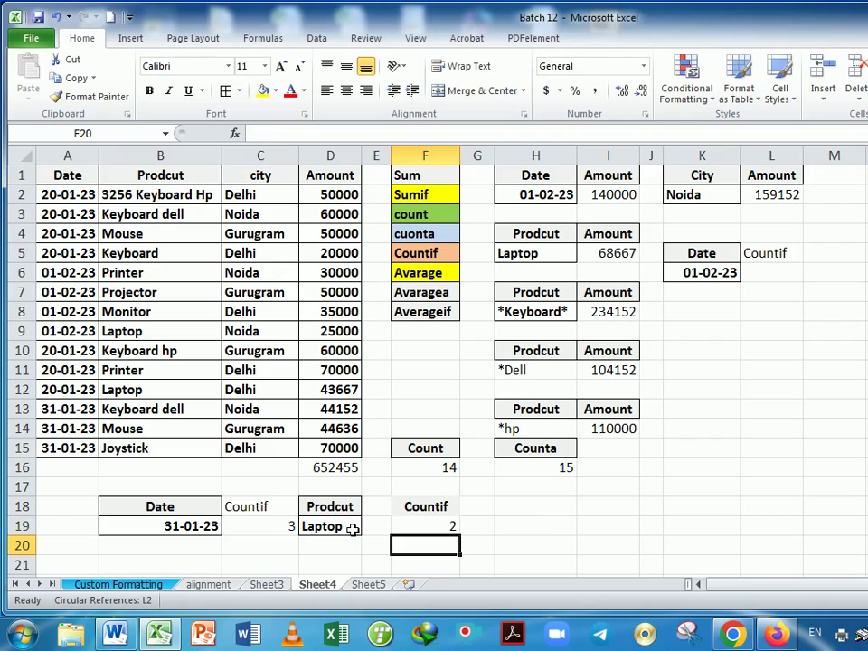
Copy Joystick from B15 into D19 to test the product count with it.
left_click(152, 457)
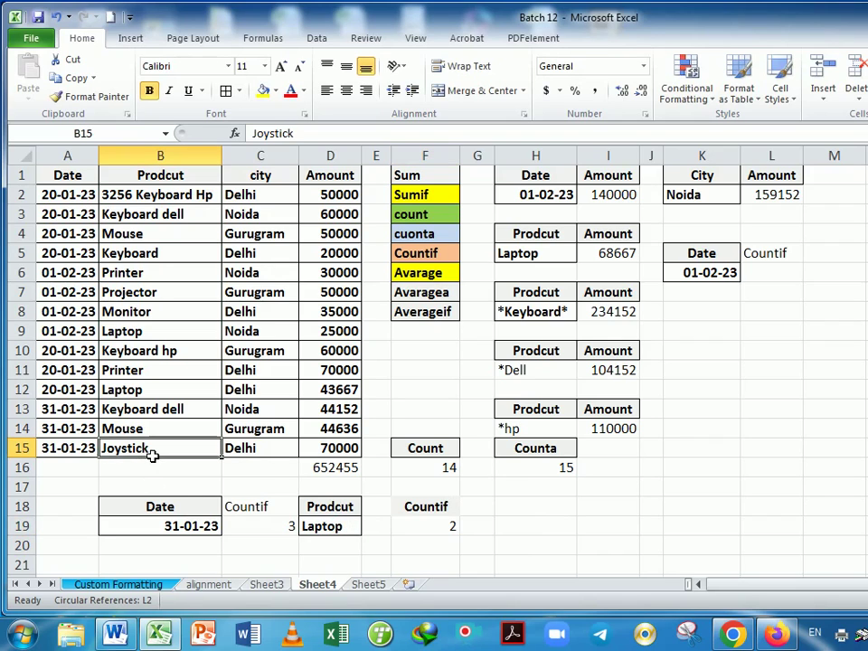
key("ctrl+c")
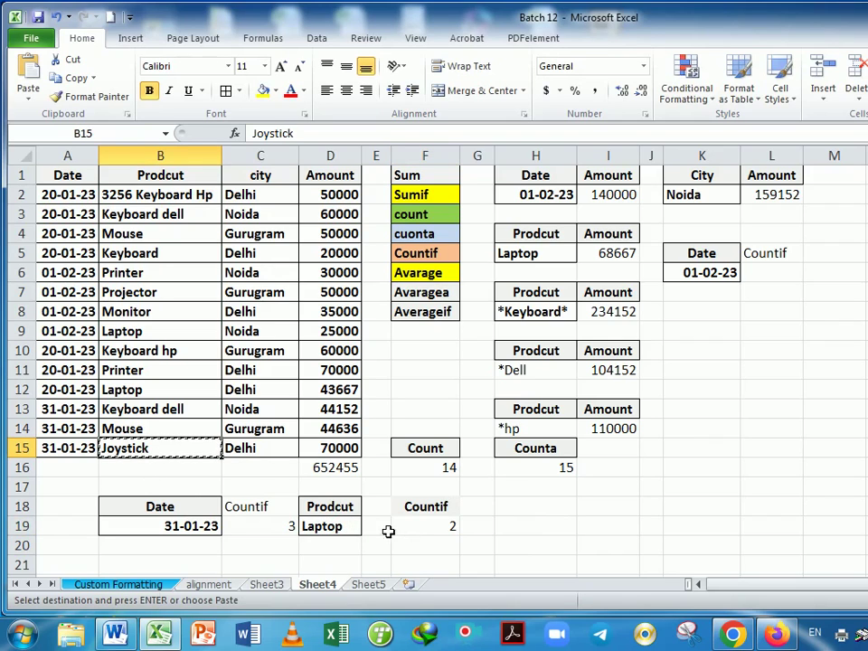
left_click(335, 535)
key("Return")
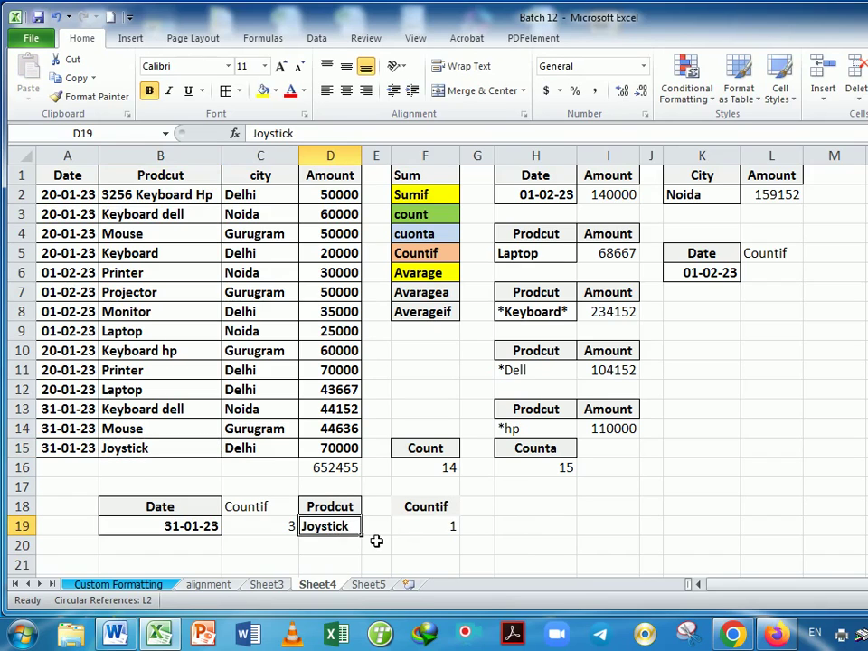
Replace the product criterion in D19 with Printer copied from B11.
left_click(164, 371)
key("ctrl+c")
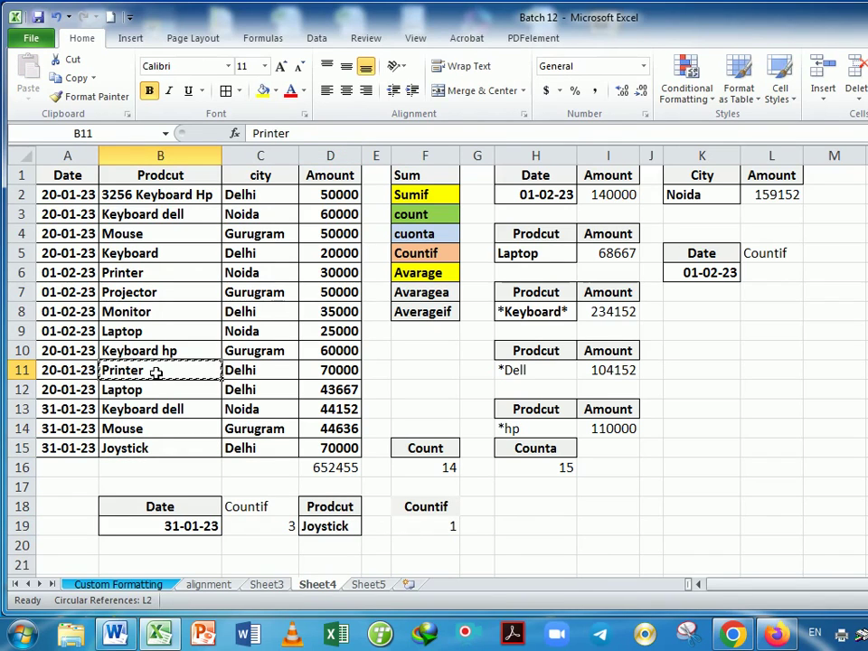
left_click(329, 528)
key("Return")
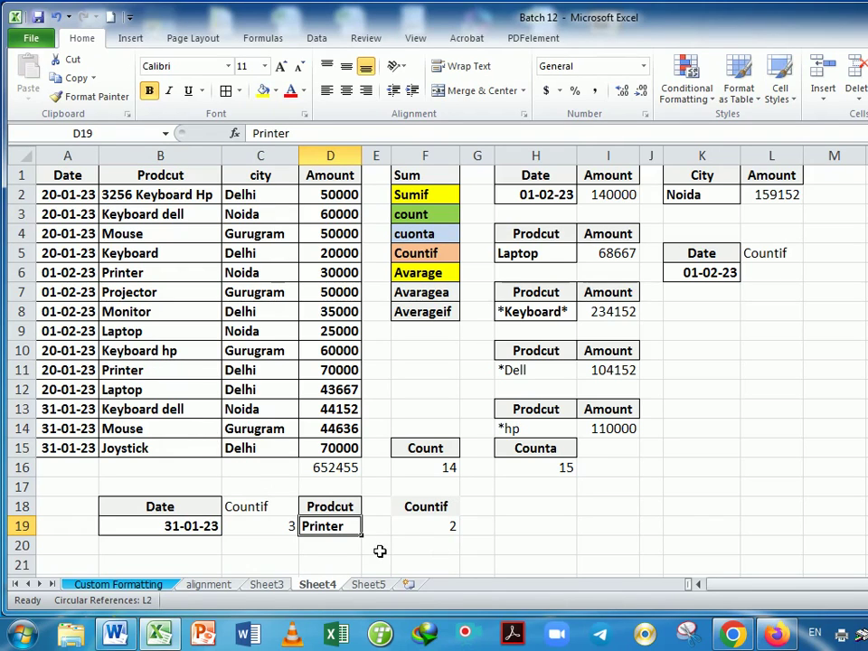
Enter Dell as the product criterion in D19 and prefix it with a wildcard to make it *Dell.
type("Dell")
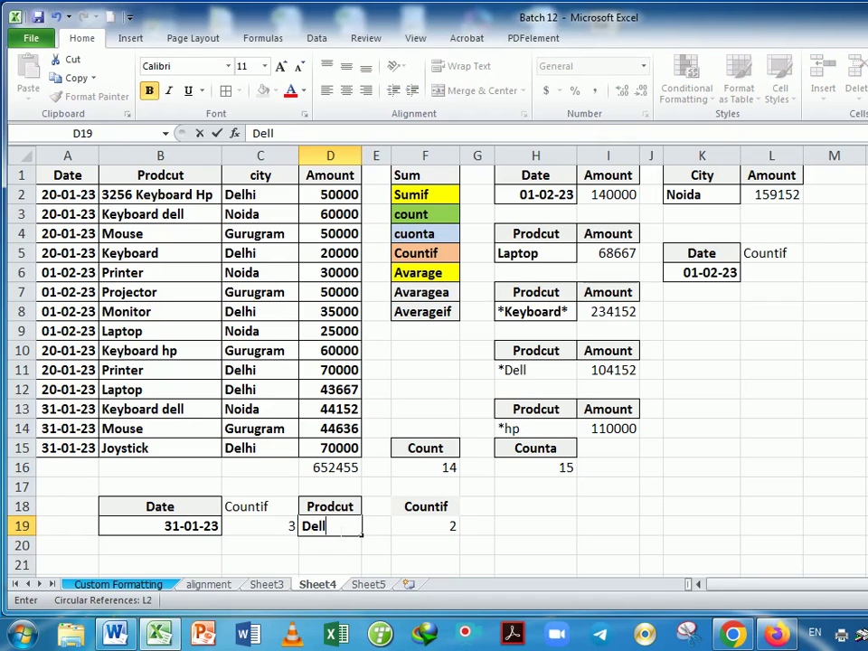
key("Up")
left_click(339, 529)
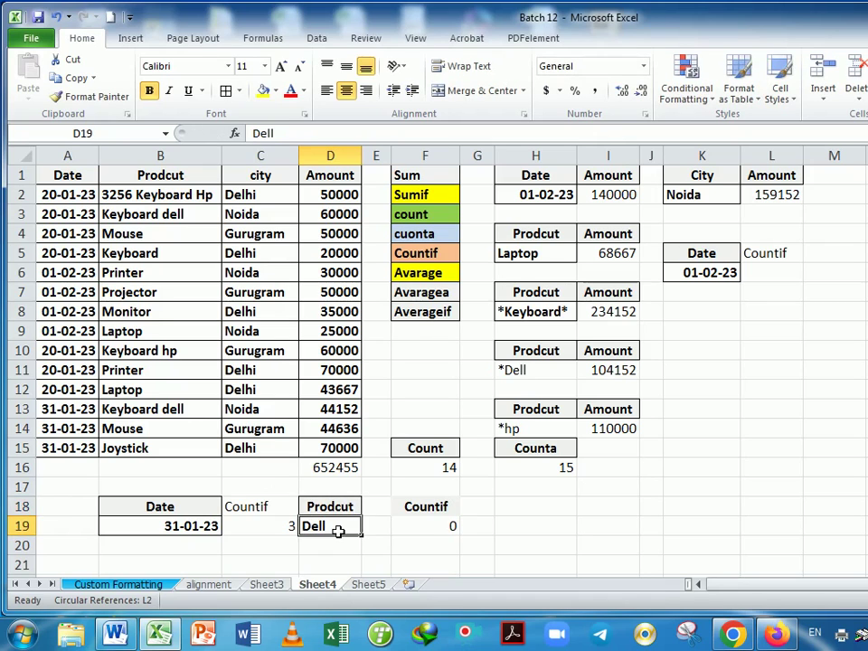
key("F2")
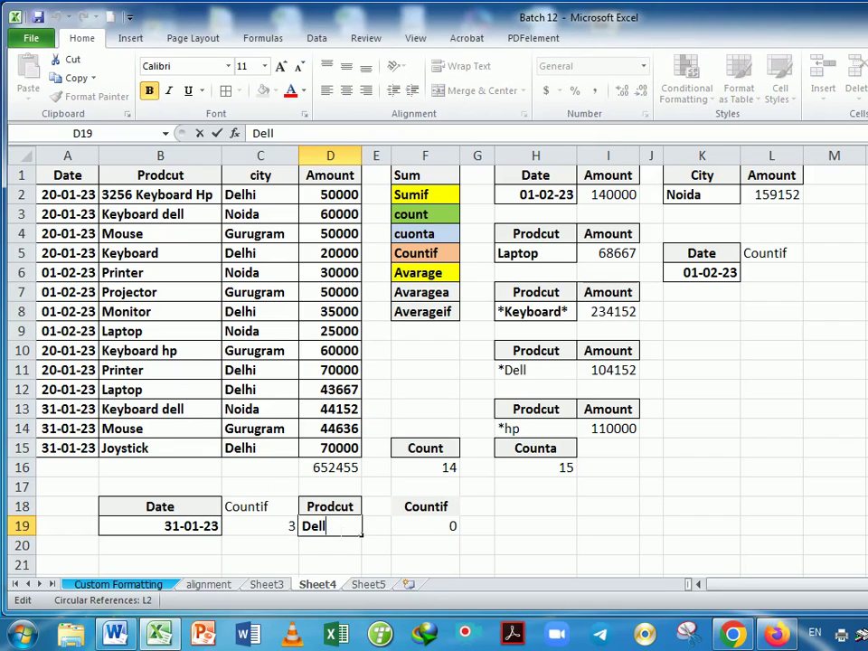
key("Left")
key("Left")
key("Left")
key("Left")
type("*")
key("Return")
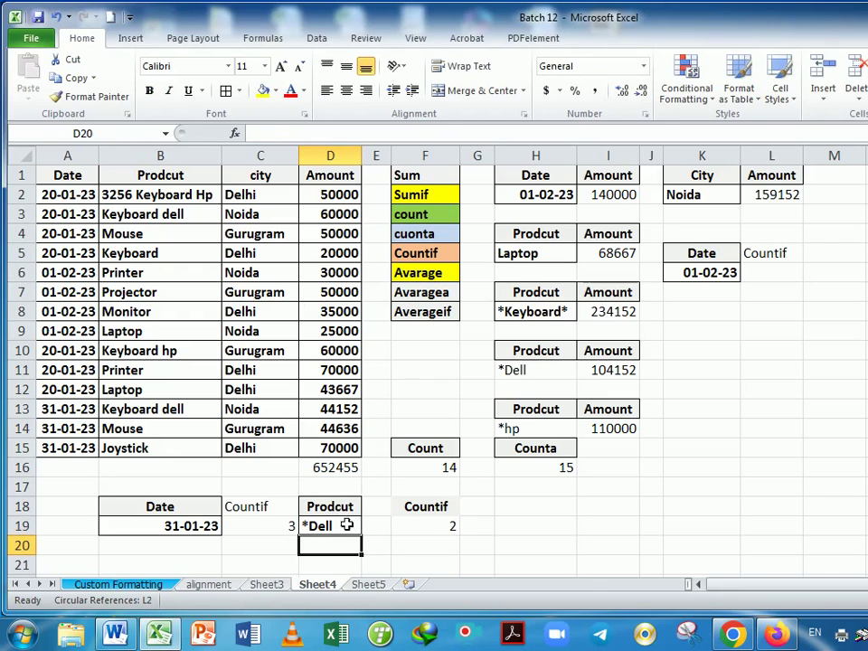
Change the product criterion in D19 to *hp to count products ending in hp.
left_click(350, 529)
double_click(350, 529)
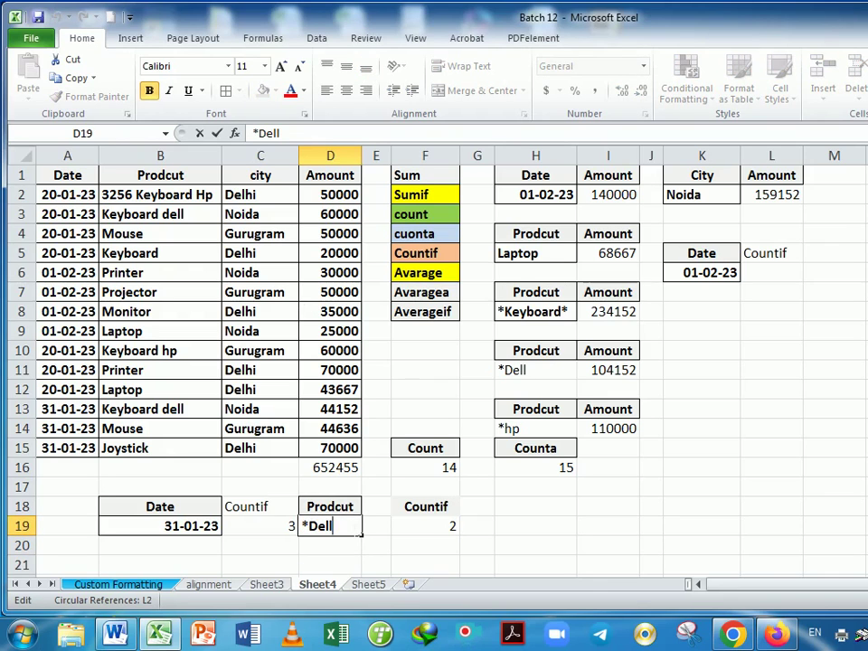
key("BackSpace")
key("BackSpace")
key("BackSpace")
key("BackSpace")
type("hp")
key("Return")
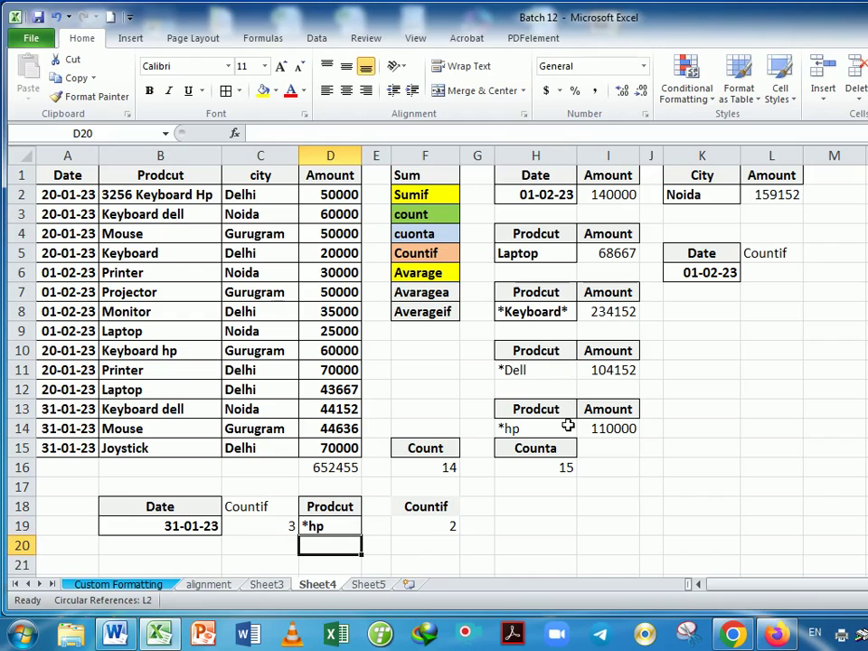
Copy the City heading and Noida criterion from K1:K2 to K8:K9.
left_click(704, 177)
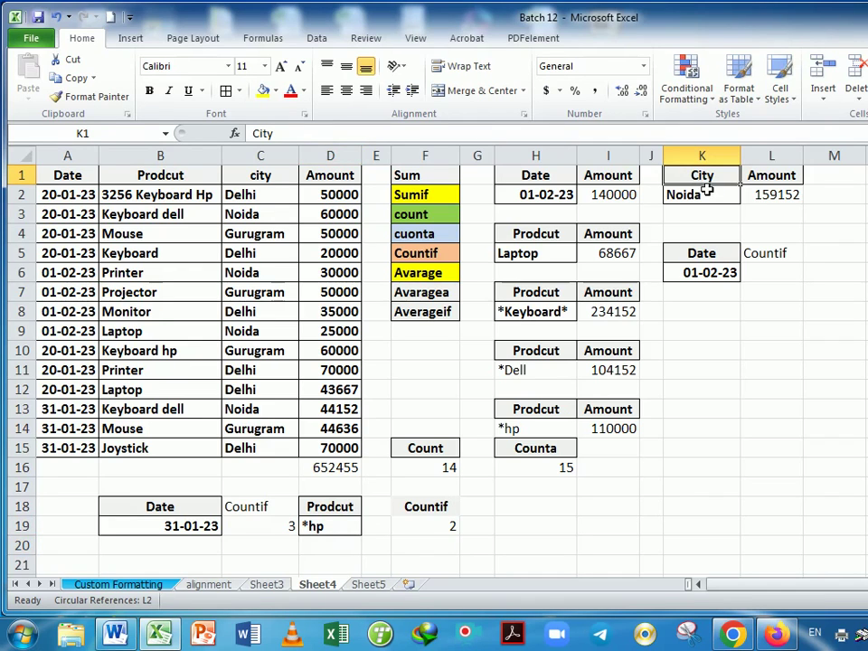
left_click_drag(707, 190, 711, 193)
key("ctrl+c")
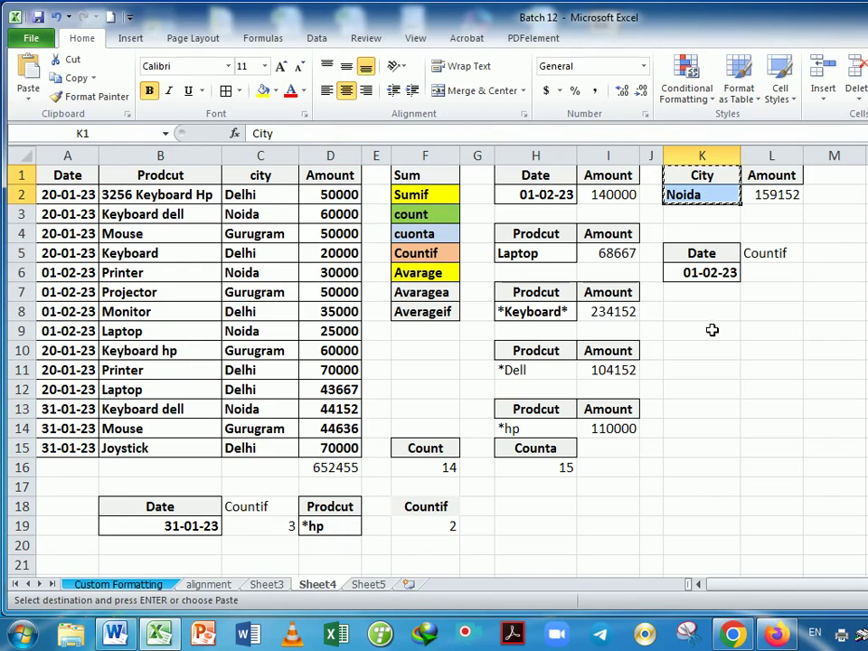
left_click(711, 312)
key("Return")
left_click(717, 358)
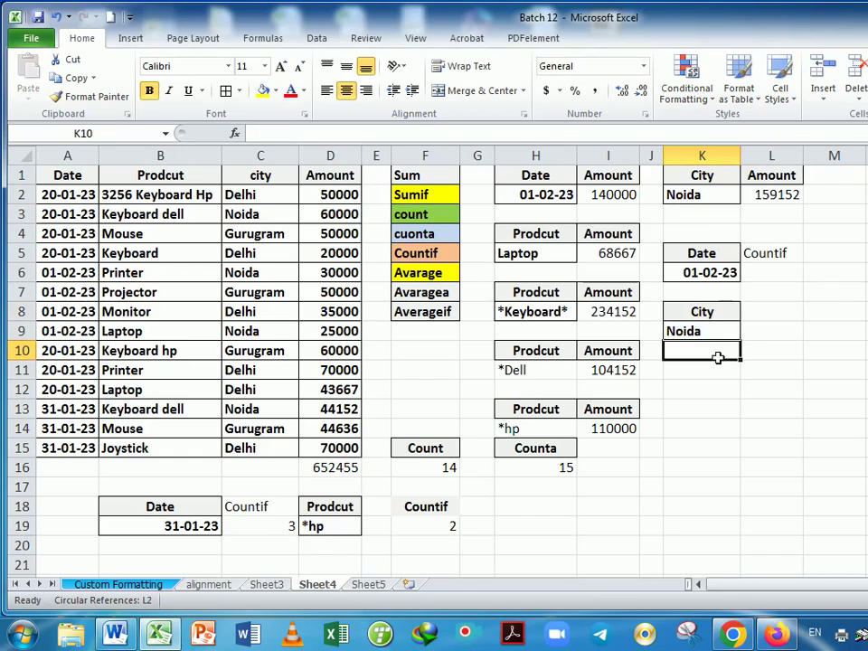
Copy the Countif label from L5 to L8 beside the new City heading.
left_click(768, 314)
left_click(773, 257)
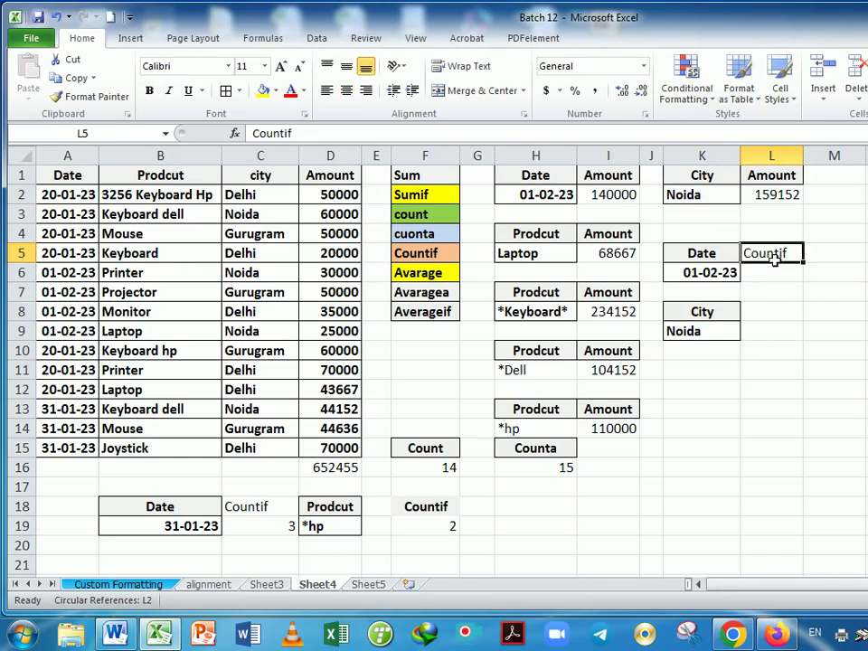
key("ctrl+c")
left_click(773, 314)
key("Return")
Enter =COUNTIF(C1:C15,K9) in L9 to count the sales rows matching the city criterion.
left_click(751, 333)
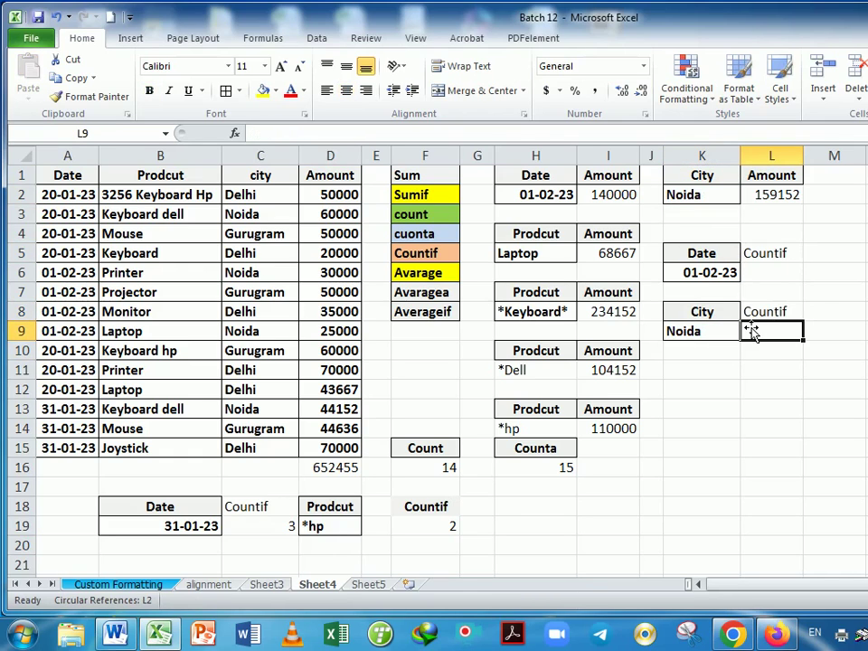
type("=count")
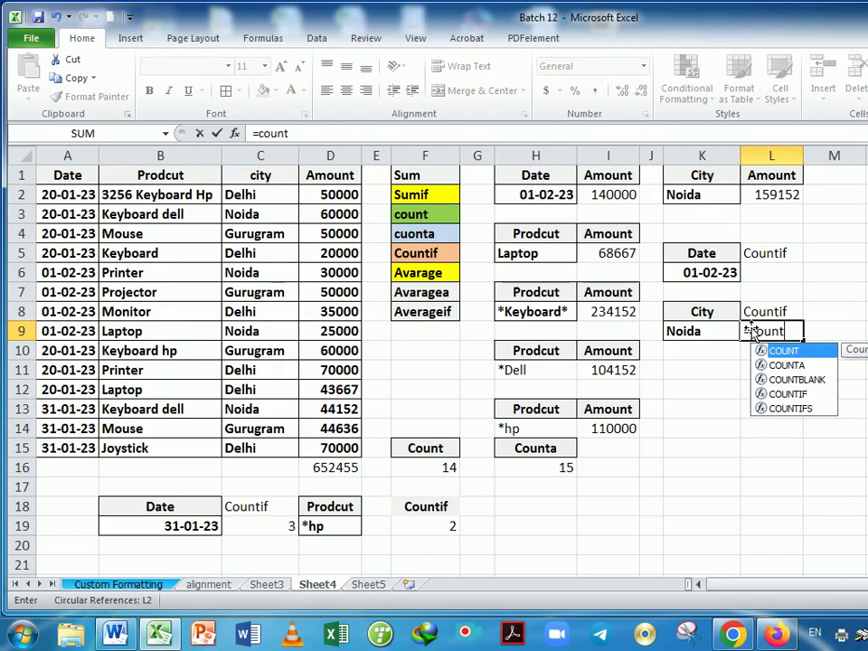
key("Down")
key("Down")
key("Down")
key("Tab")
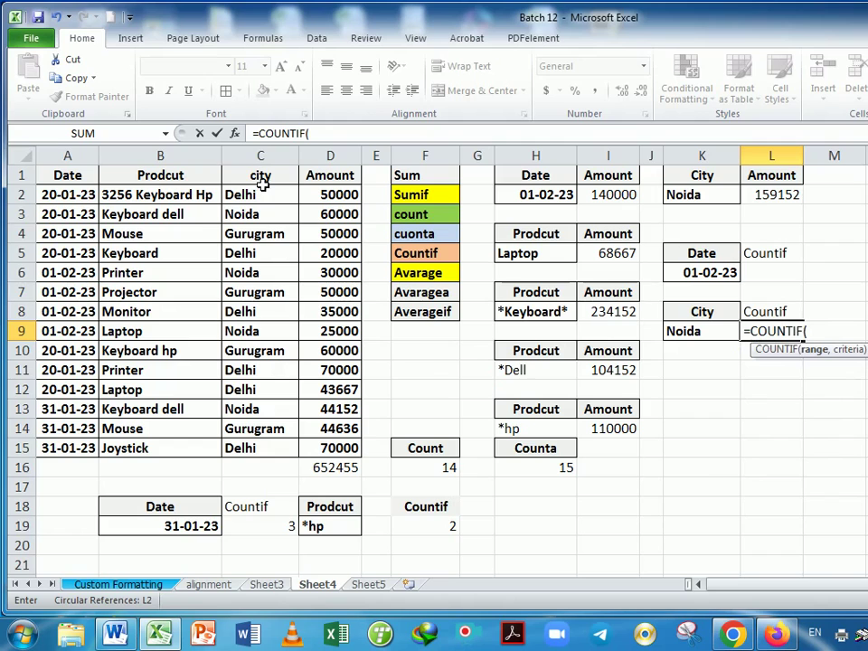
left_click_drag(261, 183, 271, 454)
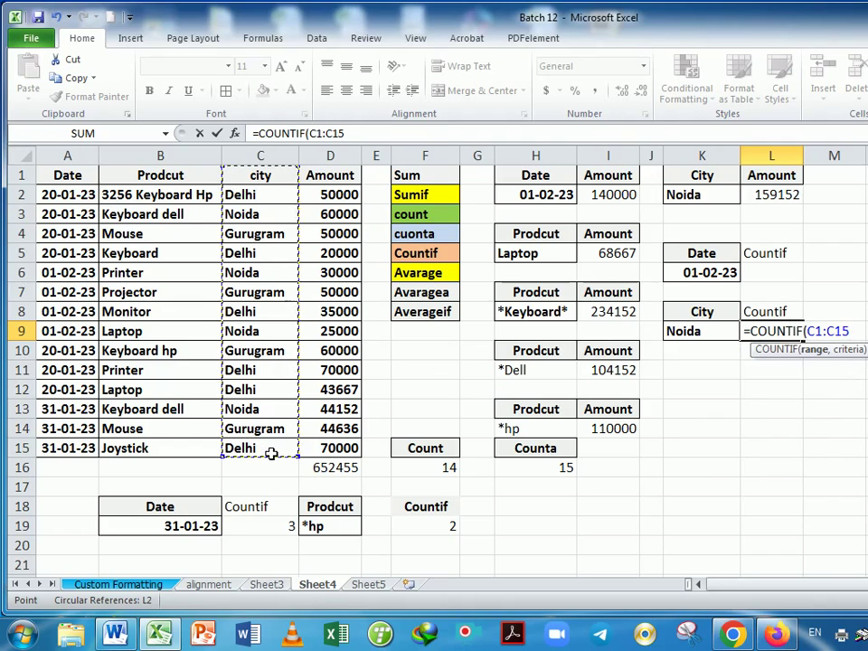
type(",")
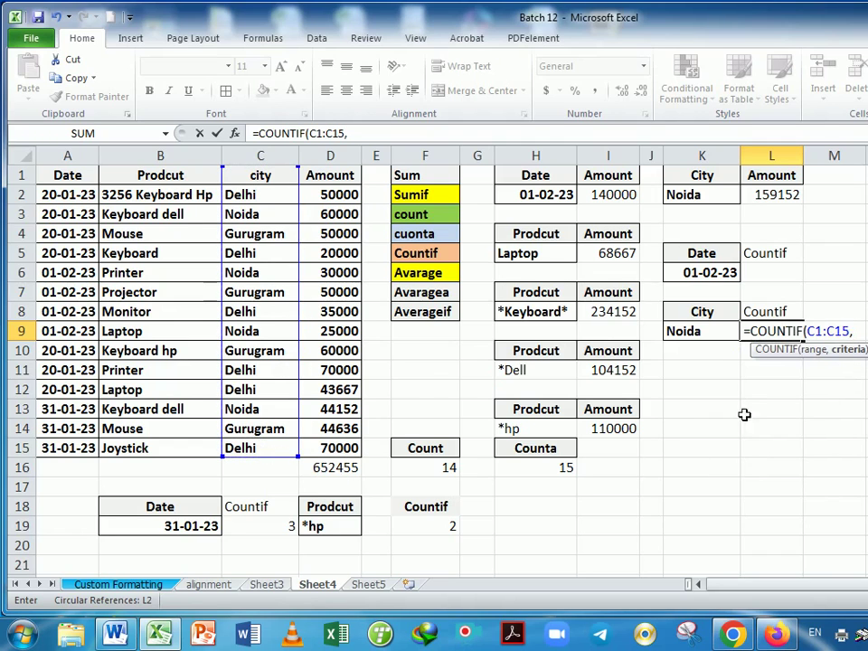
left_click(704, 333)
key("Return")
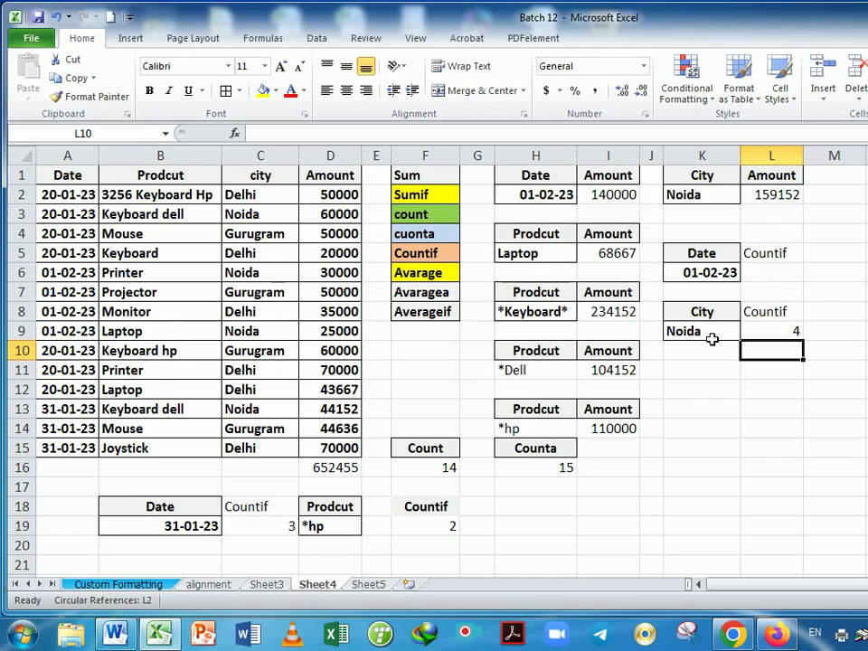
Replace the city criterion in K9 with Delhi copied from C8.
left_click(290, 321)
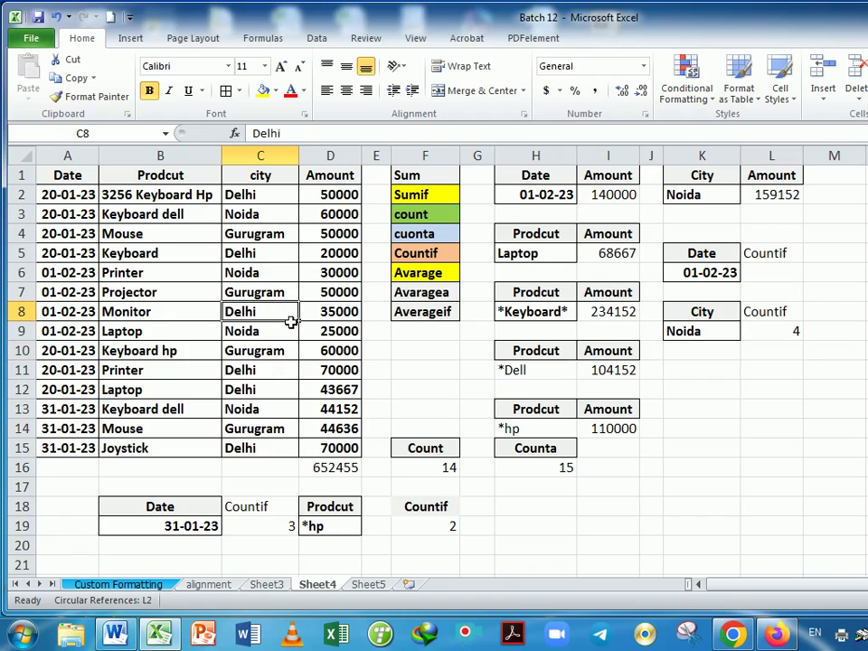
key("ctrl+c")
left_click(695, 337)
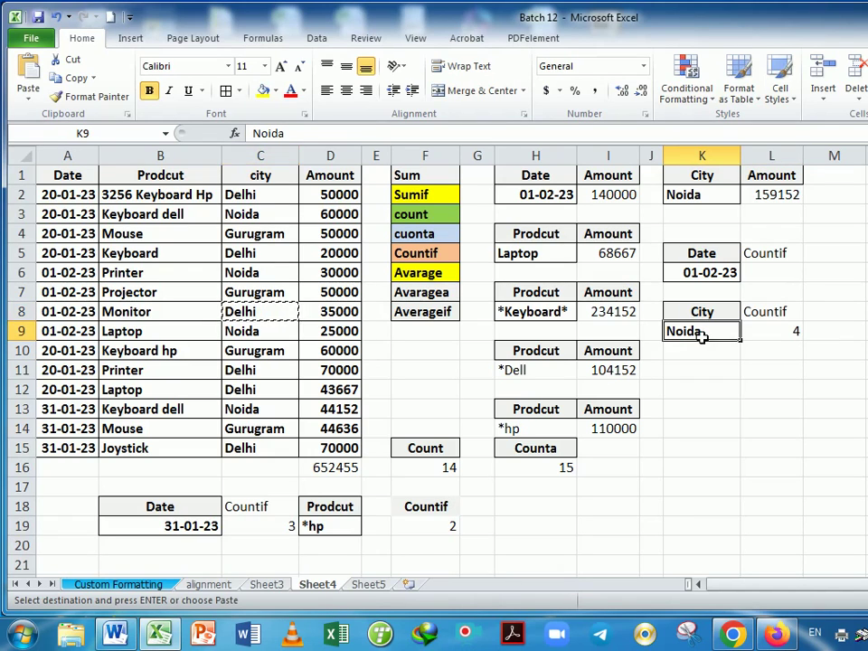
key("Return")
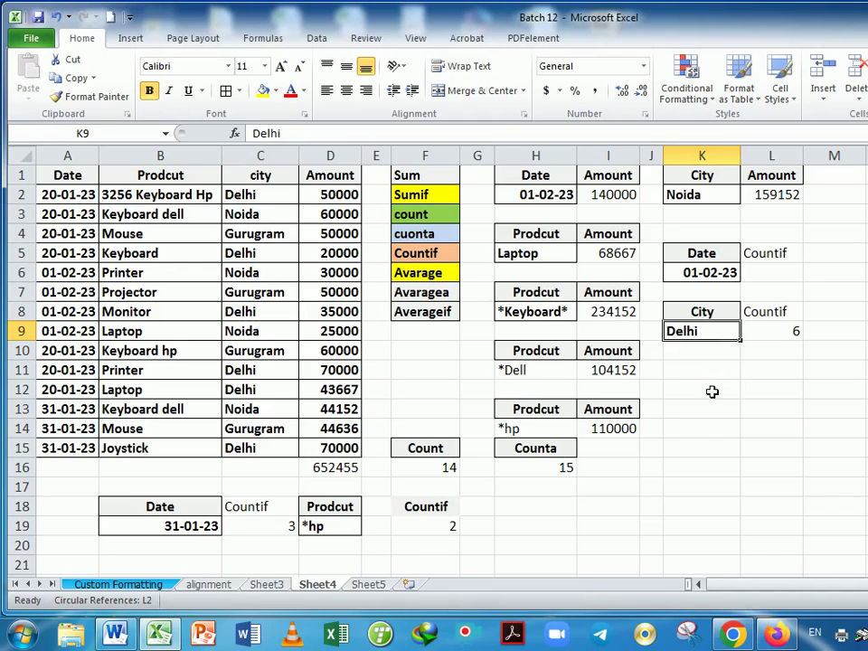
Enter 452 in L11 and =L11/5 in L12 as an averaging example, and clear the sample cells.
left_click(719, 429)
left_click(749, 394)
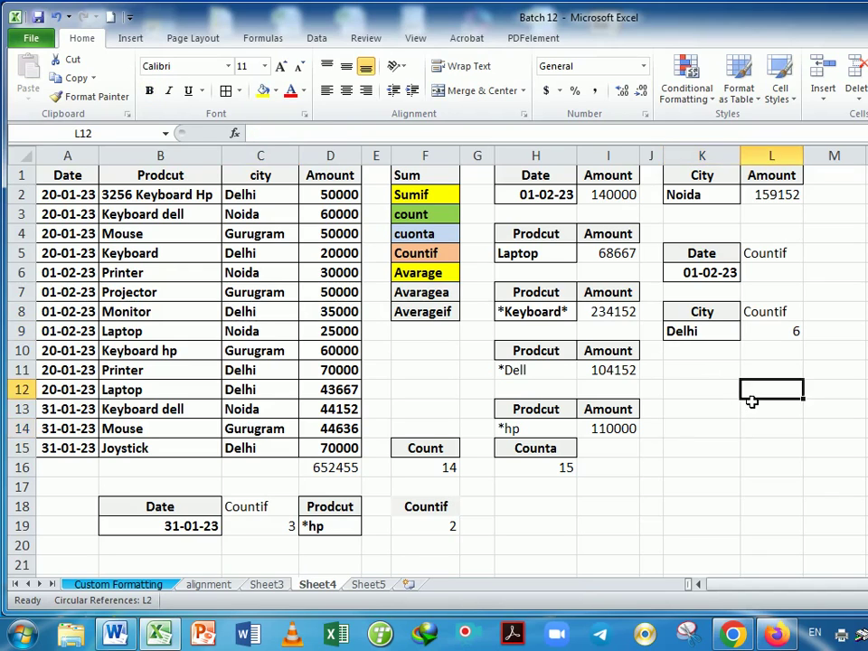
left_click(770, 376)
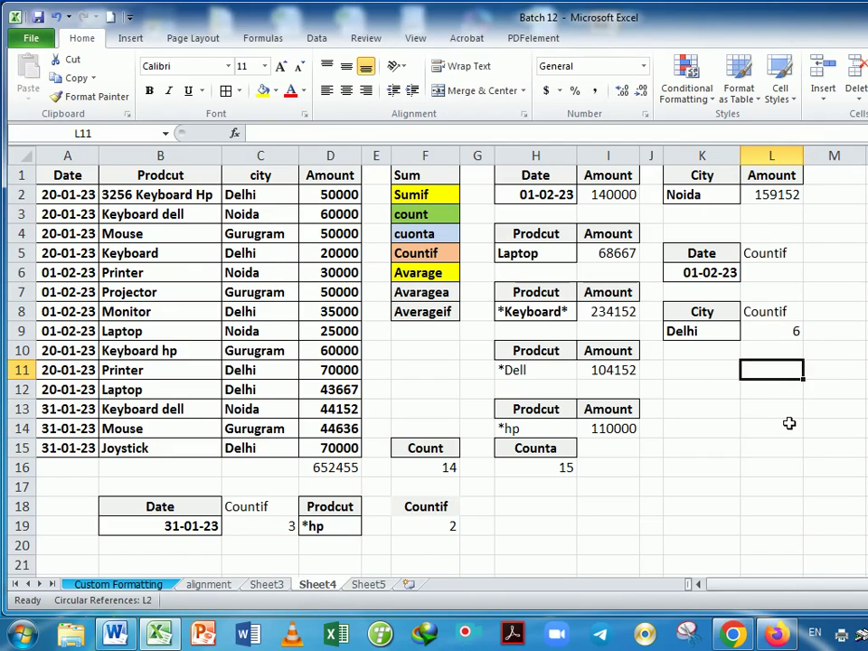
type("452")
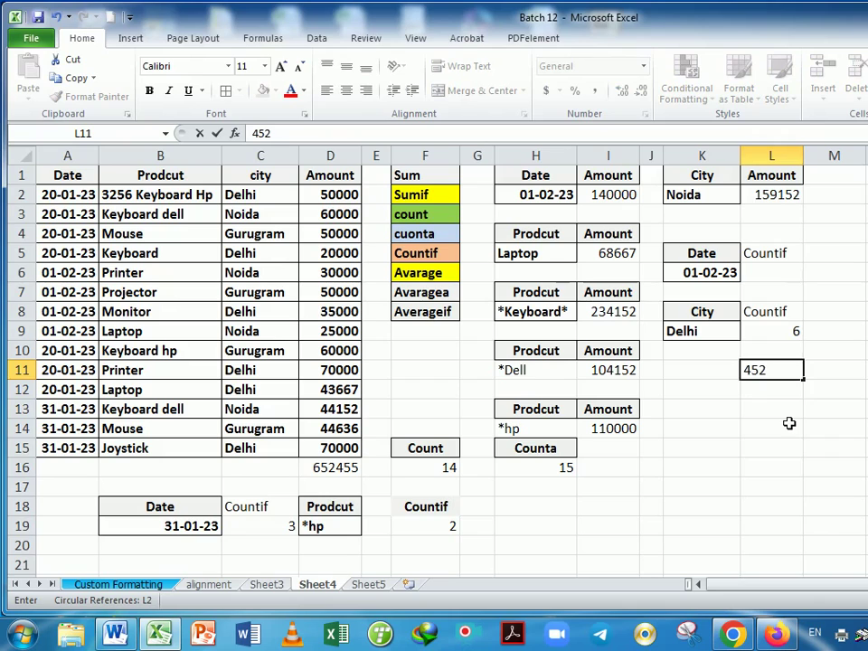
key("Return")
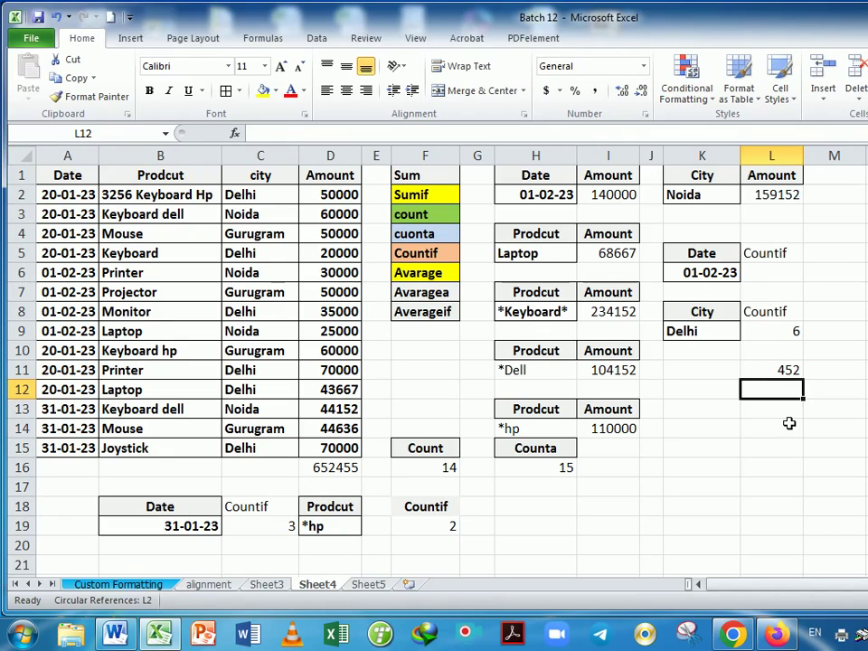
type("=")
key("Up")
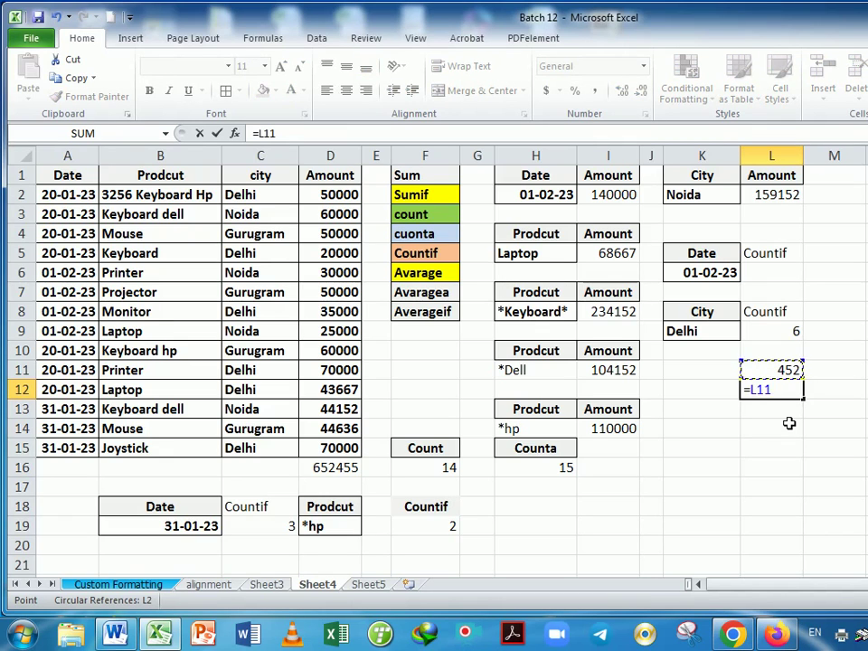
type("/5")
key("Return")
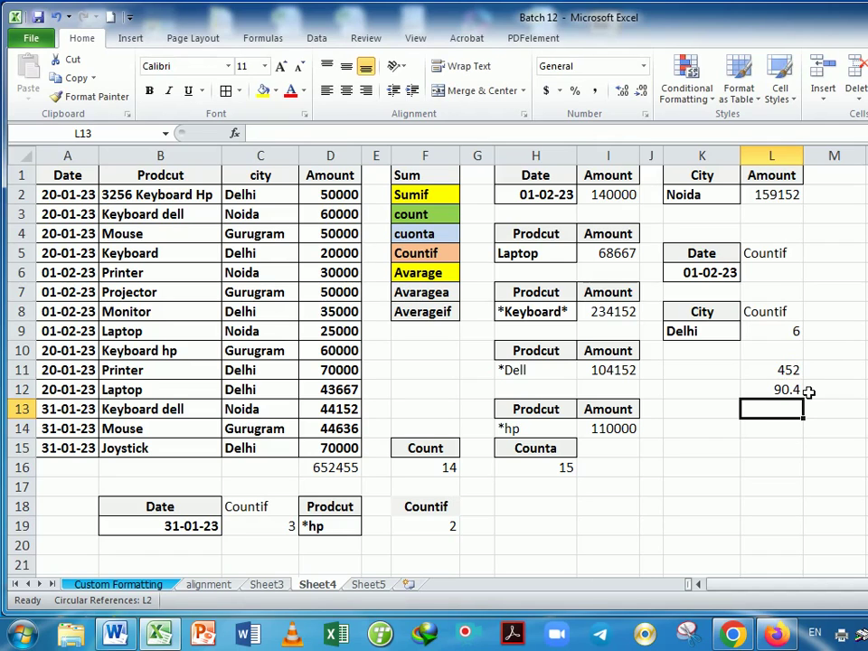
left_click_drag(775, 373, 785, 417)
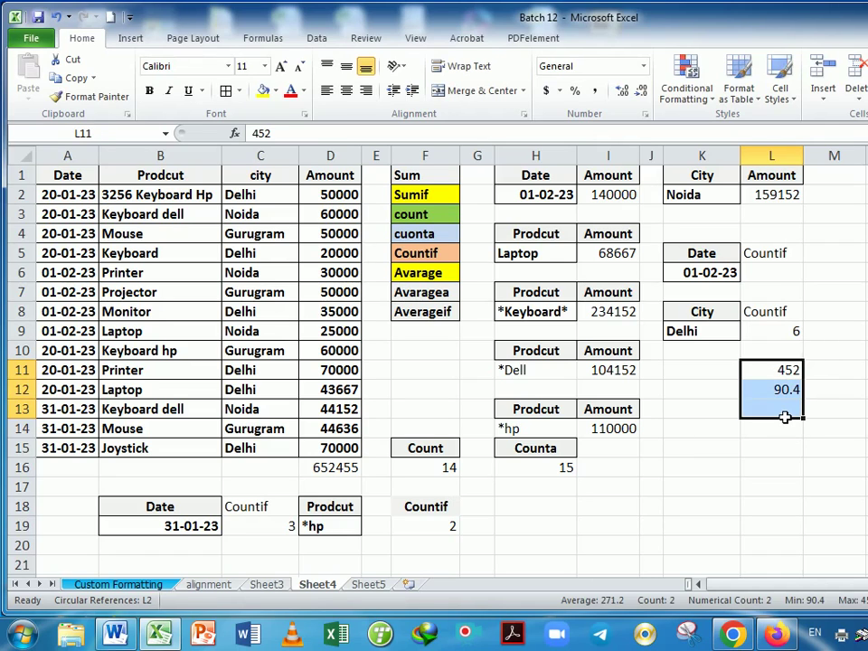
key("Delete")
Clear the amount total in D16 and check the sales amounts in D2:D15.
left_click_drag(340, 194, 343, 457)
left_click(343, 474)
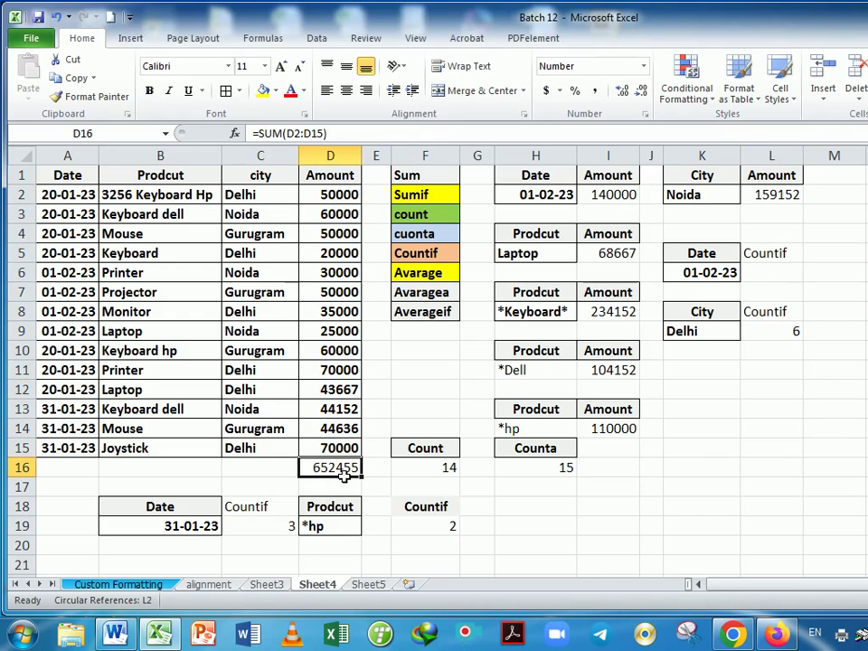
left_click_drag(343, 194, 341, 444)
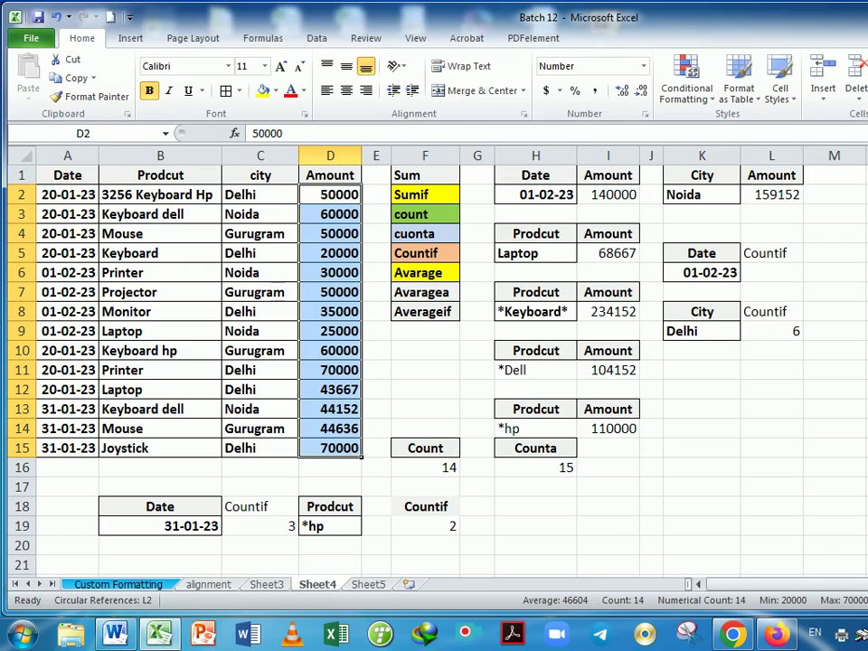
left_click(349, 475)
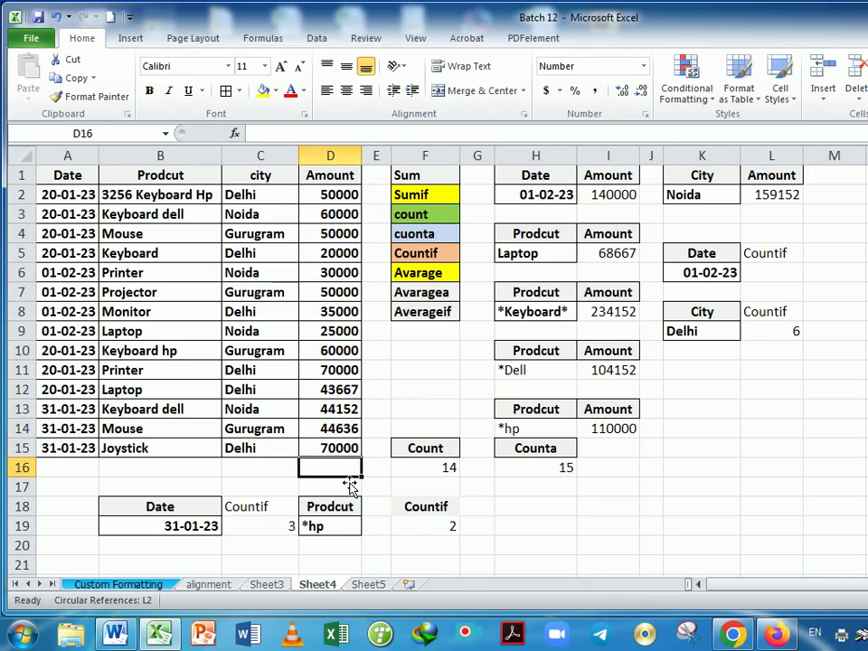
Enter =SUM(D2:D15) in K18 to total the sales amounts.
left_click(705, 514)
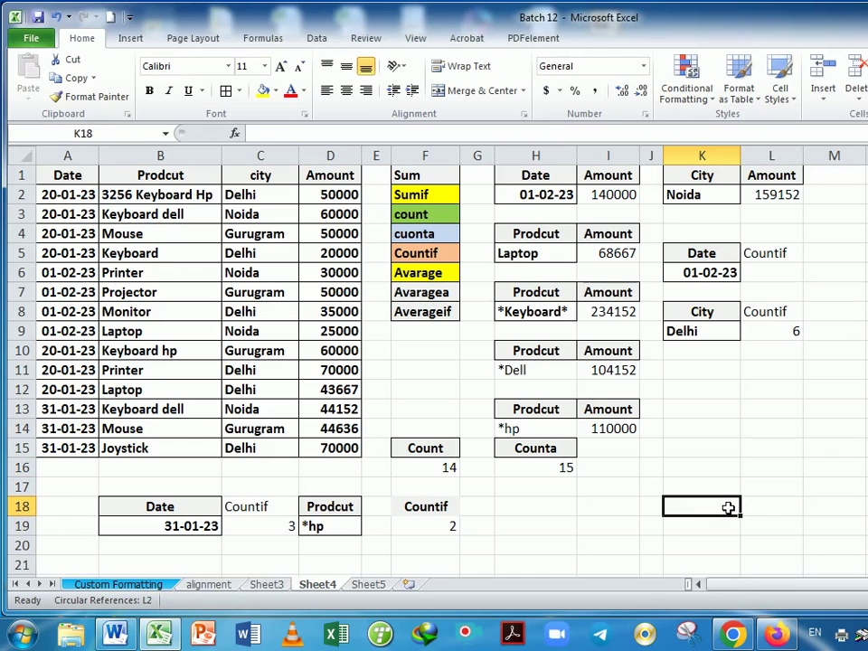
type("=sum")
key("Tab")
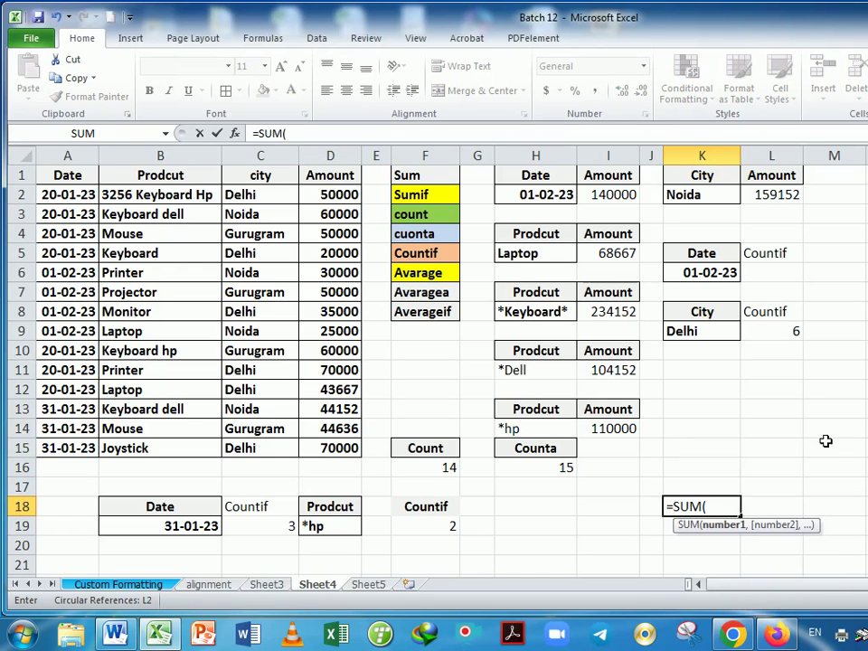
left_click_drag(341, 193, 345, 446)
key("Return")
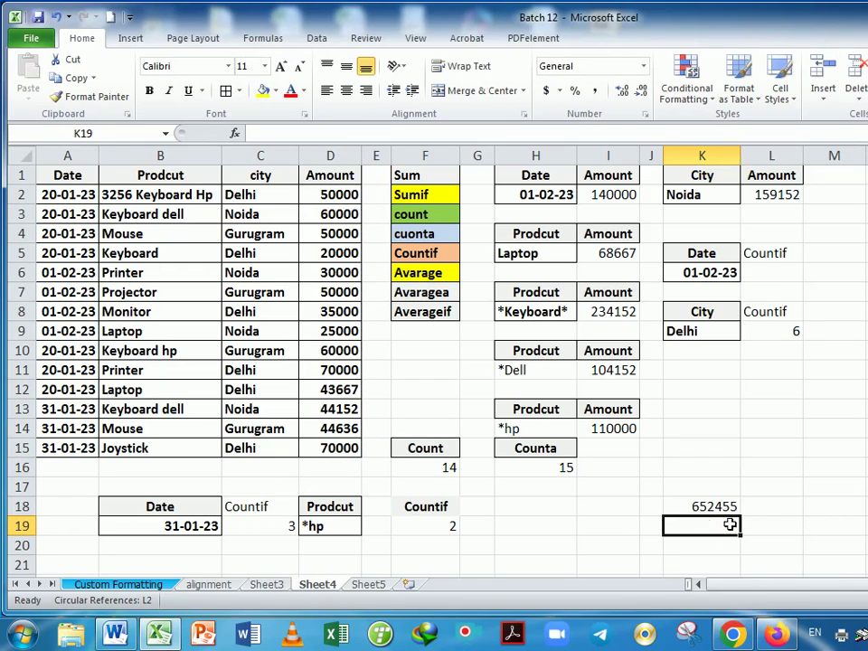
Enter =K18/14 in L18 to work out the average sale manually from the total.
left_click(768, 508)
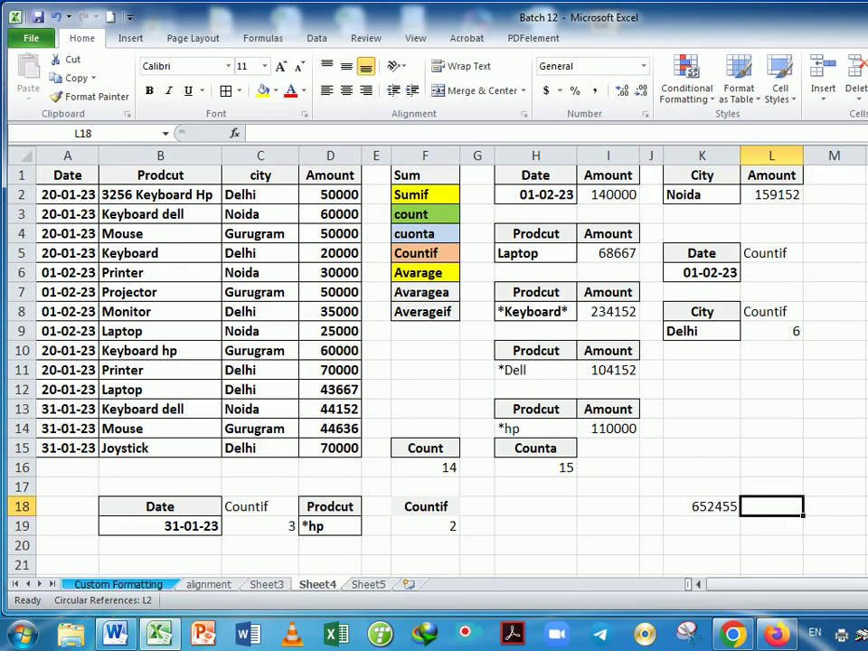
type("=cu")
key("BackSpace")
key("BackSpace")
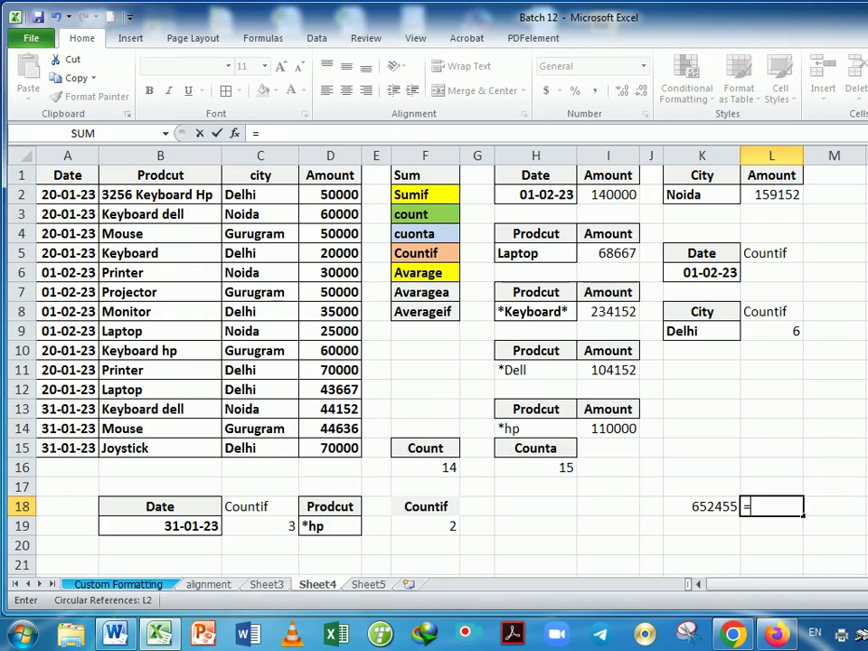
key("Left")
type("/")
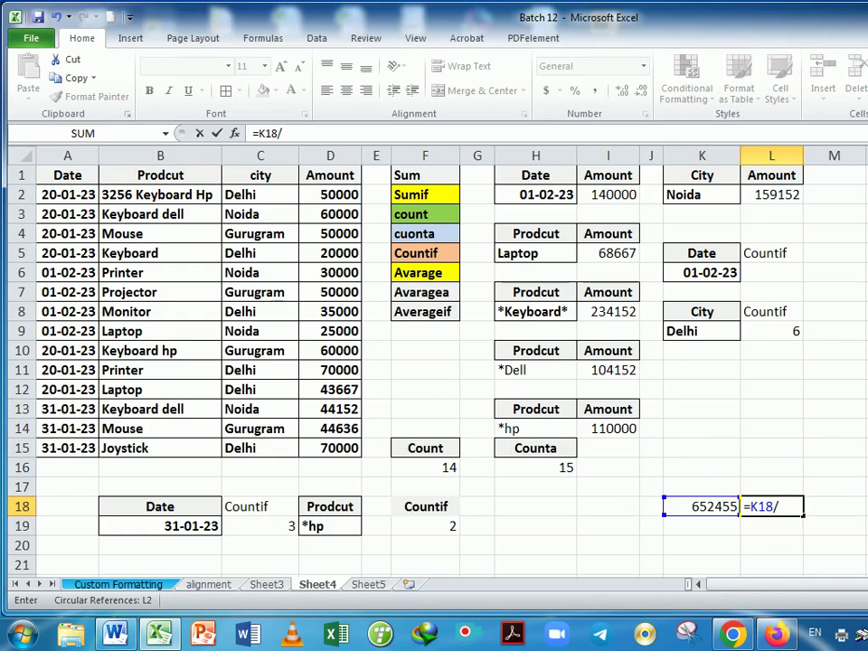
key("Return")
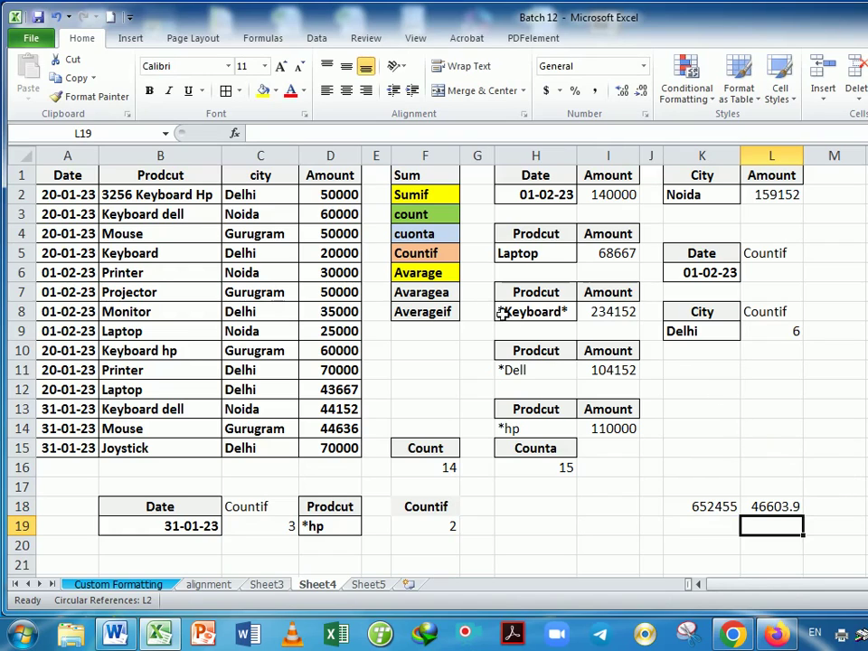
Enter the heading Average in K12.
left_click(446, 274)
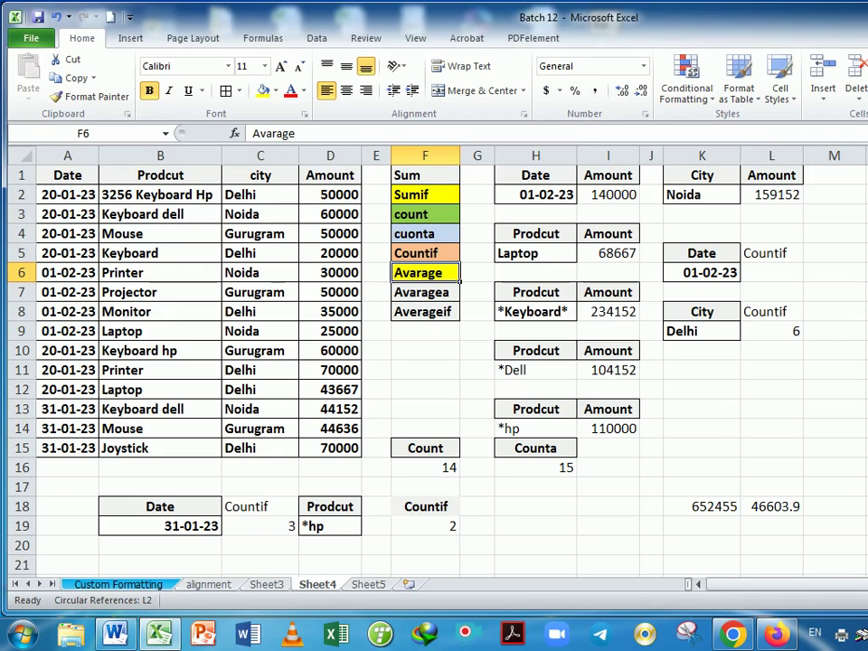
left_click(727, 391)
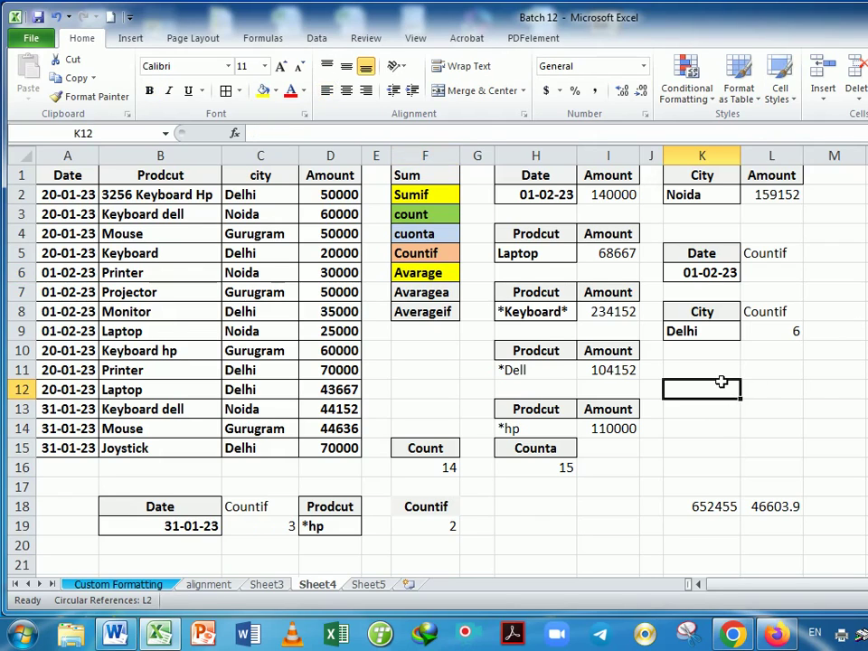
type("Avera")
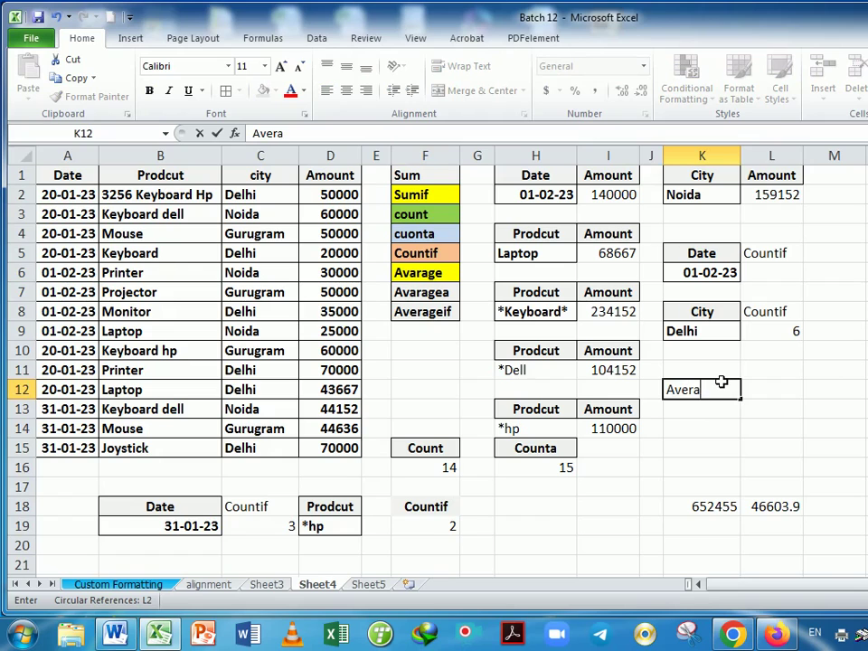
type("ge")
key("Return")
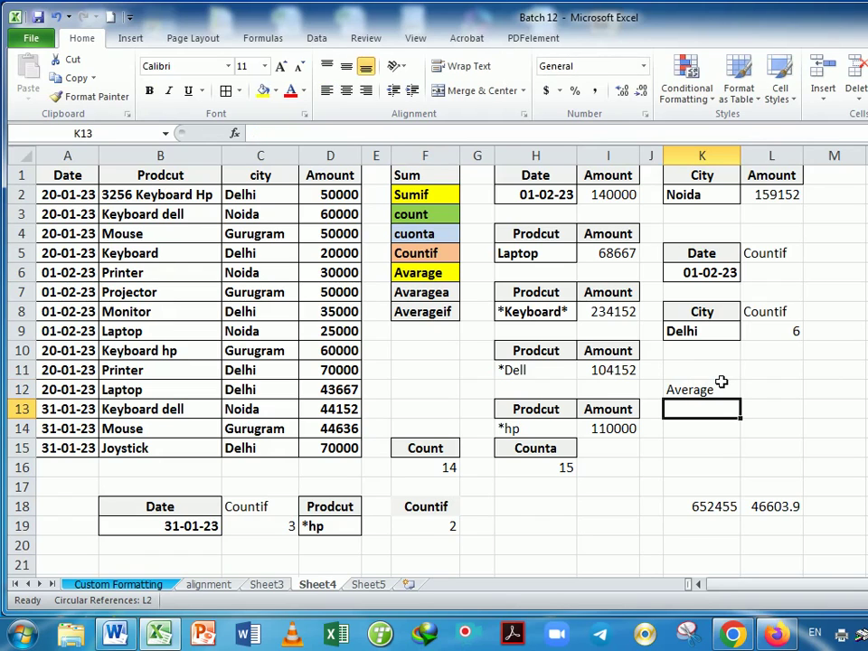
Fill the Average heading cell K12 with yellow.
left_click(727, 393)
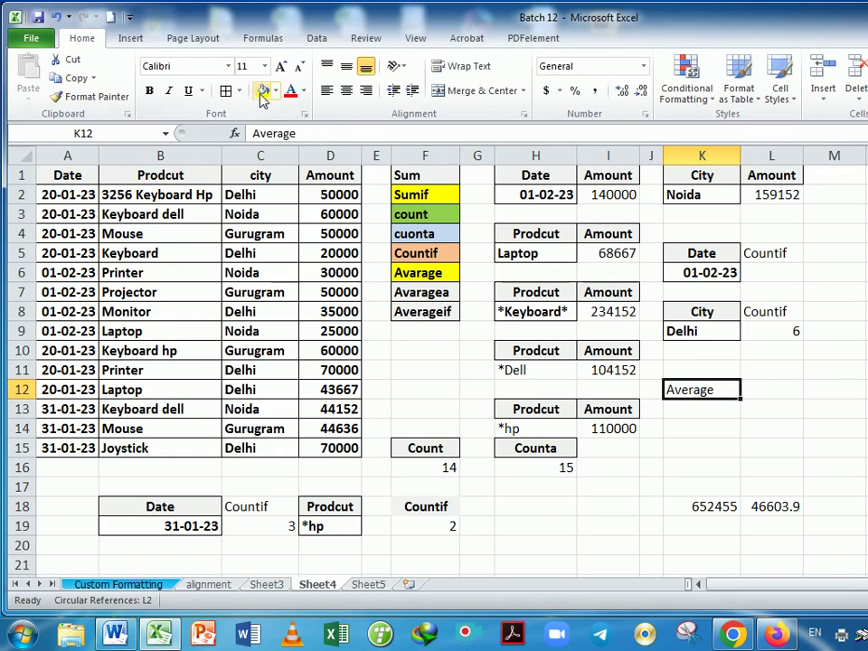
left_click(412, 273)
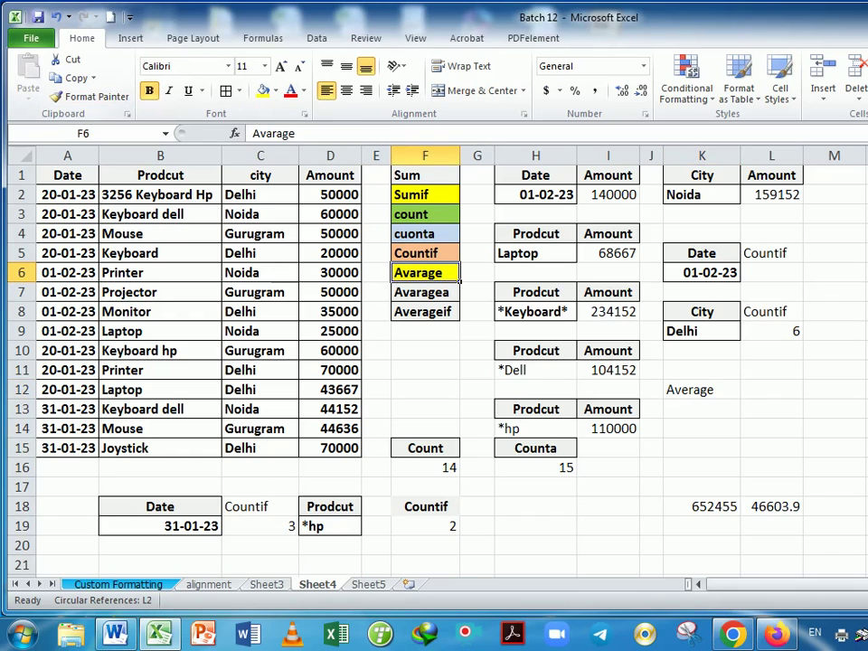
left_click(697, 389)
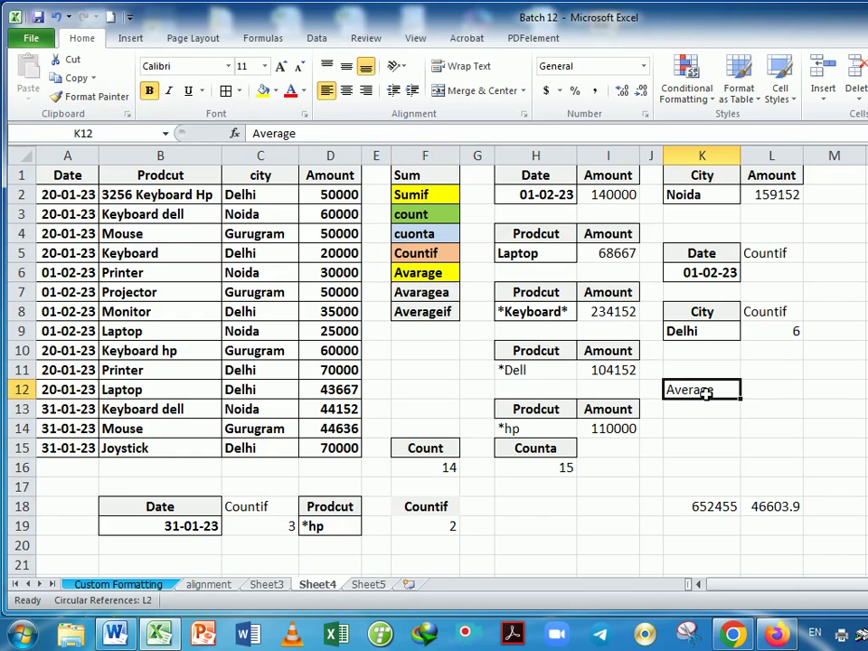
left_click(263, 90)
left_click(774, 410)
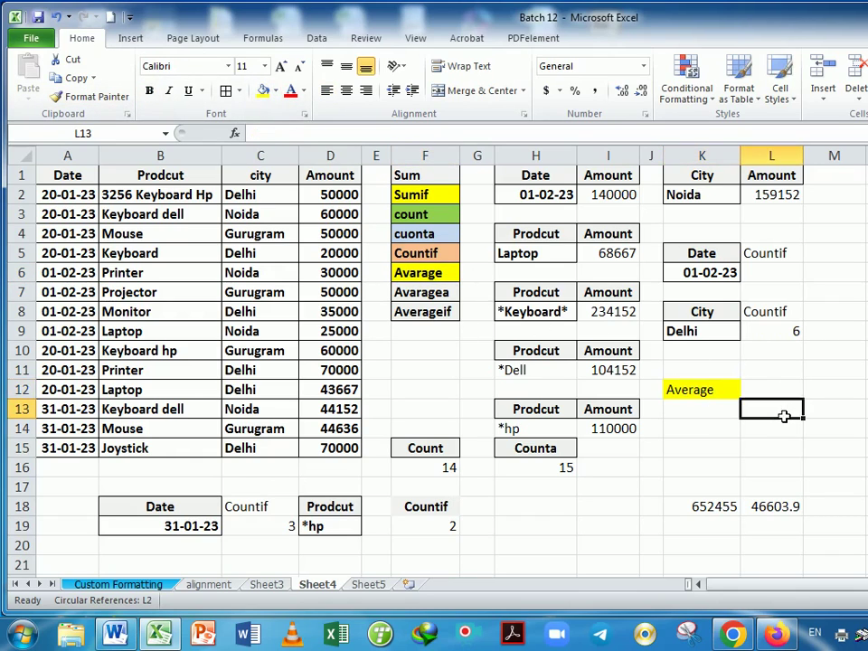
left_click(698, 391)
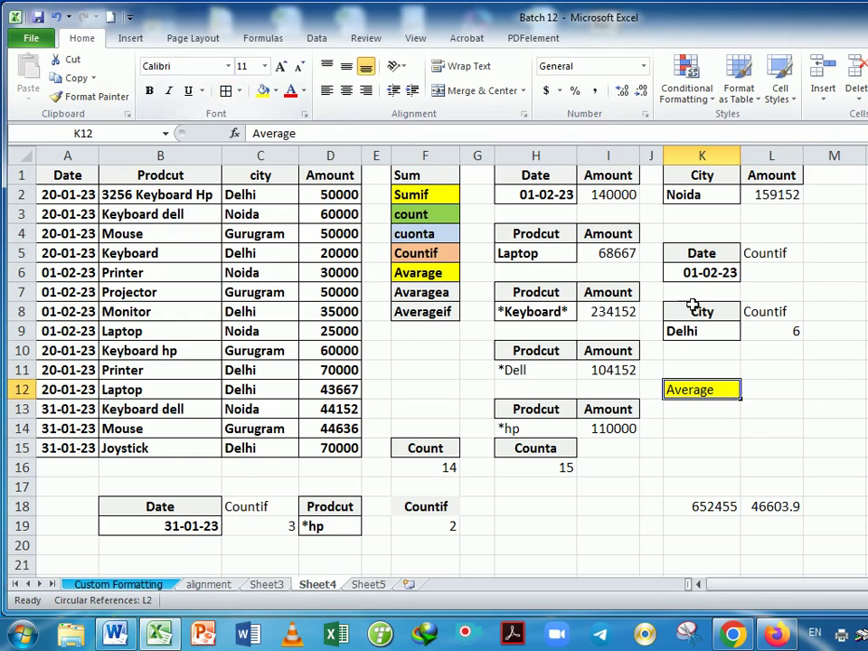
Enter an AVERAGE formula over the sales amounts D2:D15 in K13.
left_click(719, 410)
type("=av")
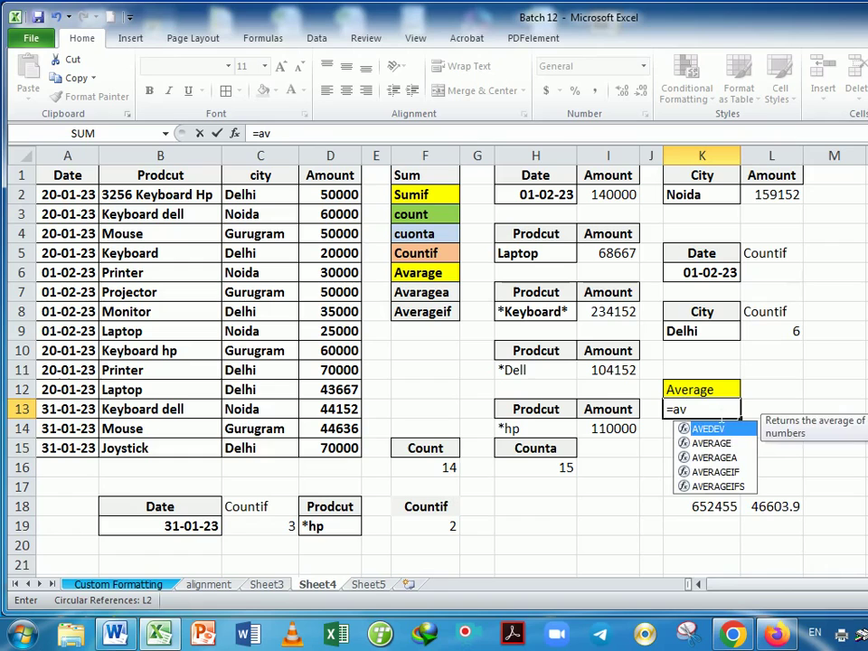
key("Down")
key("Tab")
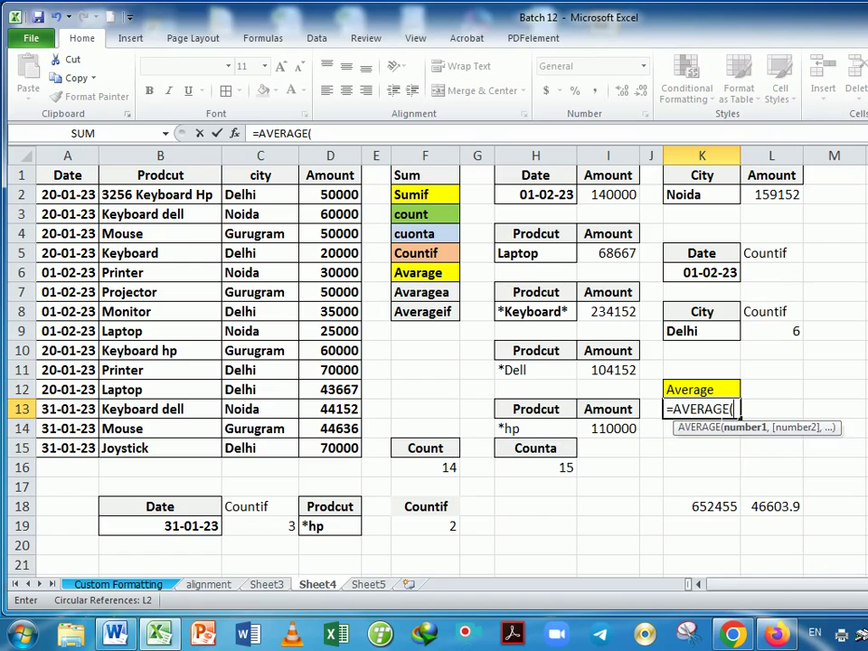
left_click_drag(334, 193, 316, 450)
key("Return")
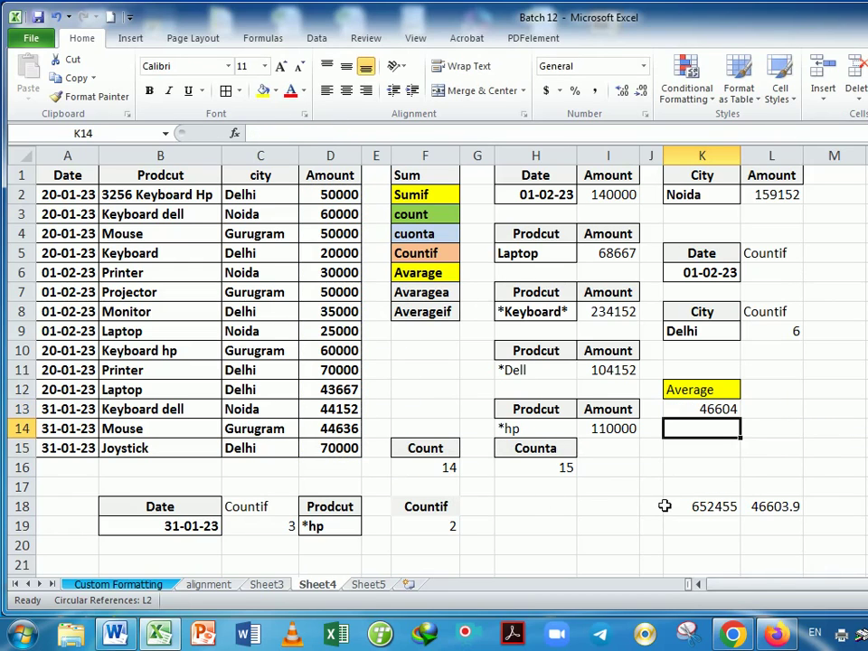
Reduce the decimals of the manual average in L18 to show a whole number.
left_click(801, 516)
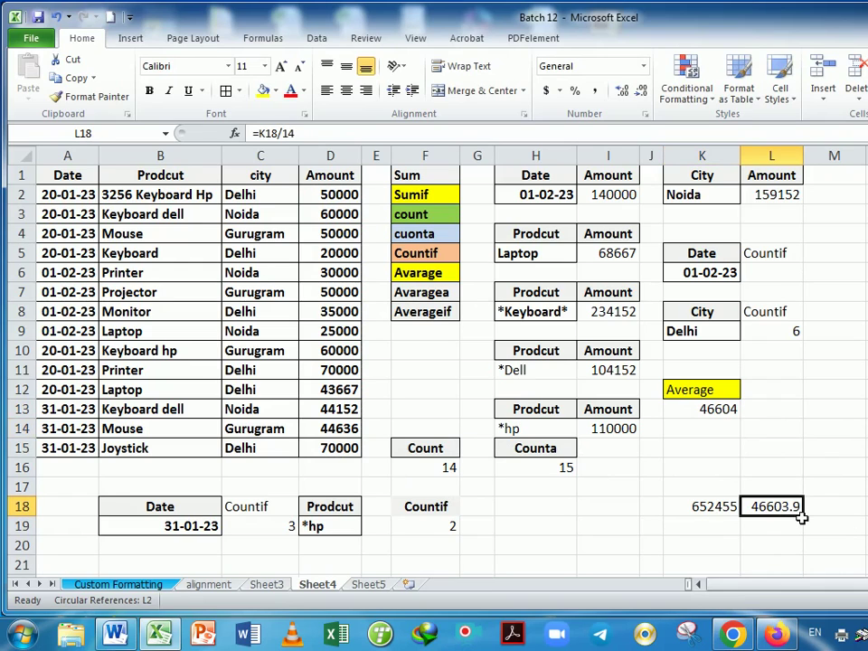
key("alt+h")
key("9")
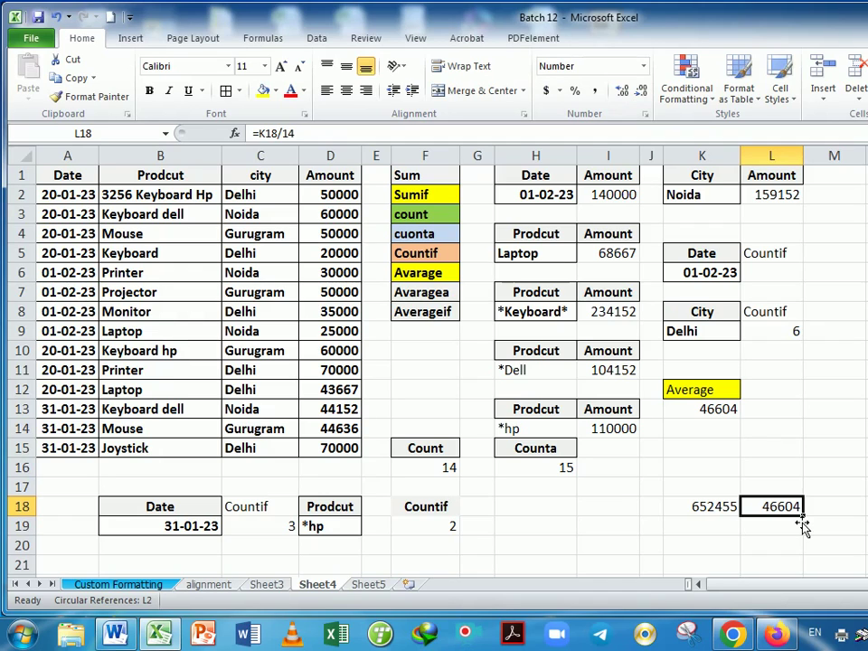
left_click(783, 447)
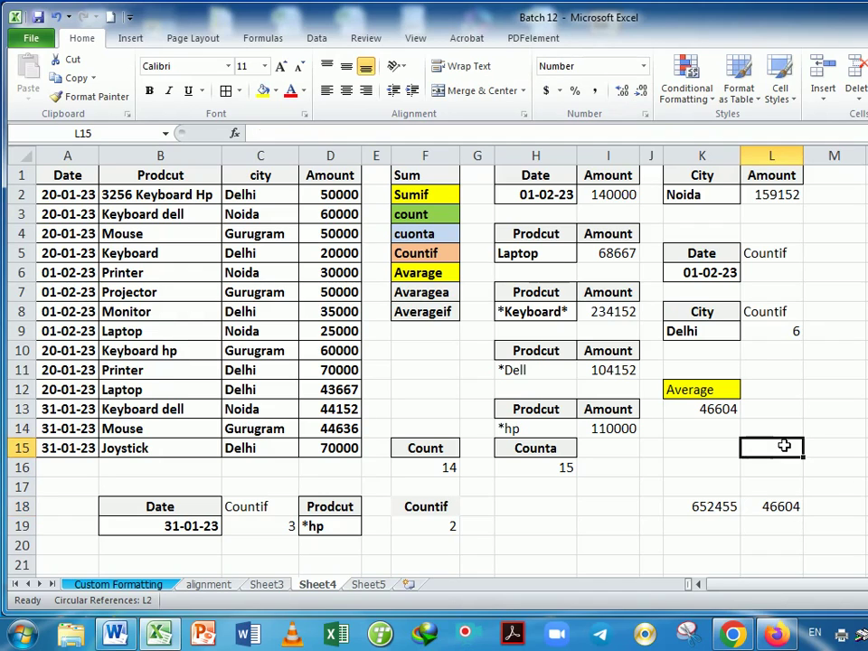
Copy the Avaragea heading from F7 into L12.
left_click(779, 389)
left_click(432, 297)
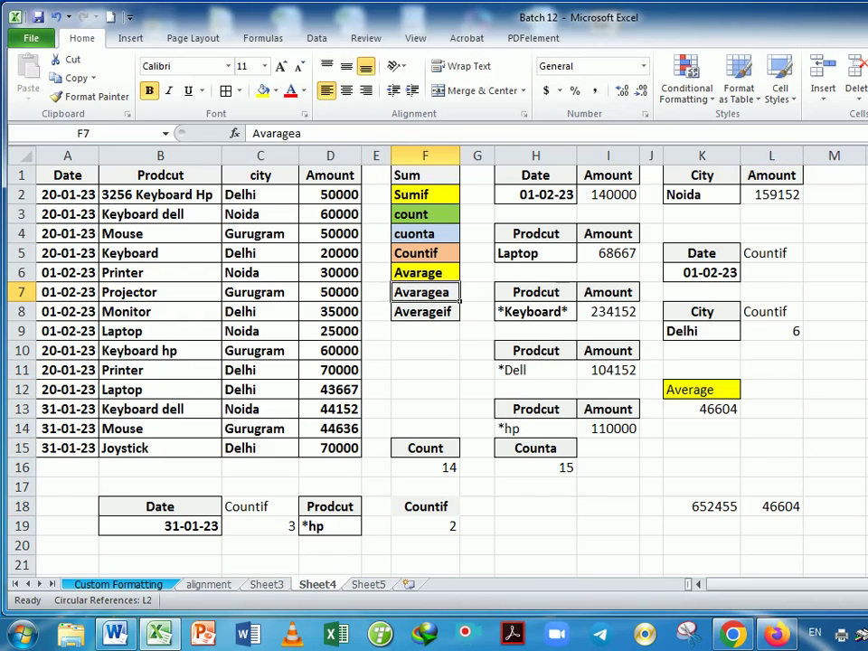
key("ctrl+c")
left_click(784, 390)
key("Return")
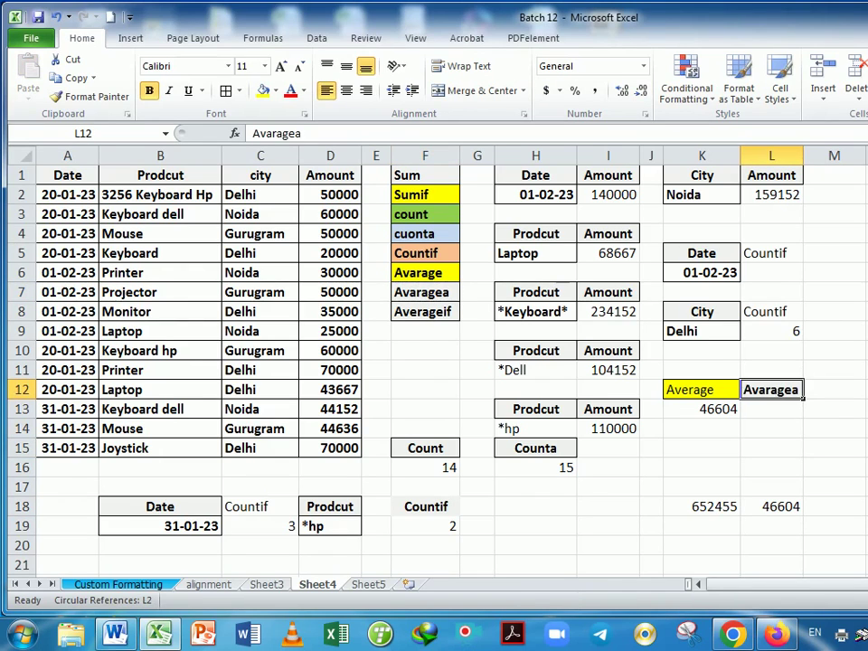
Enter a sample list in N7:N12 with the heading marks and the entries 45, 67, 89, 5 and A.
left_click(865, 467)
left_click(866, 291)
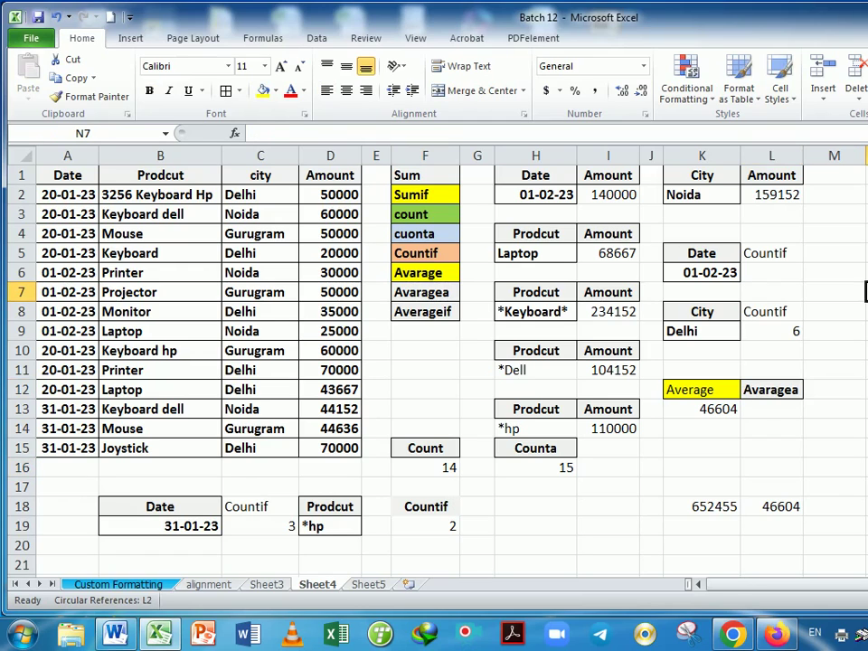
type("marks")
key("Return")
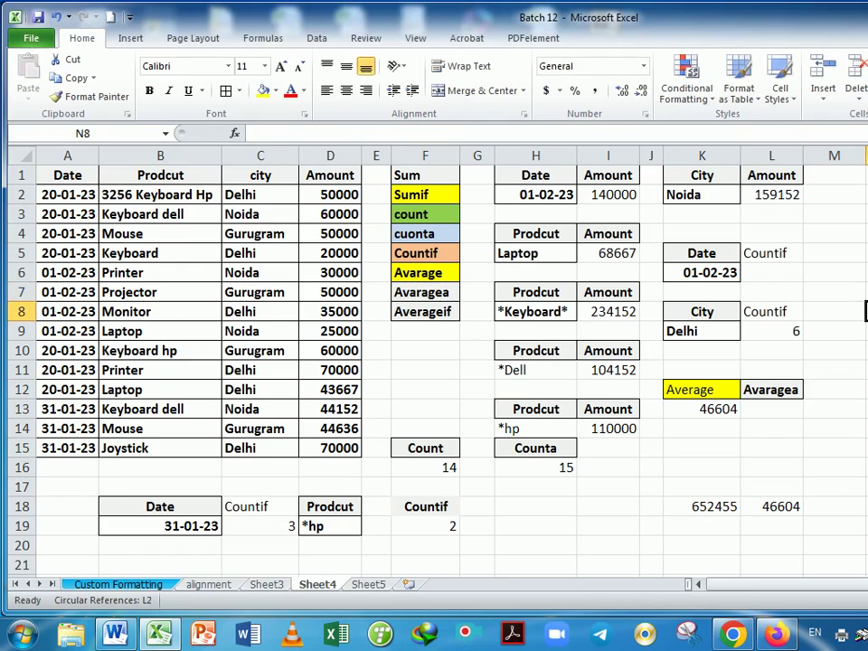
type("45")
key("Return")
type("67")
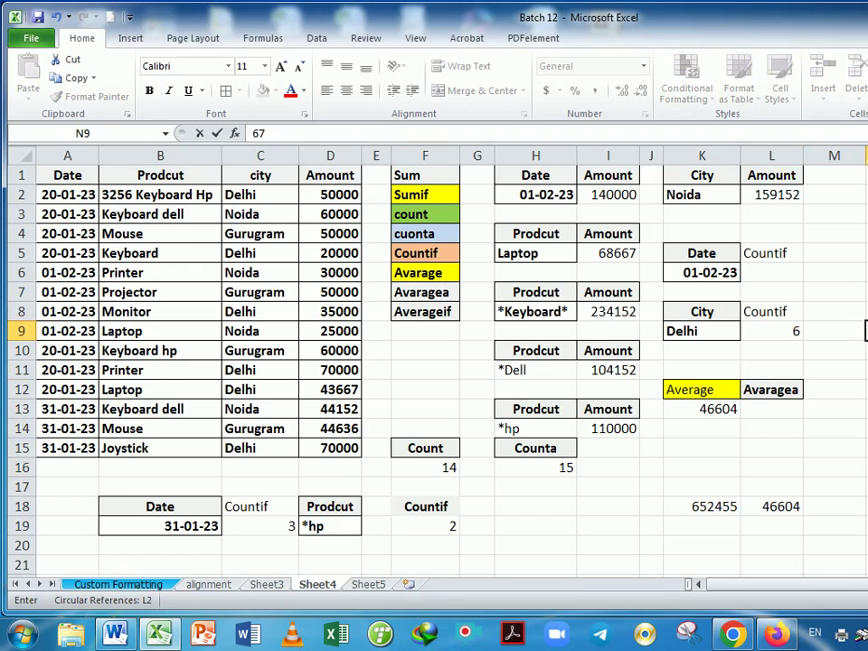
key("Return")
type("89")
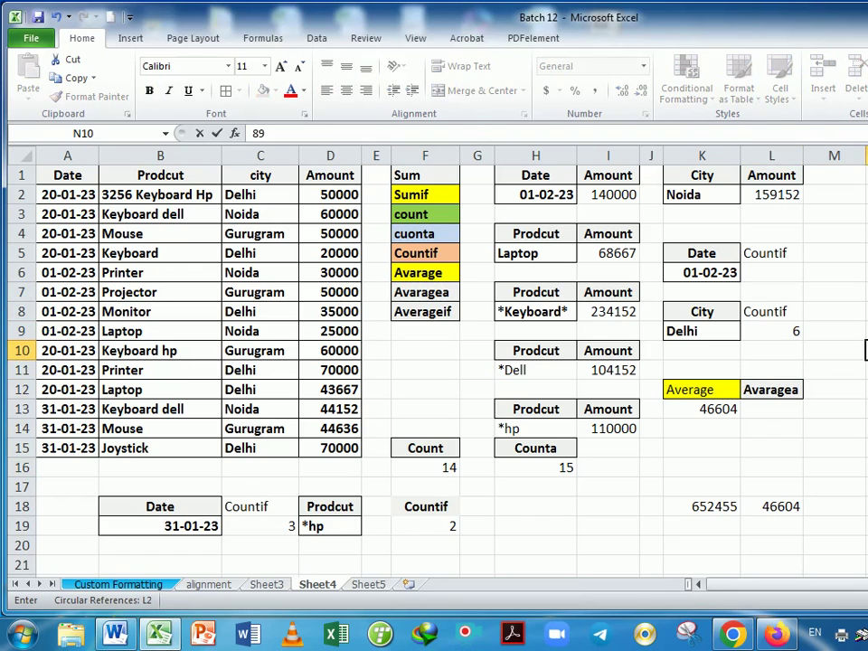
key("Return")
type("5")
key("Return")
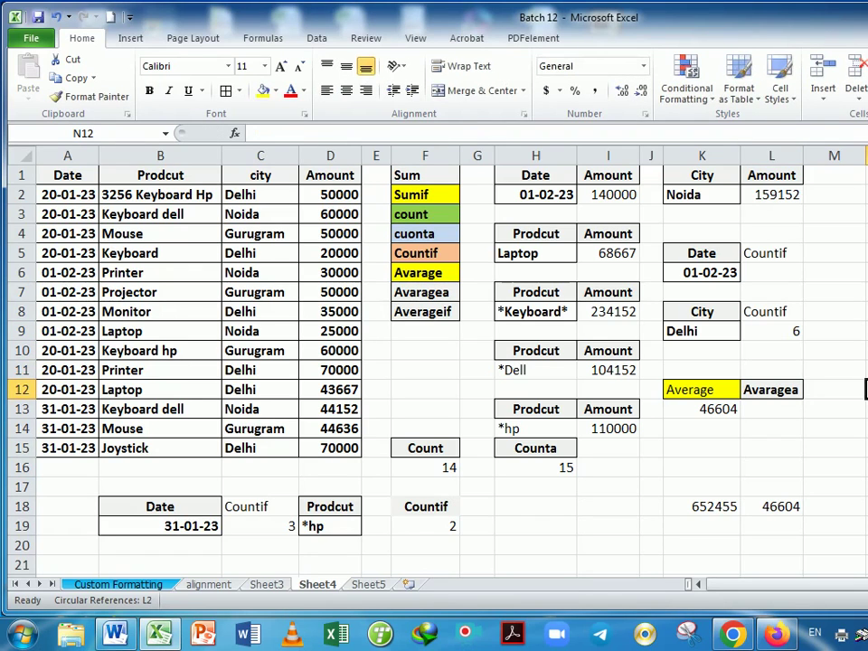
type("4")
key("Return")
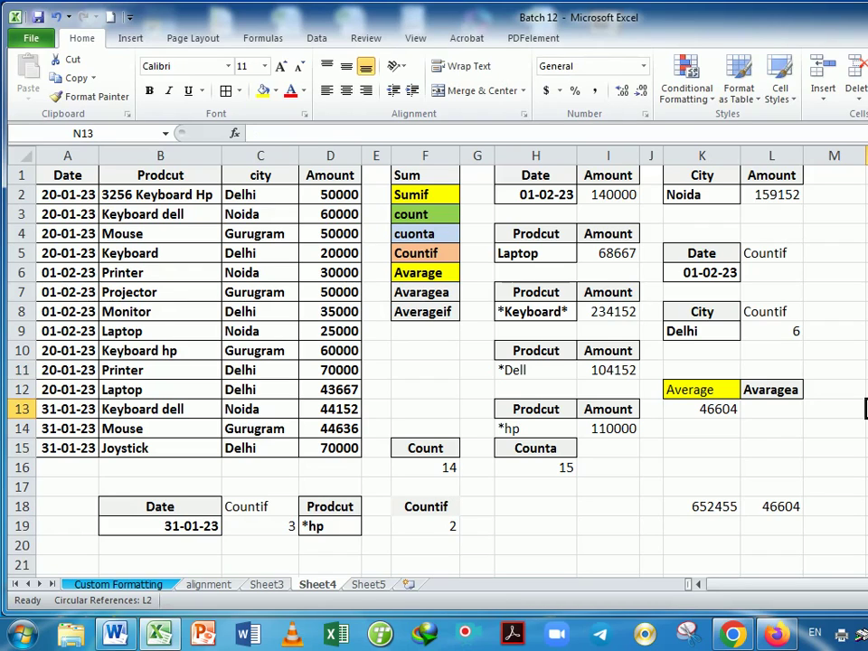
key("Return")
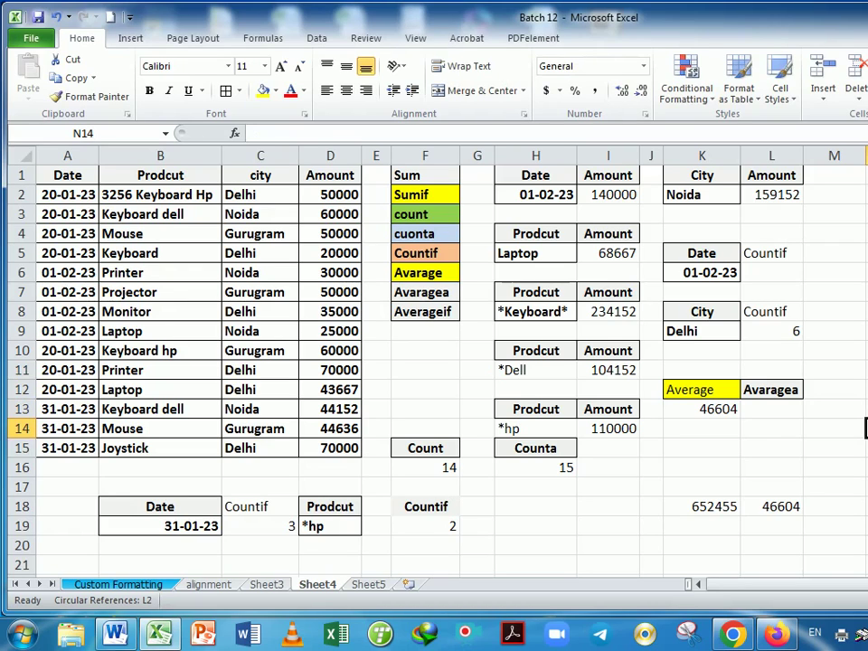
Enter an AVERAGE formula in N14 over the sample marks starting at N8.
type("=aver")
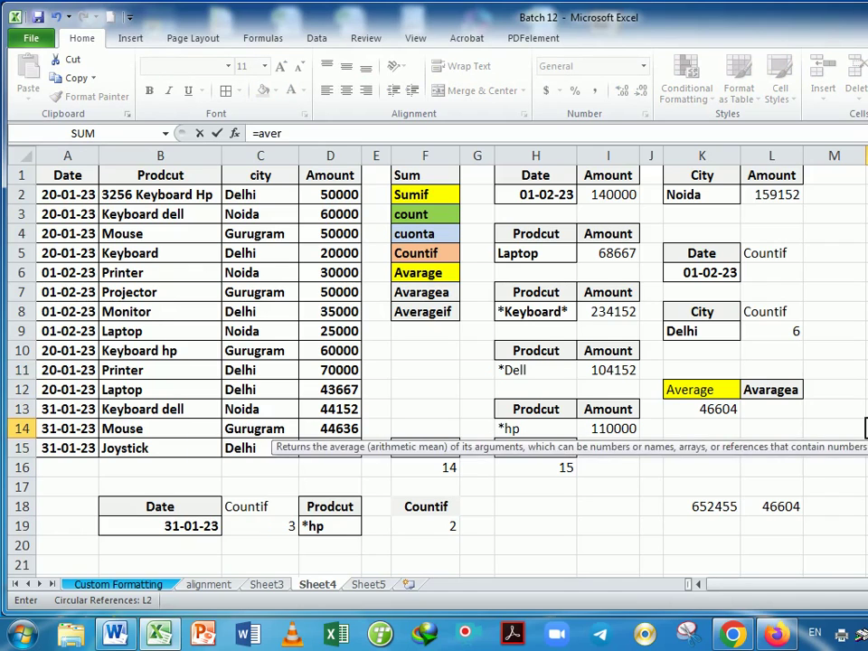
key("Tab")
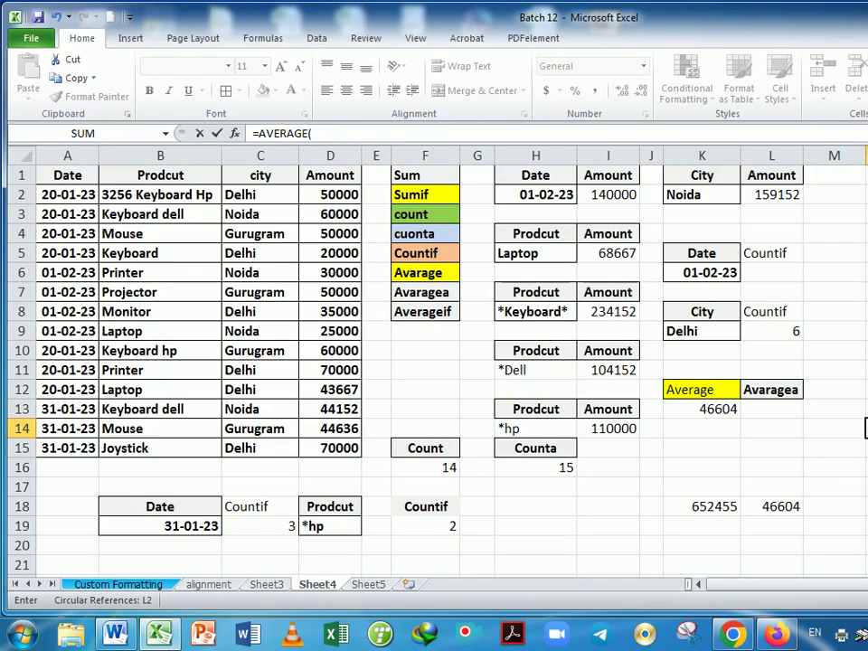
key("Up")
key("Up")
key("Up")
key("Up")
key("Up")
key("Up")
key("shift+Down")
key("shift+Down")
key("shift+Down")
key("shift+Down")
key("shift+Down")
key("Return")
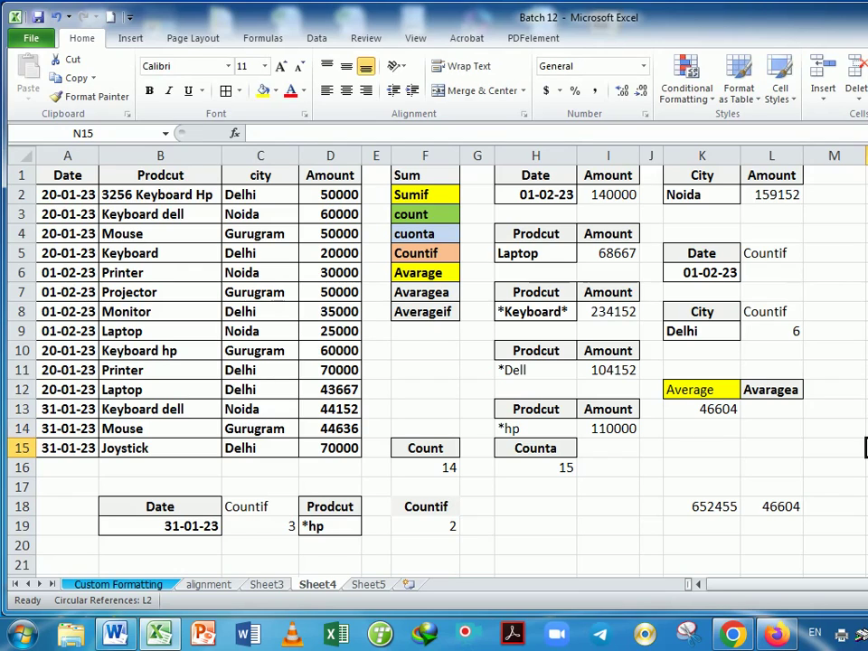
Check the numeric marks in N8:N11 and the text entry in N12.
left_click(792, 417)
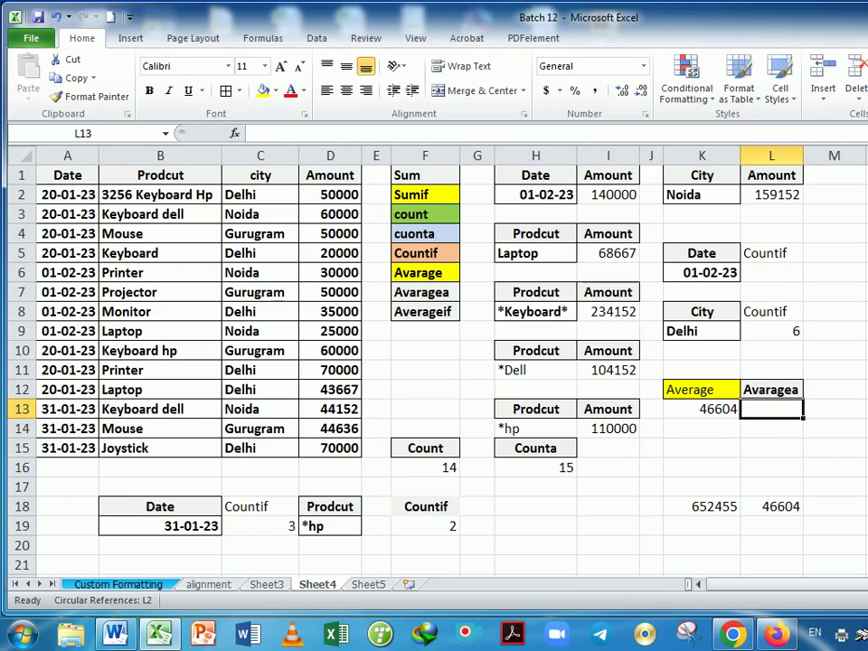
left_click(867, 390)
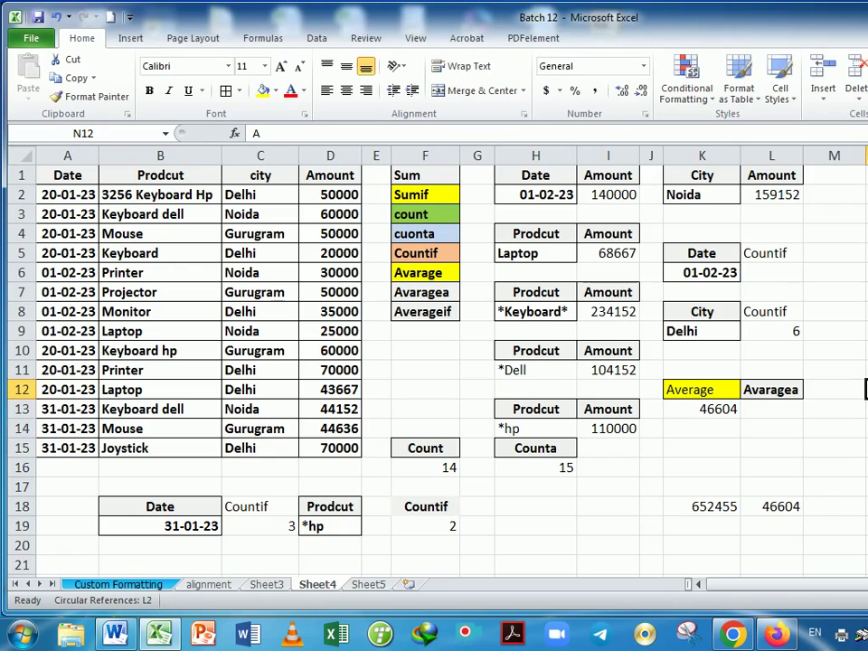
left_click_drag(867, 370, 866, 311)
left_click(866, 390)
Enter an AVERAGEA formula in L13 over the sample marks N8:N12.
left_click(764, 416)
type("=avwer")
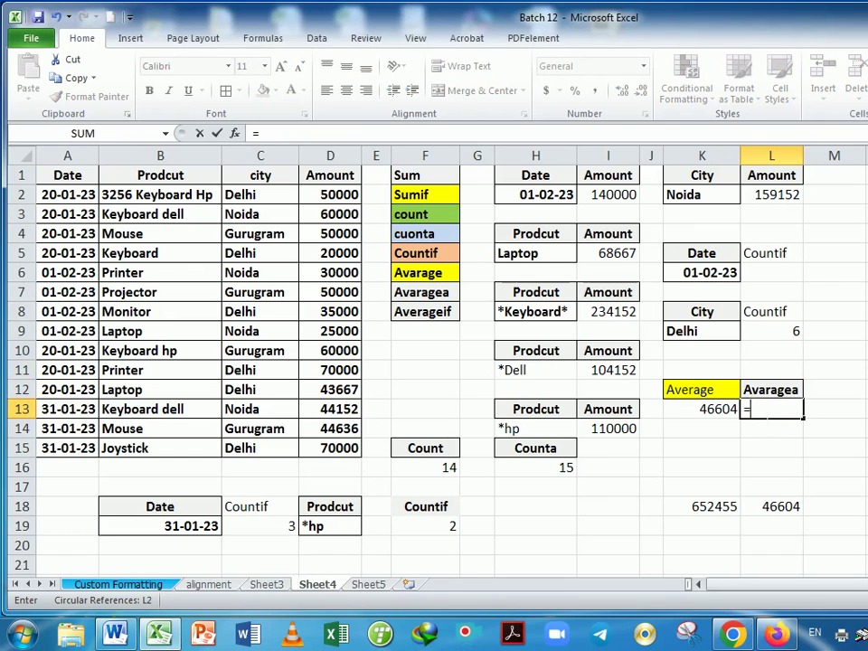
key("BackSpace")
key("BackSpace")
key("BackSpace")
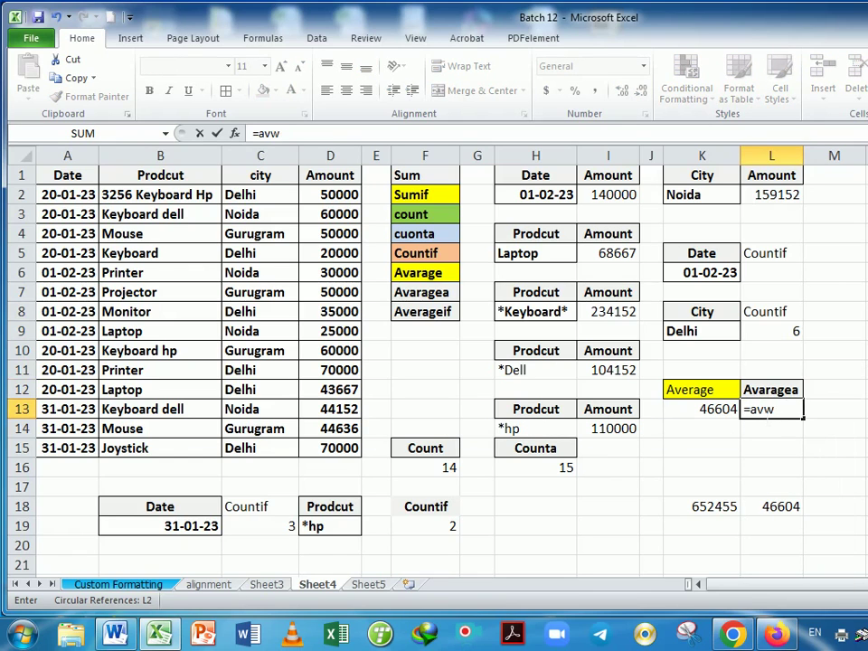
key("Down")
key("Down")
key("Tab")
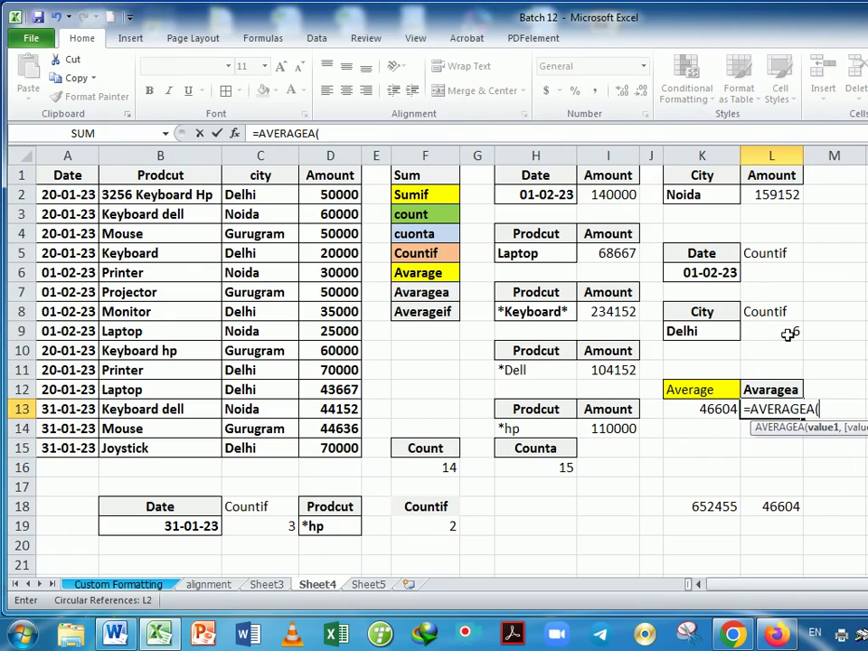
left_click_drag(866, 292, 867, 390)
key("Return")
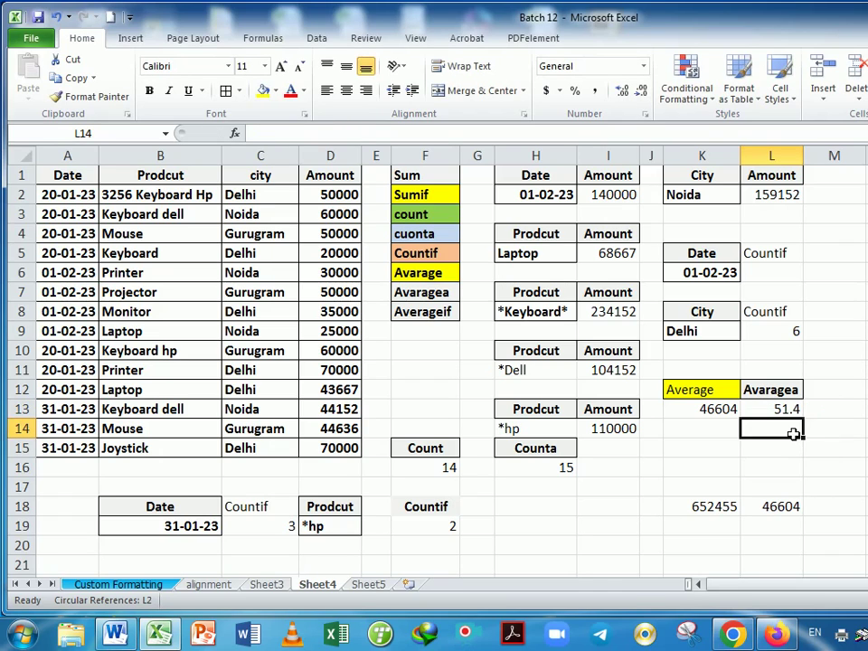
Check the marks in N8:N12, enter 257 in O15, and add a formula in O16 that divides O15.
left_click_drag(866, 311, 867, 370)
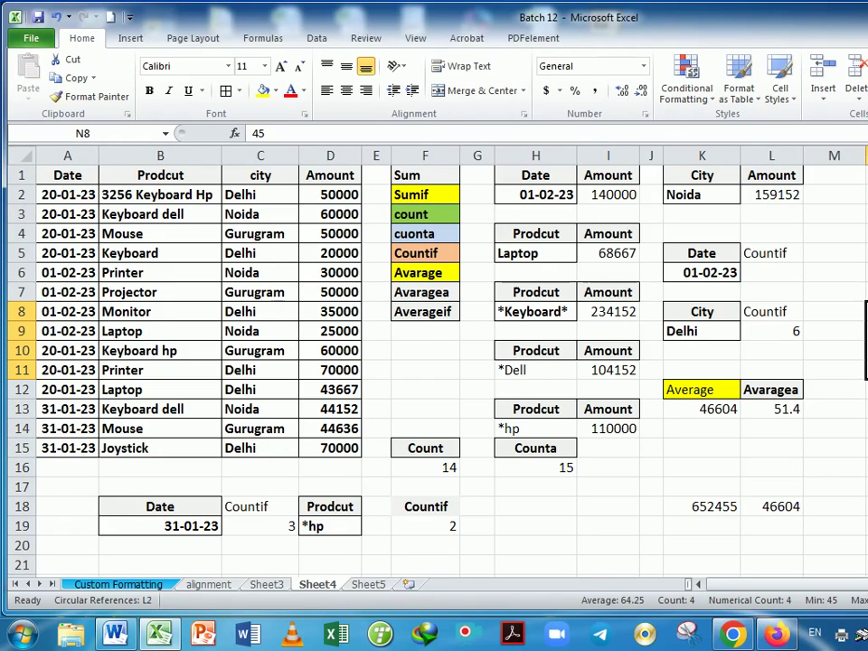
key("shift+Down")
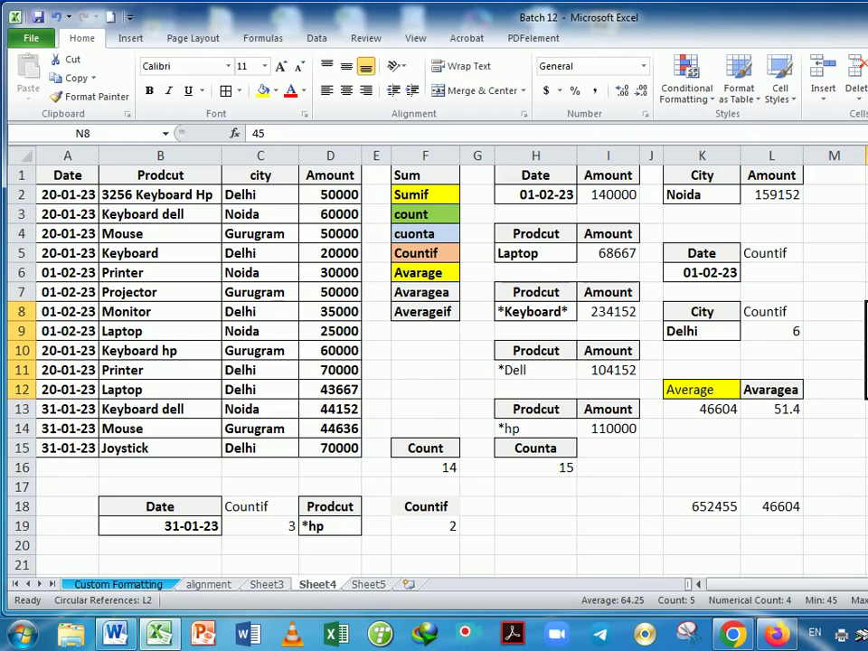
left_click(867, 448)
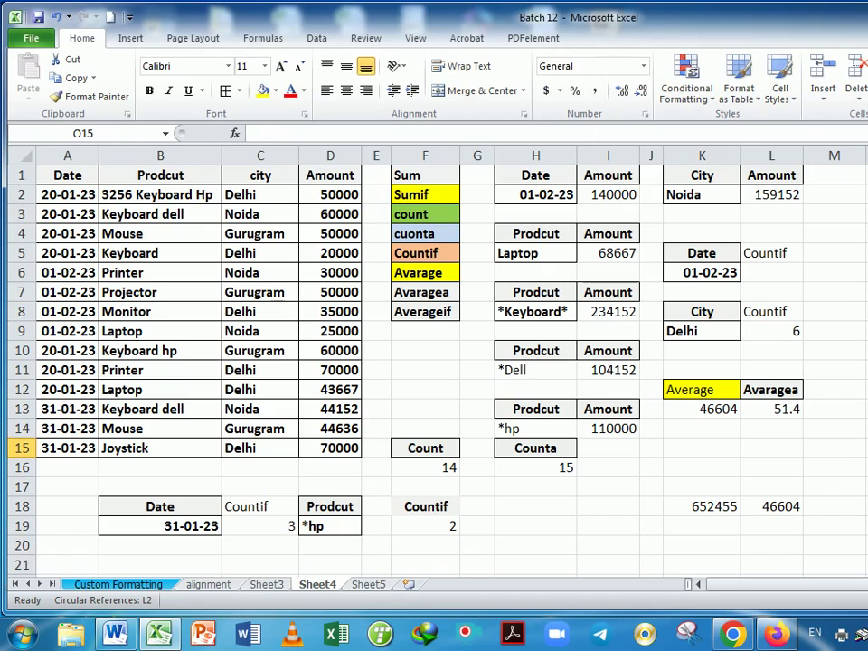
type("257")
key("Return")
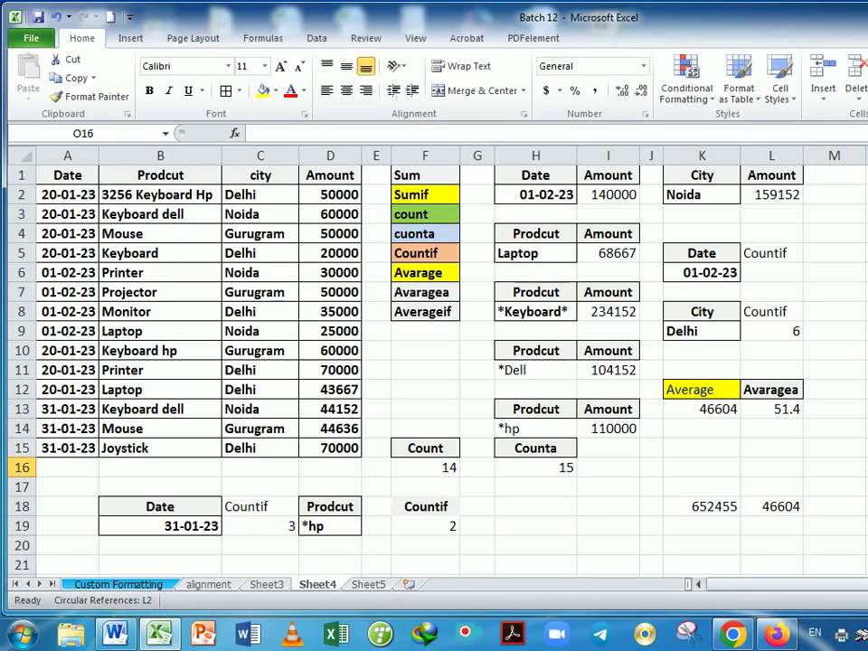
type("=")
key("Up")
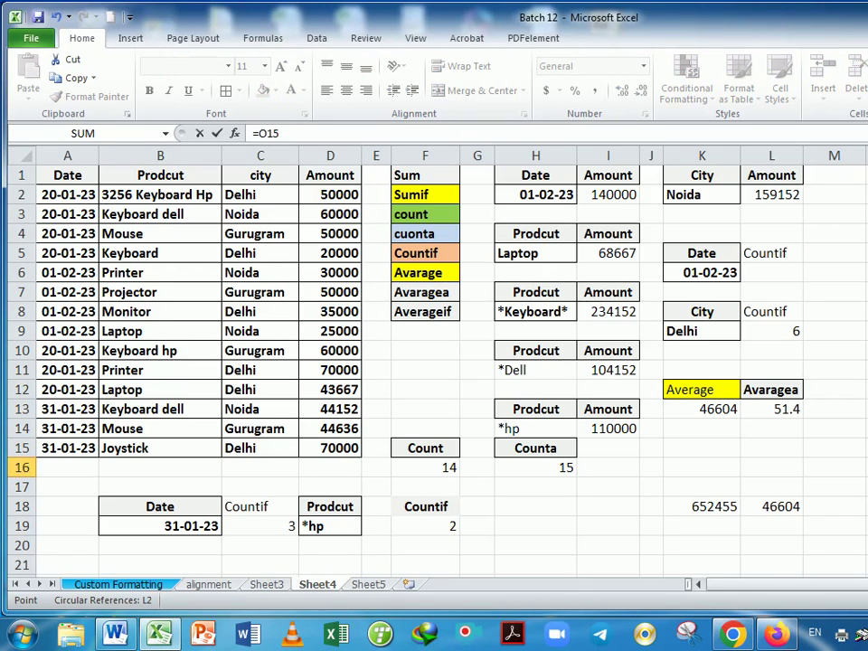
type("/")
key("Return")
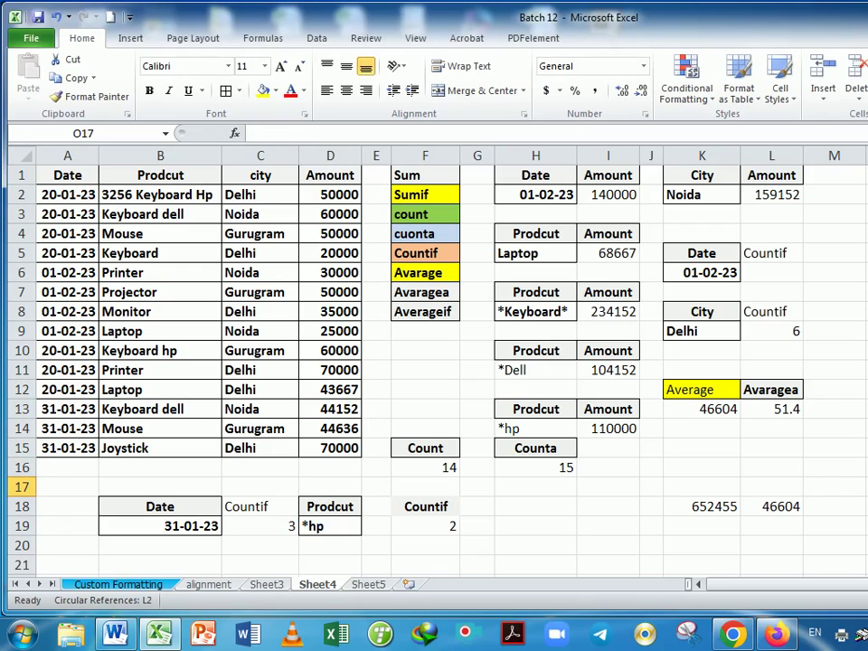
Review the AVERAGEA formula in L13 against the numeric marks in N8:N11 and the text entry in N12.
left_click(786, 414)
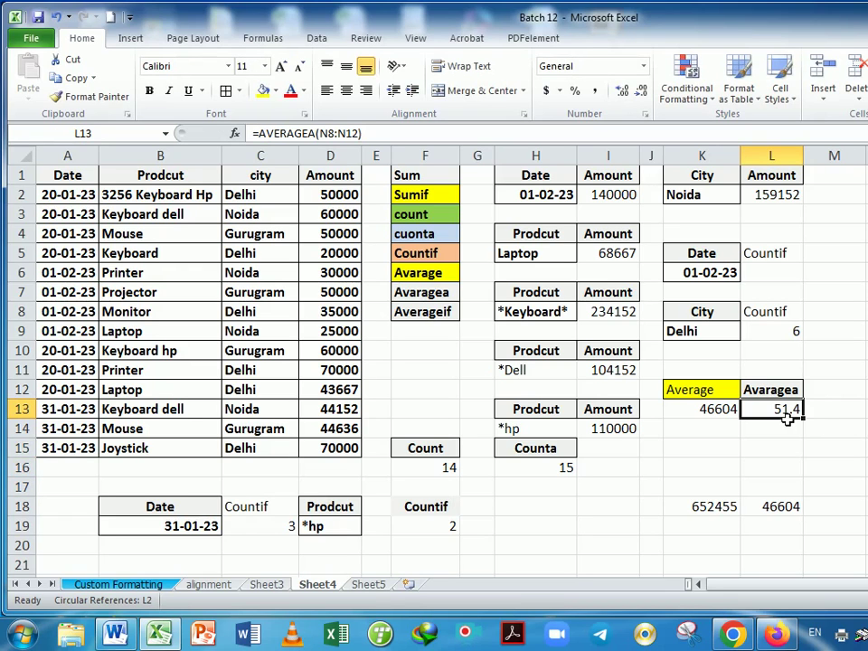
left_click(867, 389)
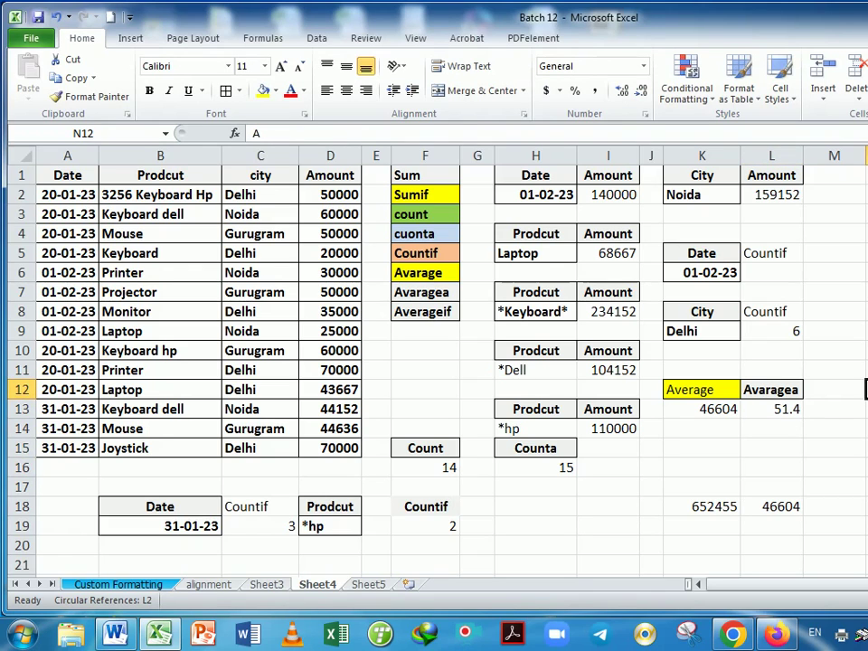
mouse_move(867, 389)
left_mouse_down()
mouse_move(866, 311)
mouse_move(866, 370)
left_mouse_up()
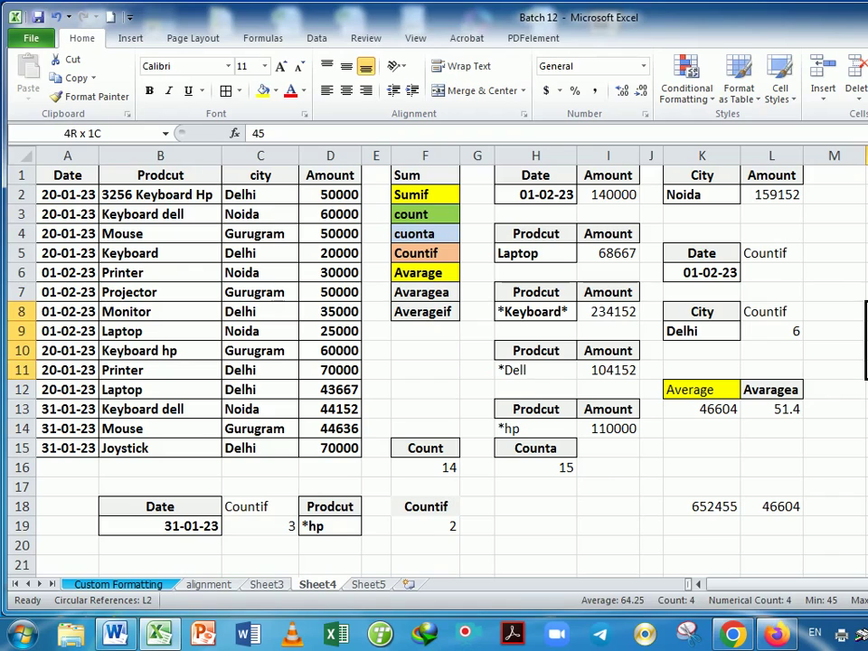
left_click(867, 389)
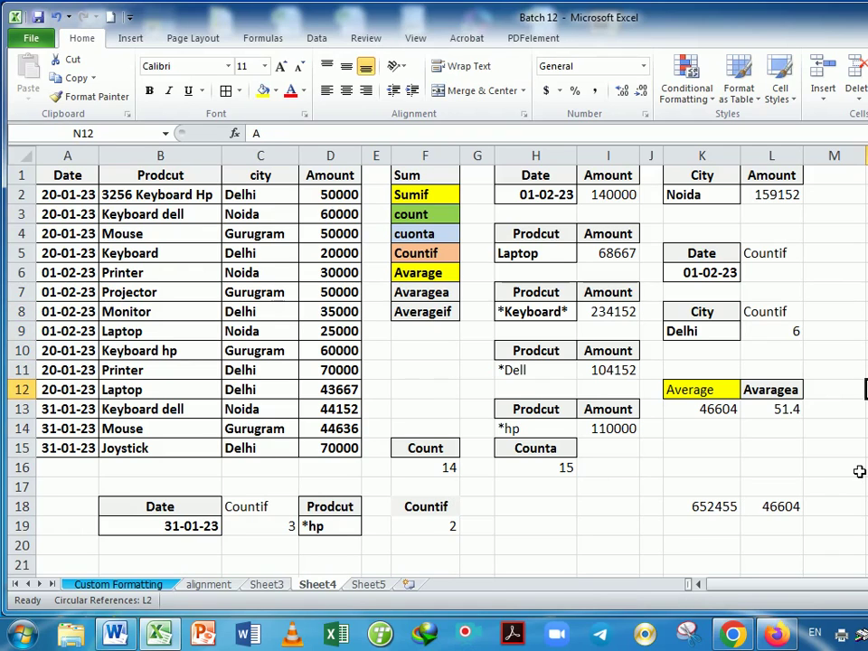
left_click(860, 472)
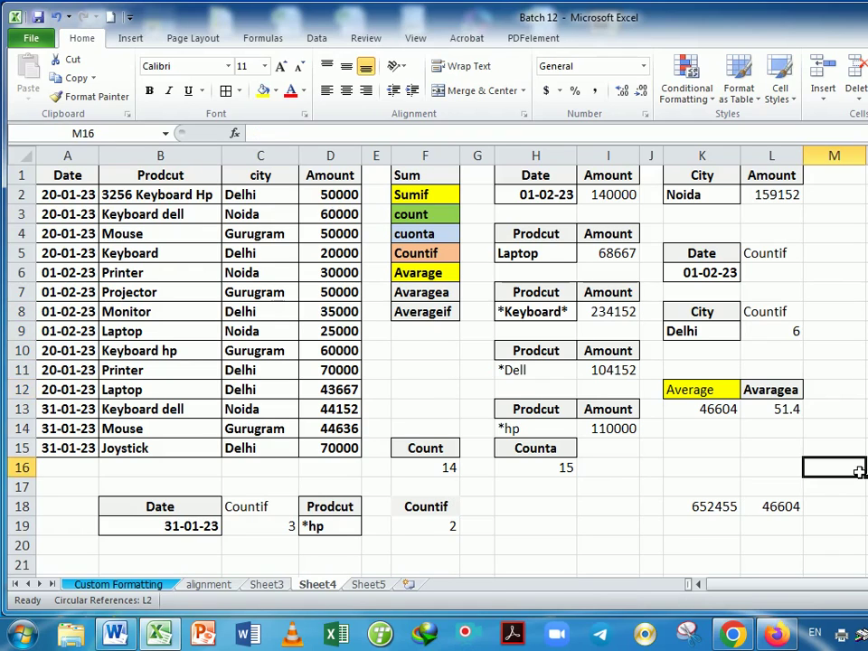
Clear the sum and average helper values in K18:L18.
left_click_drag(728, 510, 775, 507)
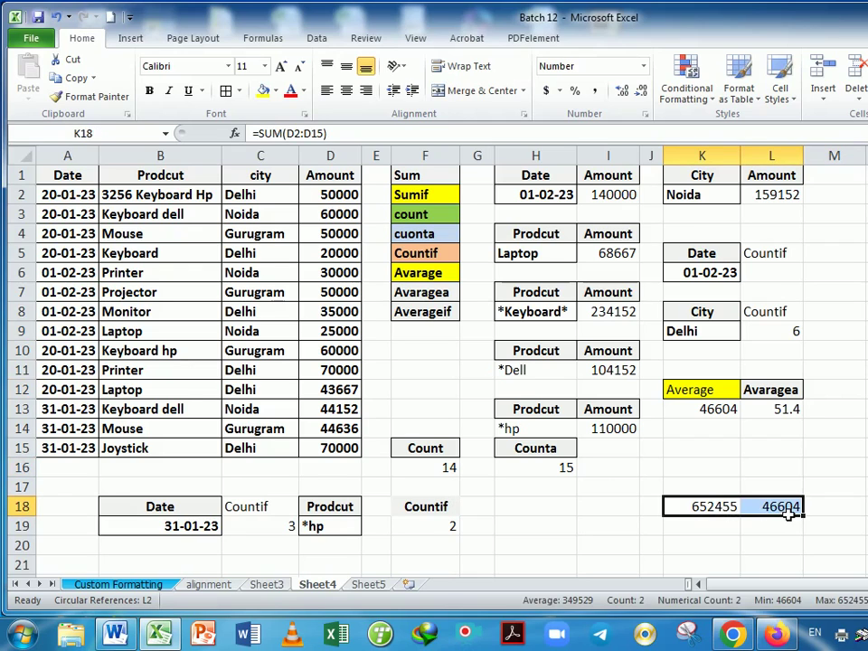
key("Delete")
left_click(567, 512)
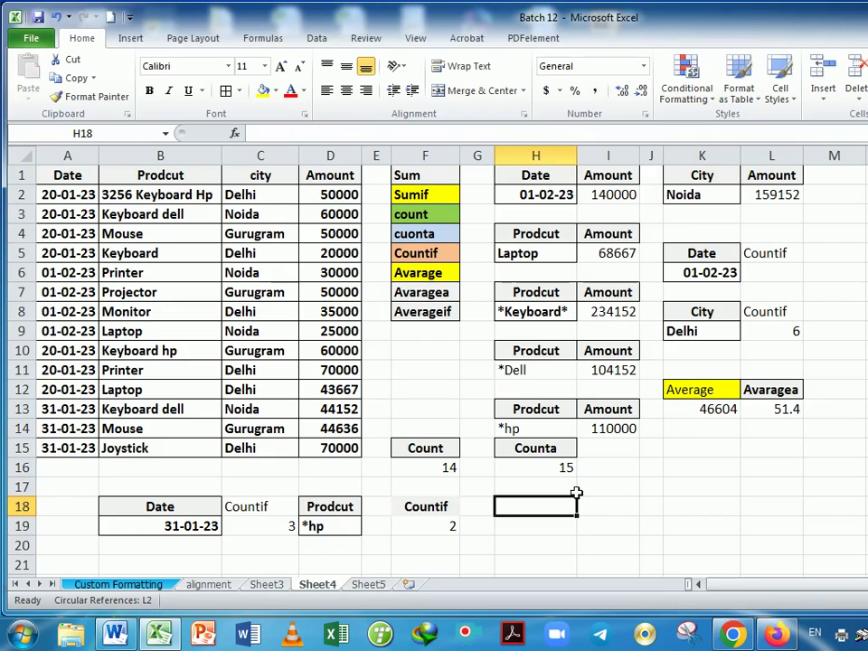
Copy the Date heading and its first date from A1:A2 into H18:H19.
left_click(80, 175)
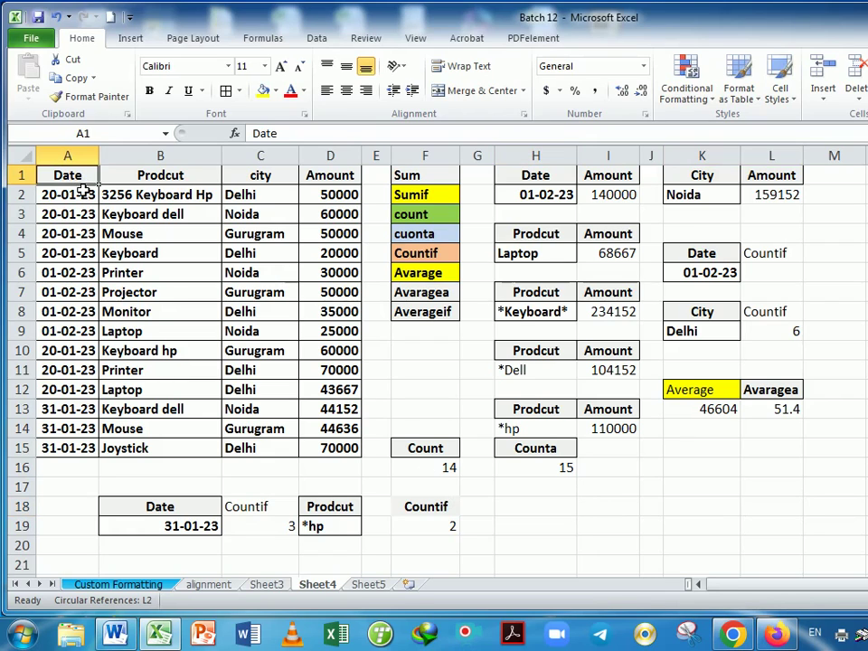
left_click_drag(83, 191, 87, 195)
key("ctrl+c")
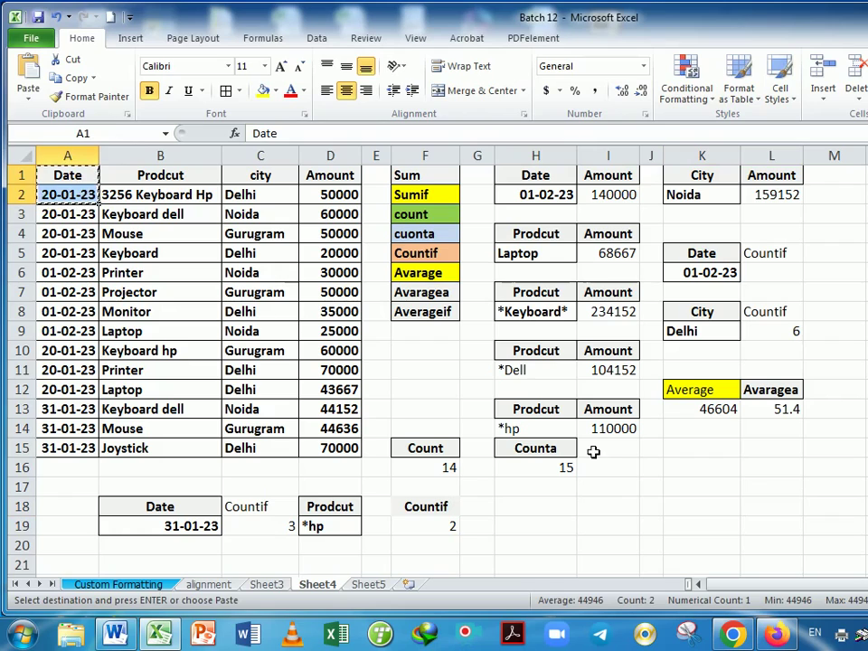
left_click(552, 509)
key("ctrl+v")
left_click(600, 507)
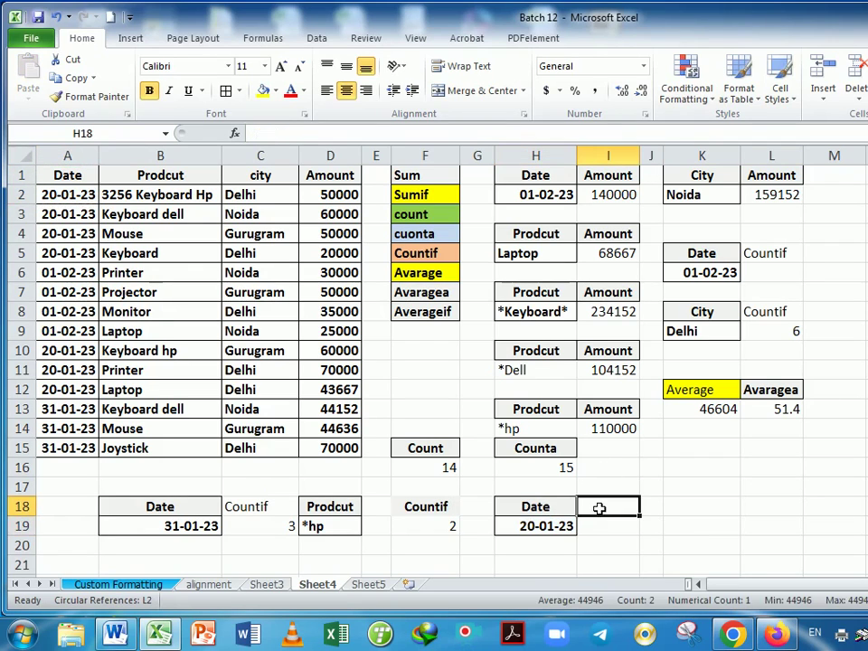
Copy the Averageif heading from F8 into I18.
left_click(725, 393)
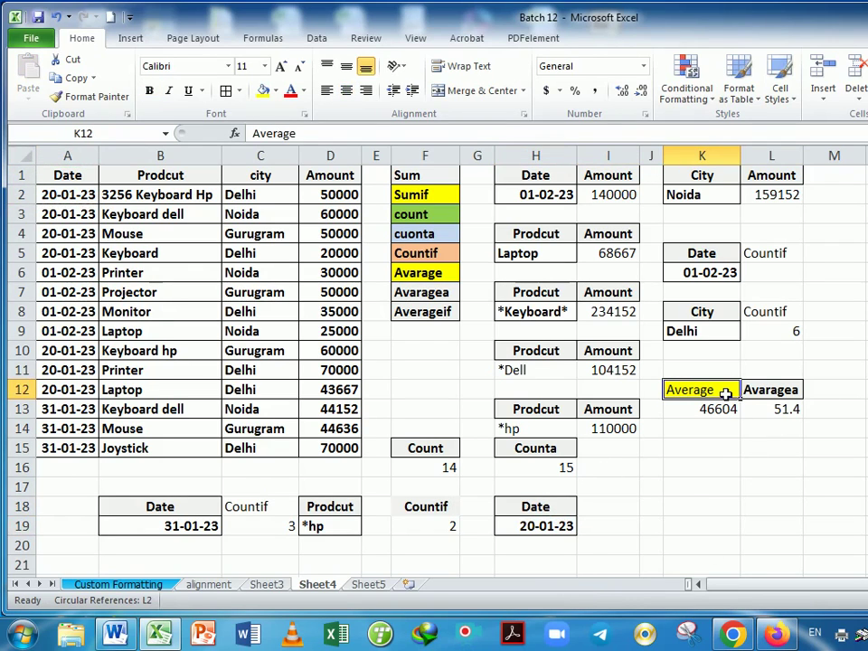
left_click(438, 312)
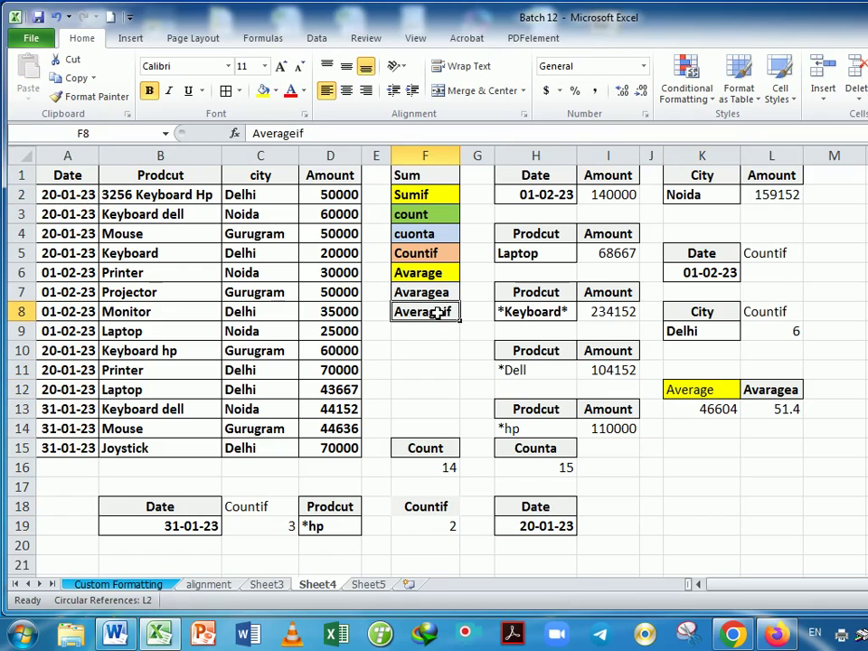
key("ctrl+c")
left_click(612, 510)
key("Return")
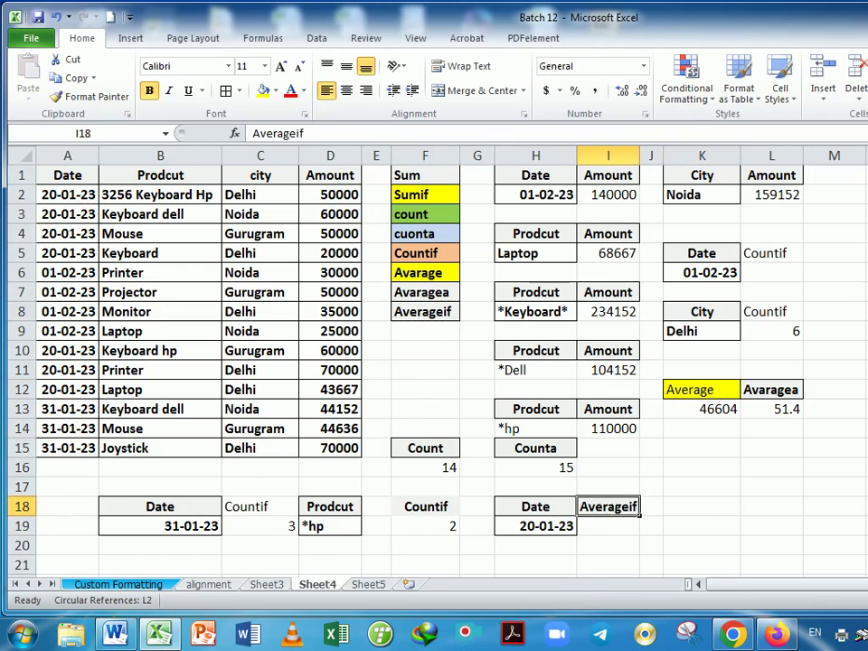
Enter =AVERAGEIF(A1:D15,H19,D1:D15) in I19 and show the result without decimals.
left_click(620, 528)
type("=")
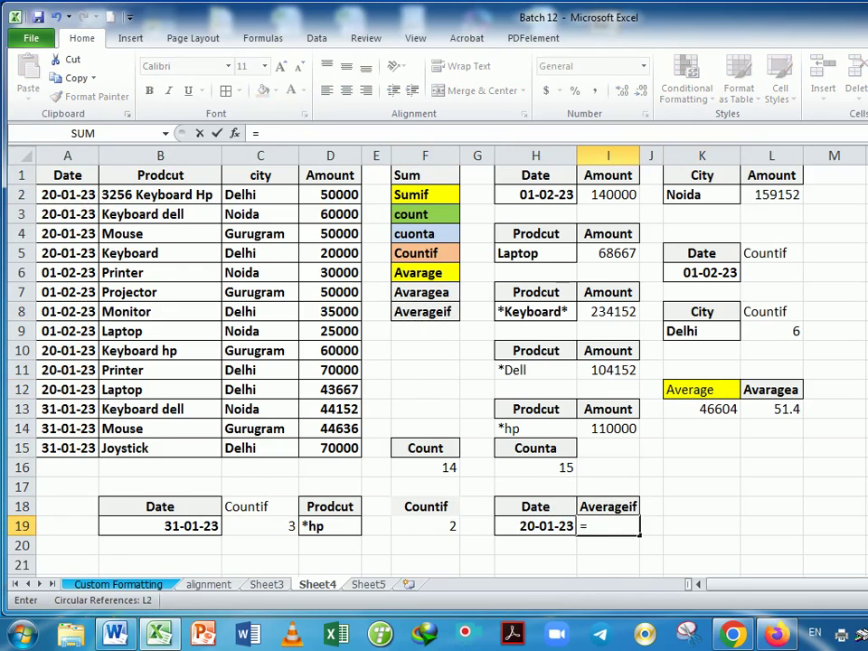
type("avera")
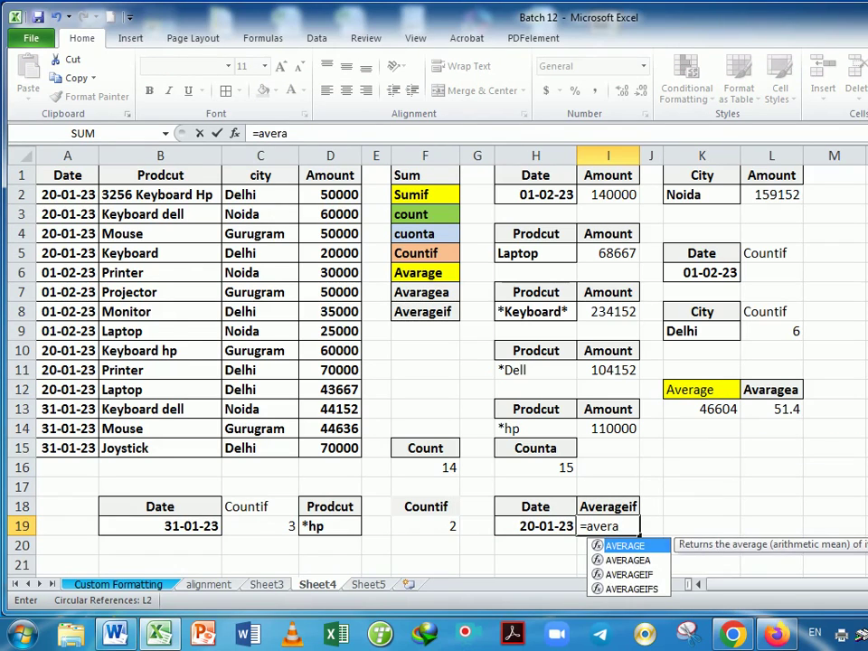
key("Down")
key("Down")
key("Tab")
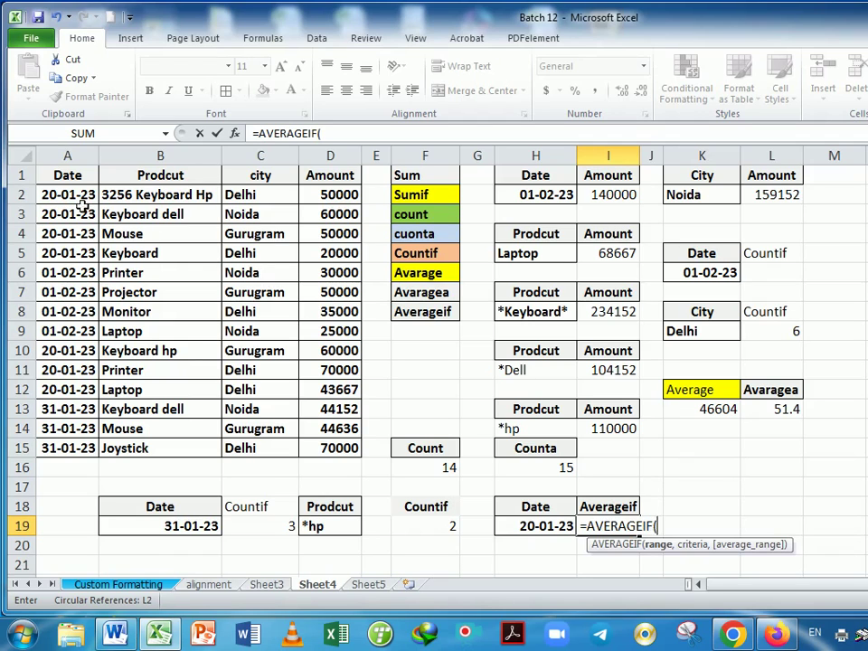
left_click_drag(68, 175, 336, 452)
type(",")
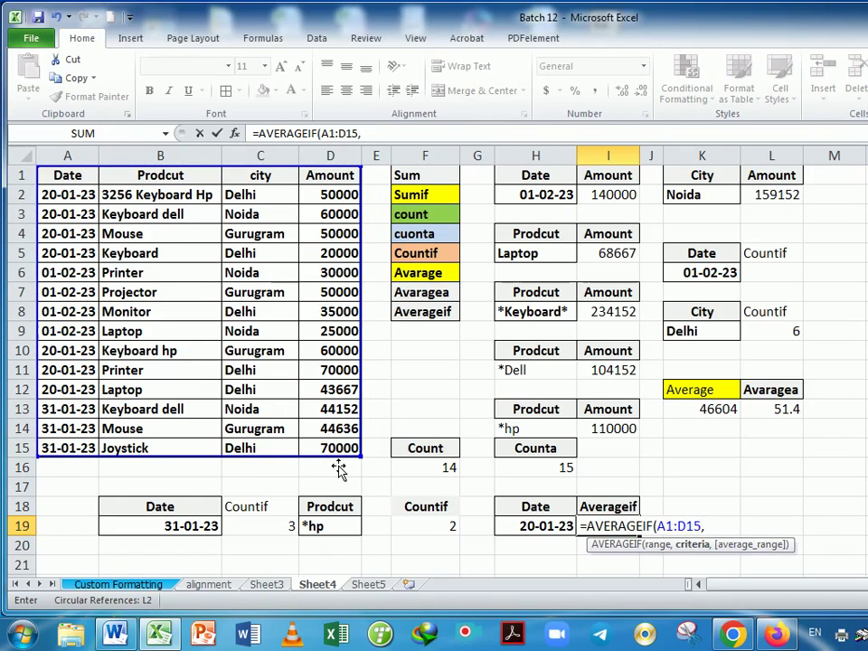
left_click(525, 528)
type(",")
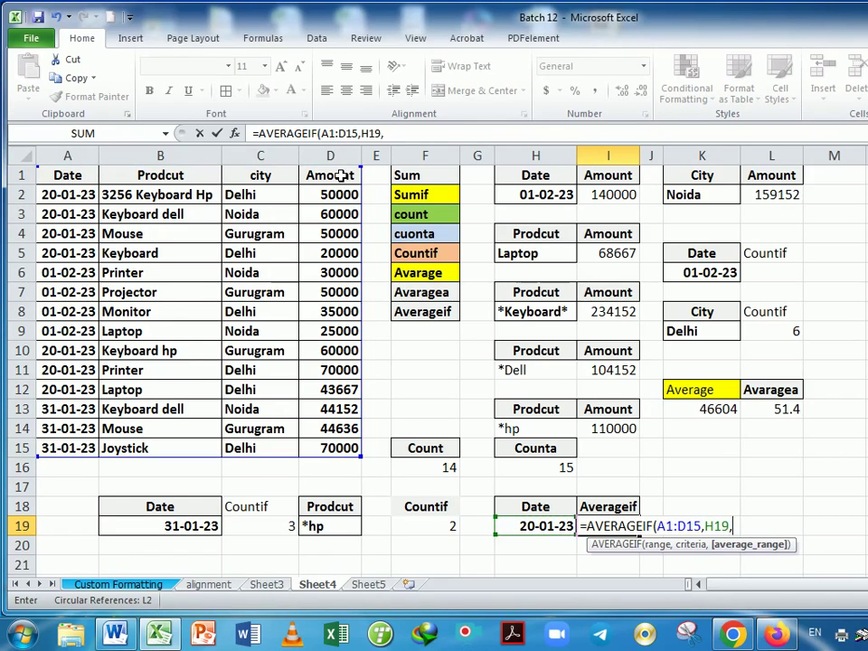
left_click_drag(345, 175, 337, 444)
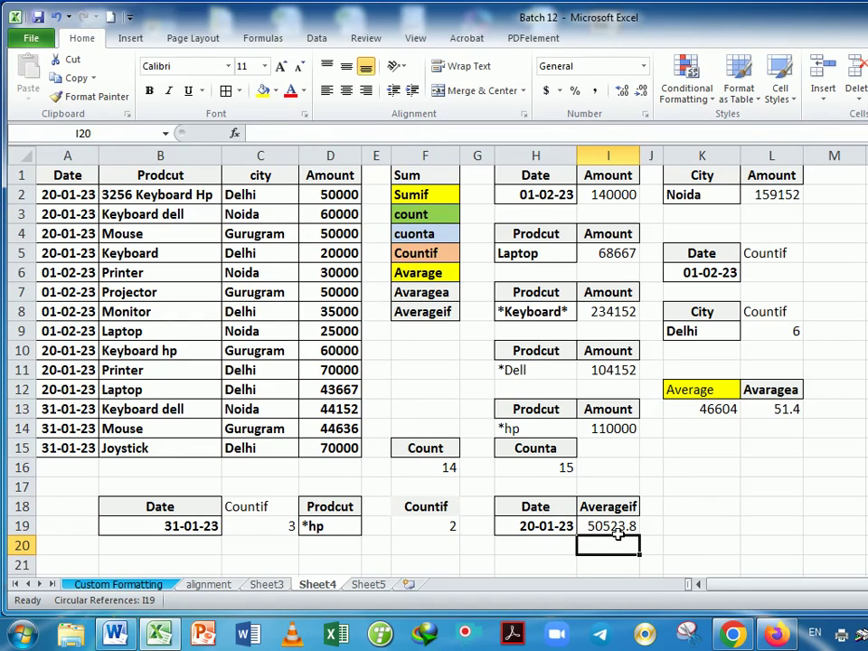
left_click(632, 532)
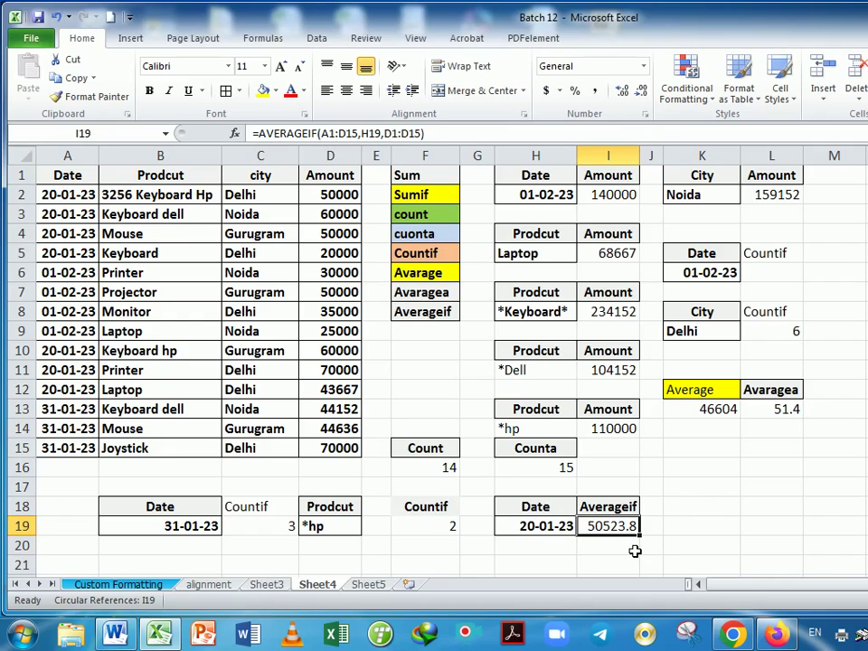
left_click(639, 91)
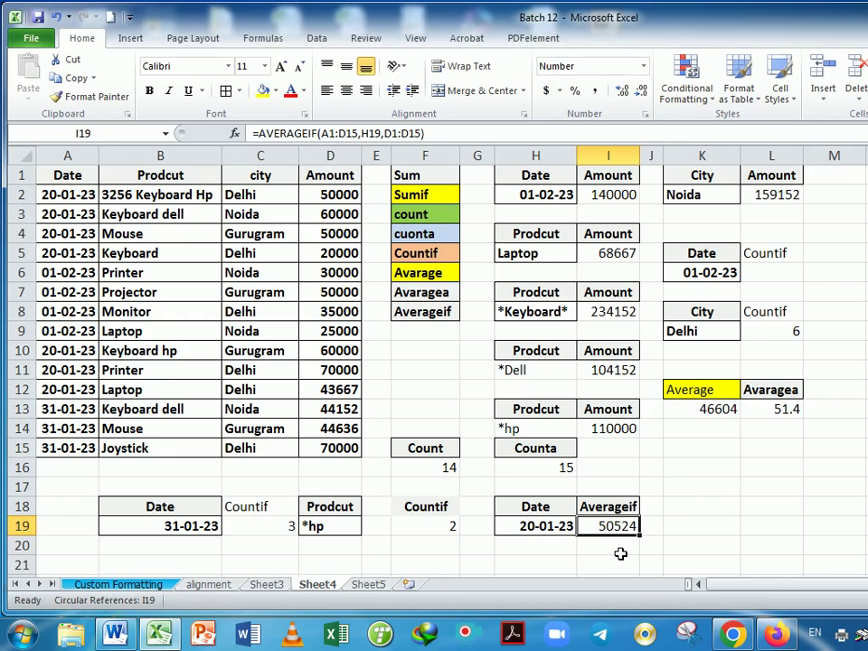
Copy the date 20-01-23 from A12 into the criteria cell H19.
left_click(563, 528)
left_click(87, 398)
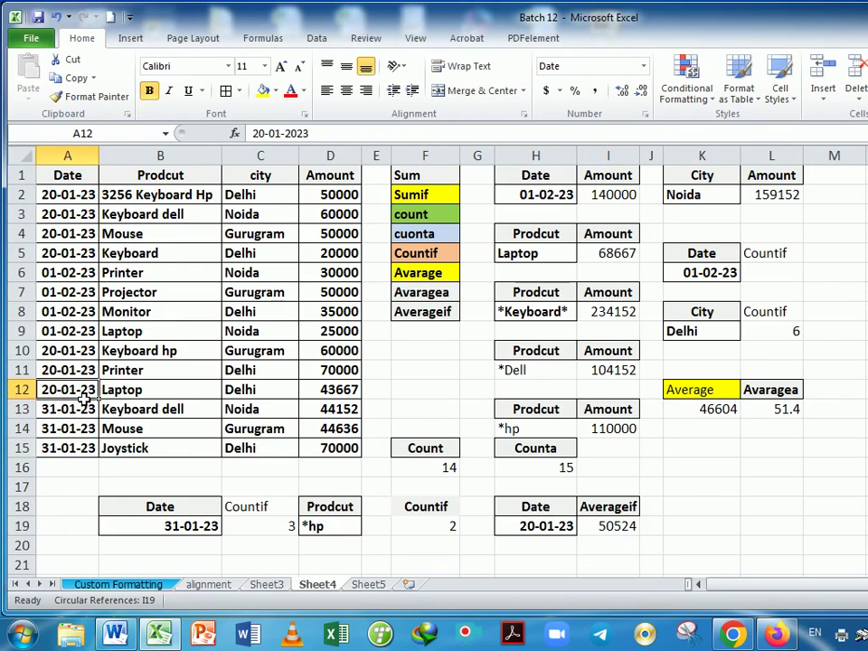
key("ctrl+c")
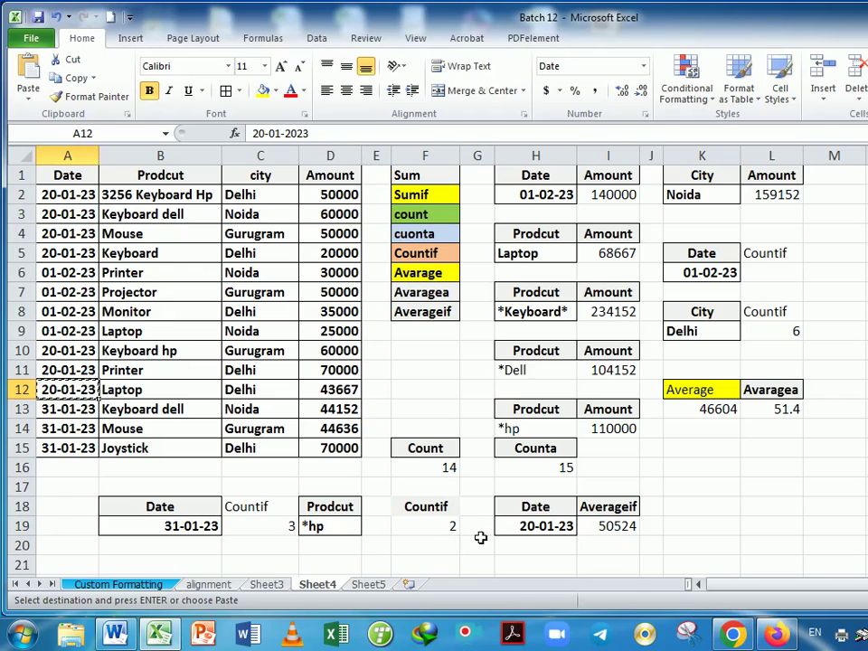
left_click(540, 528)
key("Return")
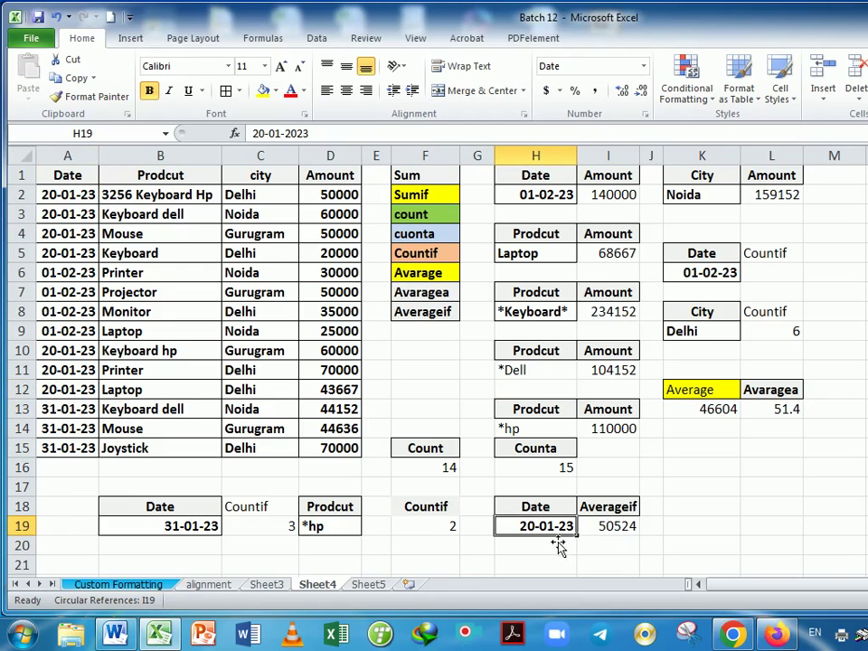
Copy the date 31-01-23 from A14 into the criteria cell H19.
left_click(552, 546)
left_click(65, 432)
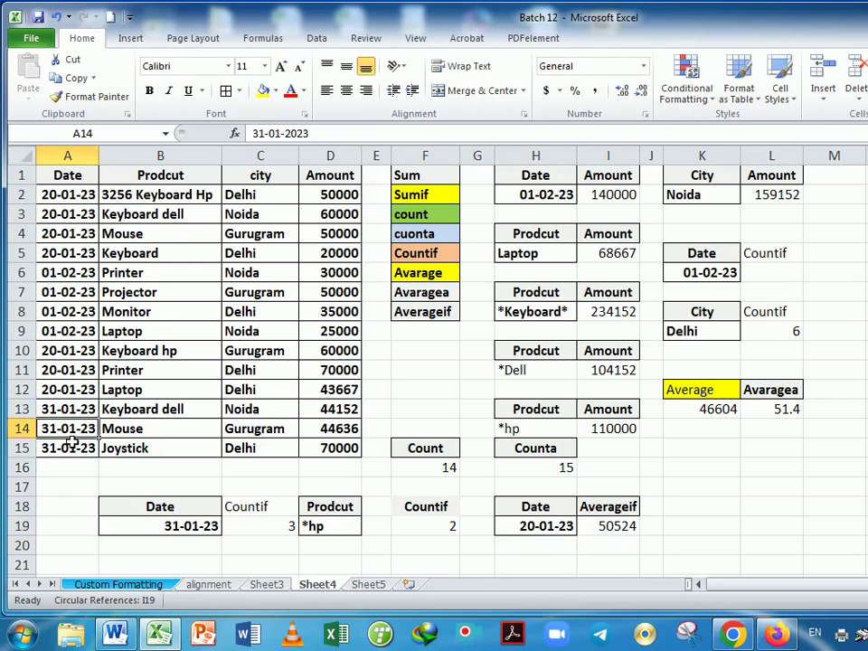
key("ctrl+c")
left_click(525, 530)
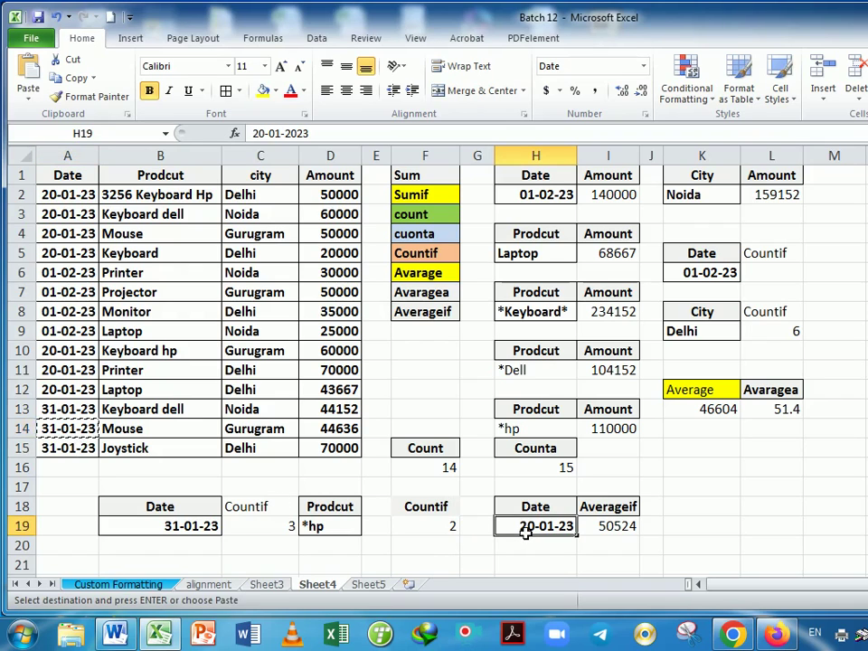
key("Return")
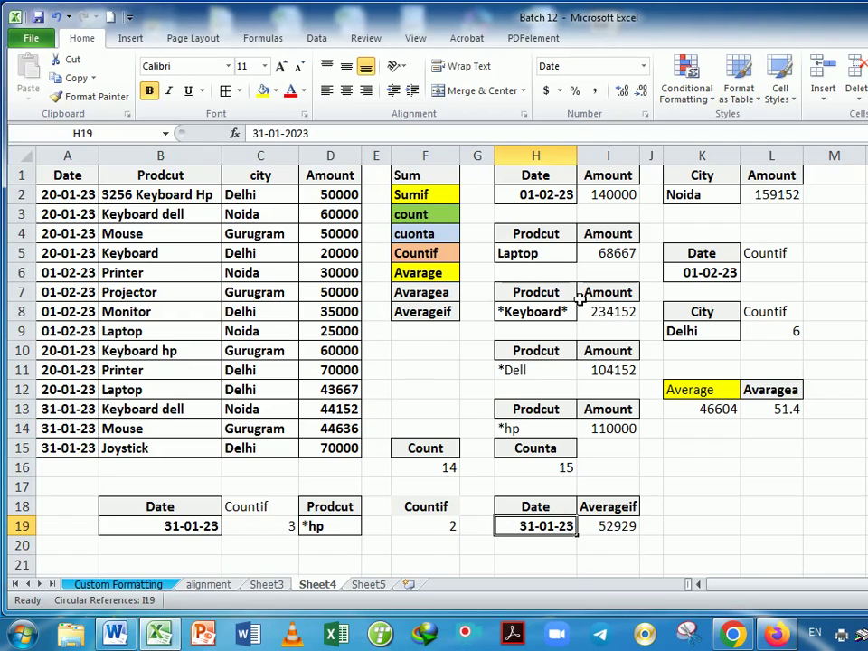
Copy the Prodcut heading and Laptop from H4:H5 into K18:K19.
left_click_drag(550, 239, 555, 255)
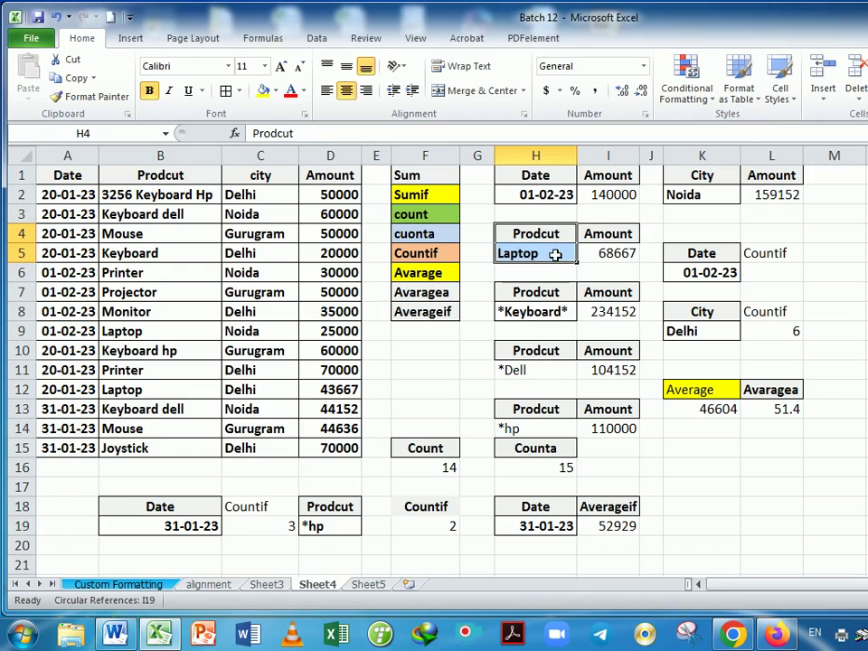
key("ctrl+c")
left_click(721, 508)
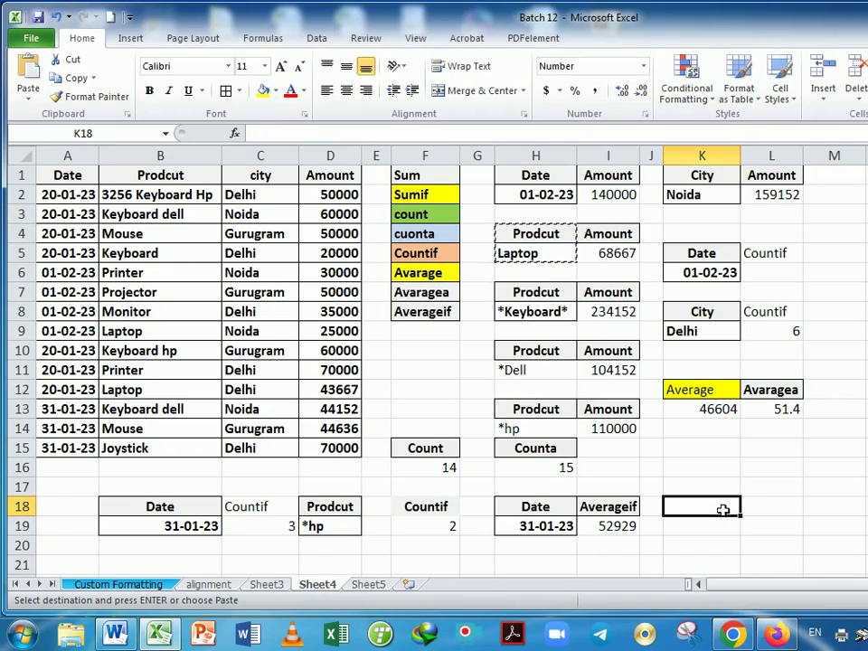
key("Return")
Copy the Averageif heading from I18 into L18.
left_click(768, 529)
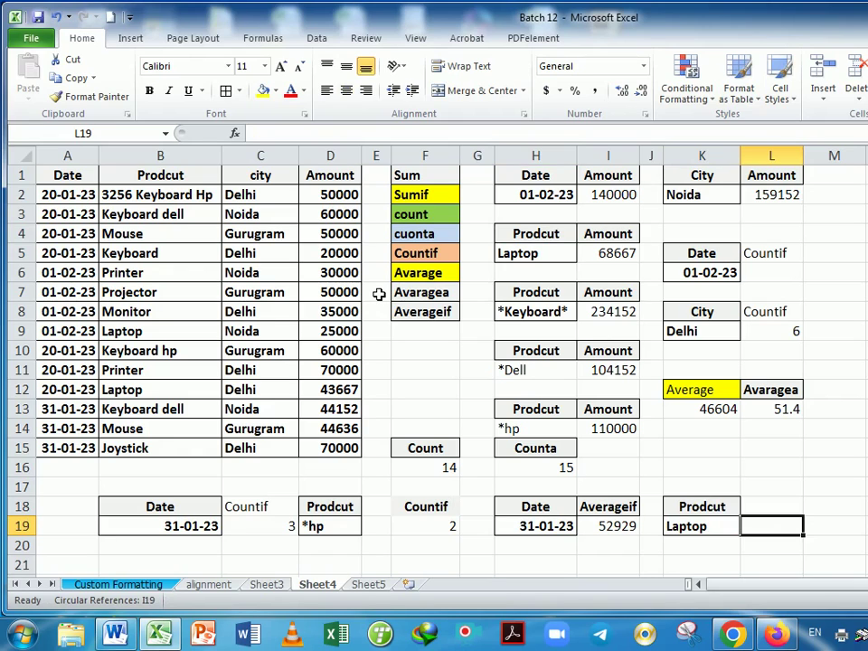
left_click(775, 507)
left_click(615, 510)
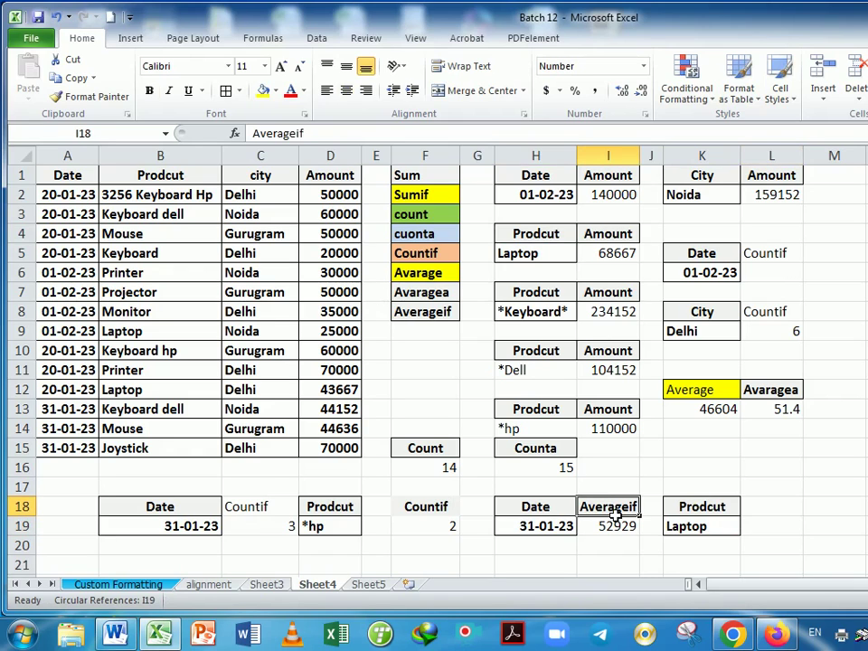
key("ctrl+c")
left_click(783, 511)
key("ctrl+v")
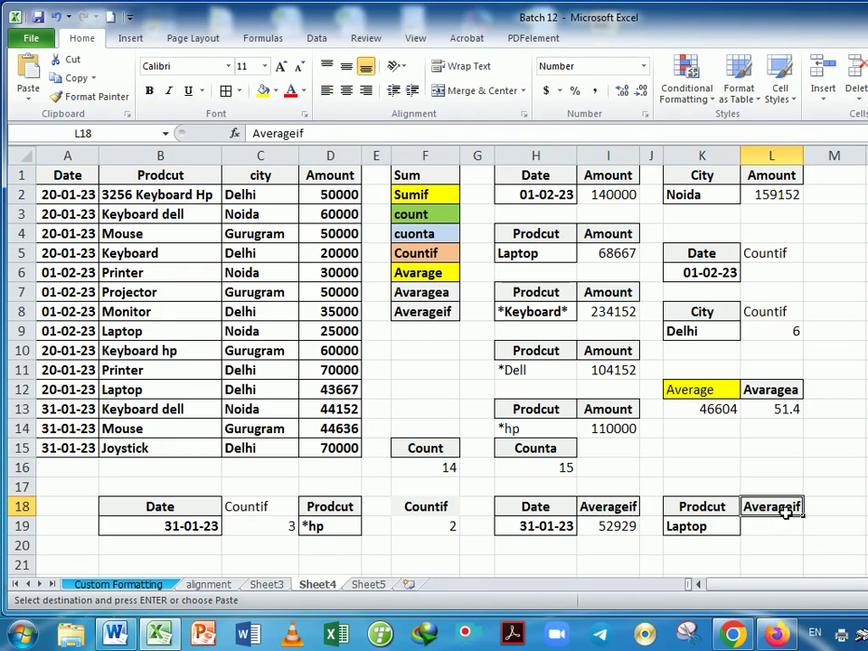
Enter =AVERAGEIF(B1:D15,K19,D1:D15) in L19 and show the result without decimals.
left_click(789, 531)
type("=aver")
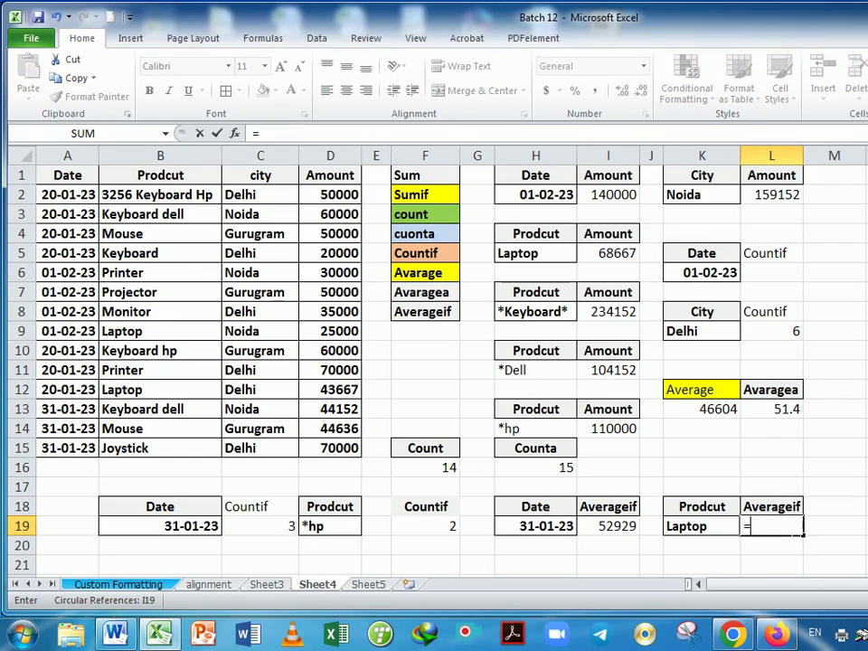
key("Down")
key("Down")
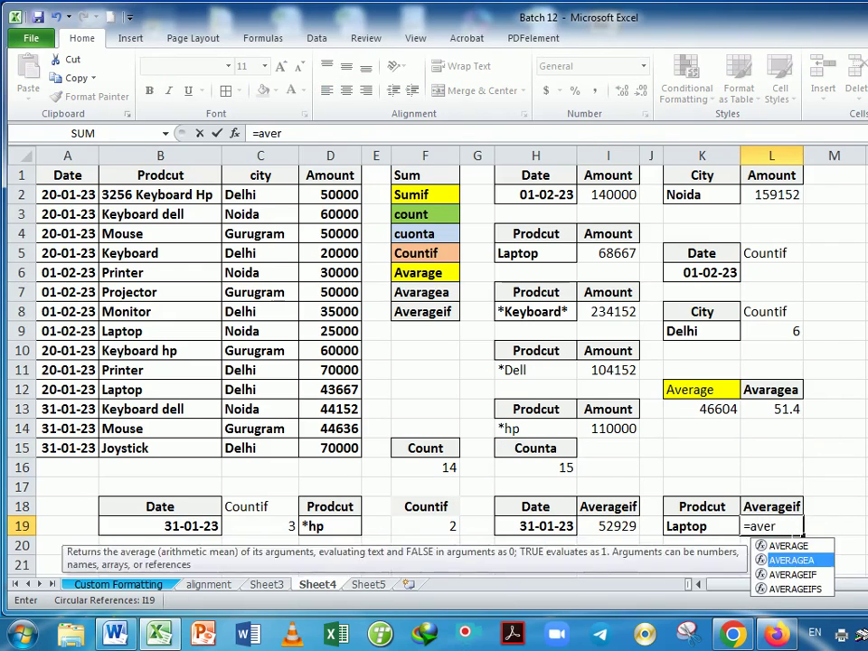
key("Tab")
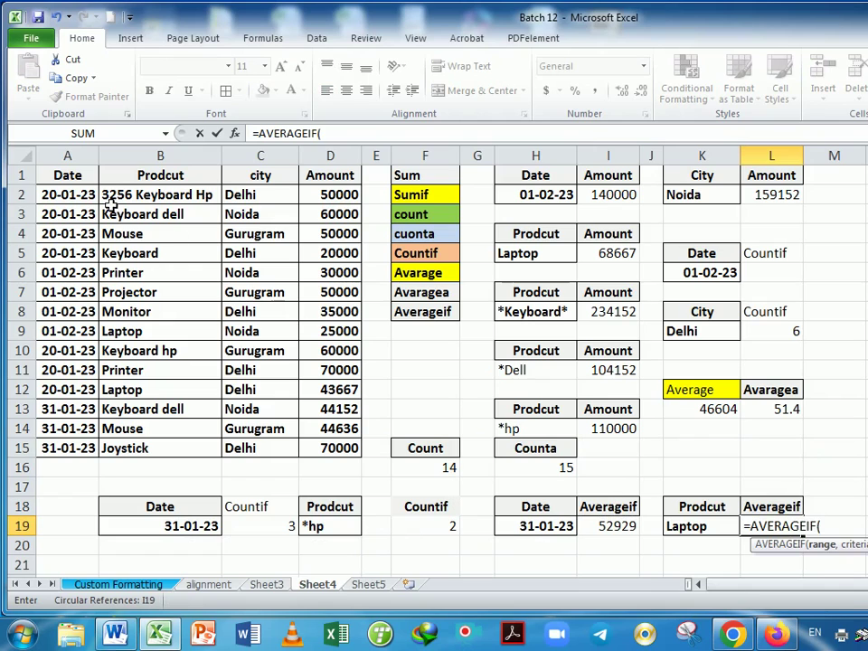
left_click(142, 176)
left_click_drag(143, 176, 336, 455)
type(",")
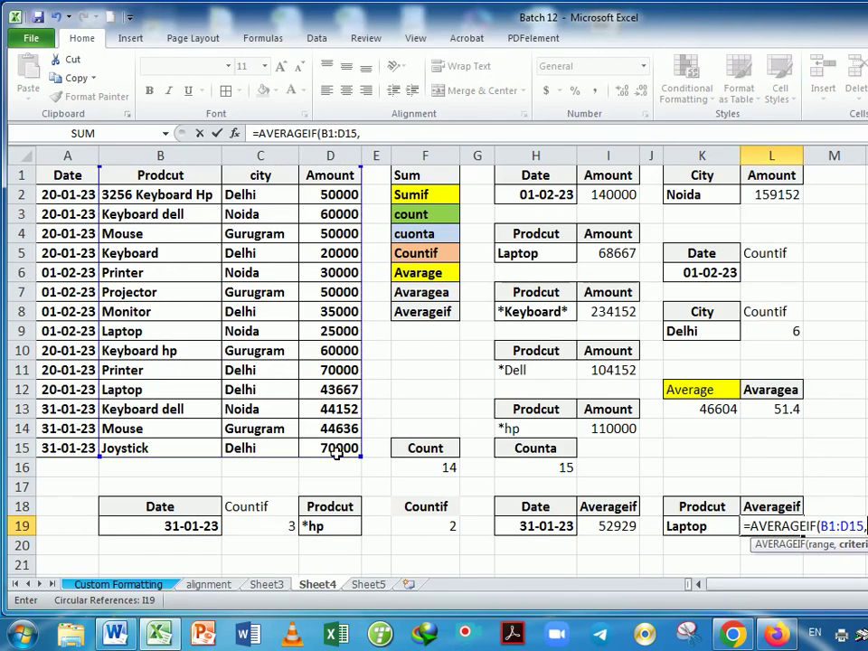
left_click(693, 530)
type(",")
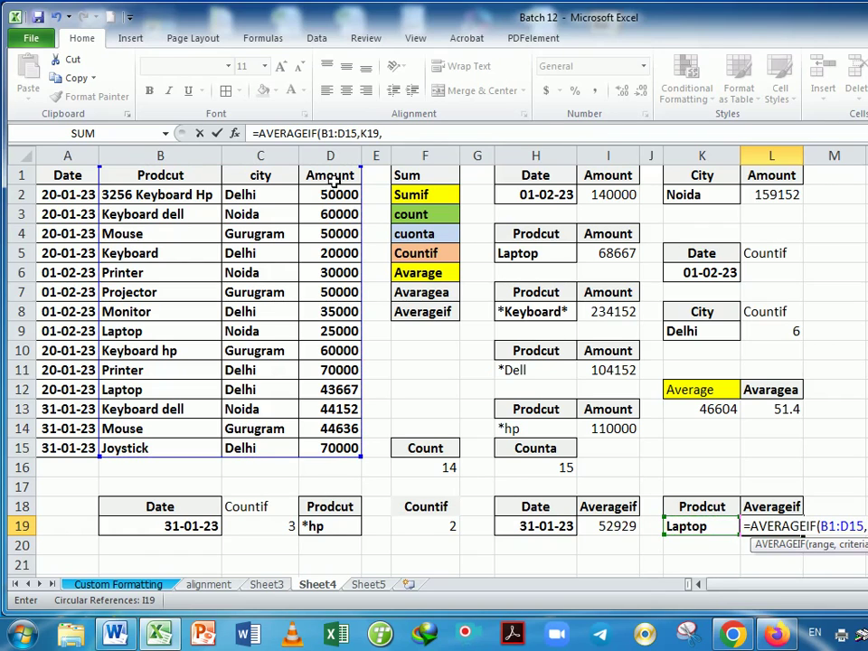
left_click_drag(331, 177, 334, 447)
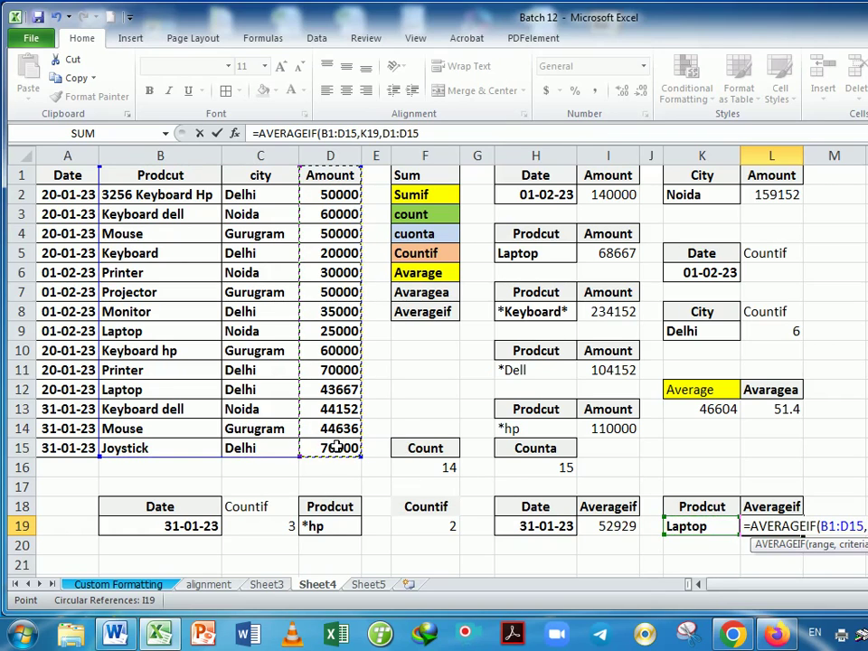
key("Return")
left_click(762, 527)
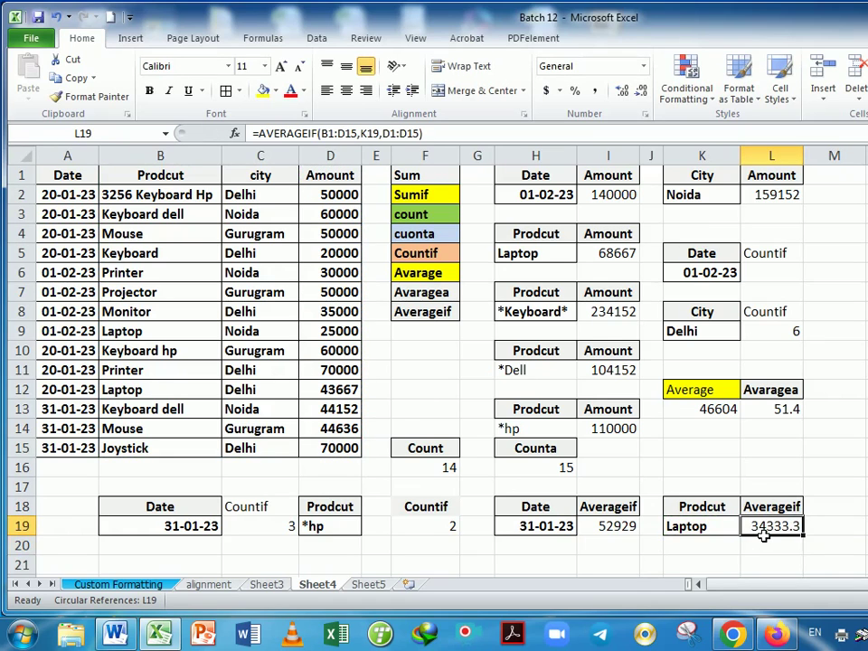
left_click(640, 92)
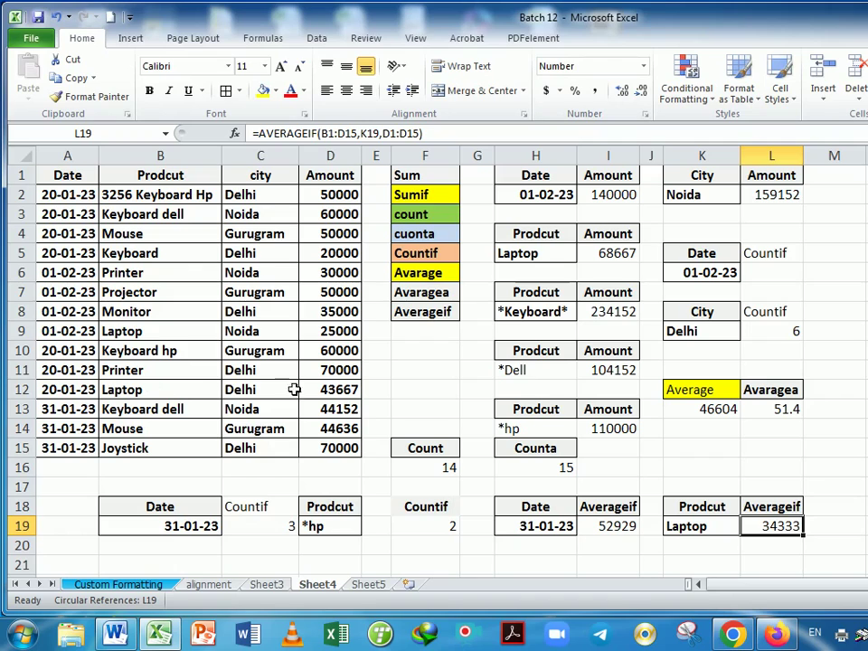
Check the average of the two Laptop amounts in D12 and D9, and inspect the formula in L19.
left_click(337, 389)
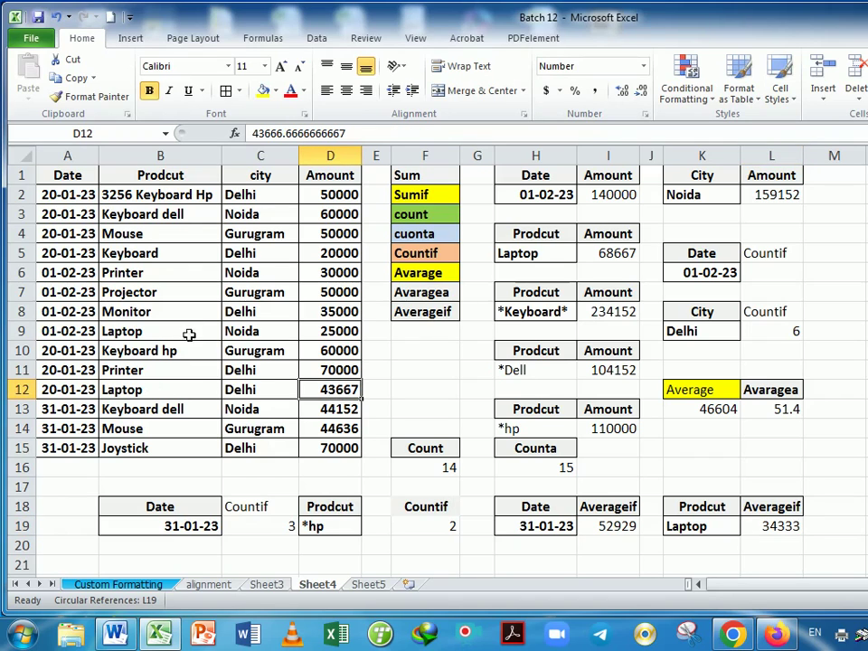
left_click(348, 333, "ctrl")
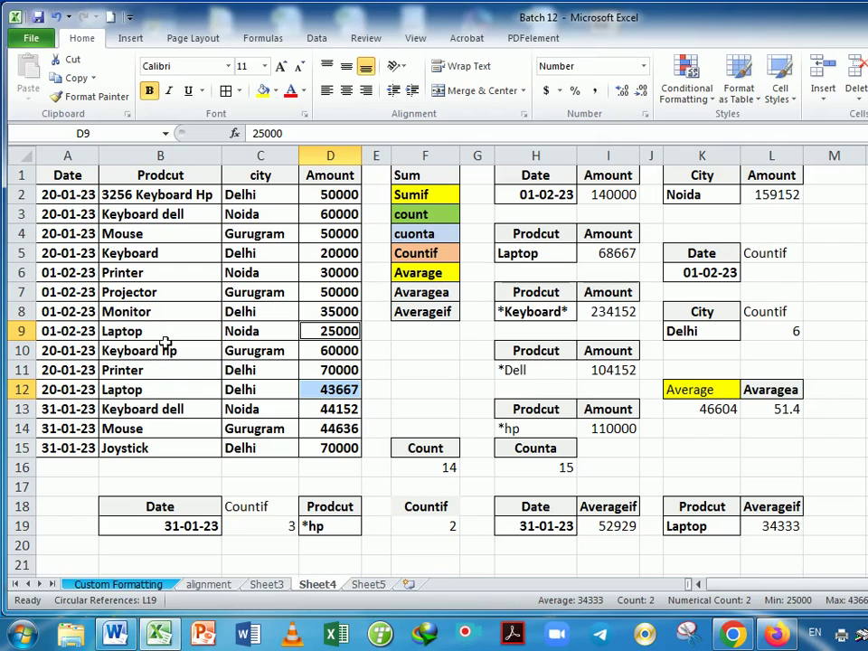
left_click(772, 540)
left_click(772, 531)
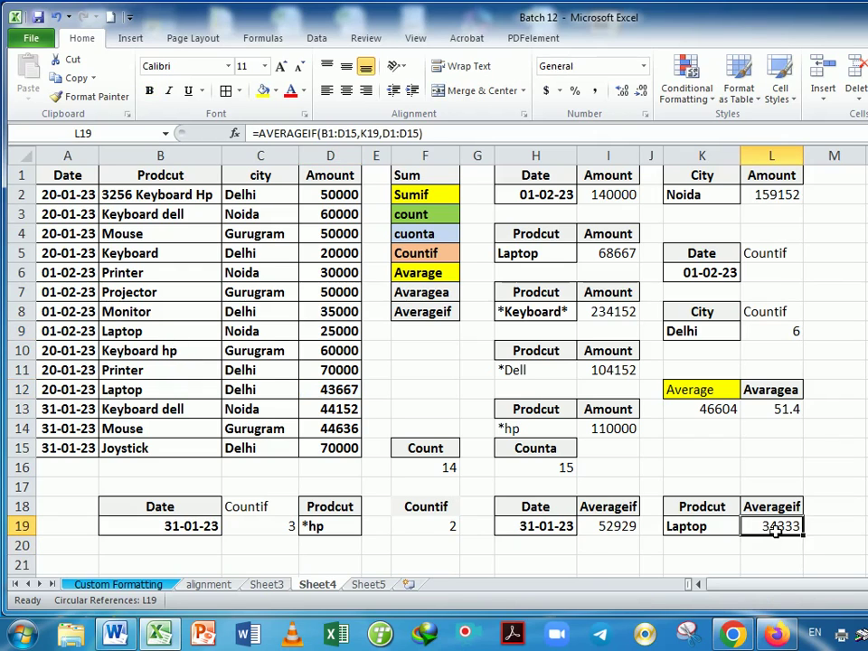
double_click(770, 527)
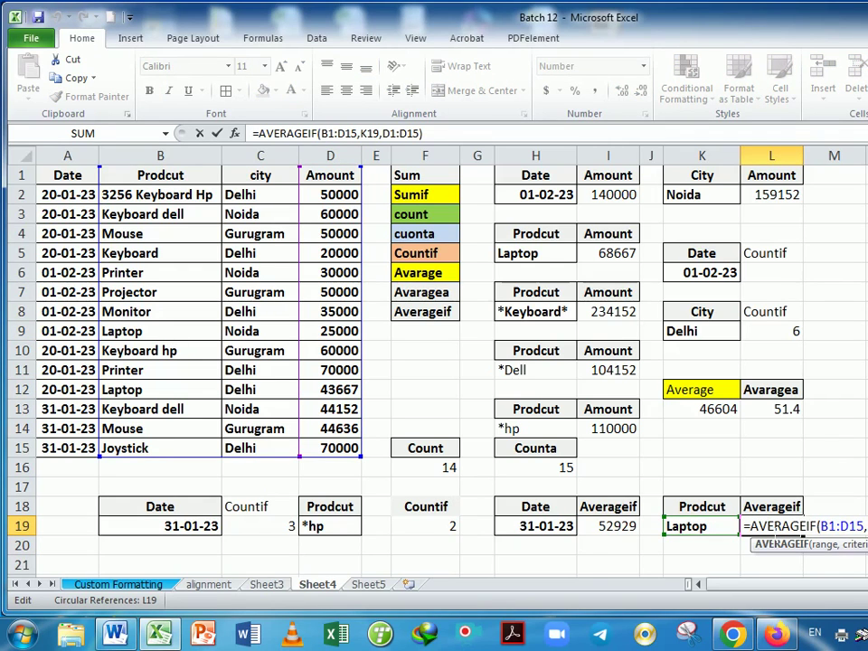
key("Return")
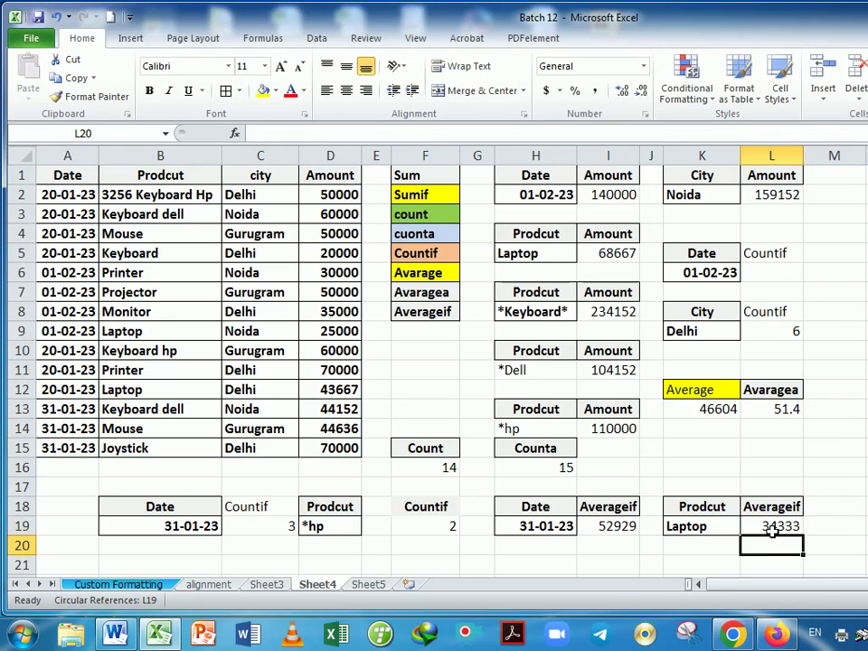
Copy the product name Laptop from B9 over the one in B12.
left_click(155, 337)
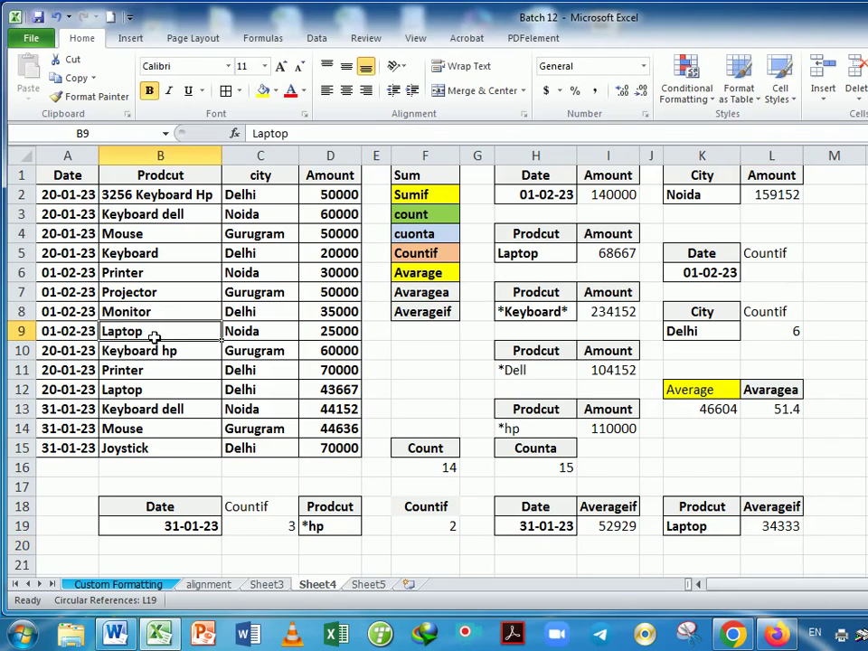
key("ctrl+c")
left_click(178, 395)
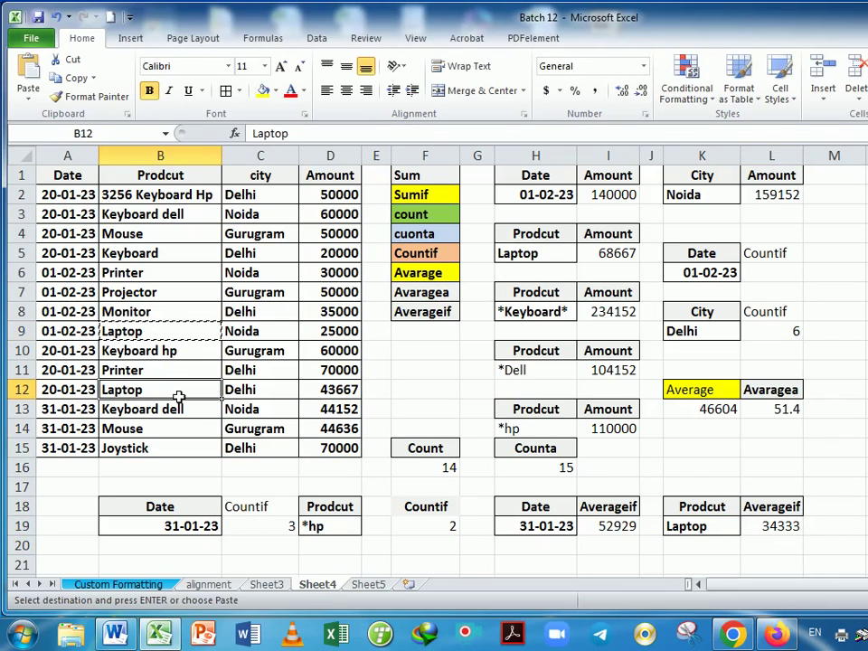
key("Return")
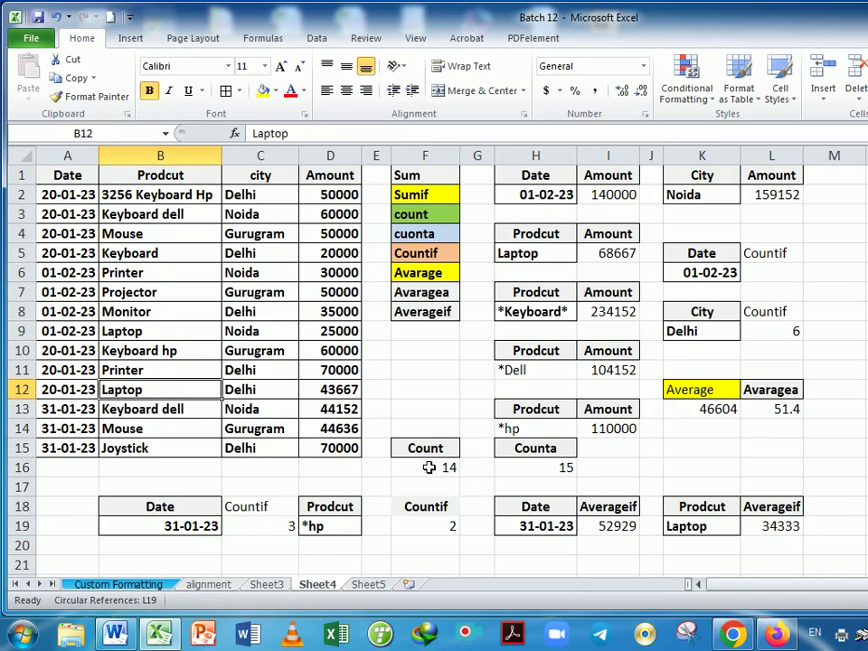
Re-enter =AVERAGEIF(B1:D15,K19,D1:D15) in L19 and compare it with the average of the Laptop amounts in D9 and D12.
left_click(789, 547)
left_click(785, 525)
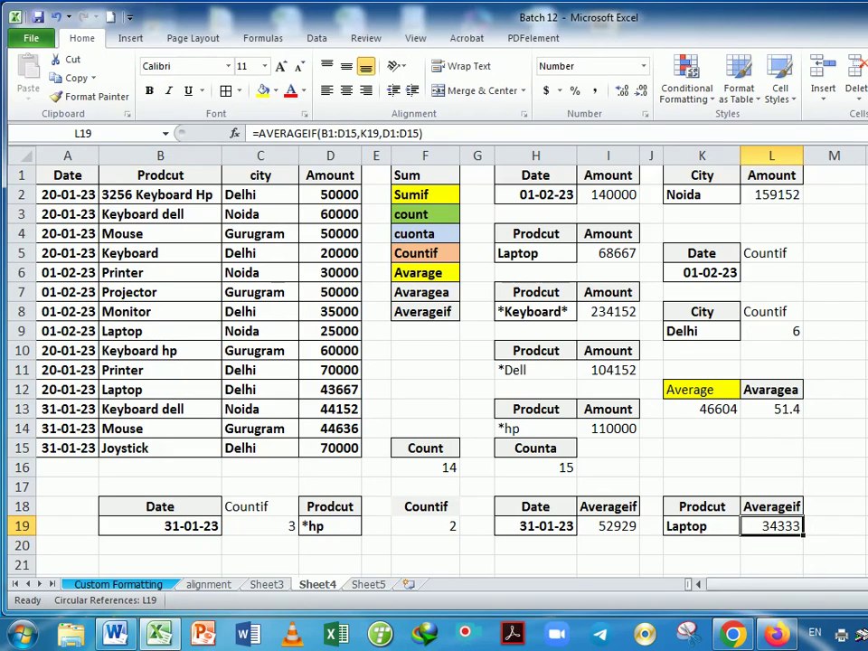
type("=aver")
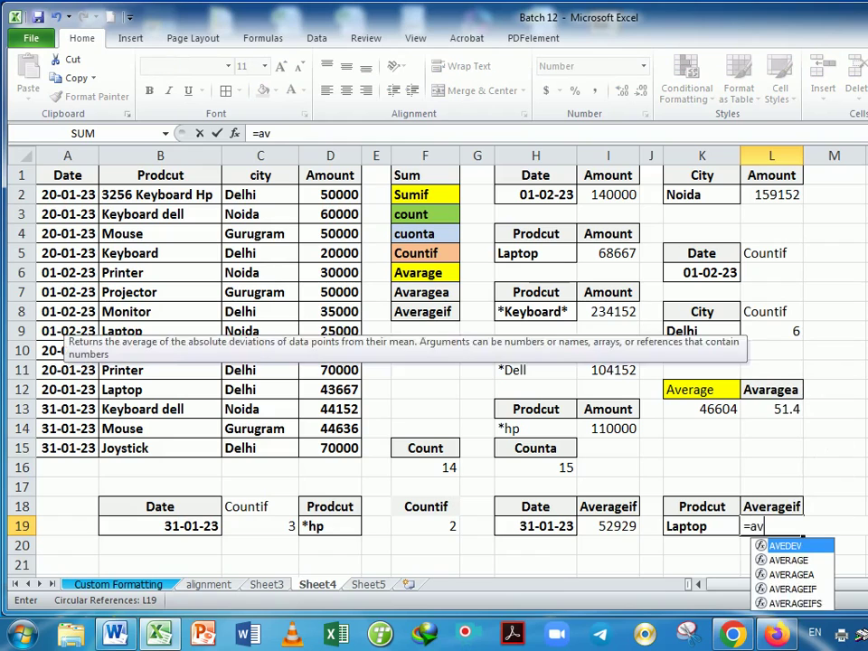
key("Down")
key("Down")
key("Tab")
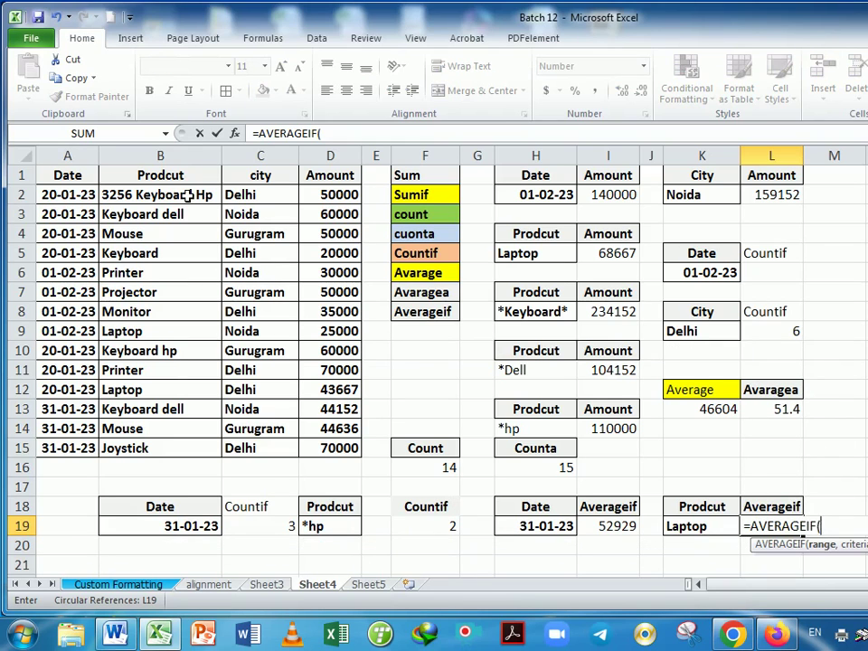
left_click_drag(185, 176, 345, 457)
type(",")
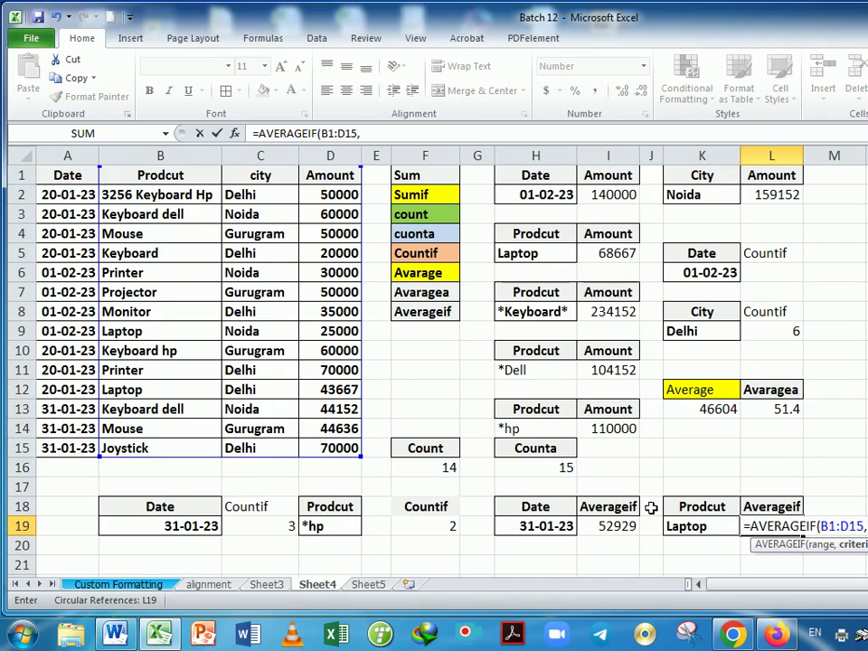
left_click(702, 536)
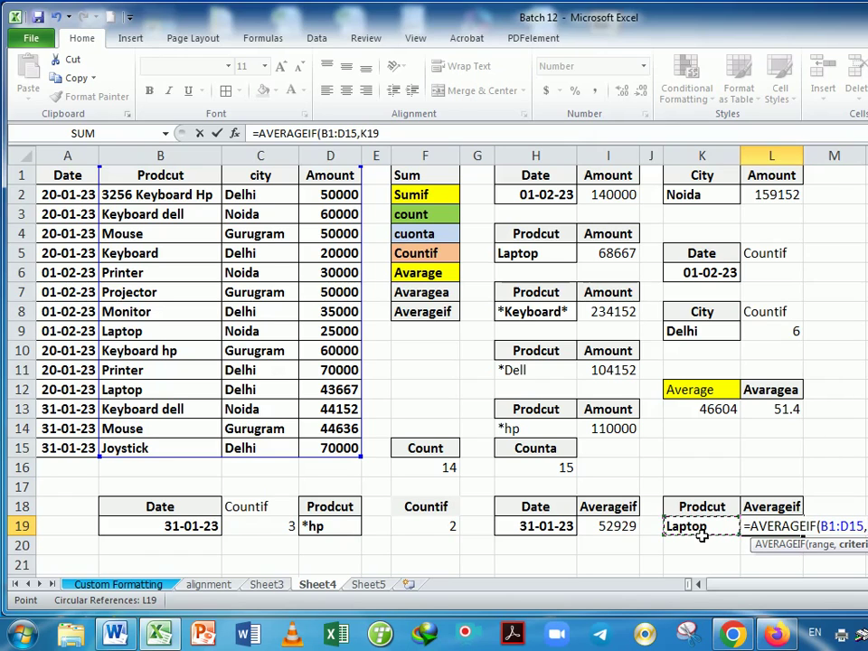
type(",")
left_click_drag(324, 182, 339, 455)
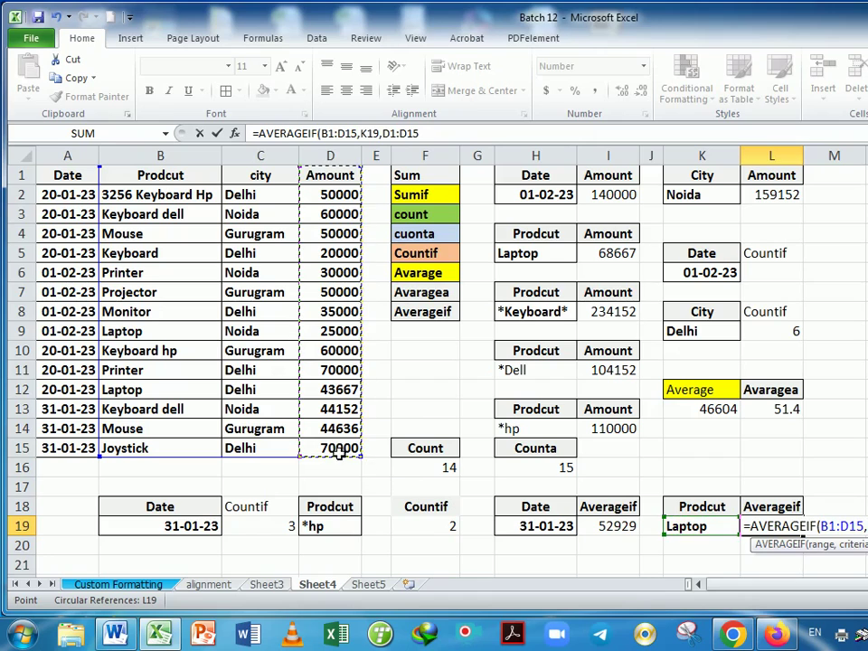
key("Return")
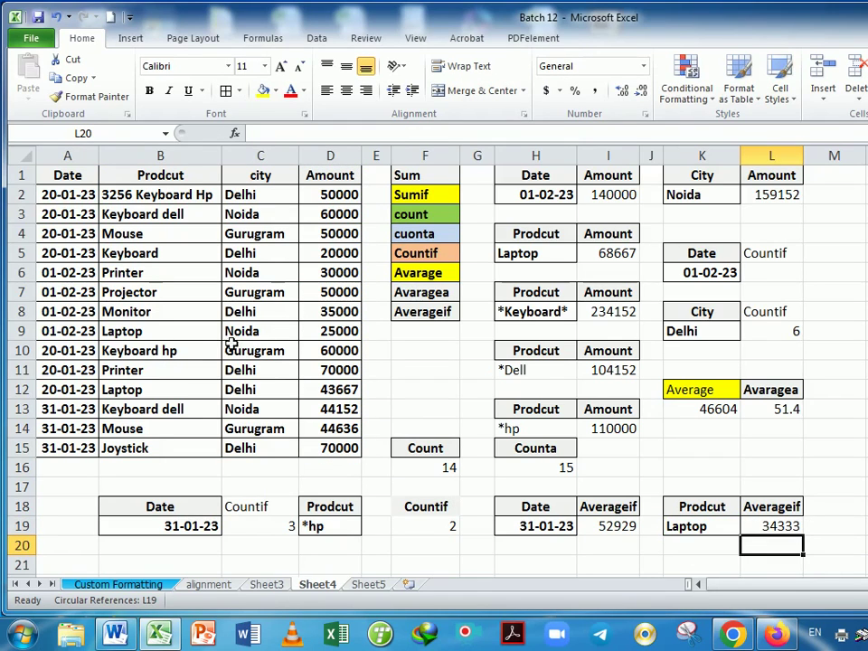
left_click(328, 333)
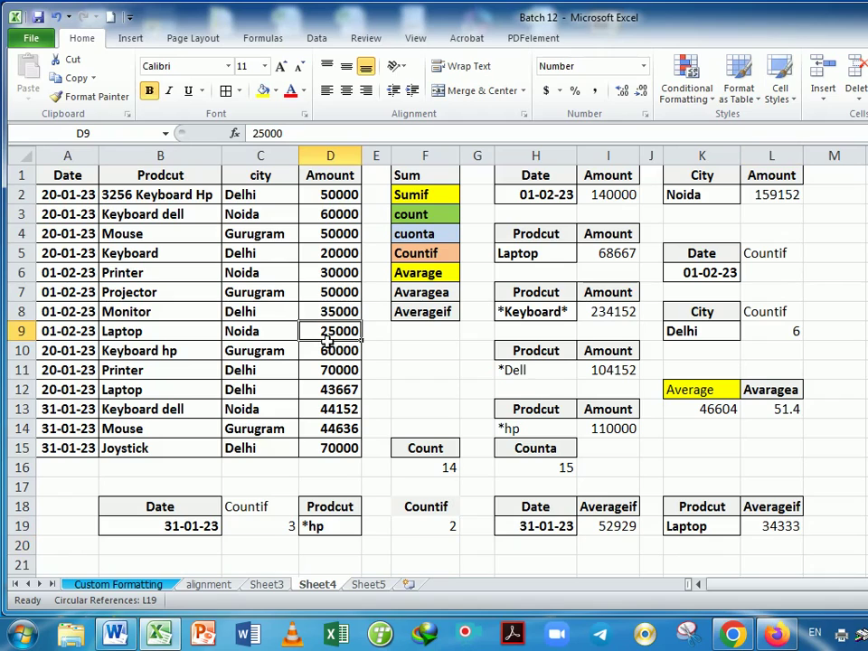
left_click(330, 390, "ctrl")
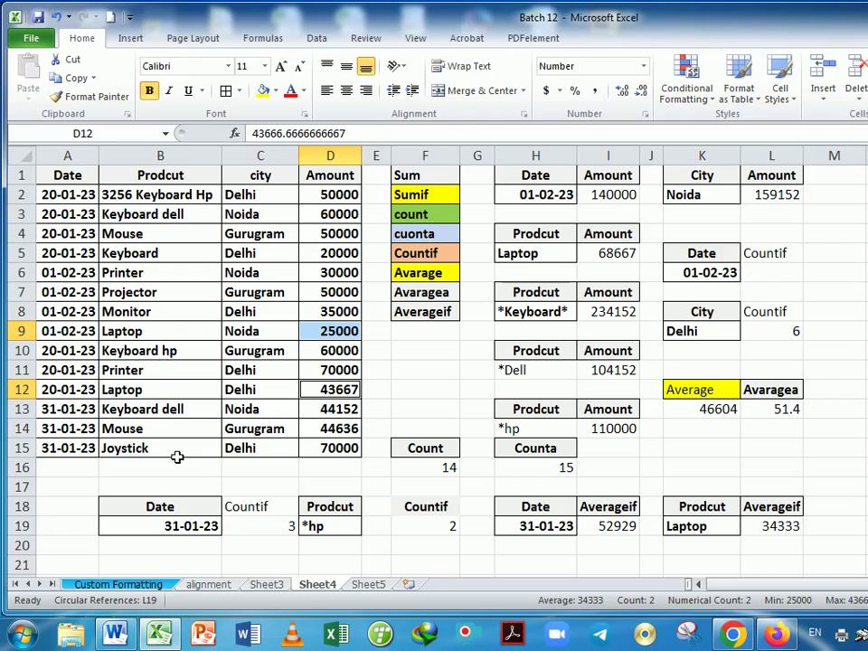
Copy the product name Mouse from B14 into the criteria cell K19.
left_click(170, 431)
key("ctrl+c")
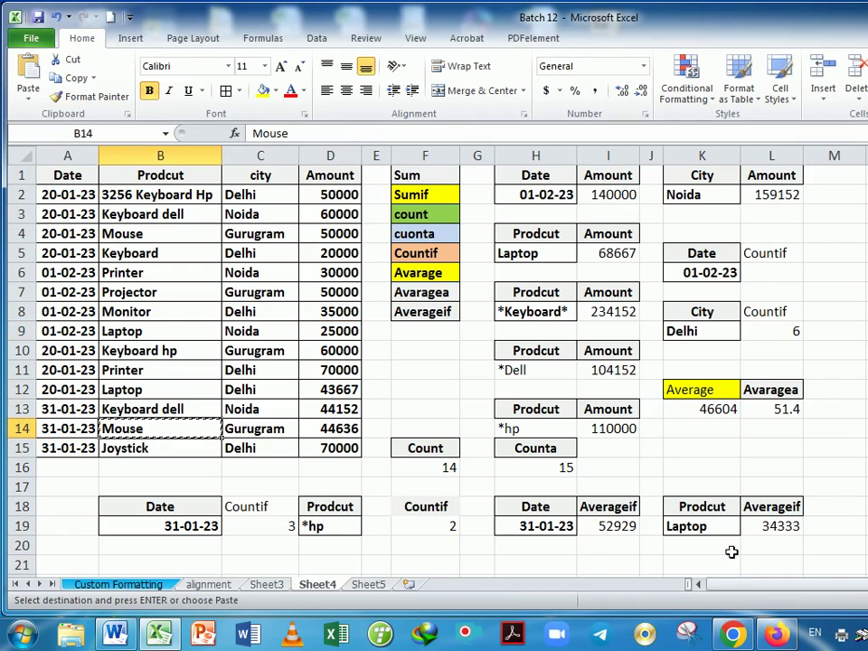
left_click(707, 527)
key("Return")
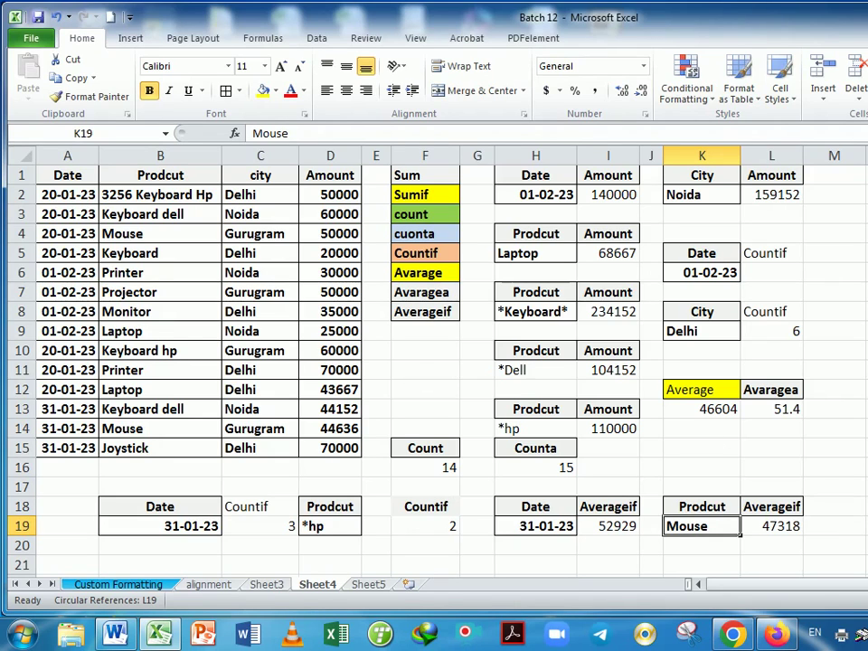
left_click(866, 506)
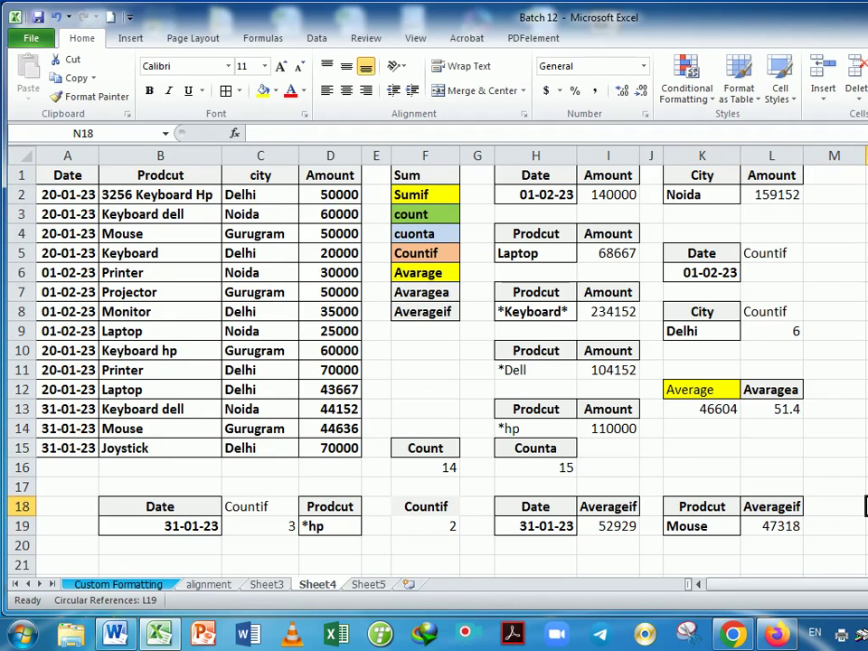